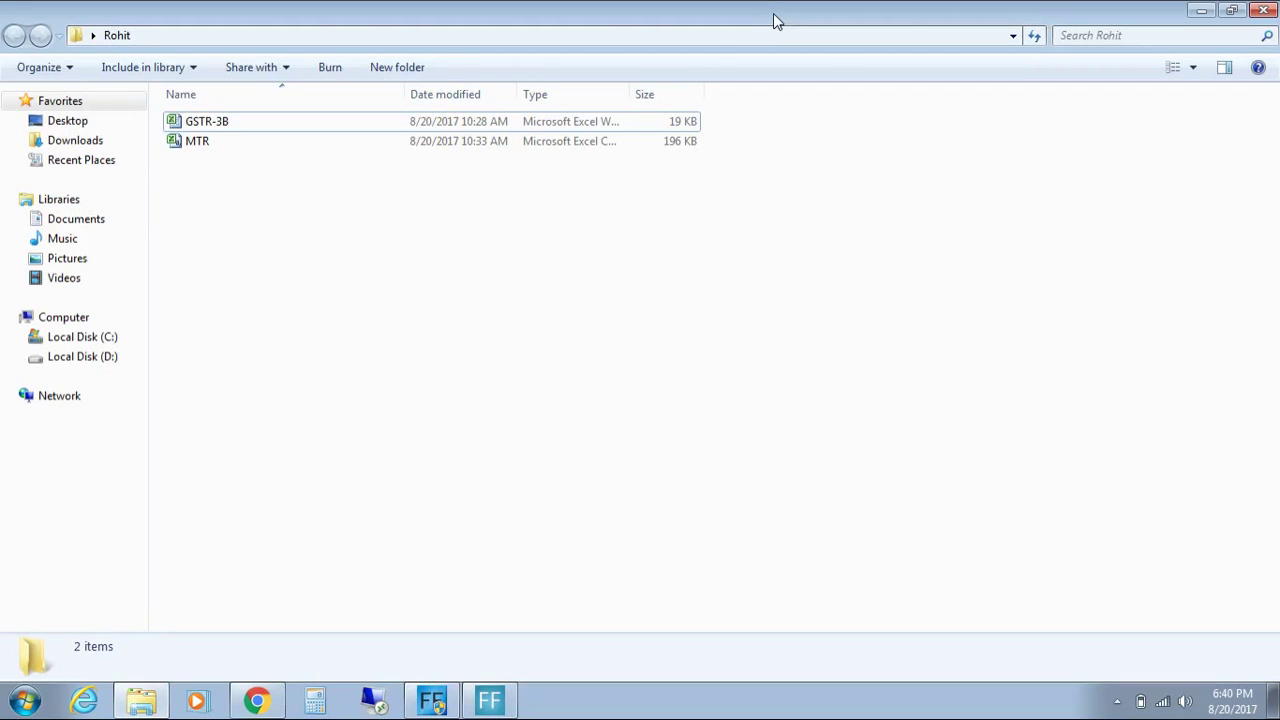
Step: Open the MTR sales report from the Rohit folder in Excel and dismiss the activation notice
click(479, 149)
double_click(481, 149)
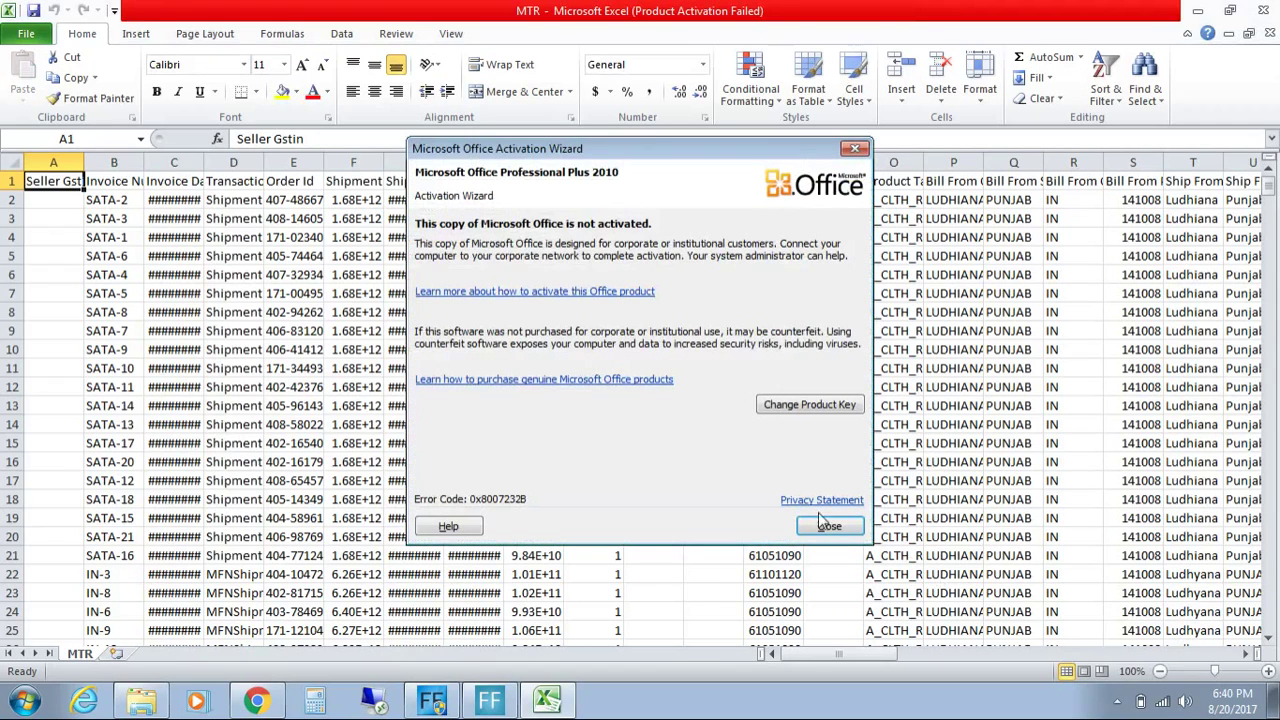
click(822, 525)
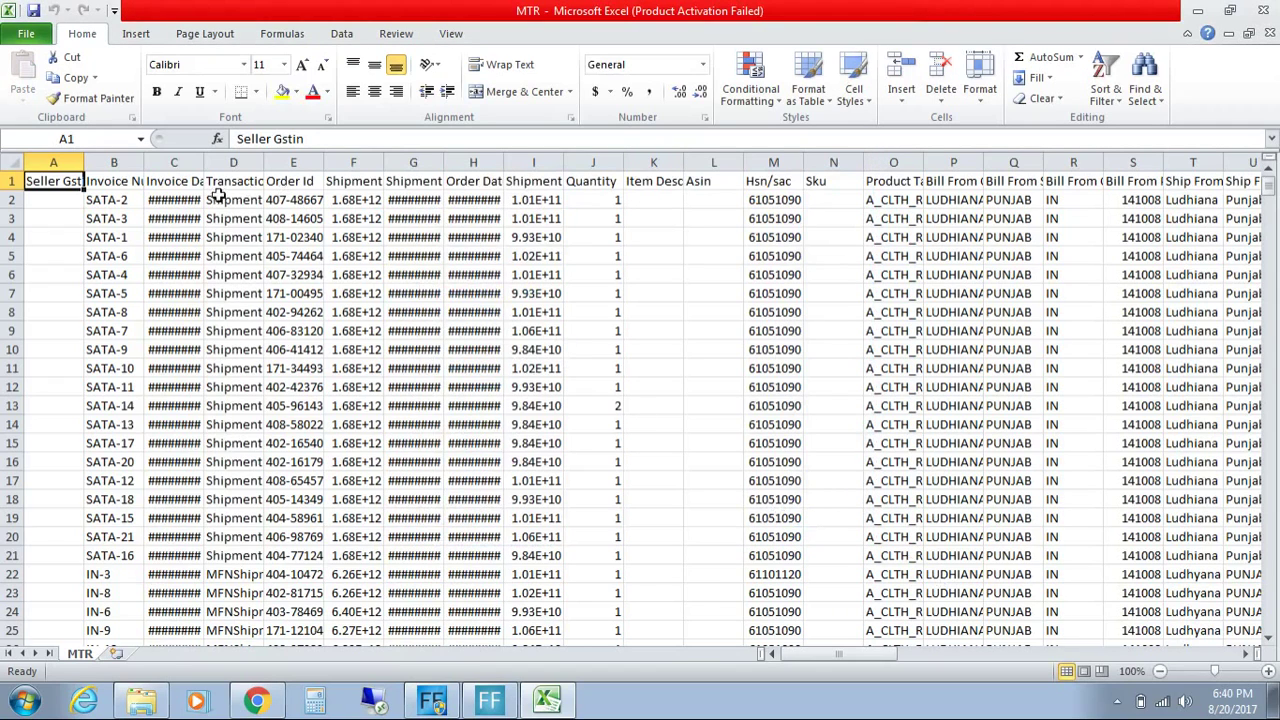
click(140, 186)
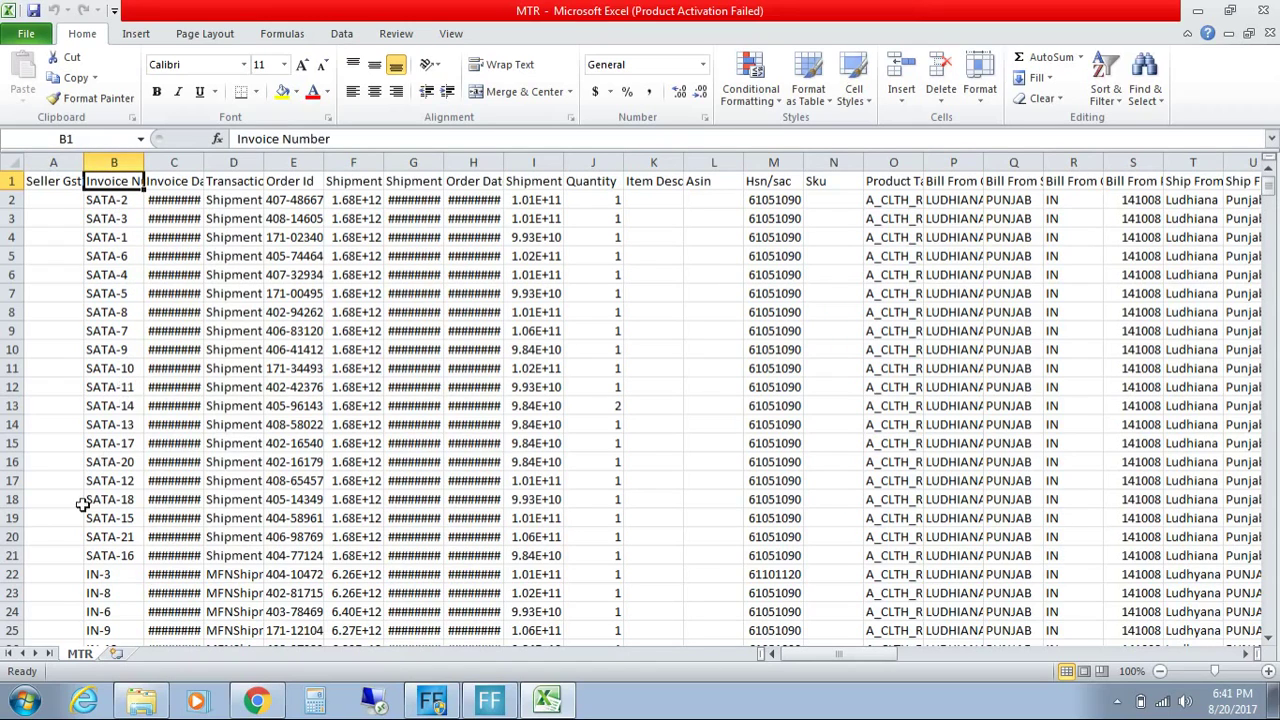
click(111, 572)
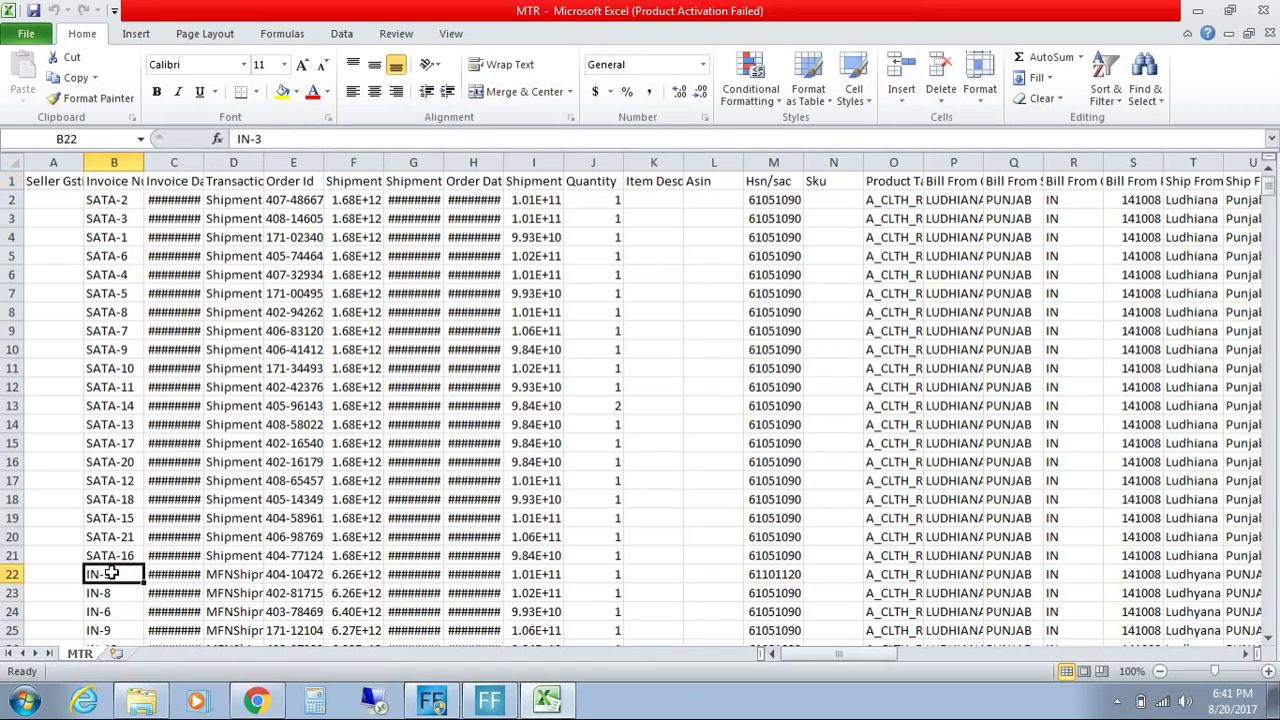
key(Down)
key(Down)
key(Down)
key(Down)
key(Down)
key(Down)
key(Down)
key(Down)
key(Down)
key(Down)
key(Down)
key(Down)
key(Down)
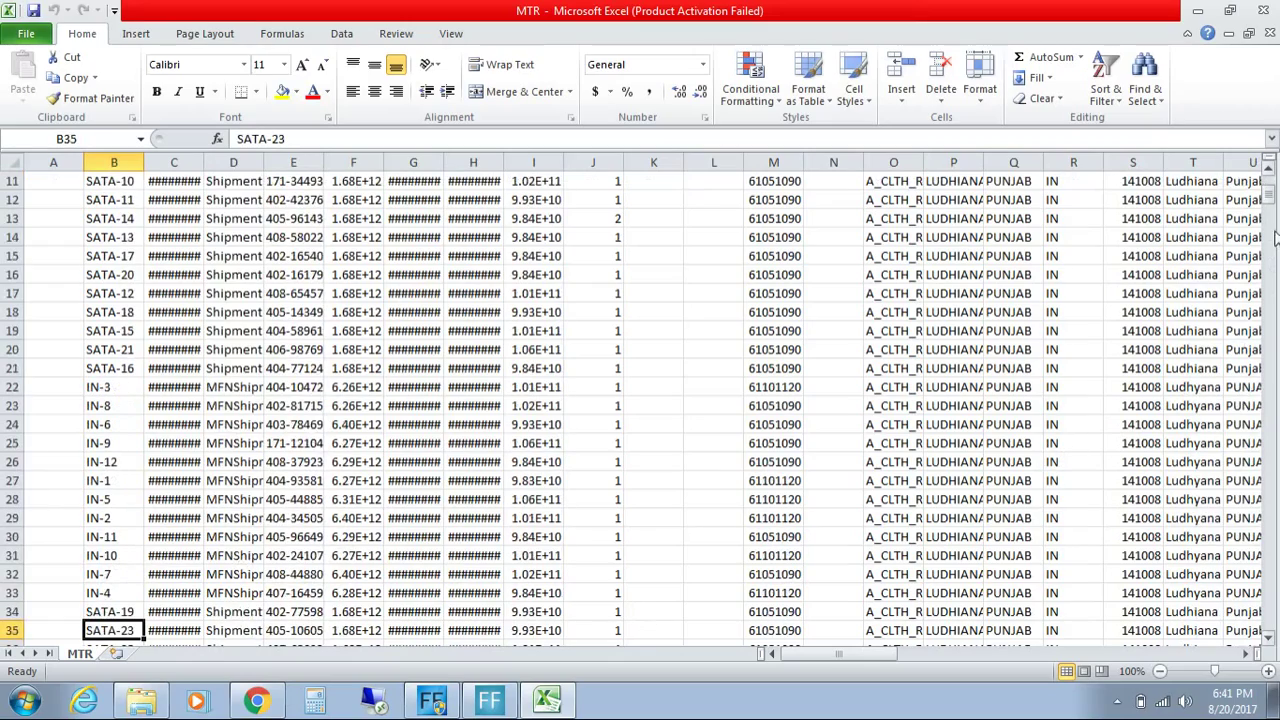
drag(1270, 208, 1262, 300)
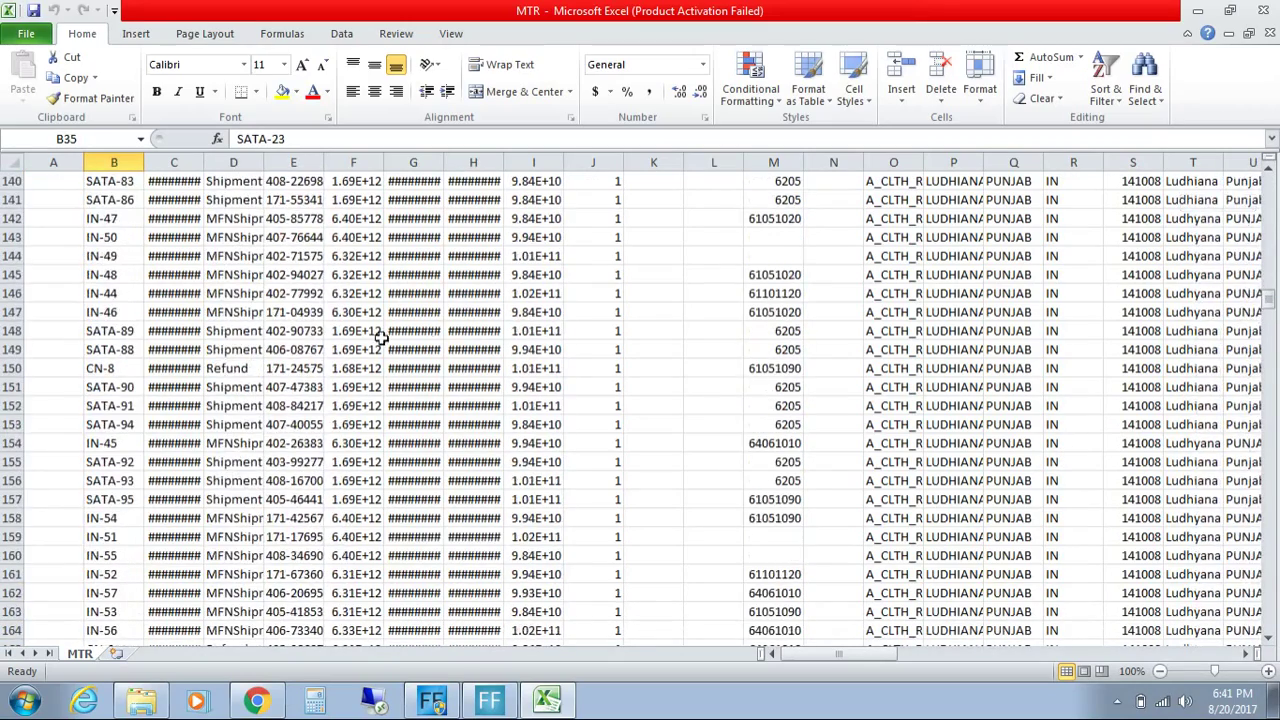
click(107, 372)
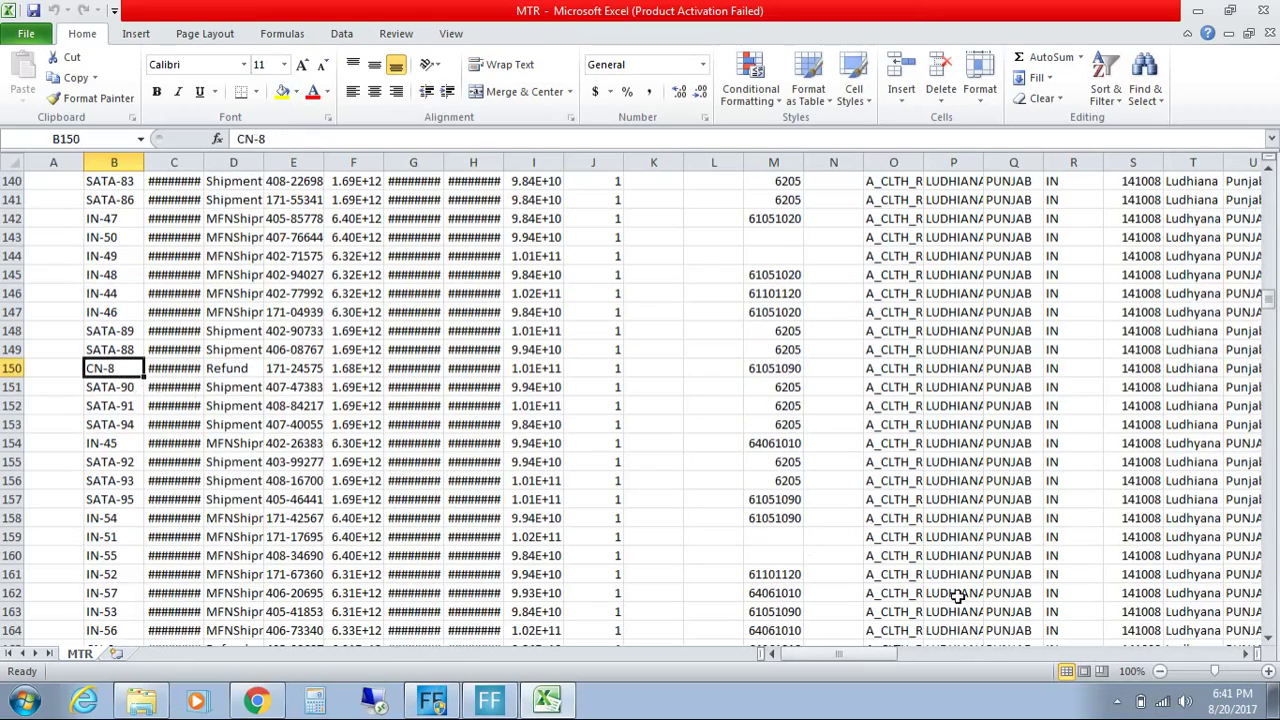
click(1268, 671)
click(1268, 671)
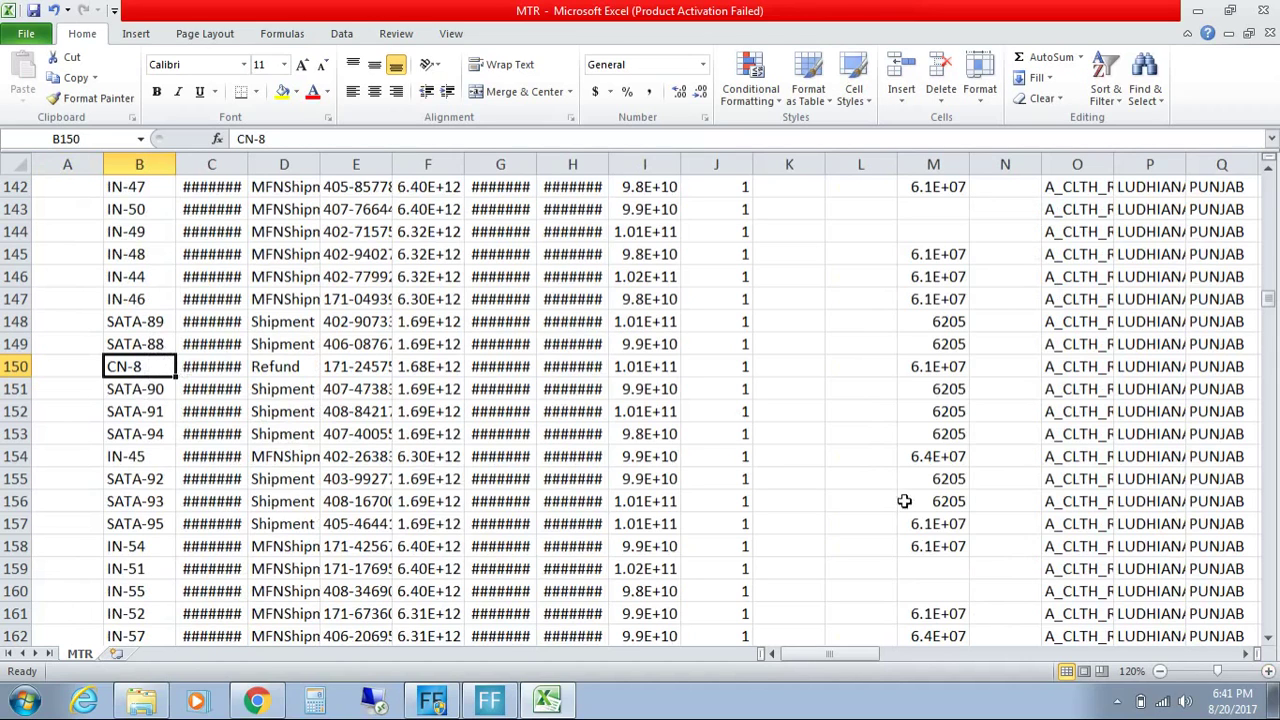
drag(1268, 298, 1270, 172)
click(155, 186)
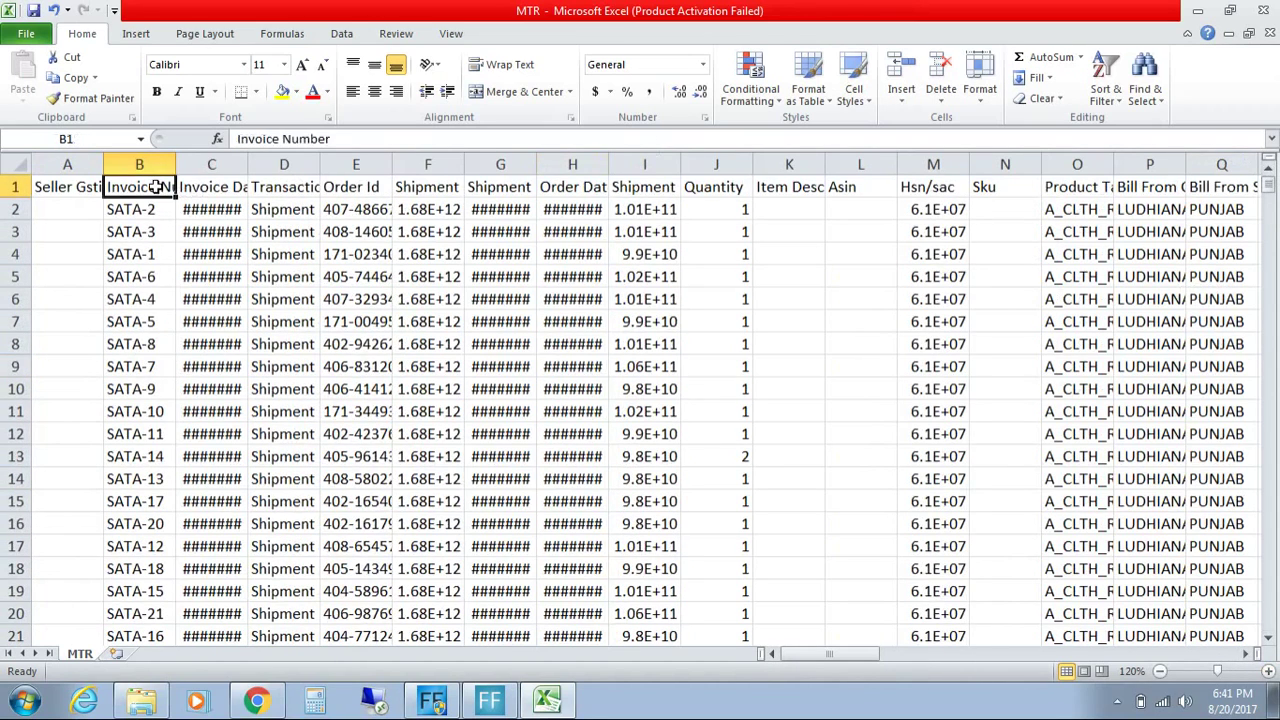
Step: Turn on header filters and filter Invoice Number to show only IN- invoices
click(341, 34)
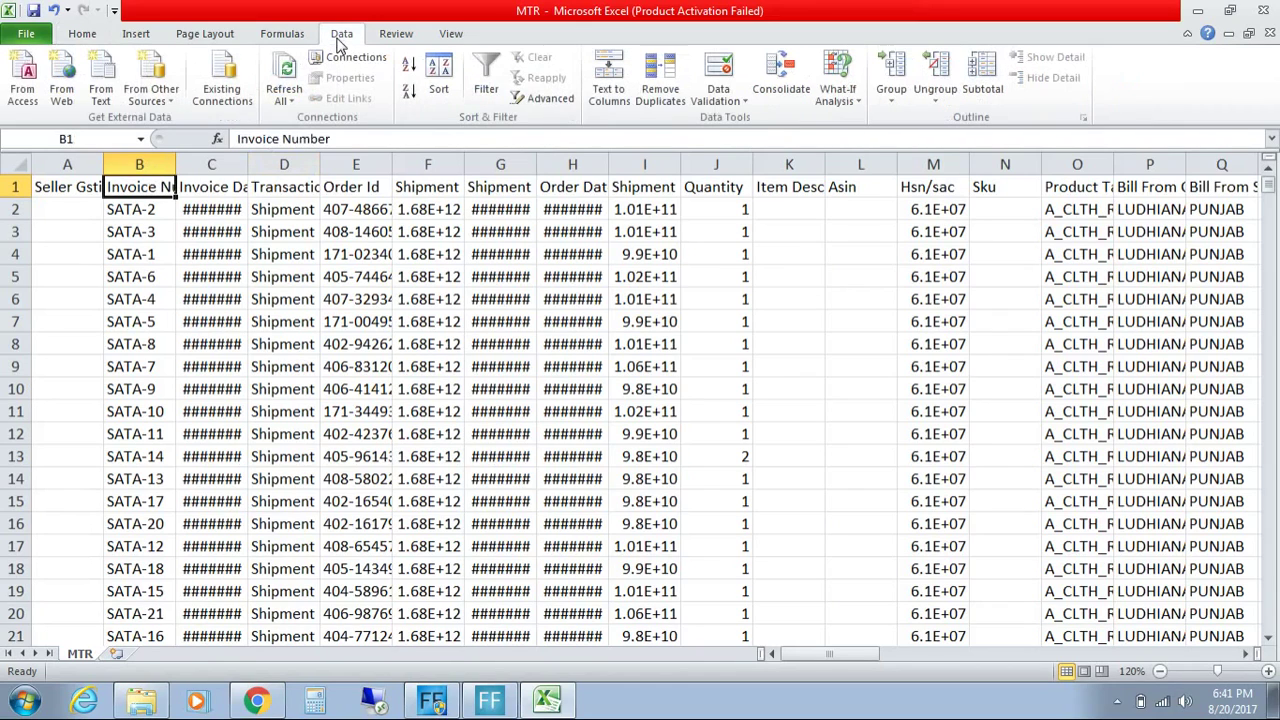
click(486, 80)
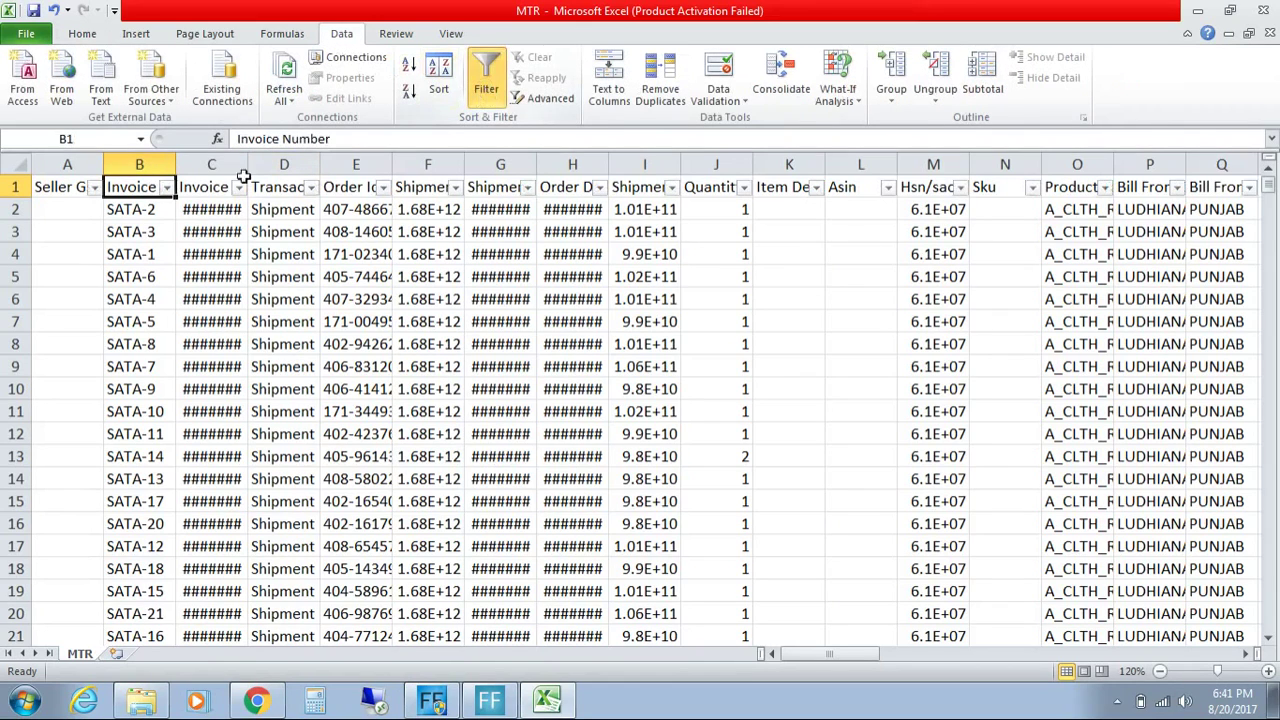
click(166, 187)
click(108, 336)
text(IN-)
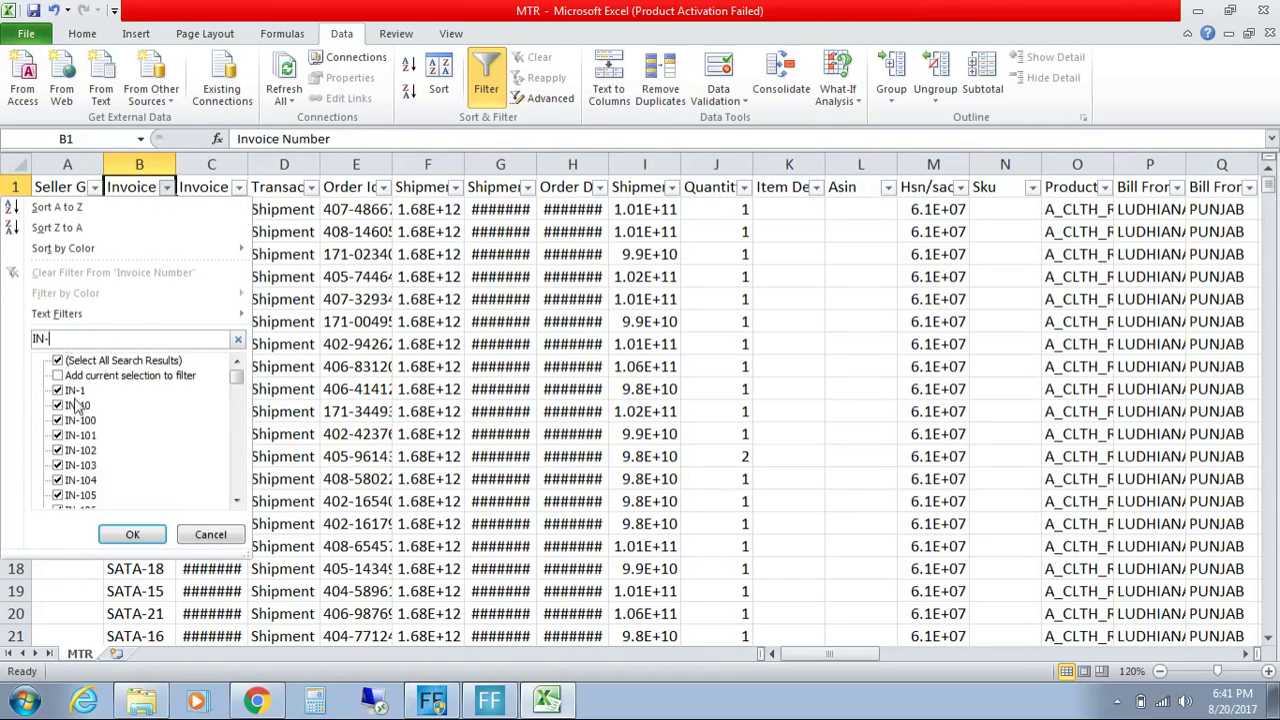
click(133, 534)
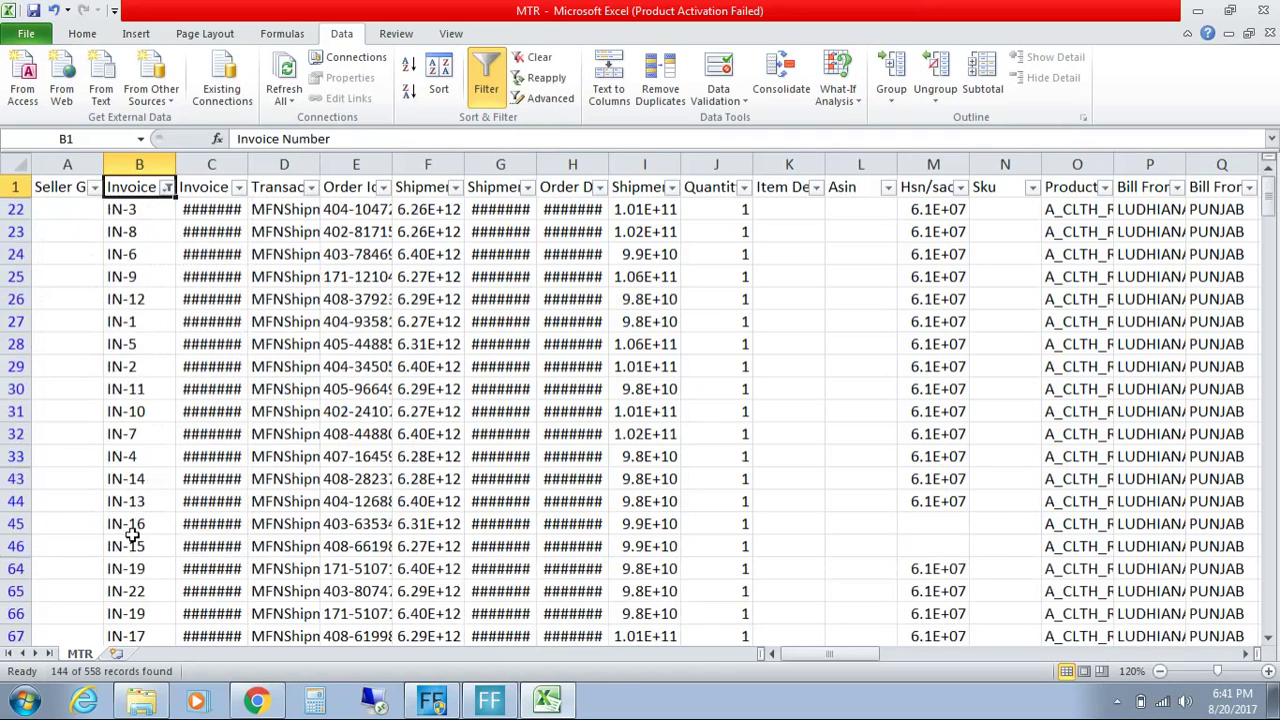
Step: Add SATA- invoices to the Invoice Number filter, giving 463 of 558 records
click(167, 187)
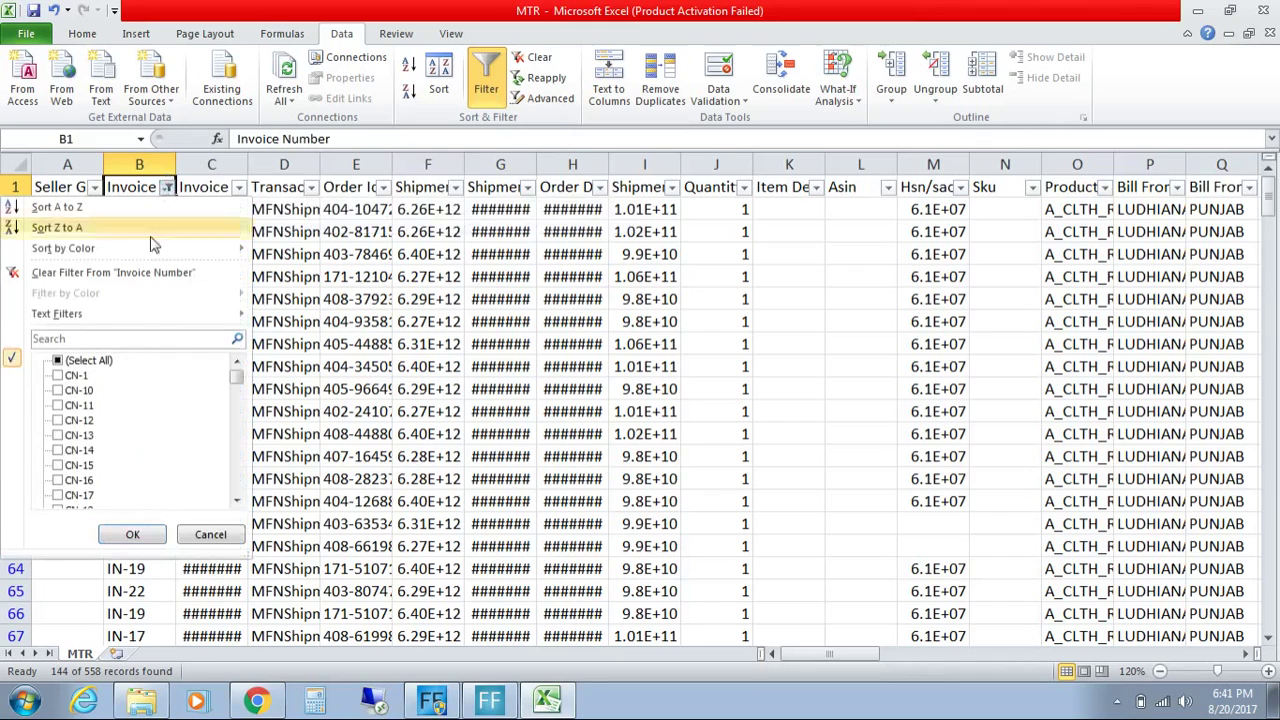
click(118, 340)
text(SAT)
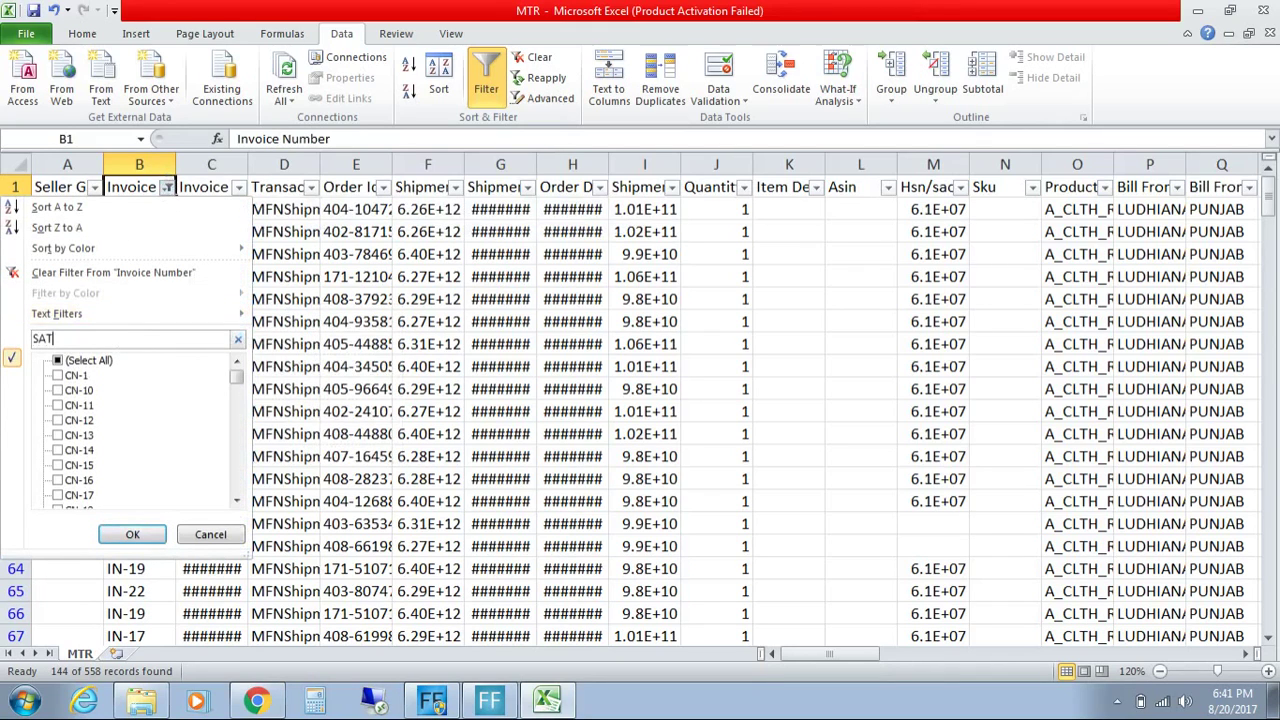
text(A-)
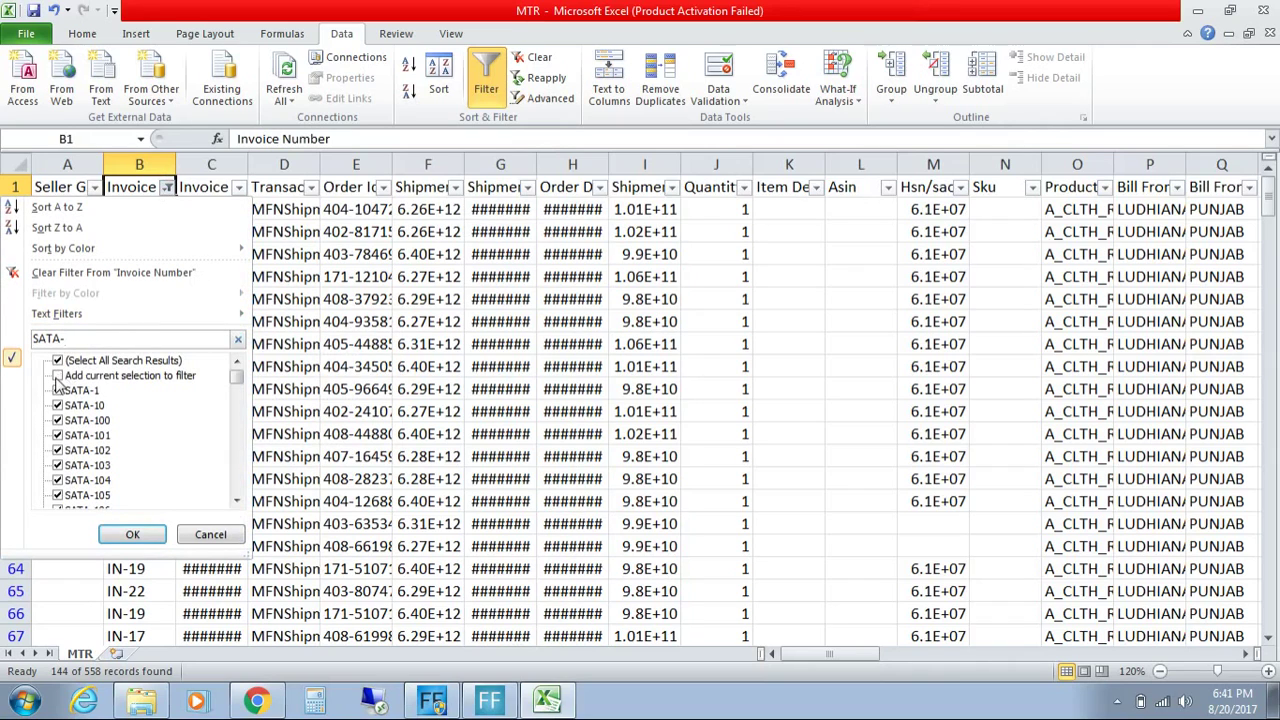
click(57, 377)
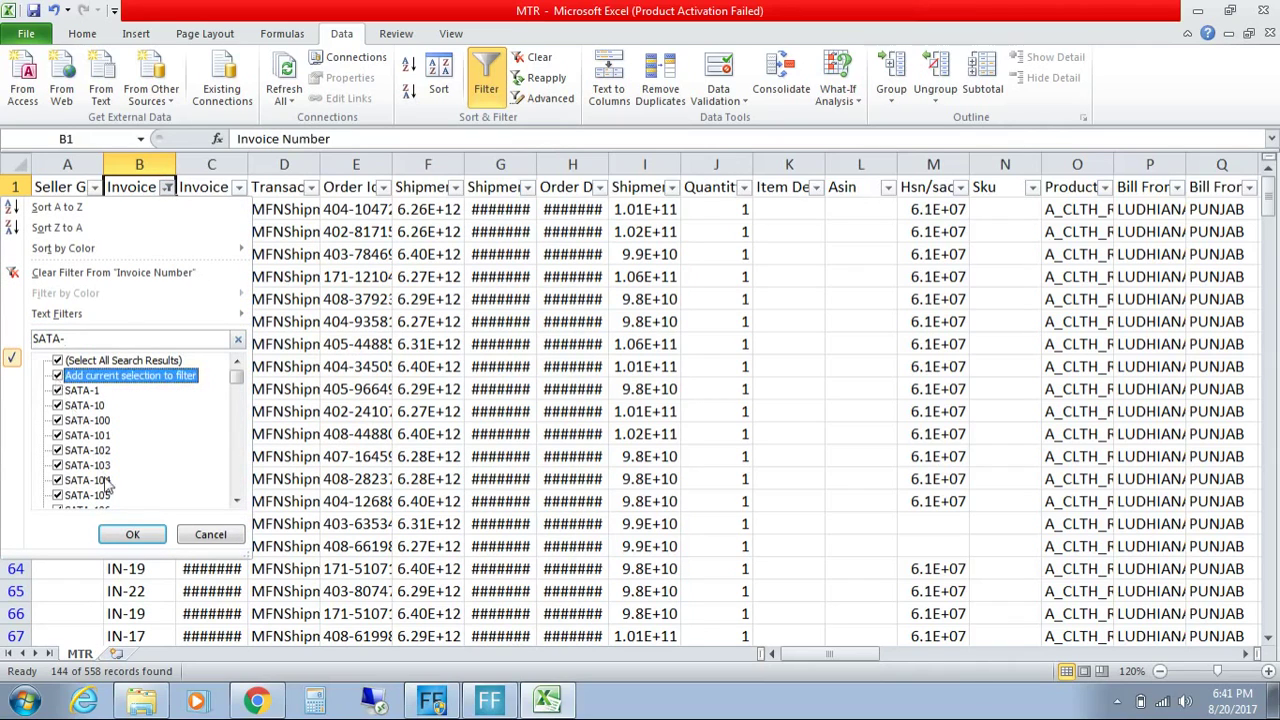
click(132, 535)
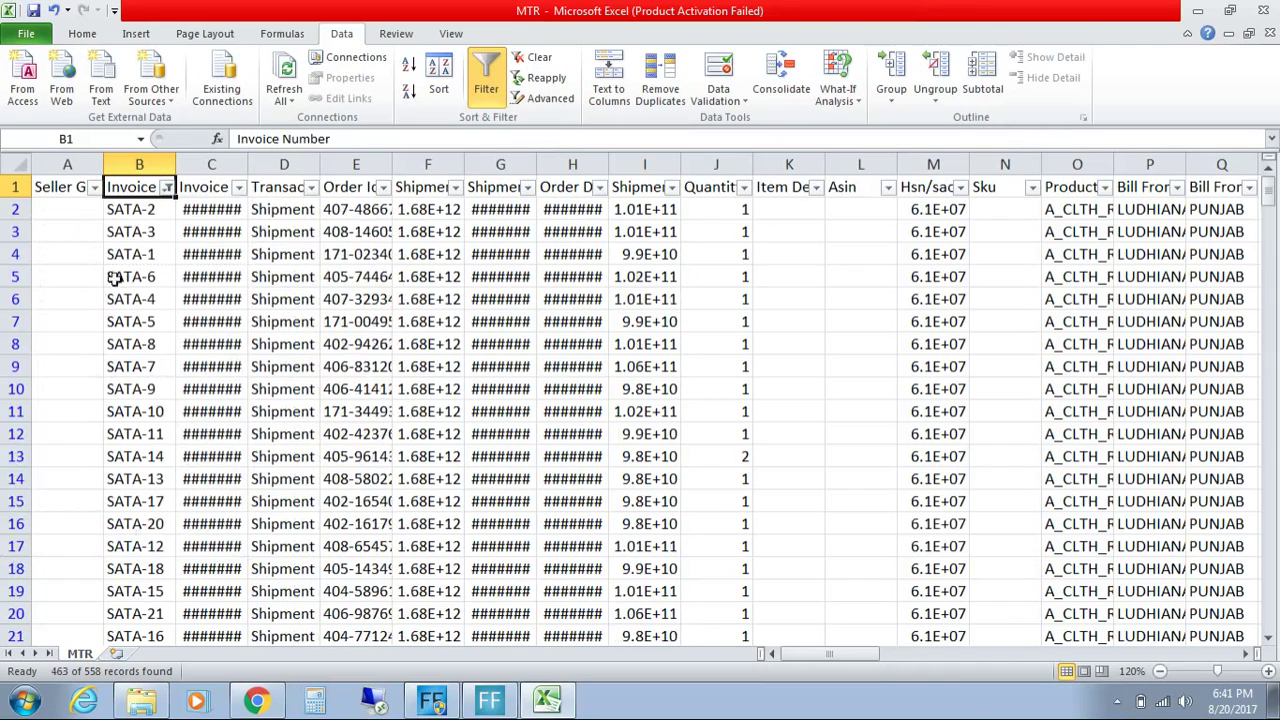
mouse_move(1270, 198)
mouse_down()
mouse_move(1268, 320)
mouse_move(1267, 198)
mouse_up()
Step: Open GSTR-3B from the folder, look over its Total Sales section 3.1 summary, then return to MTR
click(1236, 654)
click(1245, 655)
click(1245, 655)
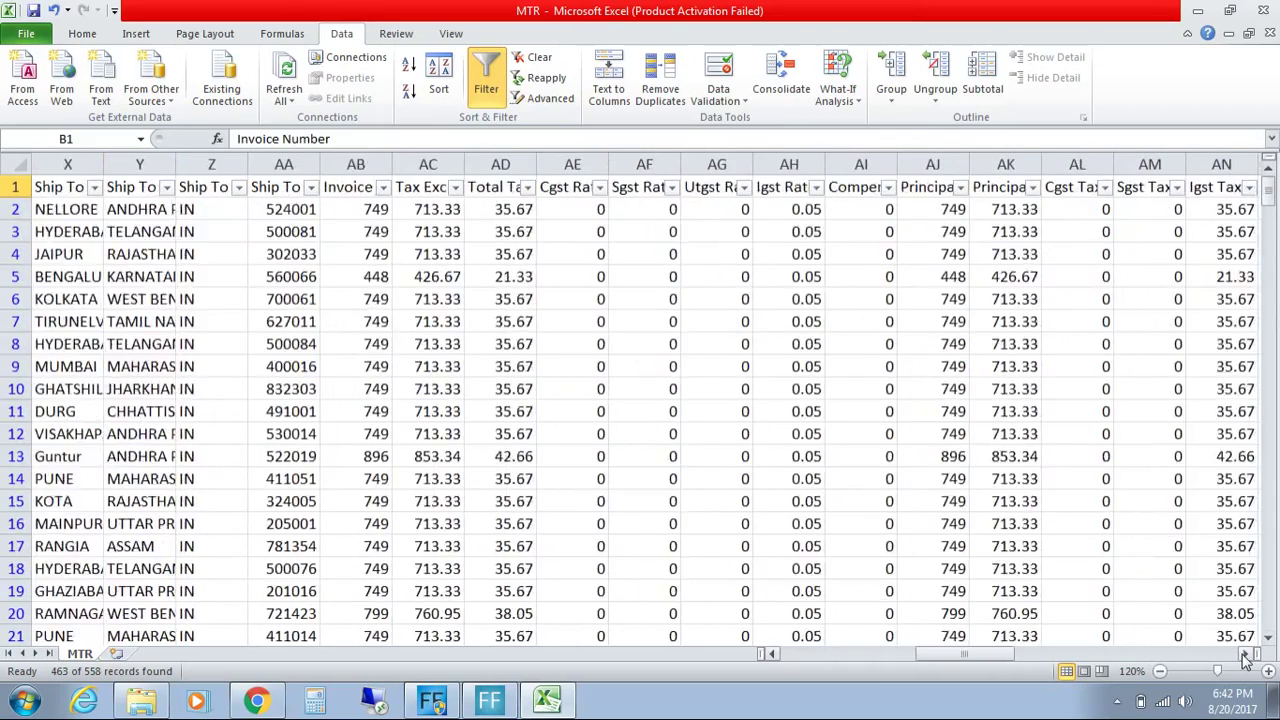
click(166, 700)
double_click(246, 125)
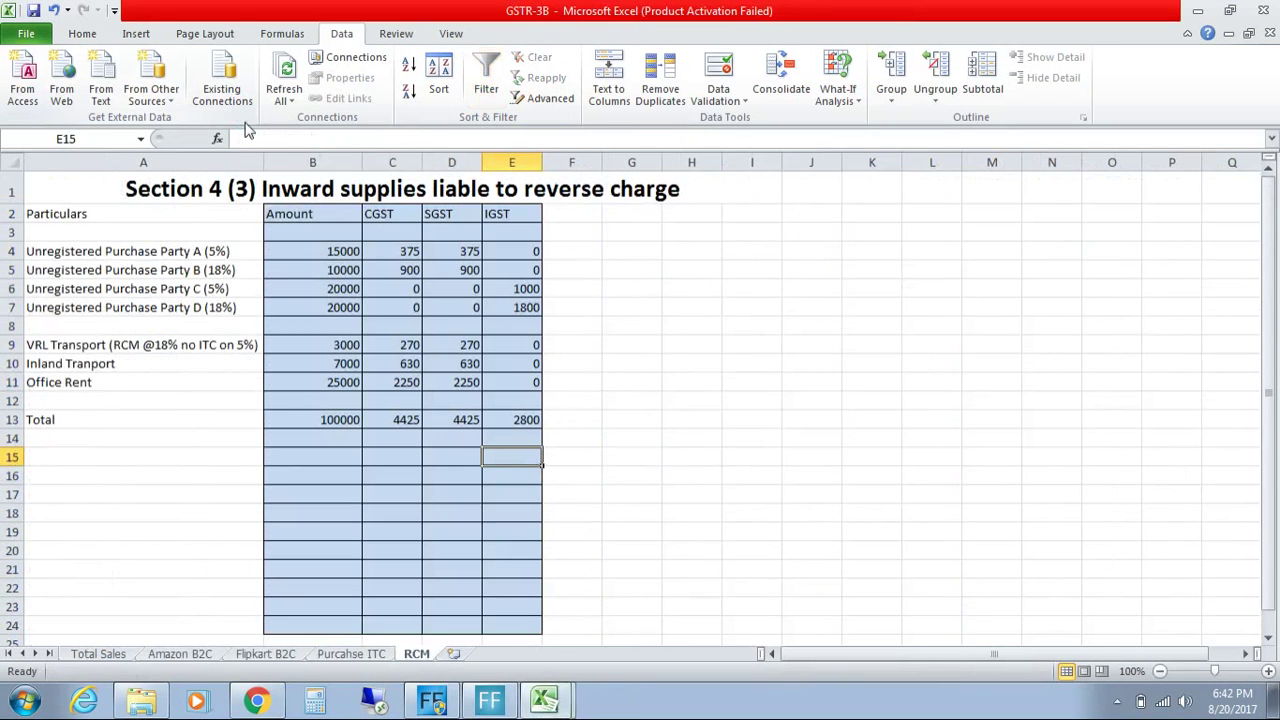
click(105, 654)
scroll(277, 443, right, 2)
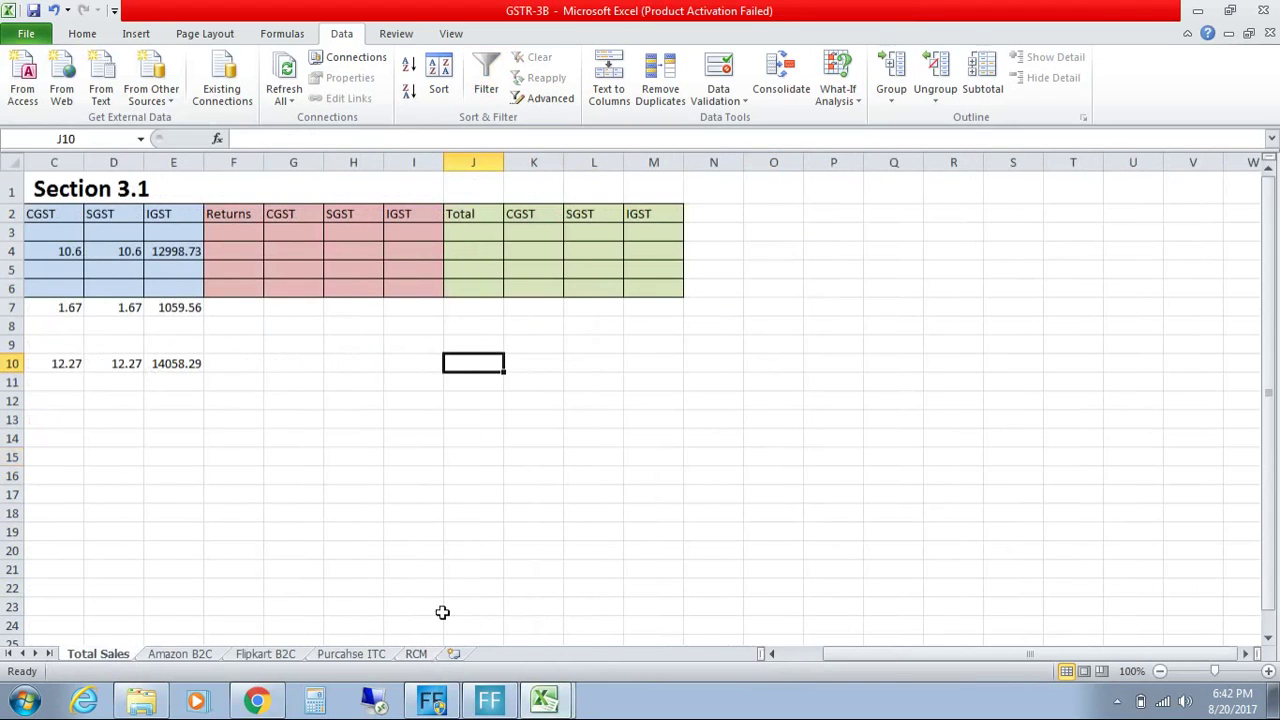
click(771, 654)
click(771, 654)
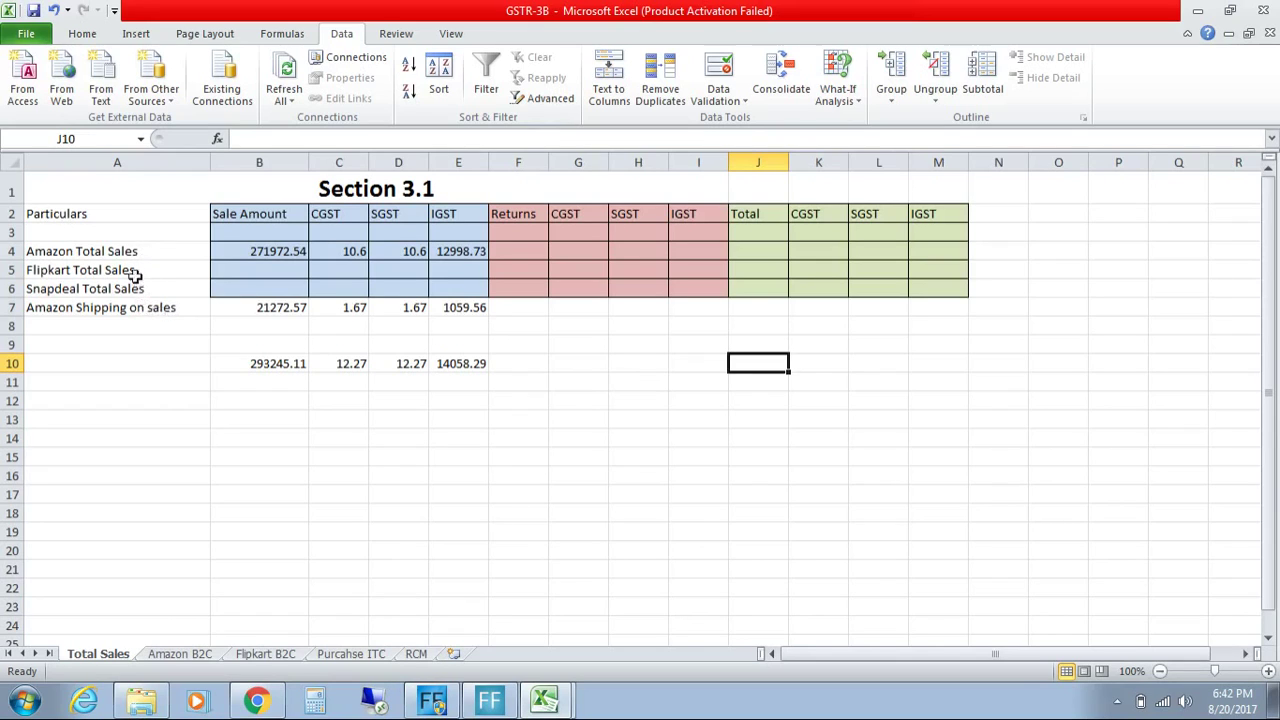
click(545, 705)
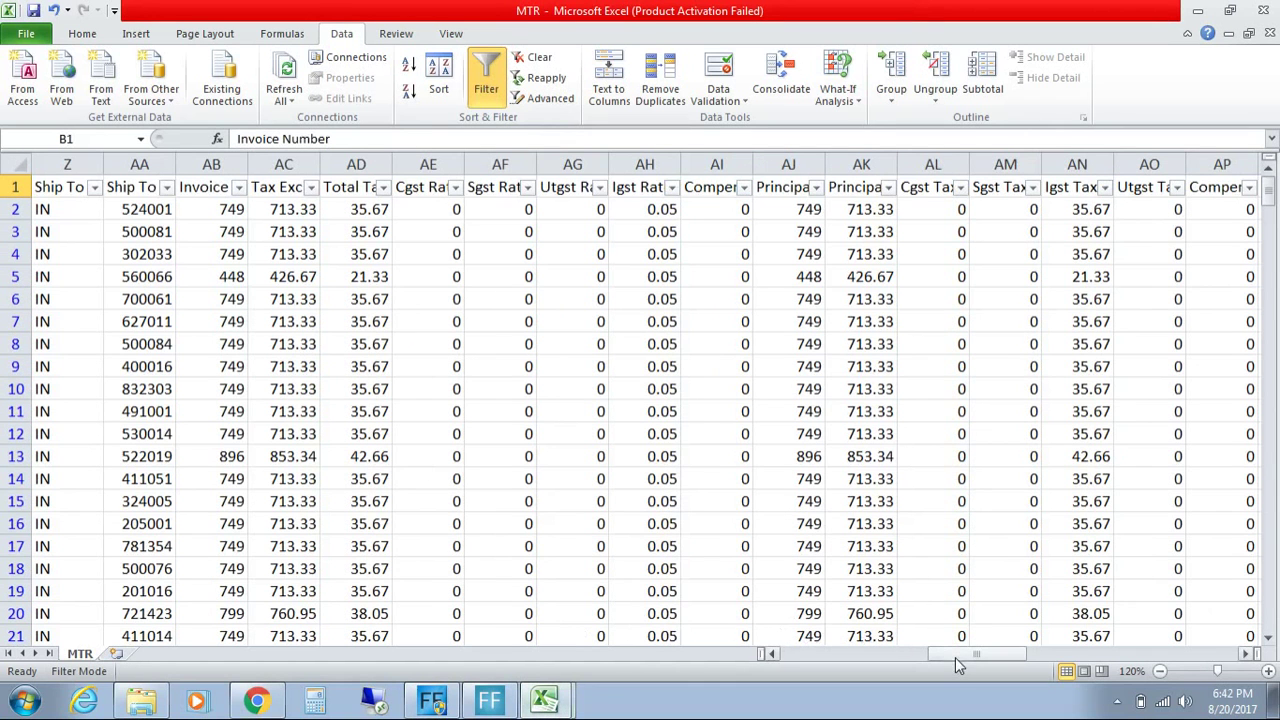
drag(955, 655, 973, 655)
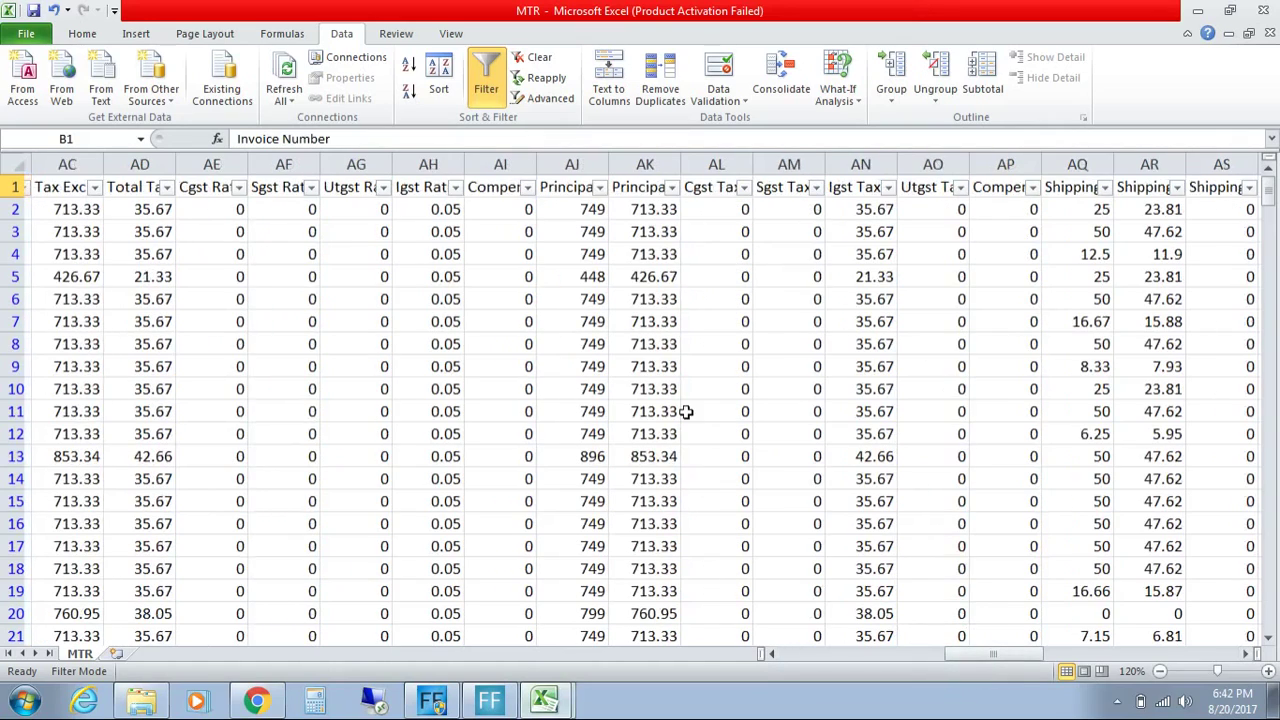
click(572, 210)
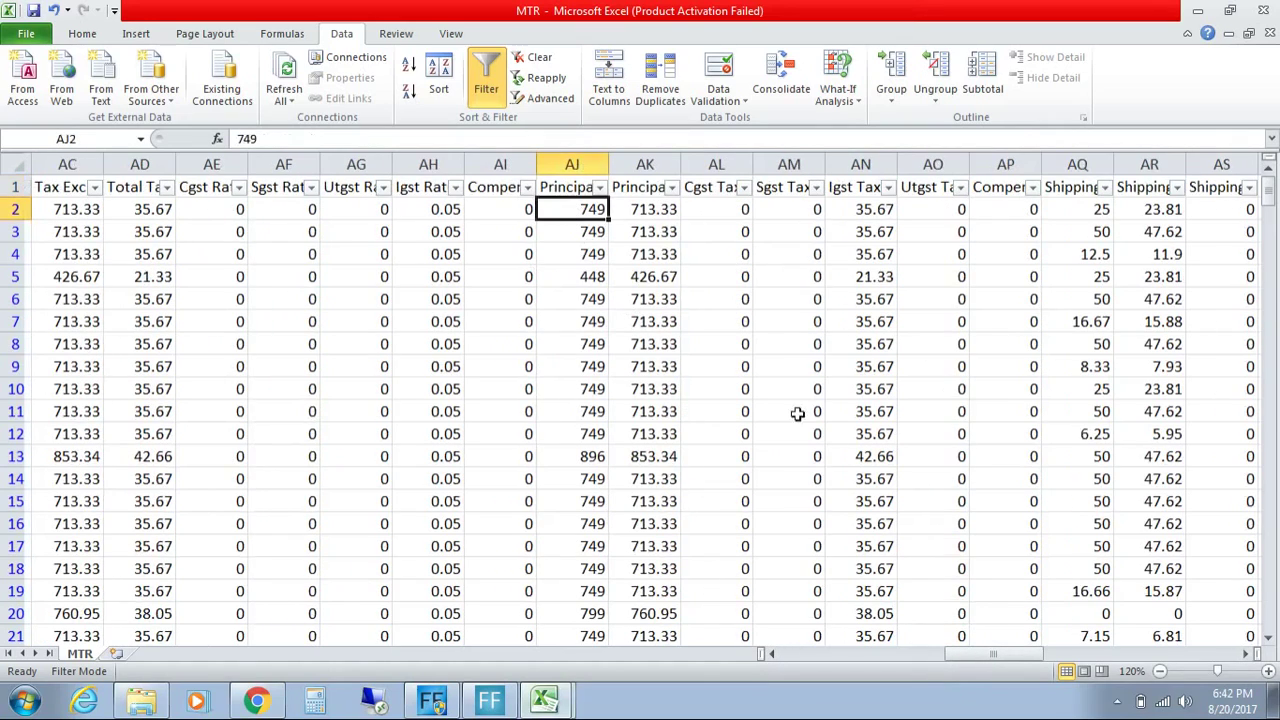
drag(965, 655, 937, 655)
click(356, 213)
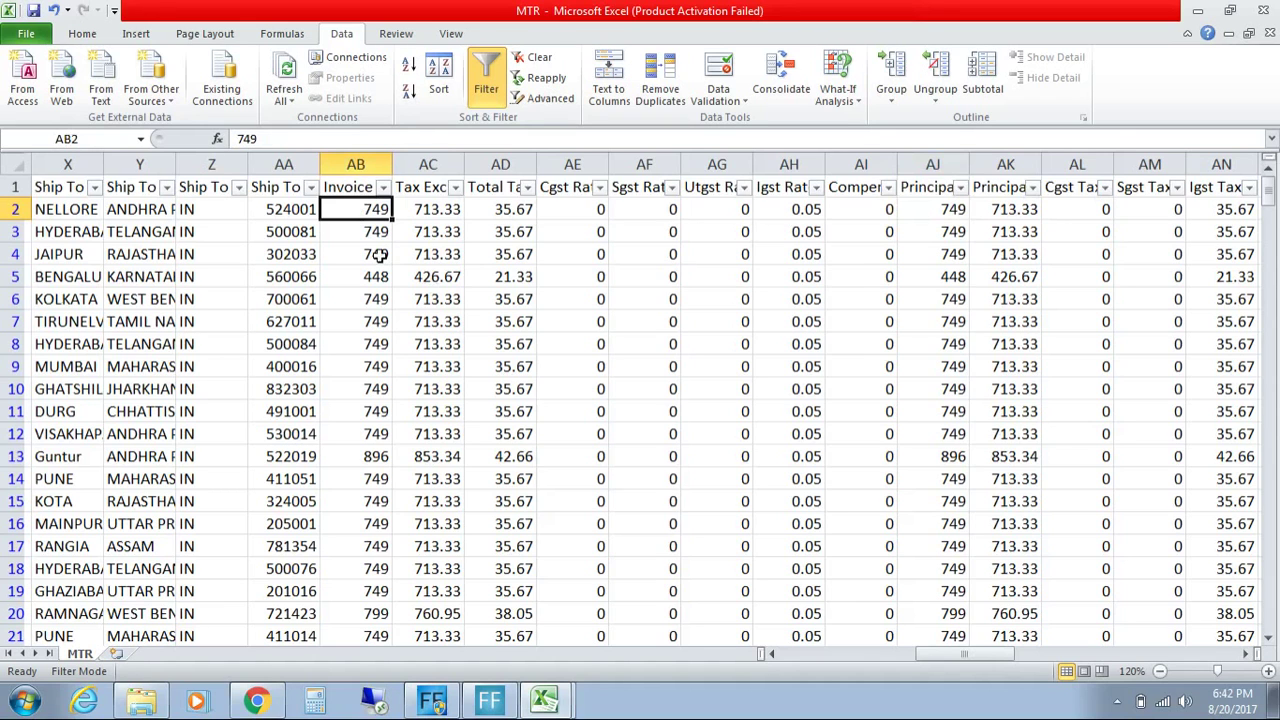
key(Down)
key(Down)
key(Down)
key(Down)
key(Down)
key(Down)
key(Down)
key(Down)
key(Down)
key(Down)
key(Down)
key(Down)
key(Down)
key(Down)
key(Down)
key(Down)
key(Down)
key(Down)
key(Down)
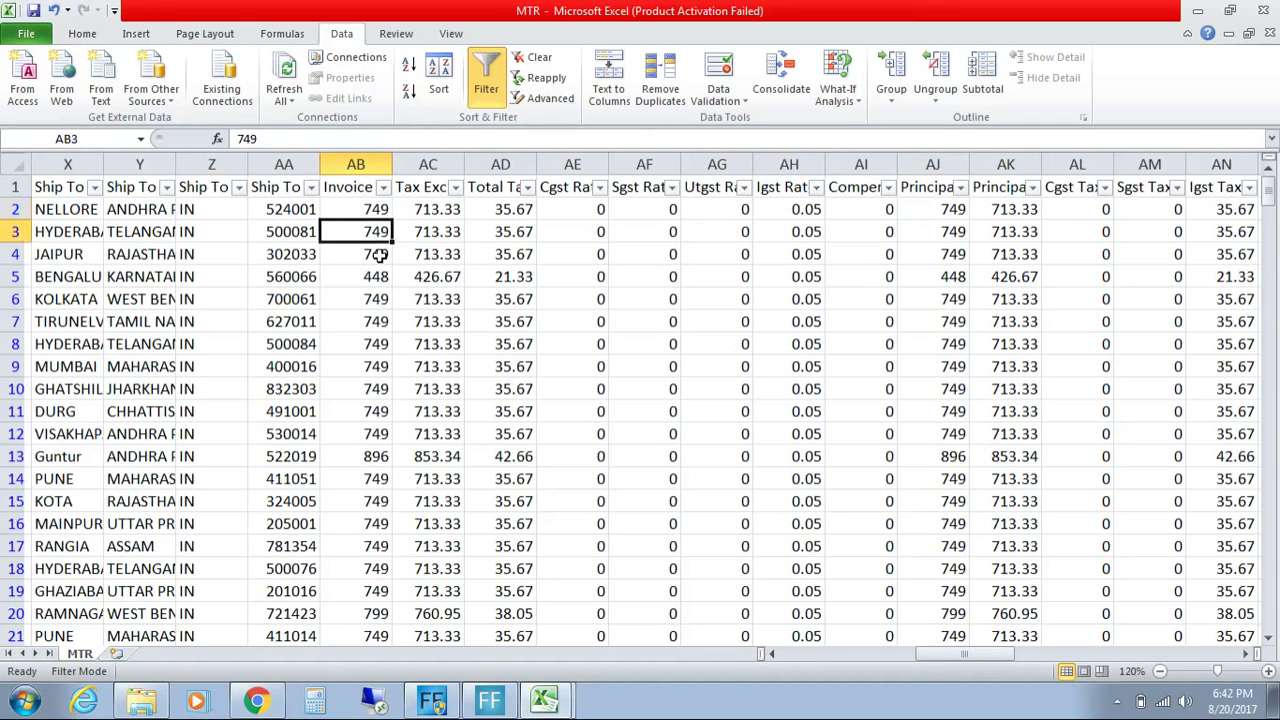
key(Down)
key(Down)
key(Down)
key(Down)
key(Down)
key(Down)
key(Down)
key(Down)
key(Down)
key(Down)
key(Down)
key(Down)
key(Down)
key(Down)
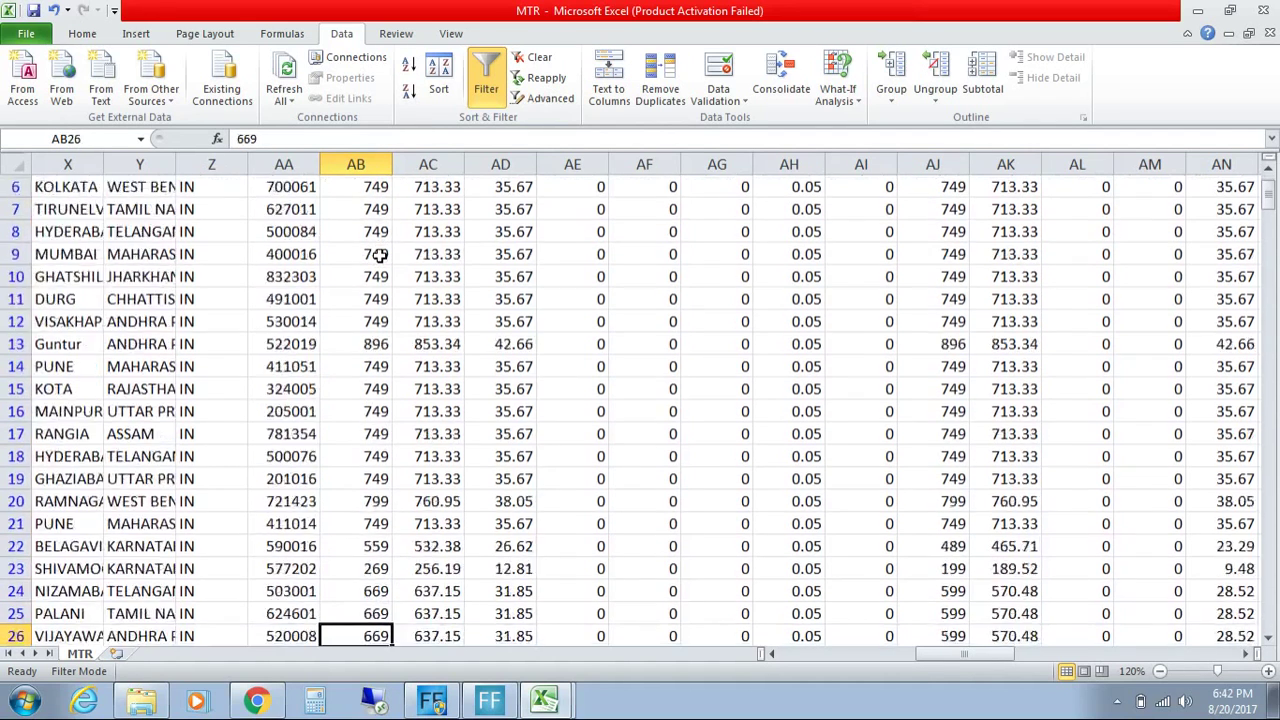
key(Down)
key(Up)
key(Up)
key(Up)
key(Up)
key(Up)
key(Up)
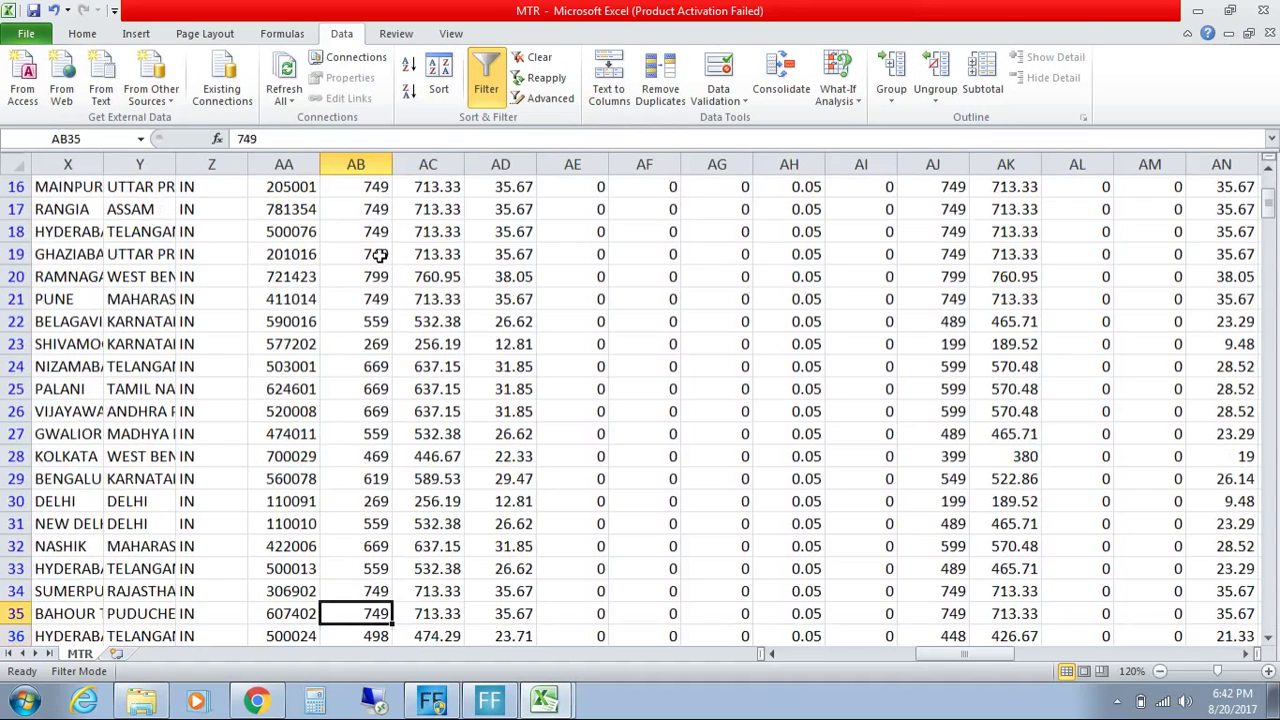
key(Down)
key(Down)
key(Down)
key(Down)
key(Down)
key(Down)
key(Down)
key(Down)
key(Down)
key(Down)
key(Down)
key(Down)
key(Down)
key(Down)
key(Down)
key(Down)
key(Down)
key(Down)
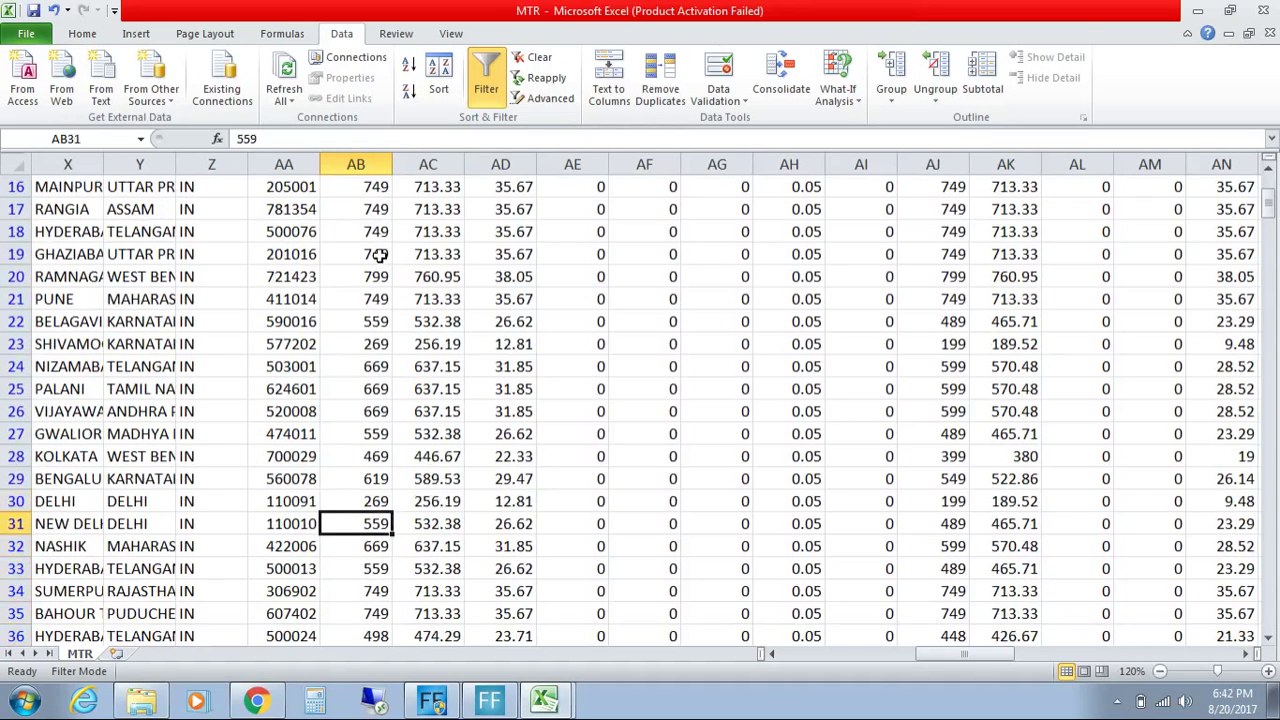
key(Down)
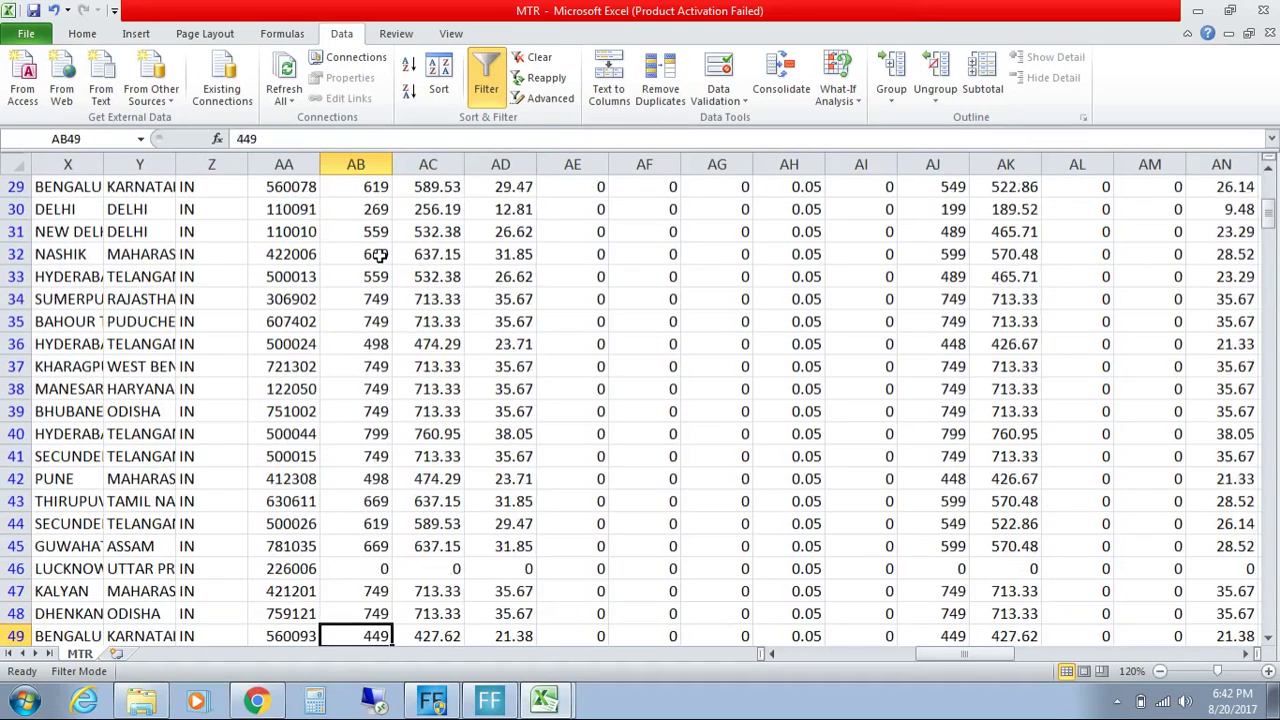
key(Down)
key(Down)
key(Down)
key(Down)
key(Down)
key(Down)
key(Down)
key(Down)
key(Down)
key(Down)
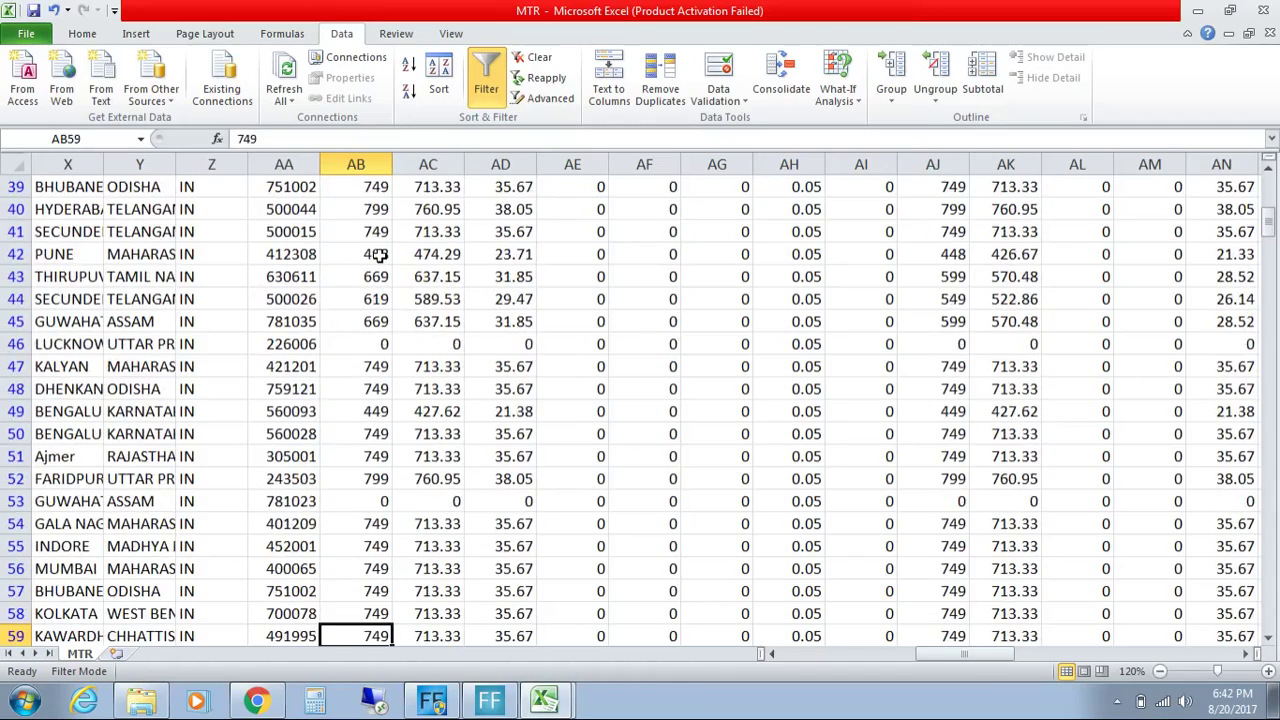
key(Down)
key(Down)
key(Down)
key(Down)
key(Down)
key(Down)
key(Down)
key(Down)
key(Down)
key(Down)
key(Down)
key(Down)
key(Down)
key(Down)
key(Down)
key(Down)
key(Down)
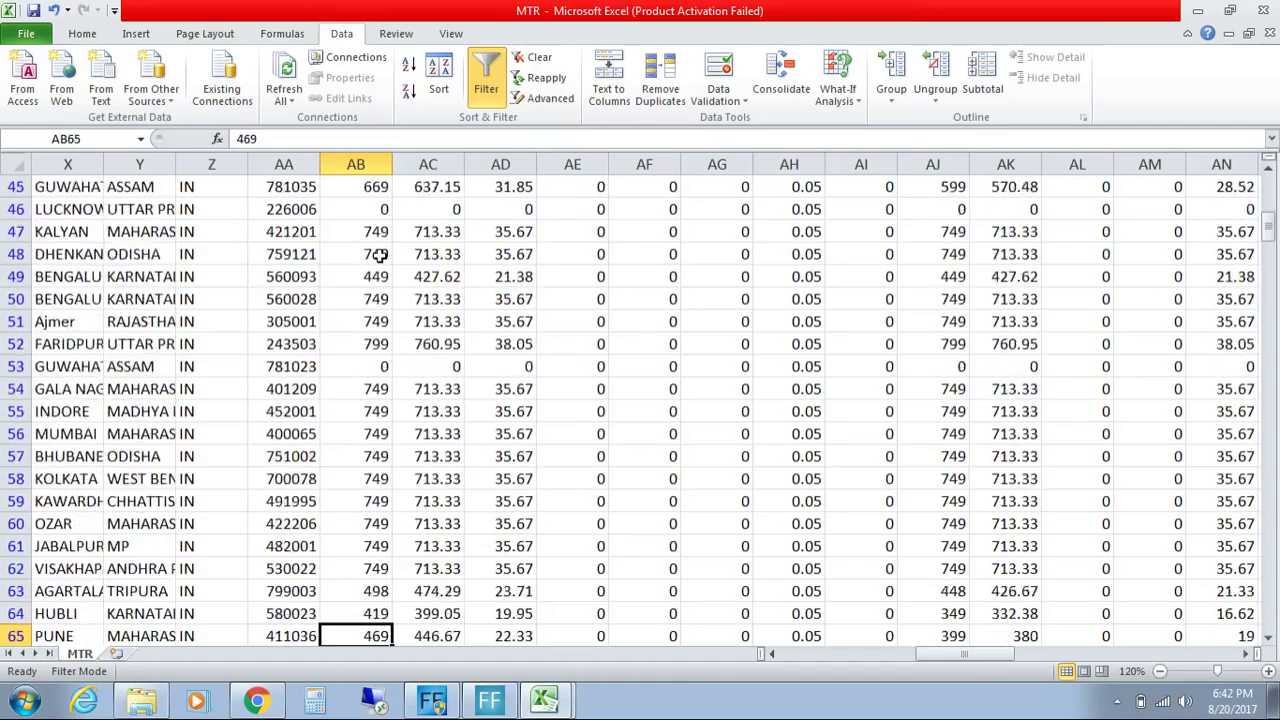
key(Down)
key(Down)
key(Down)
key(Down)
key(Down)
key(Down)
key(Down)
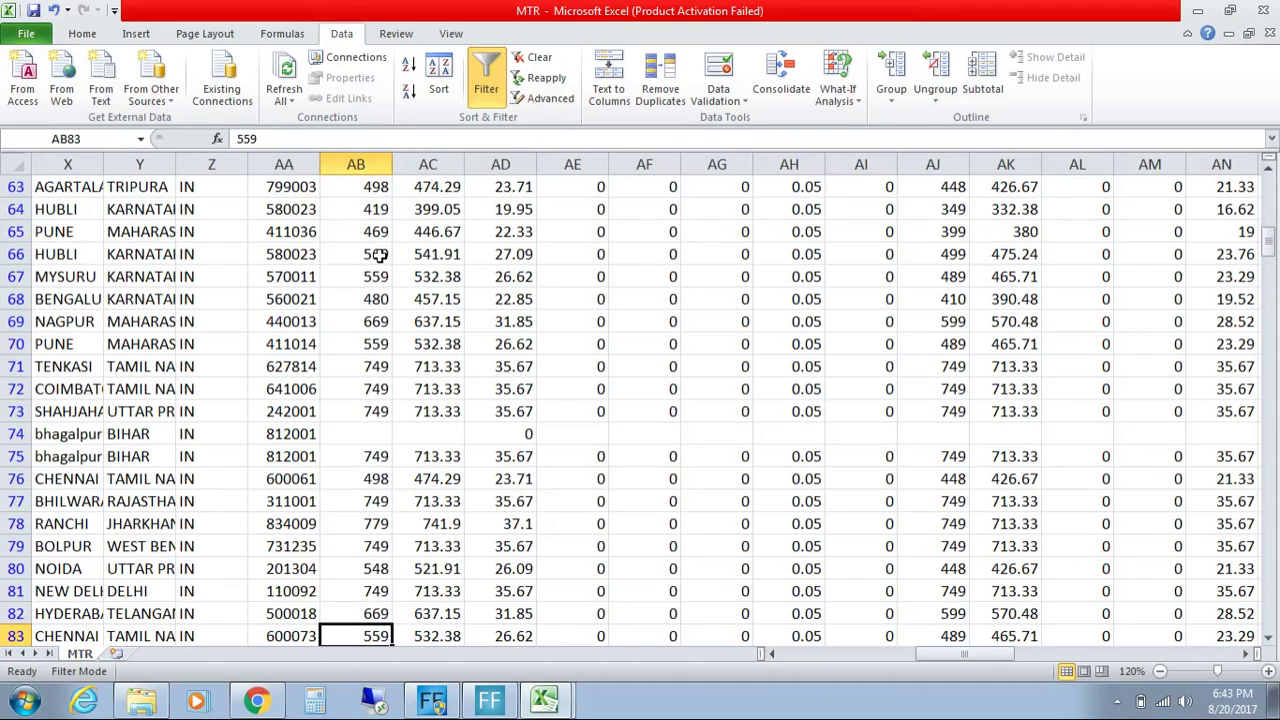
key(Down)
key(Down)
key(Down)
key(Down)
key(Down)
key(Down)
key(Down)
key(Down)
key(Down)
key(Down)
key(Down)
key(Down)
key(Down)
key(Down)
key(Down)
key(Down)
key(Down)
key(Down)
key(Down)
key(Down)
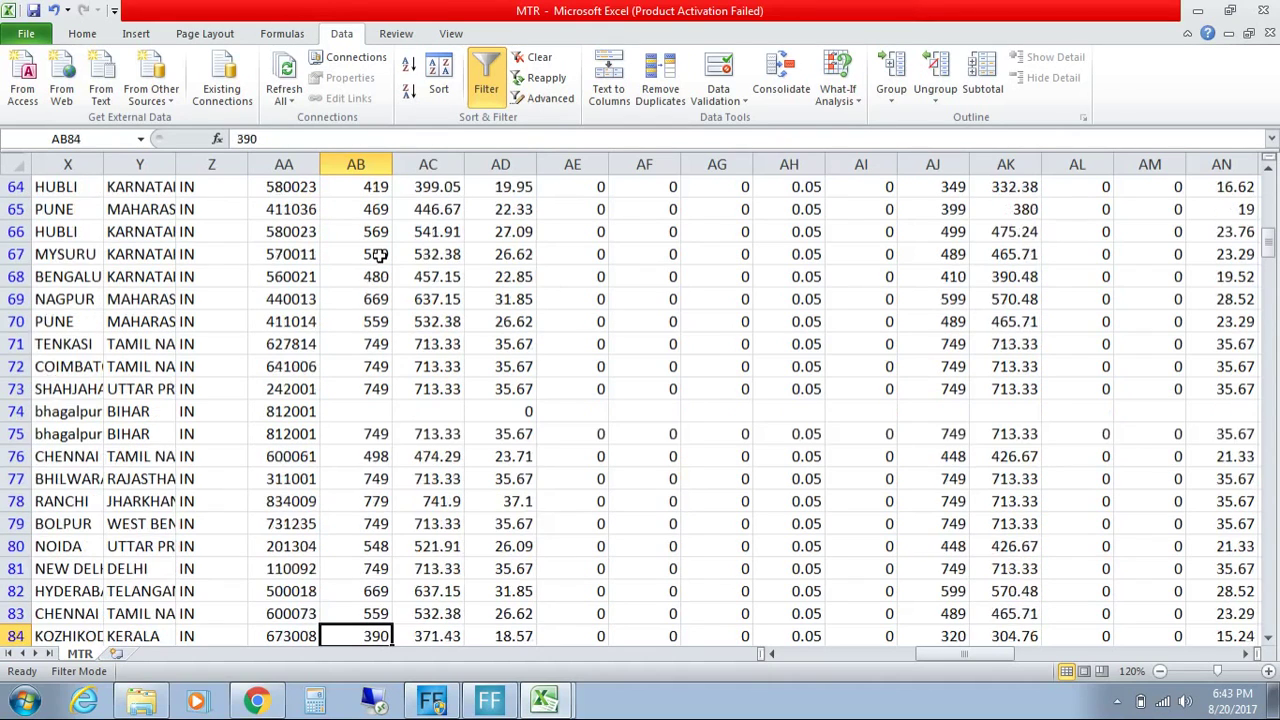
key(Down)
key(Down)
key(Down)
key(Down)
key(Down)
key(Down)
key(Down)
key(Down)
key(Down)
key(Down)
key(Down)
key(Down)
key(Down)
key(Down)
key(Down)
key(Down)
key(Down)
key(Down)
key(Down)
key(Down)
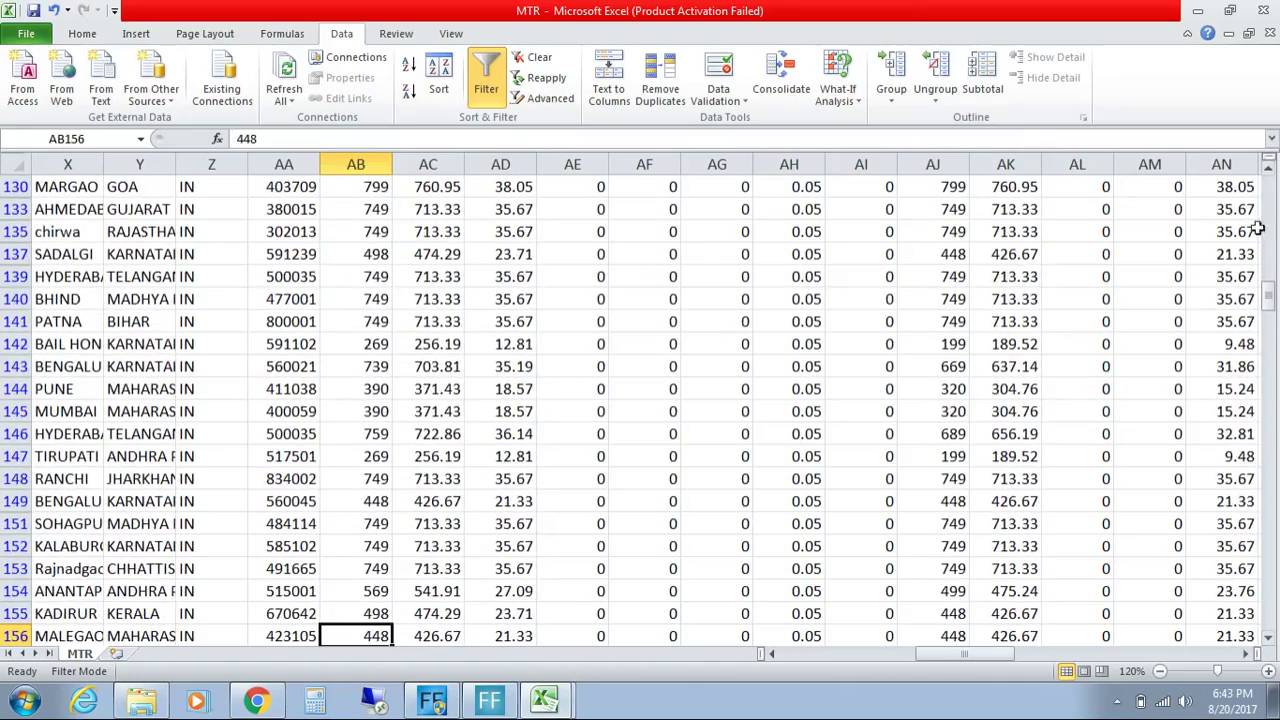
drag(1268, 290, 1268, 180)
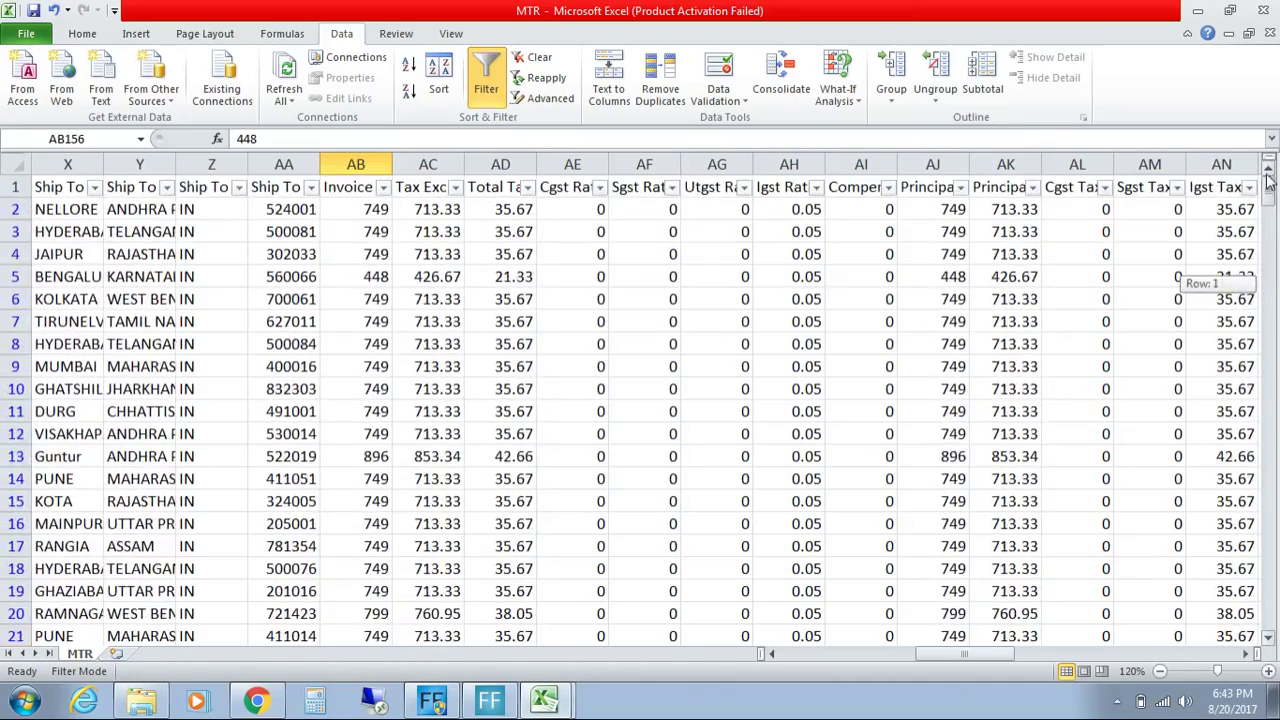
click(364, 207)
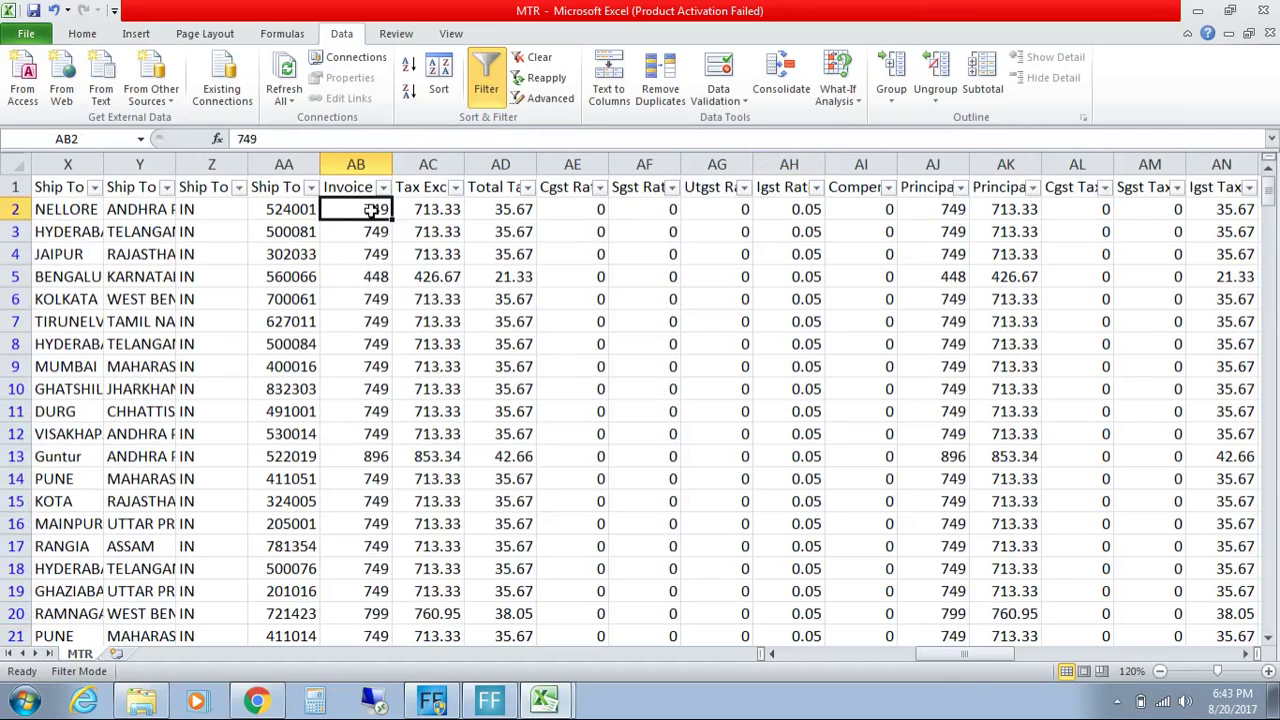
click(396, 218)
click(354, 208)
click(1245, 654)
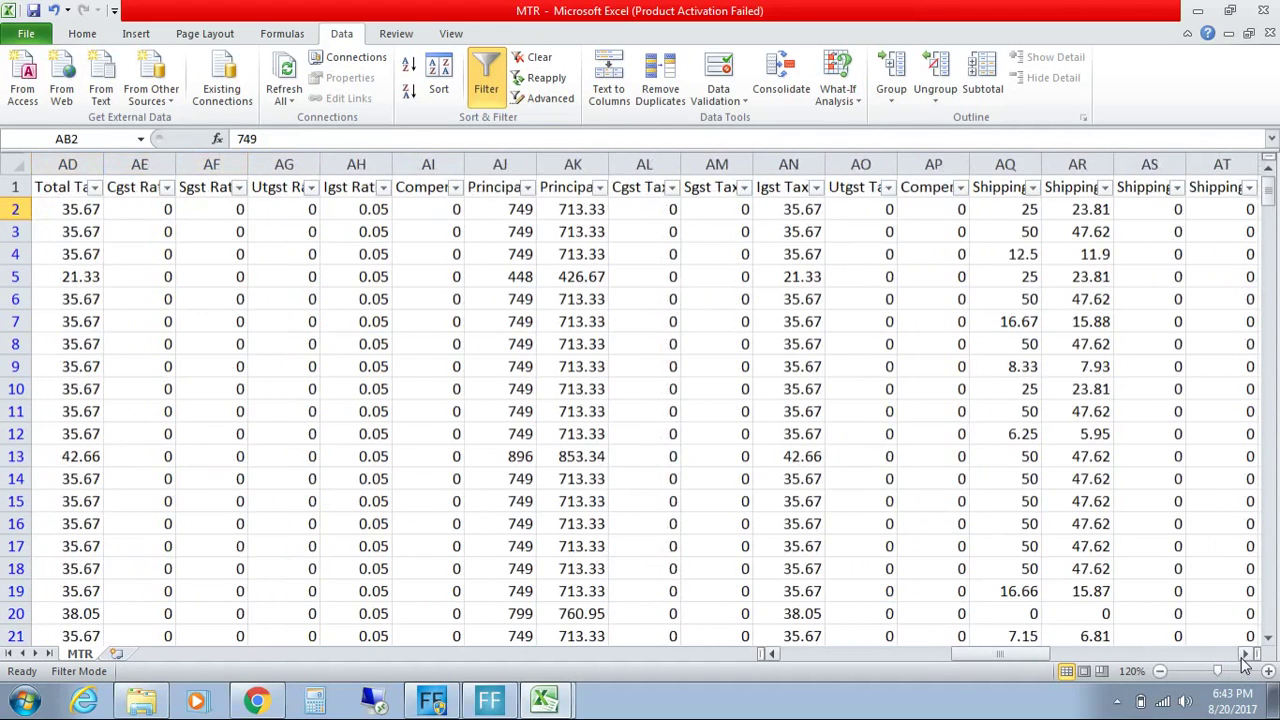
click(500, 210)
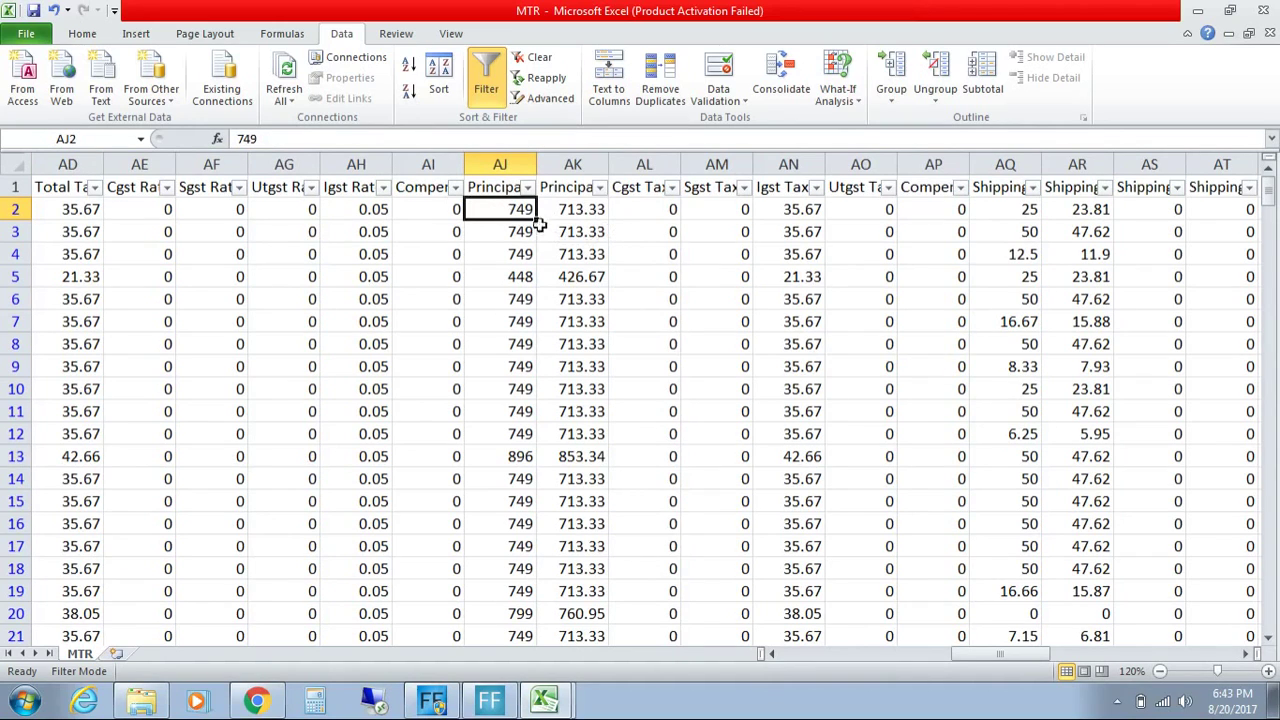
click(505, 187)
click(568, 188)
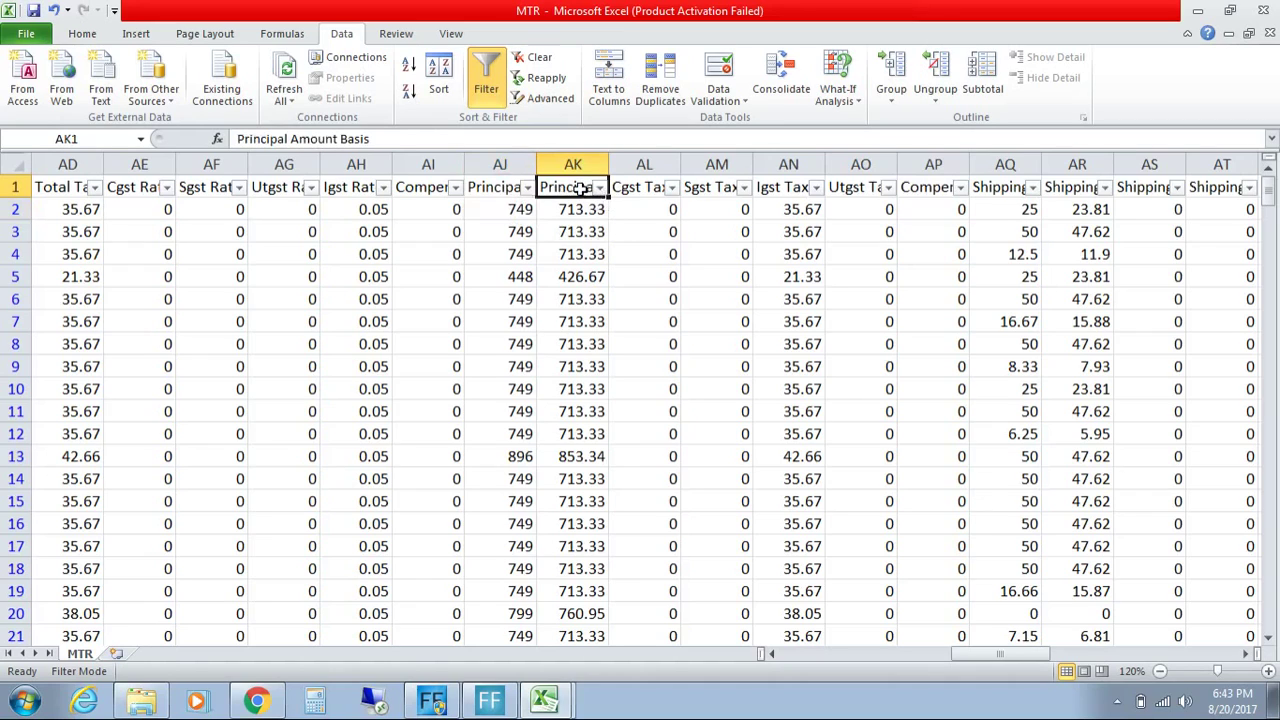
click(580, 212)
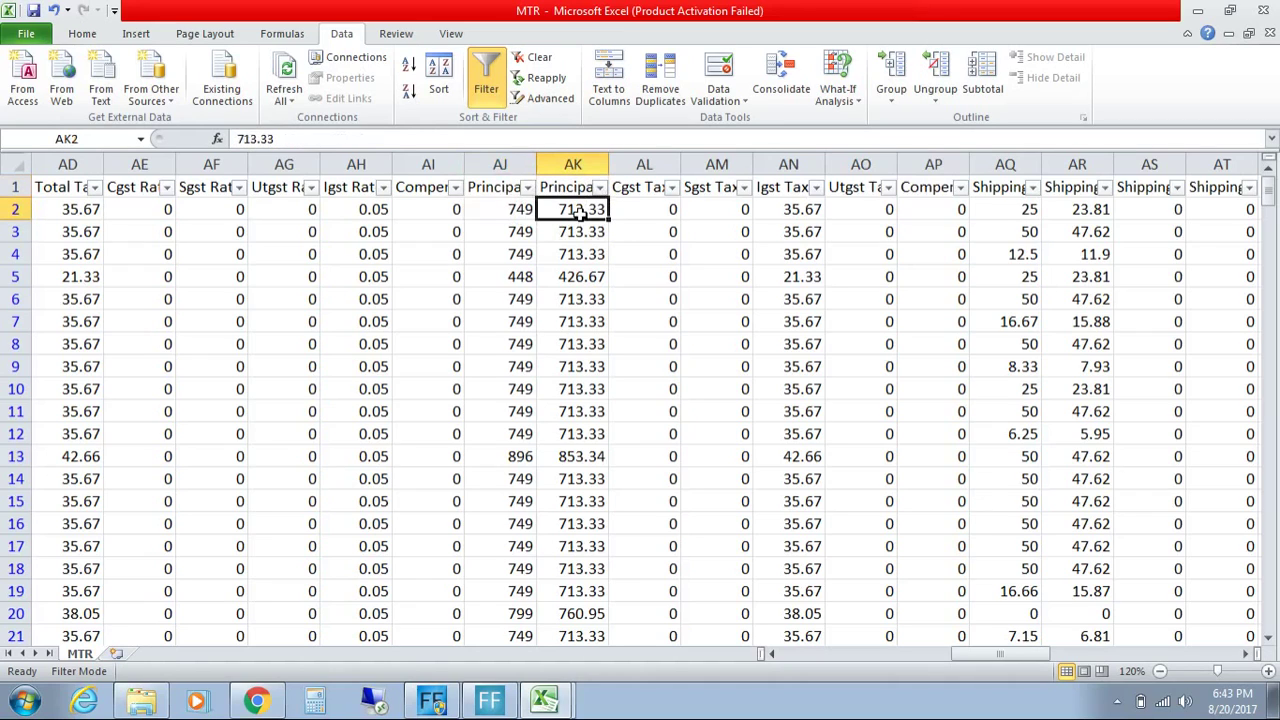
click(653, 189)
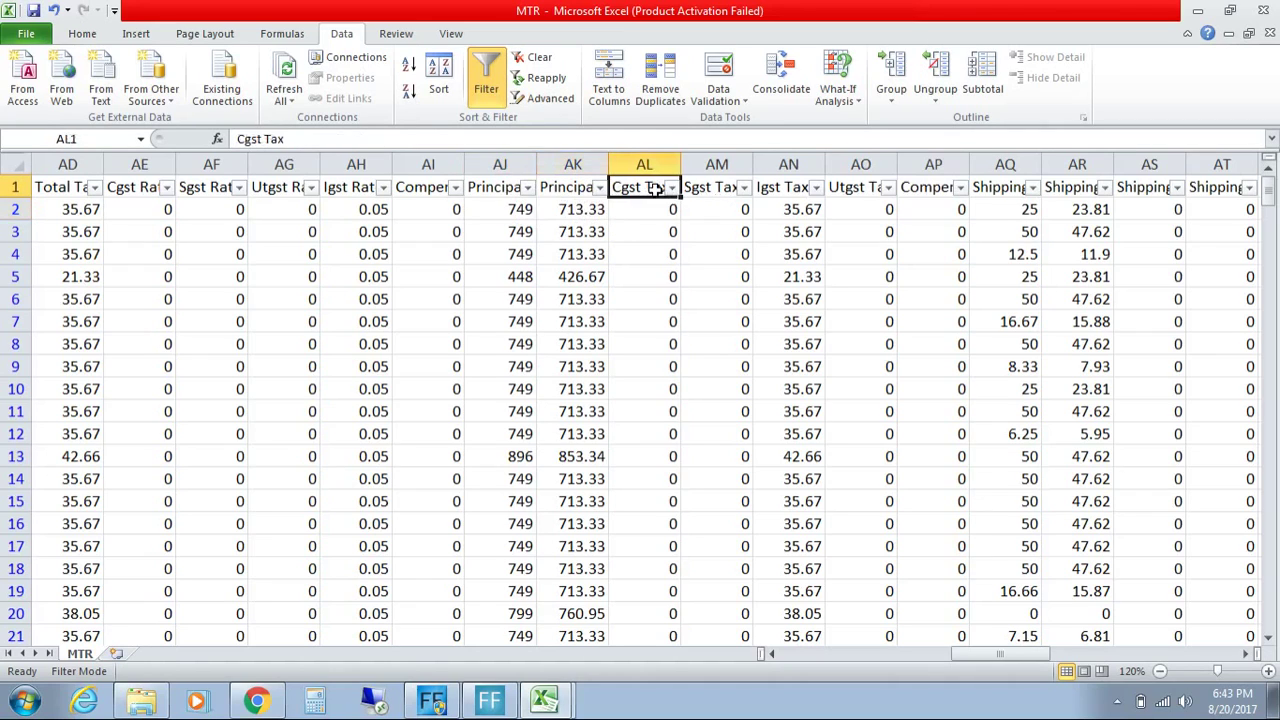
click(714, 190)
click(775, 191)
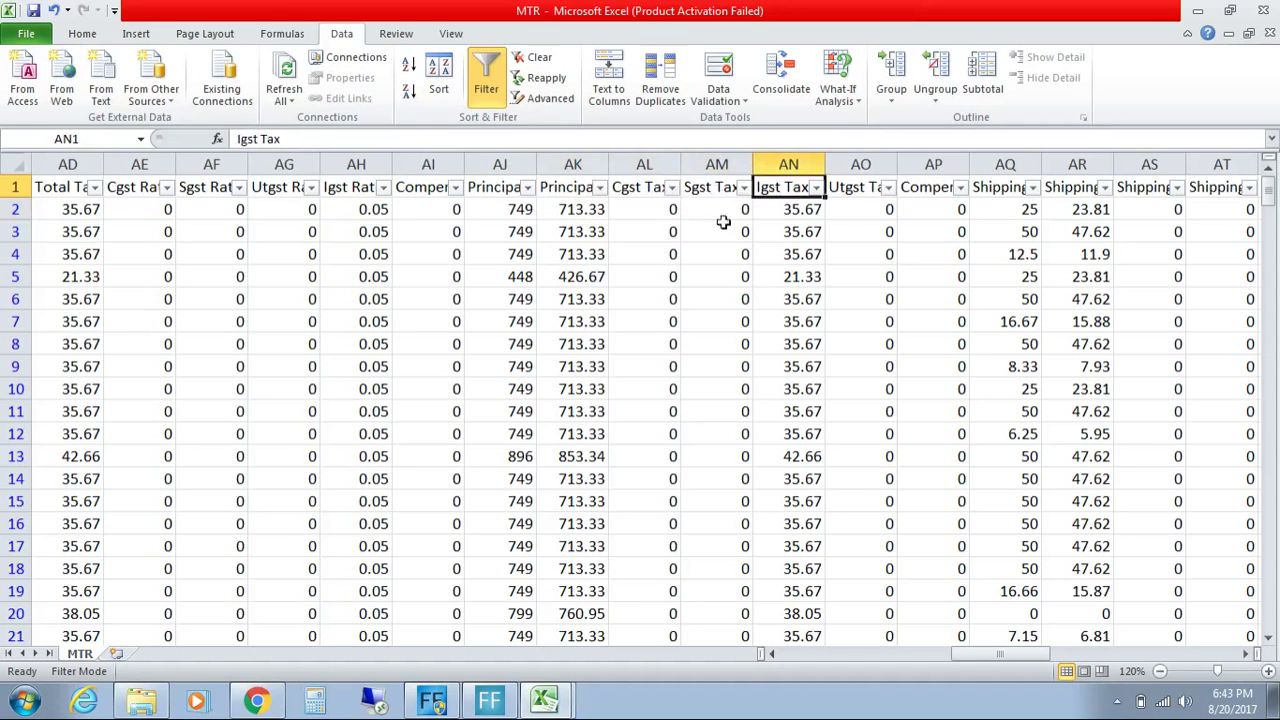
Step: Copy MTR range AK2:AN553, Principal Amount Basis through Igst Tax (sum 273411)
drag(580, 212, 802, 617)
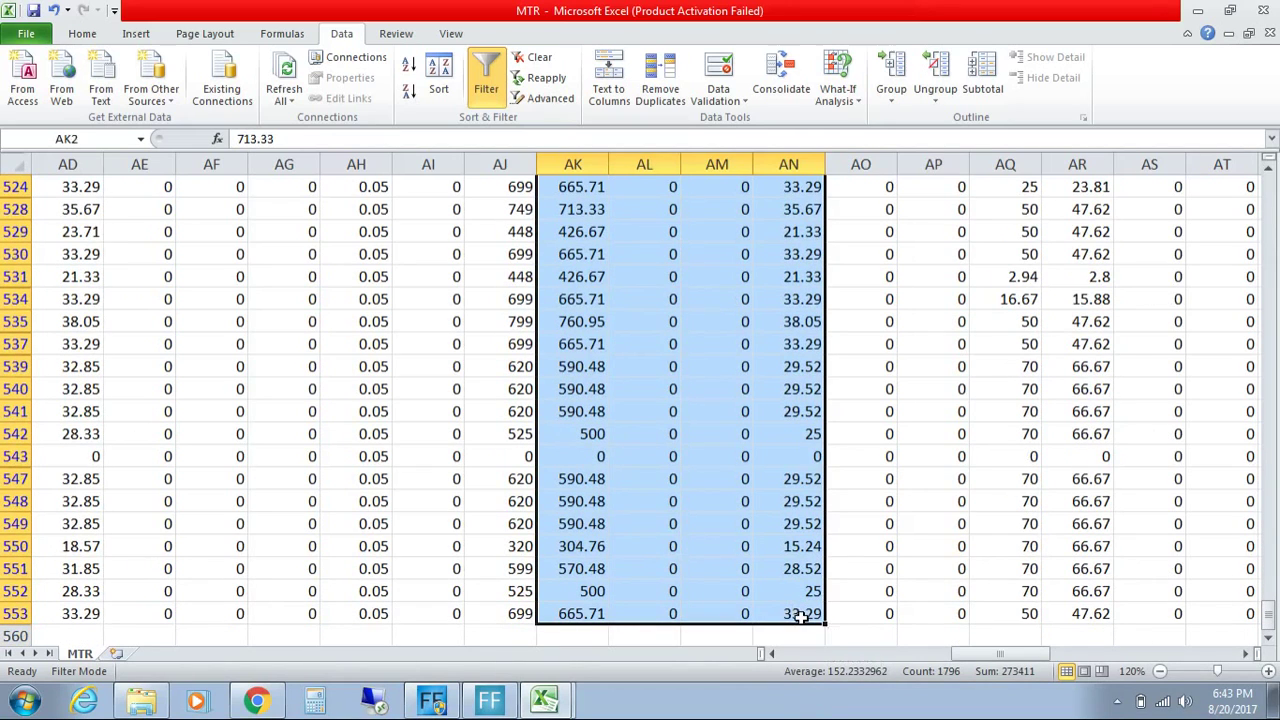
key(ctrl+c)
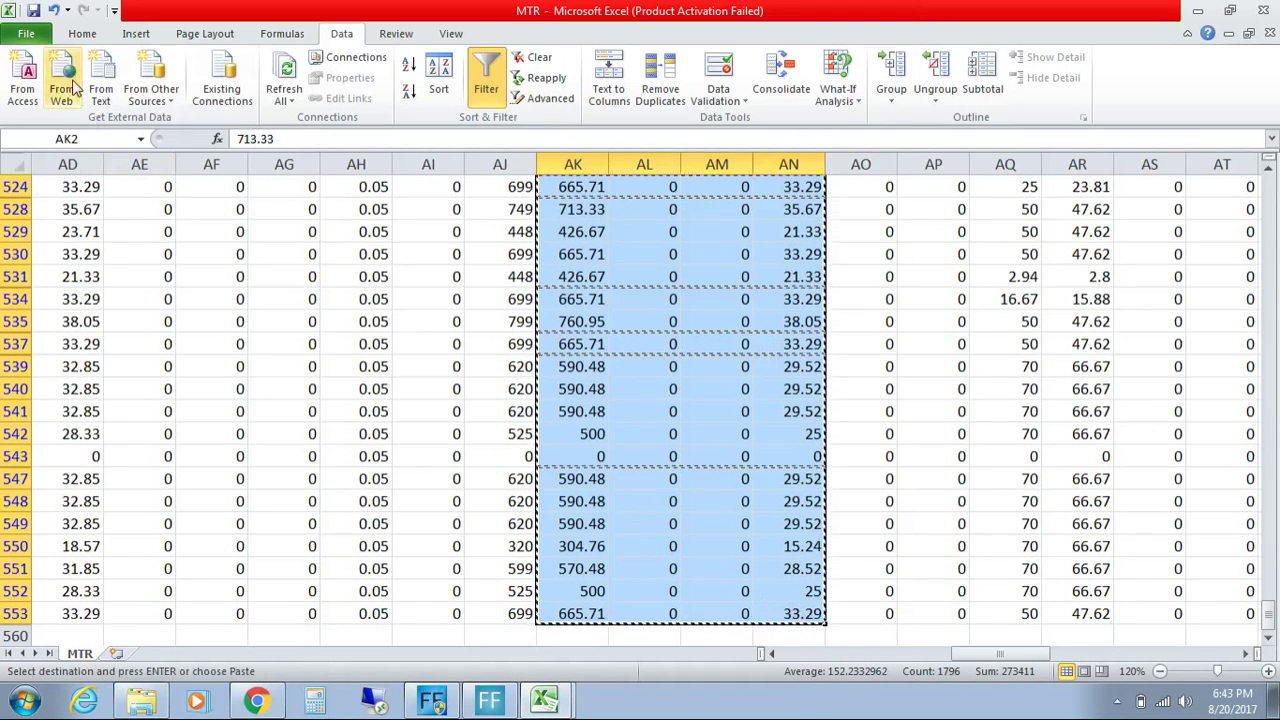
Step: Create blank workbook Book1 and paste the copied amounts into A2:D464
click(28, 34)
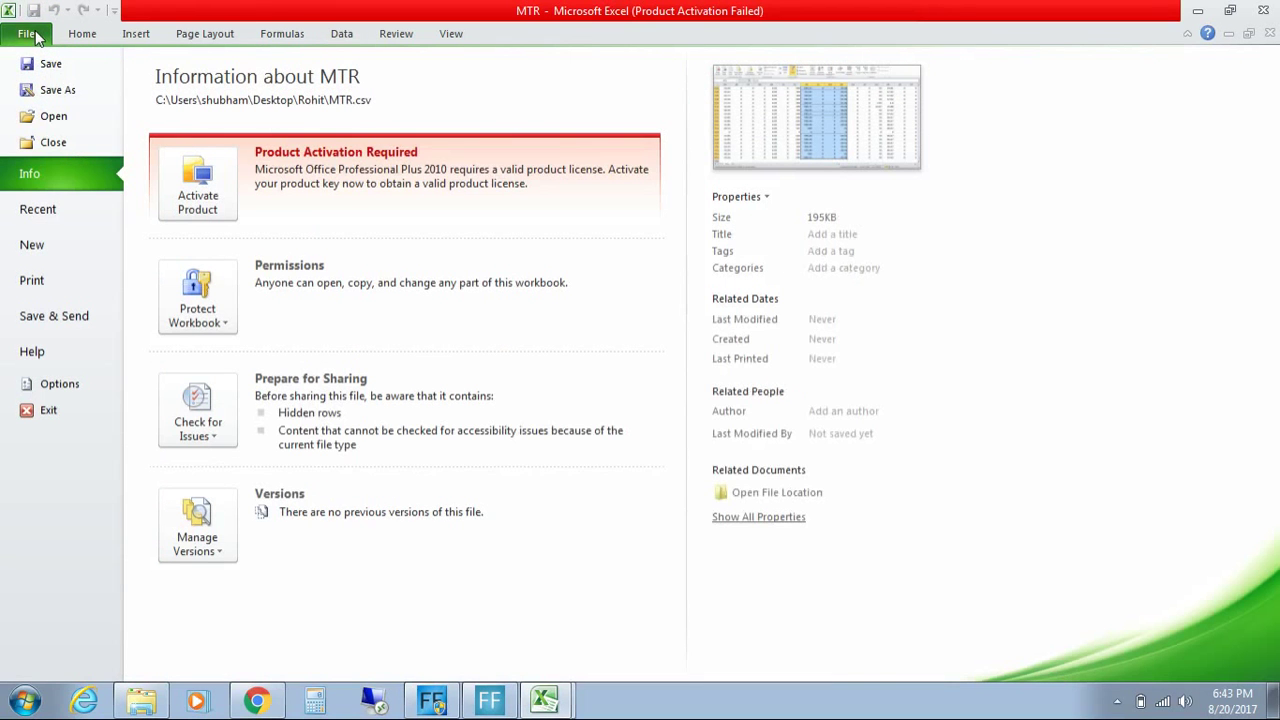
click(72, 252)
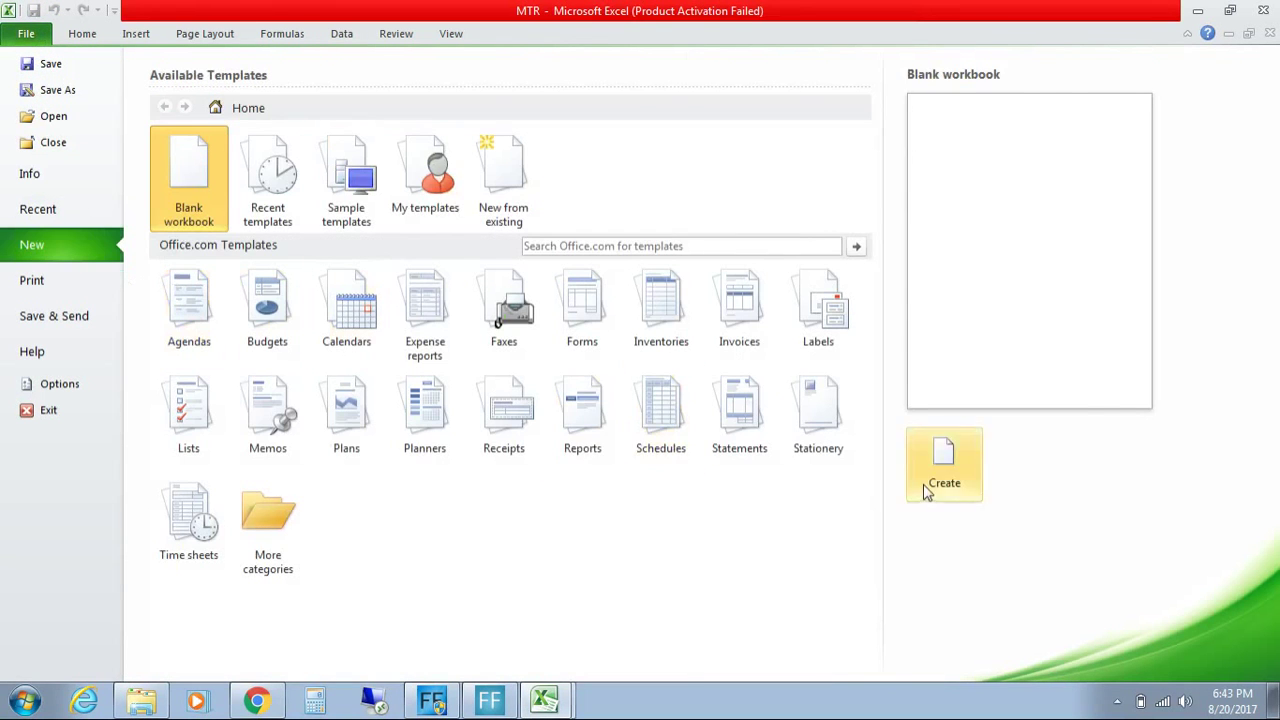
click(926, 490)
click(78, 203)
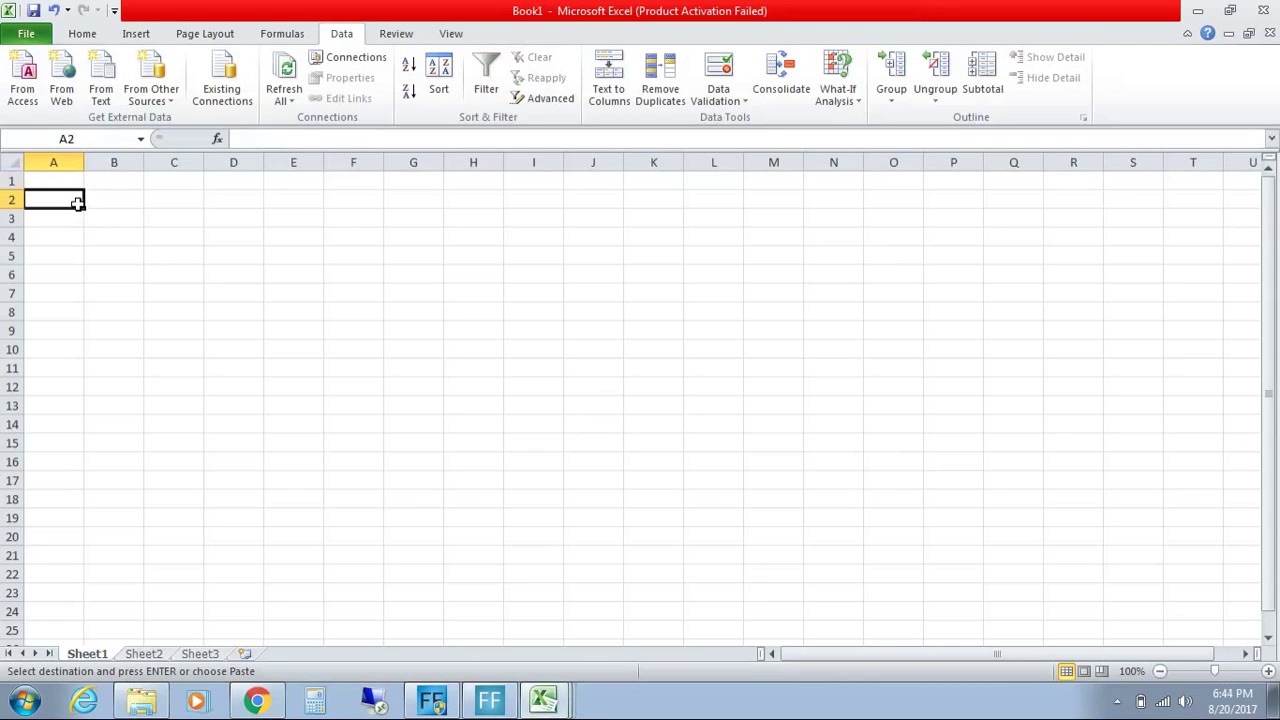
key(ctrl+v)
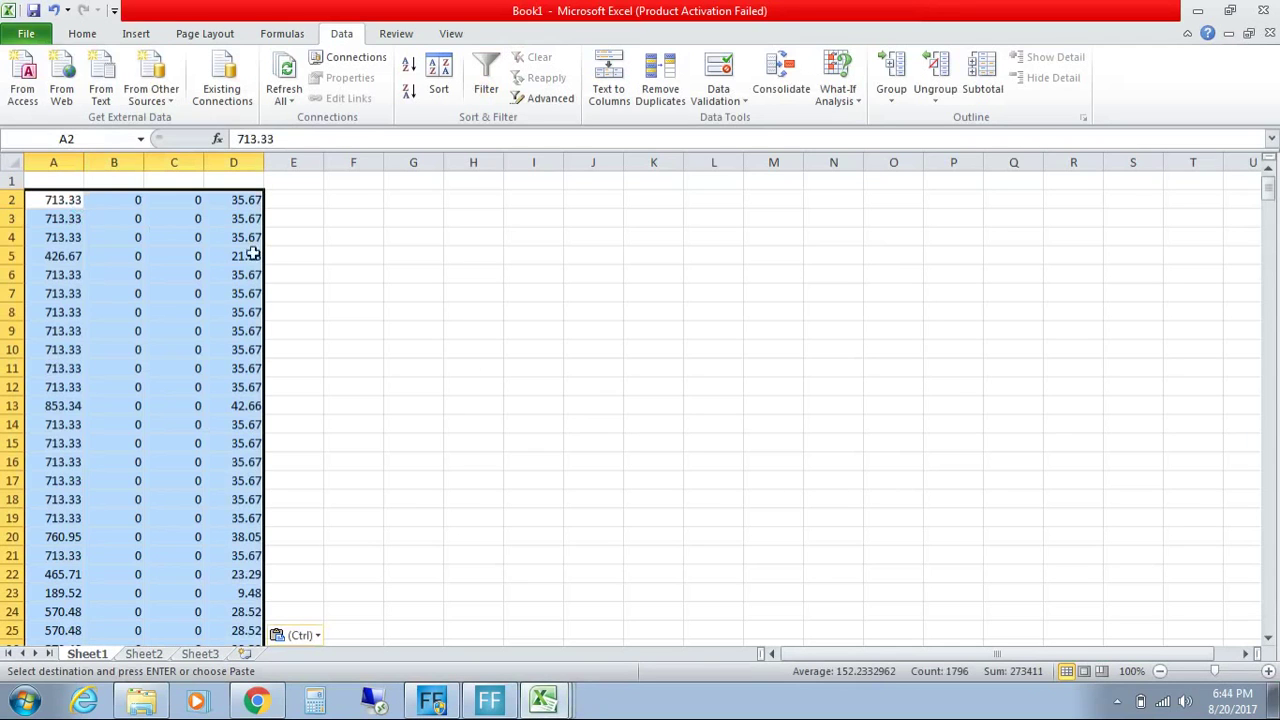
drag(1270, 189, 1268, 641)
scroll(1268, 641, down, 1)
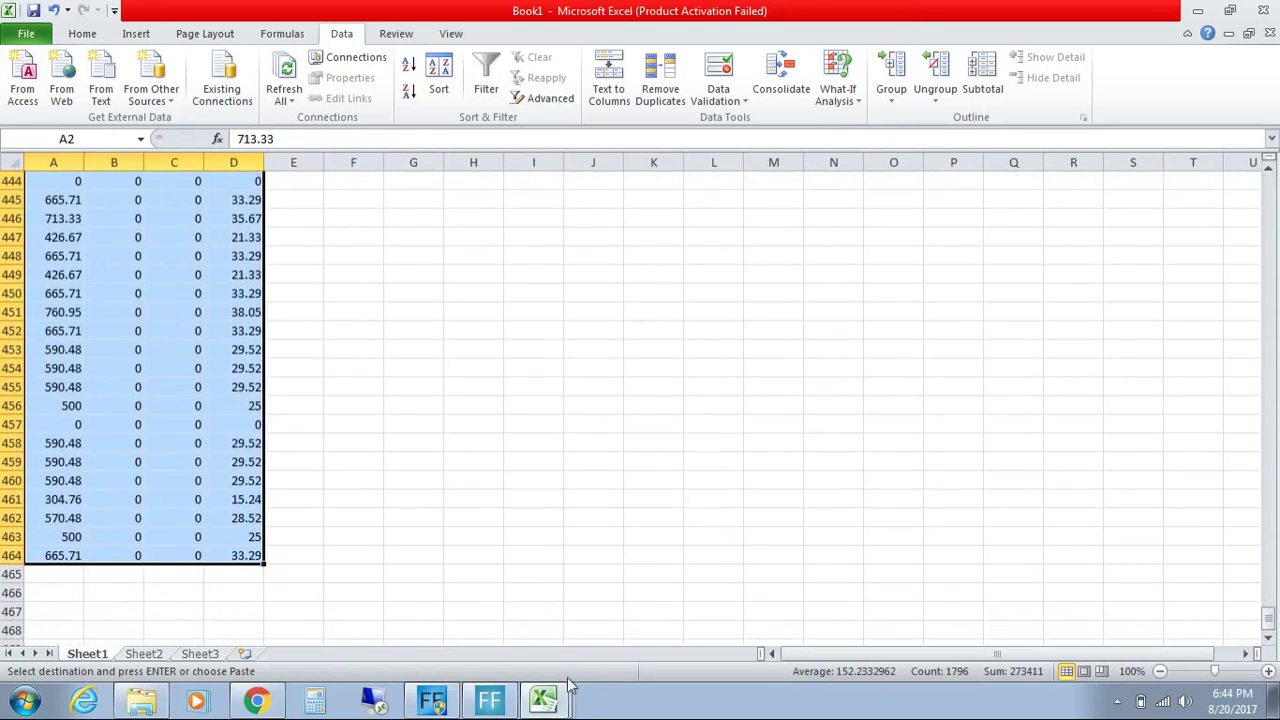
click(560, 706)
Step: Enter =SUM(AK1:AK553) in MTR cell AK561, giving a total of 209570
click(556, 632)
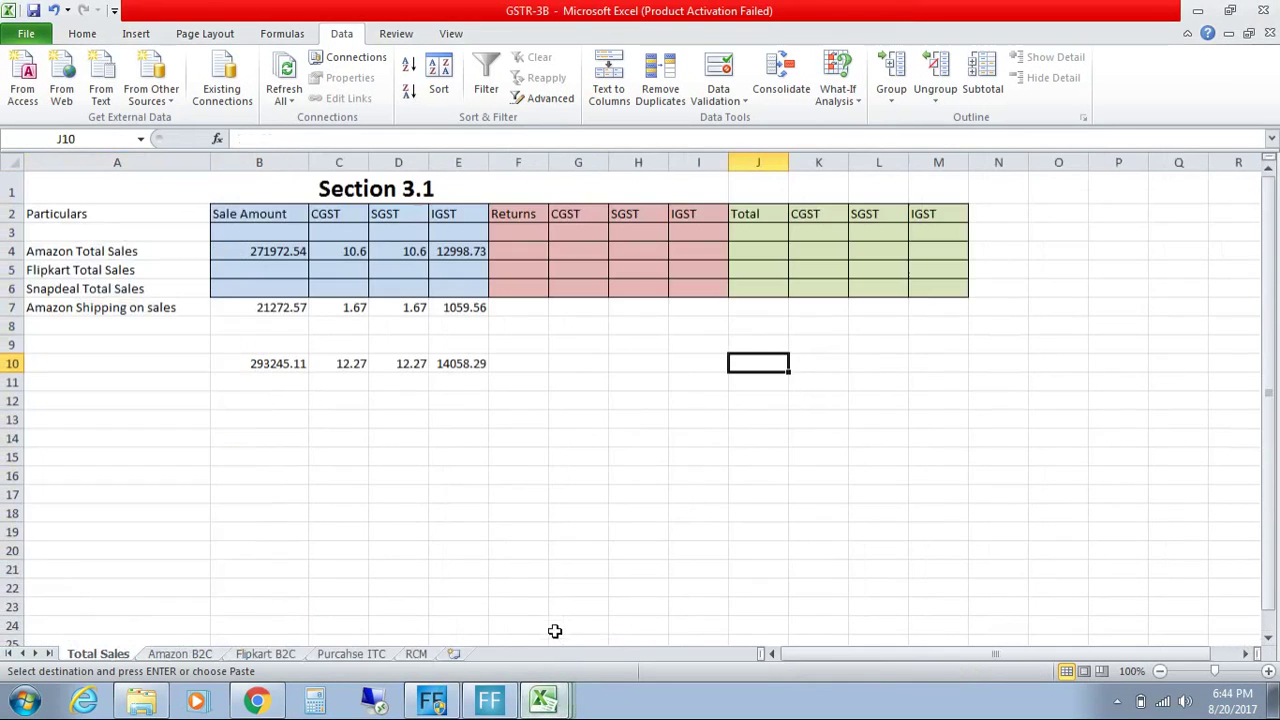
click(533, 707)
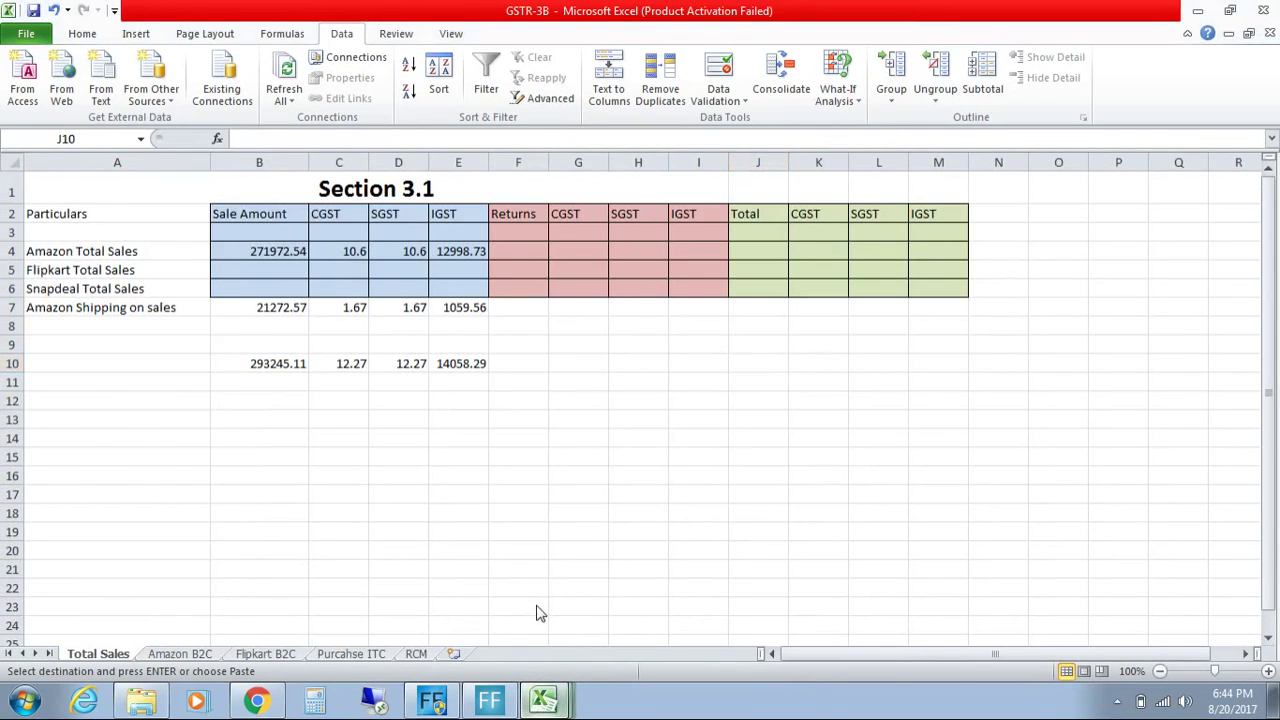
click(537, 614)
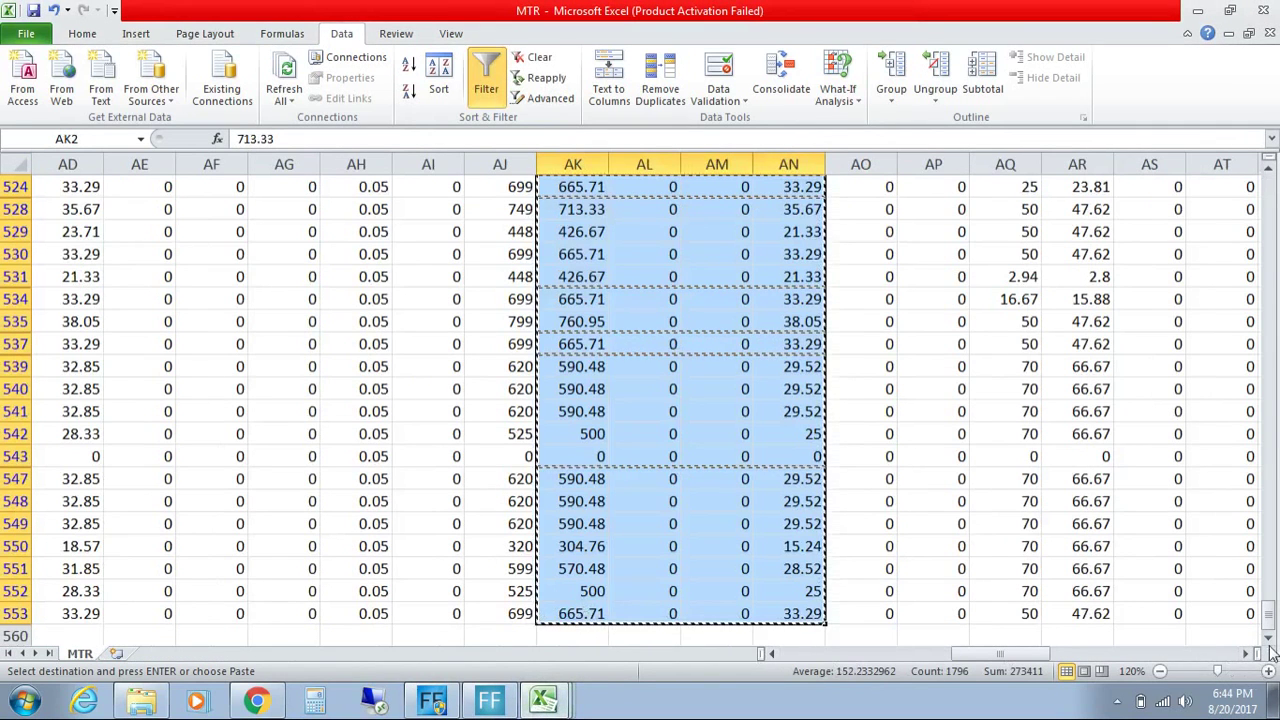
scroll(1268, 640, down, 3)
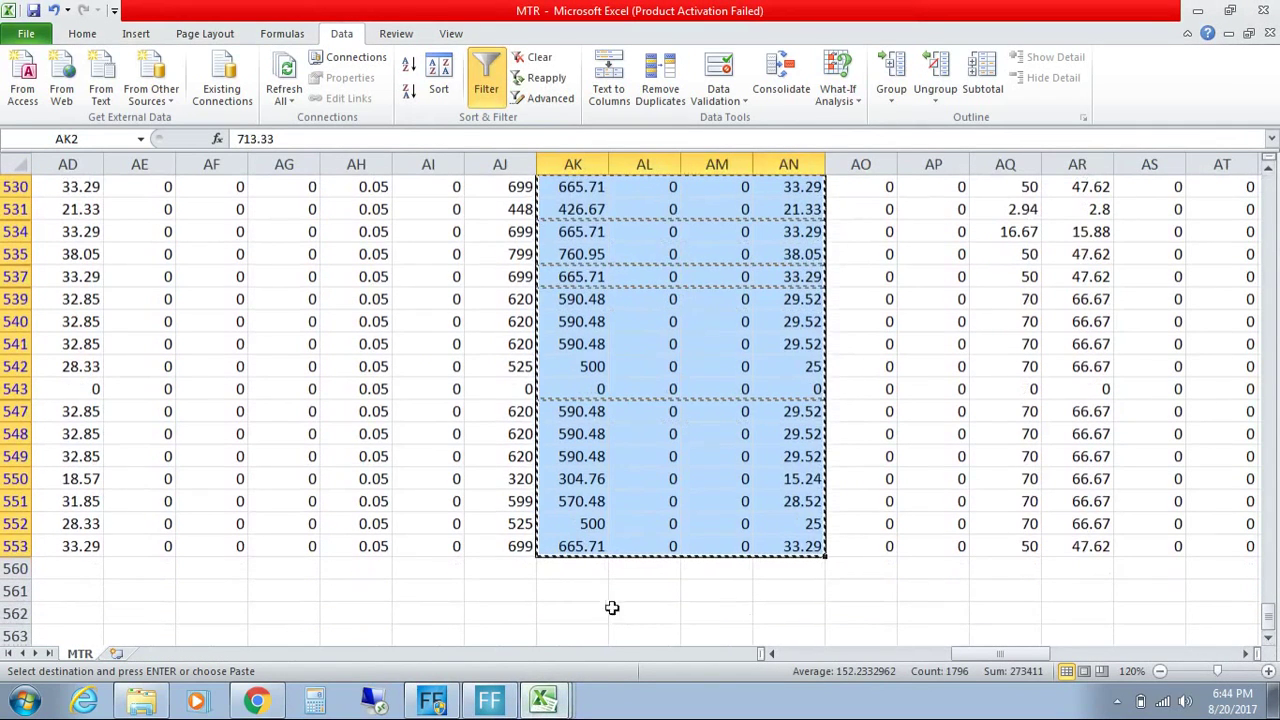
click(590, 592)
text(=s)
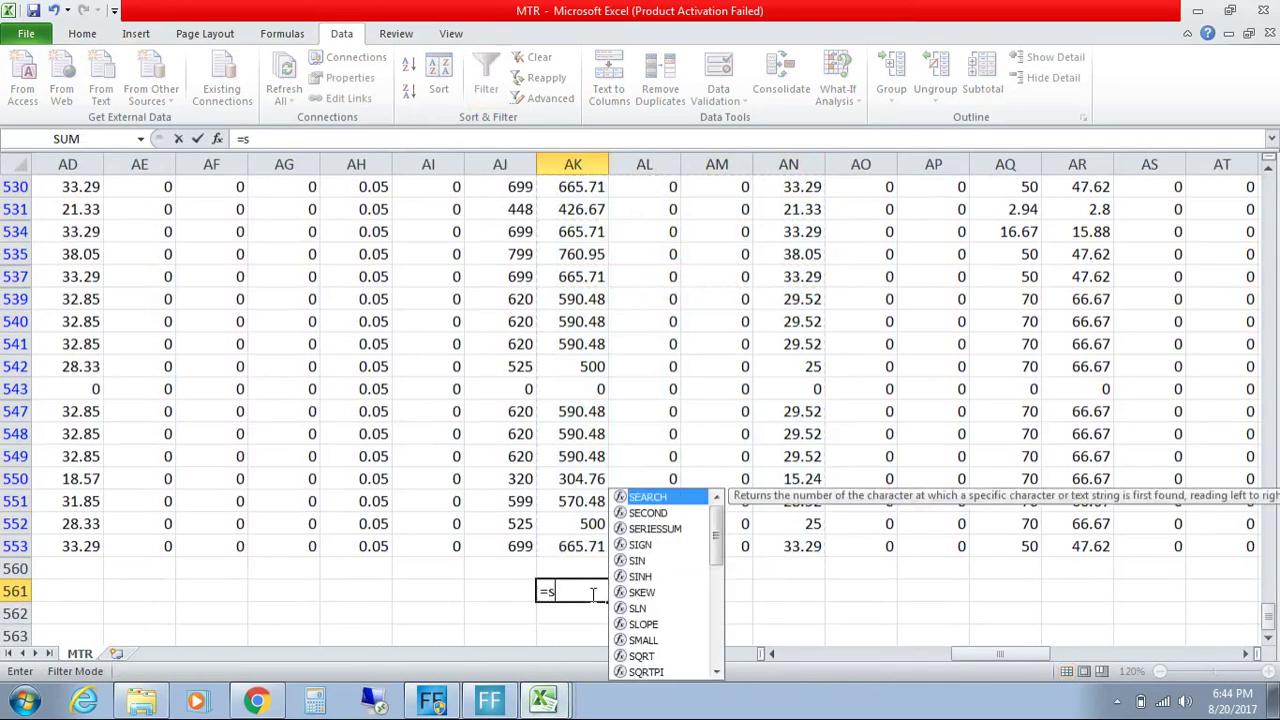
text(um(AK1:AK553)
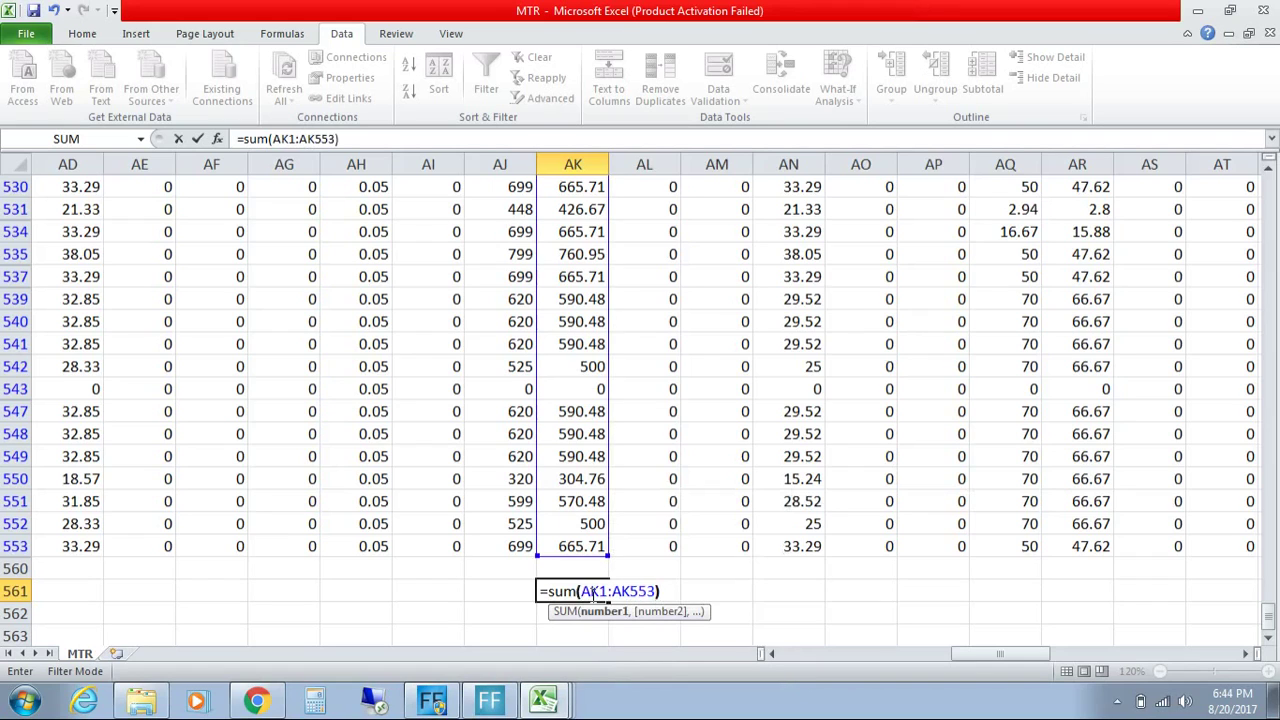
key(Return)
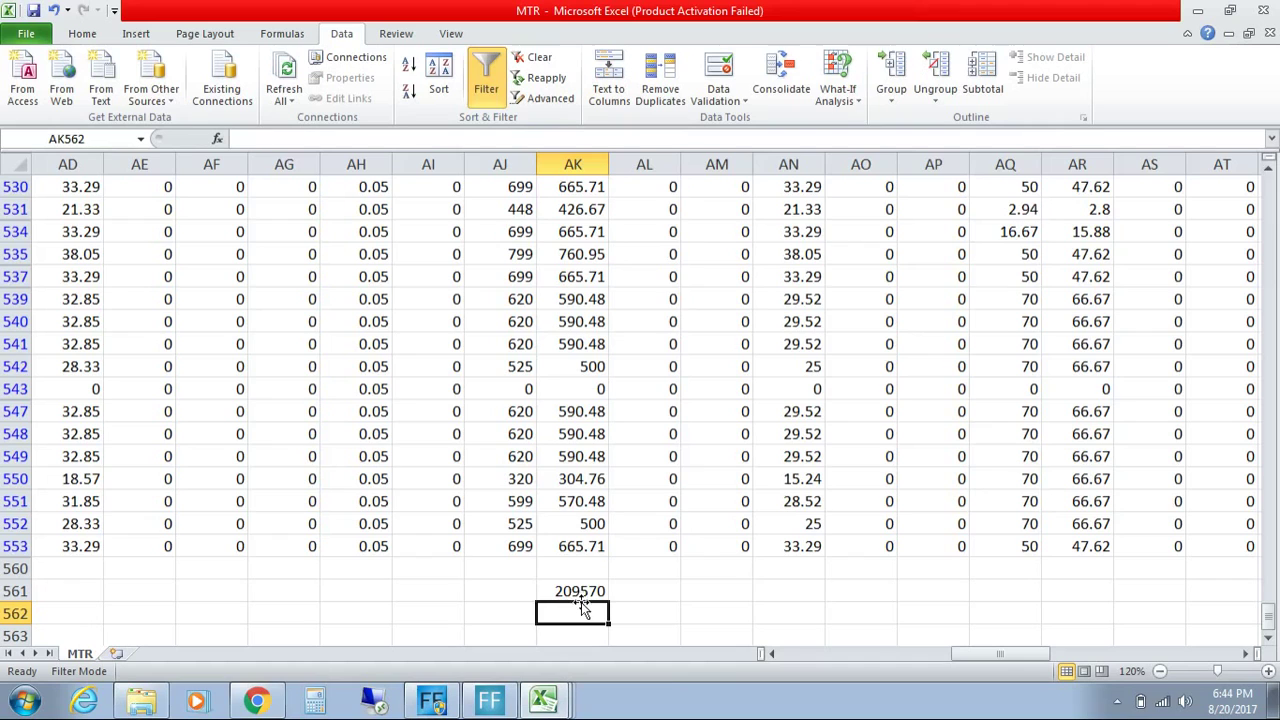
click(544, 701)
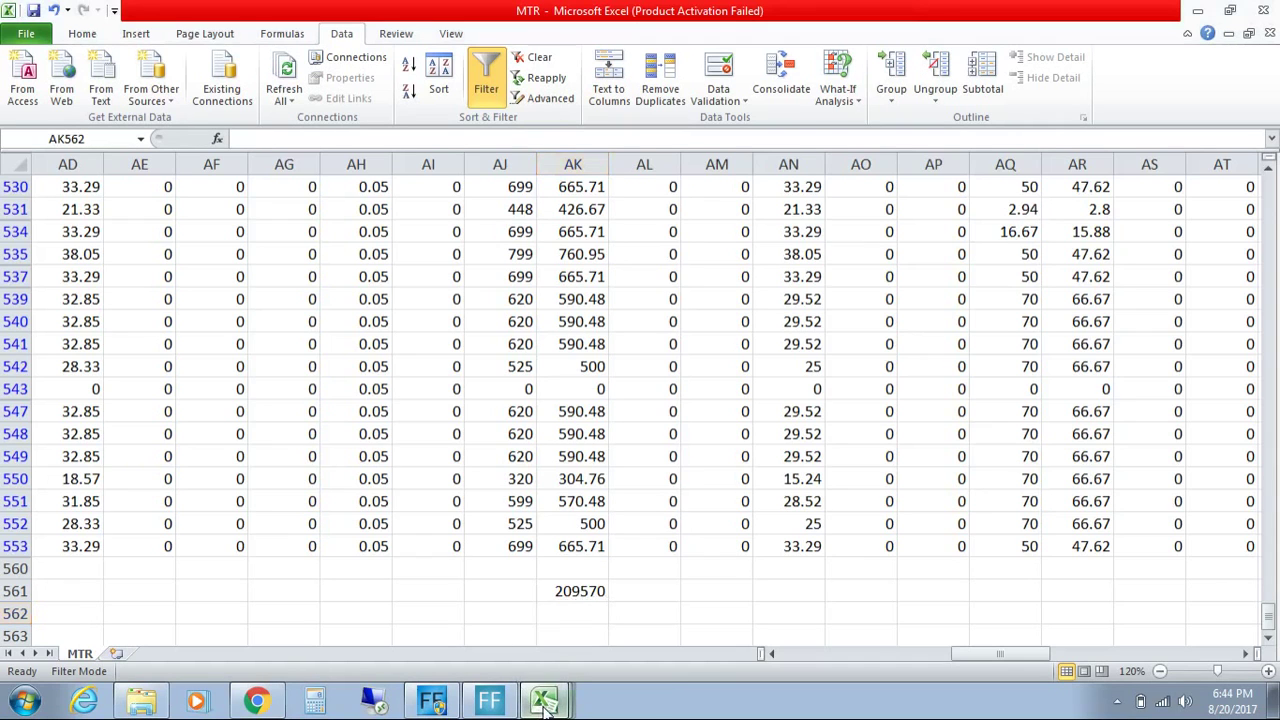
Step: In Book1, enter =SUM(A1:A464) in A466 to total column A (260391.1)
click(537, 651)
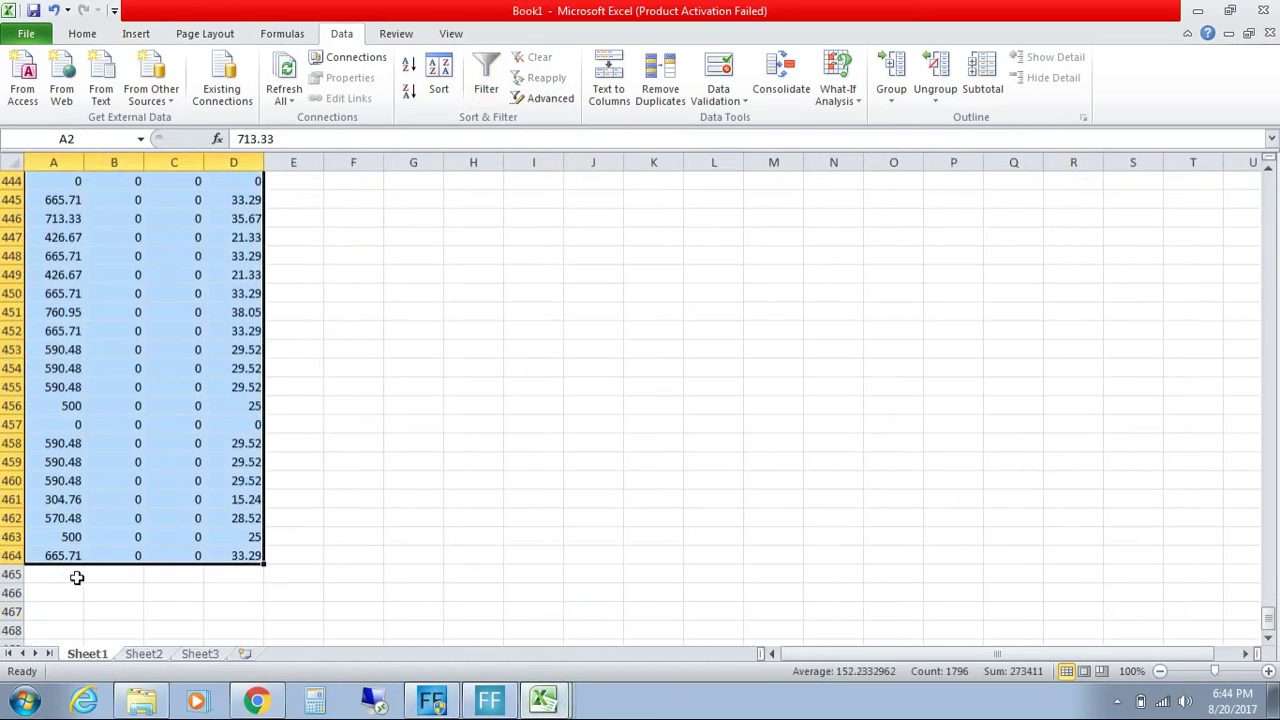
click(54, 592)
text(=sum)
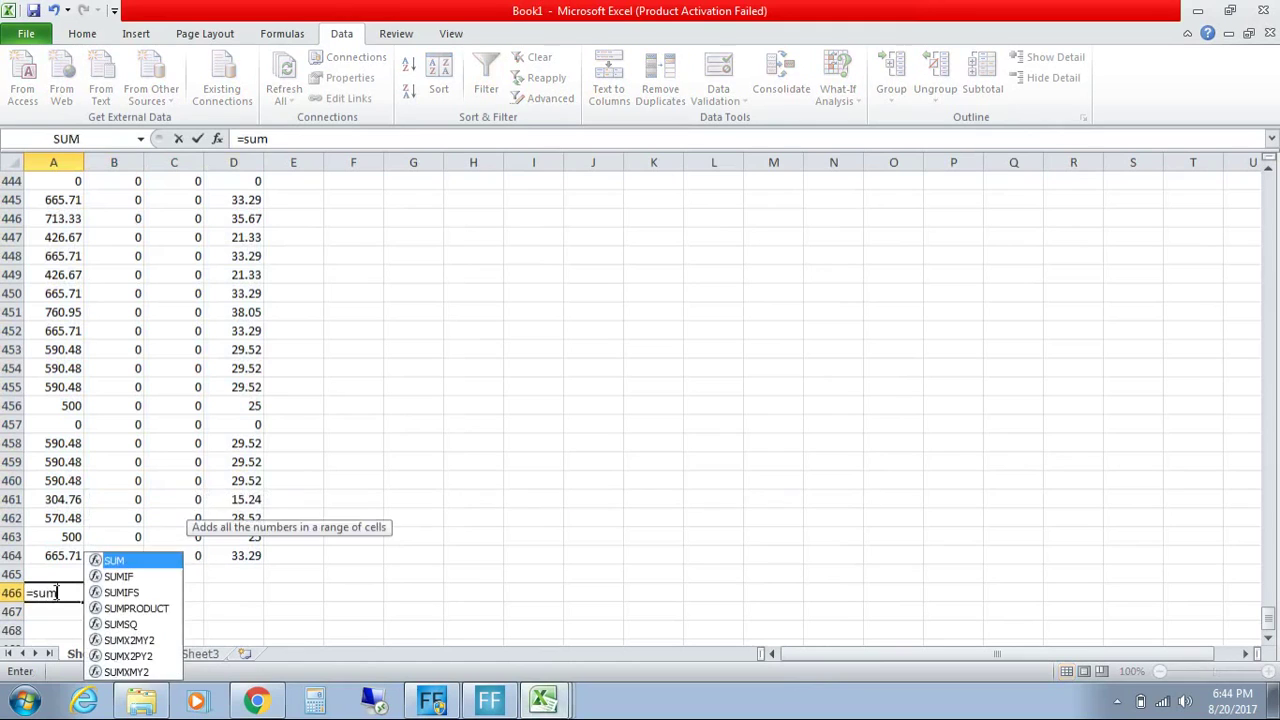
text((A1)
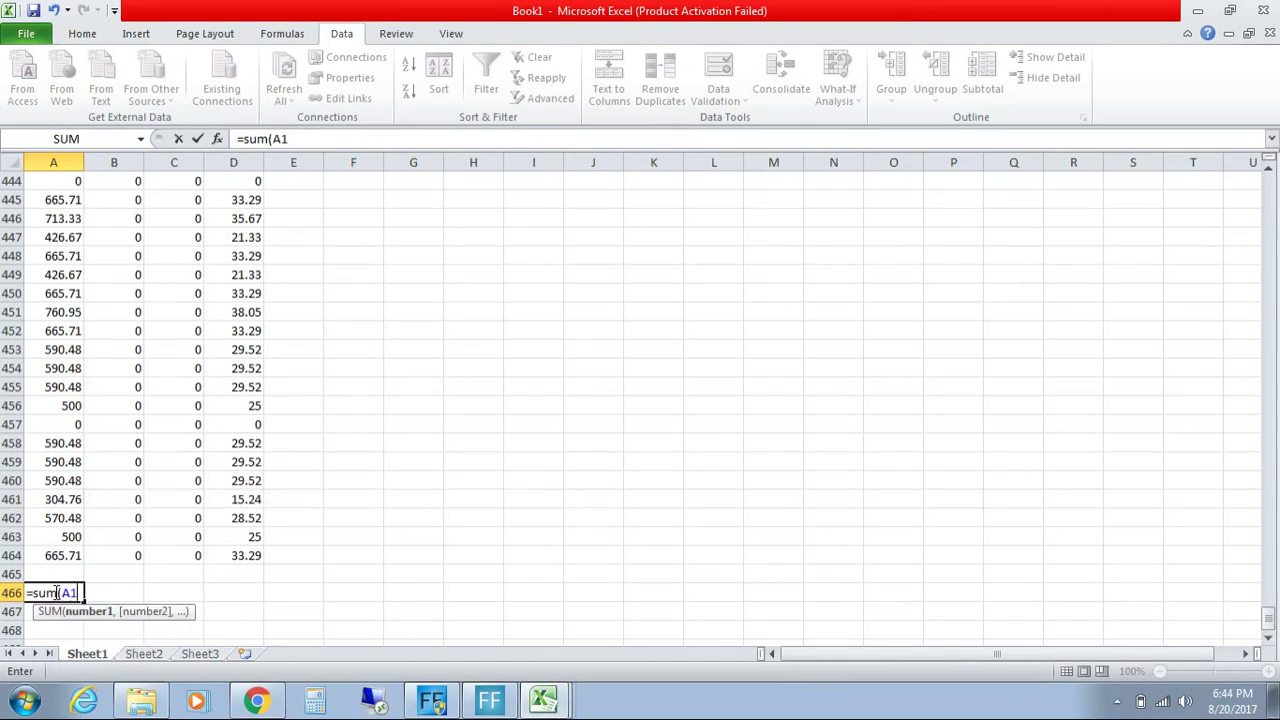
text(:A464))
key(Return)
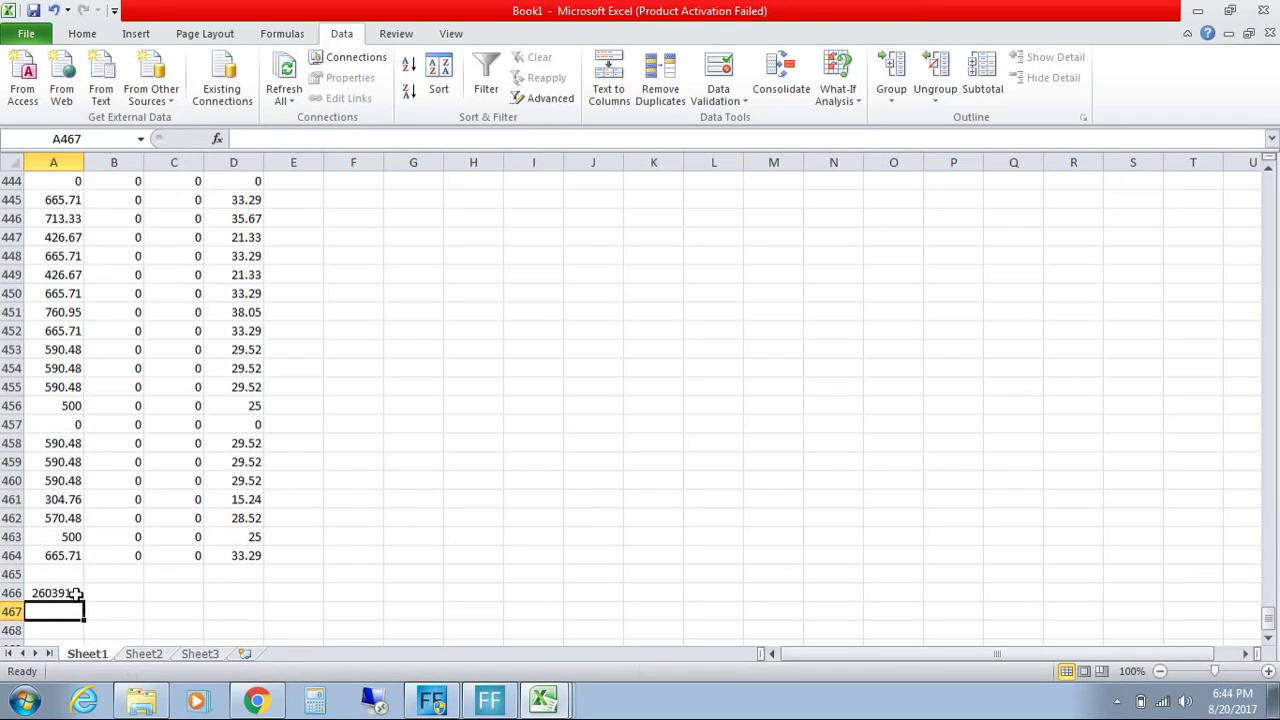
click(76, 594)
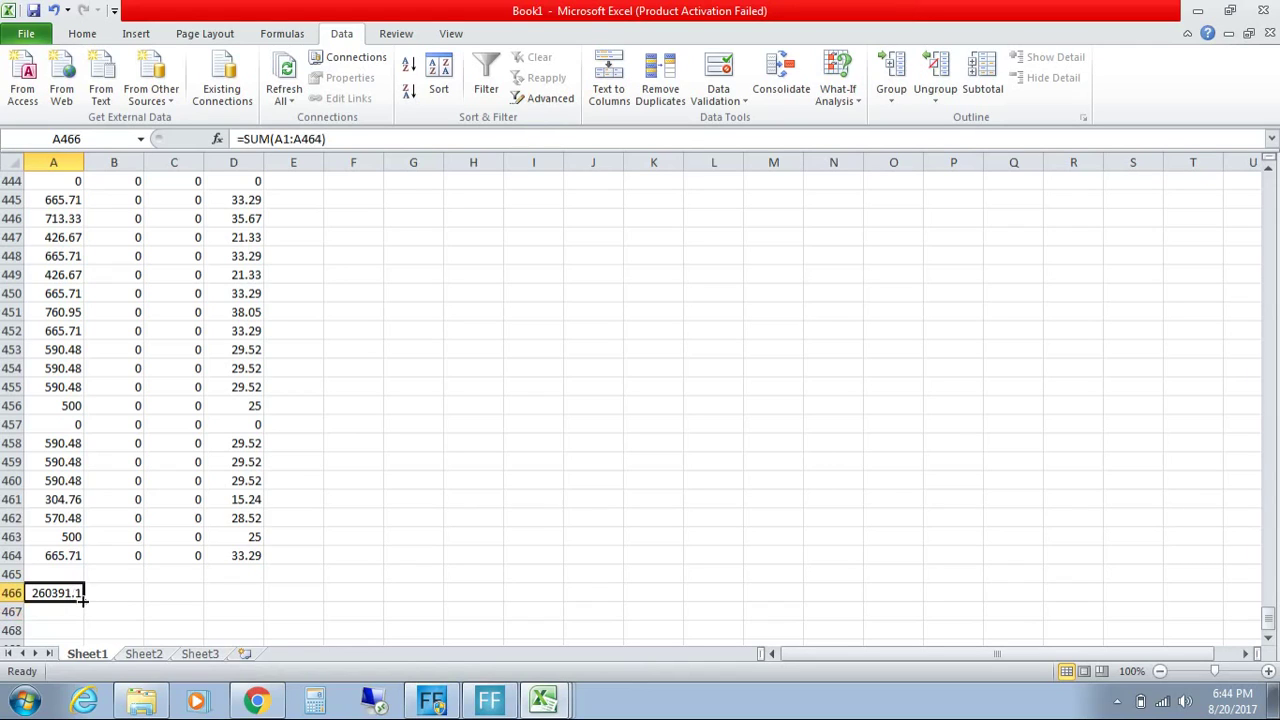
Step: Fill the total across to D466 (10.6, 10.6, 12998.73) and copy A466:D466
drag(84, 598, 248, 612)
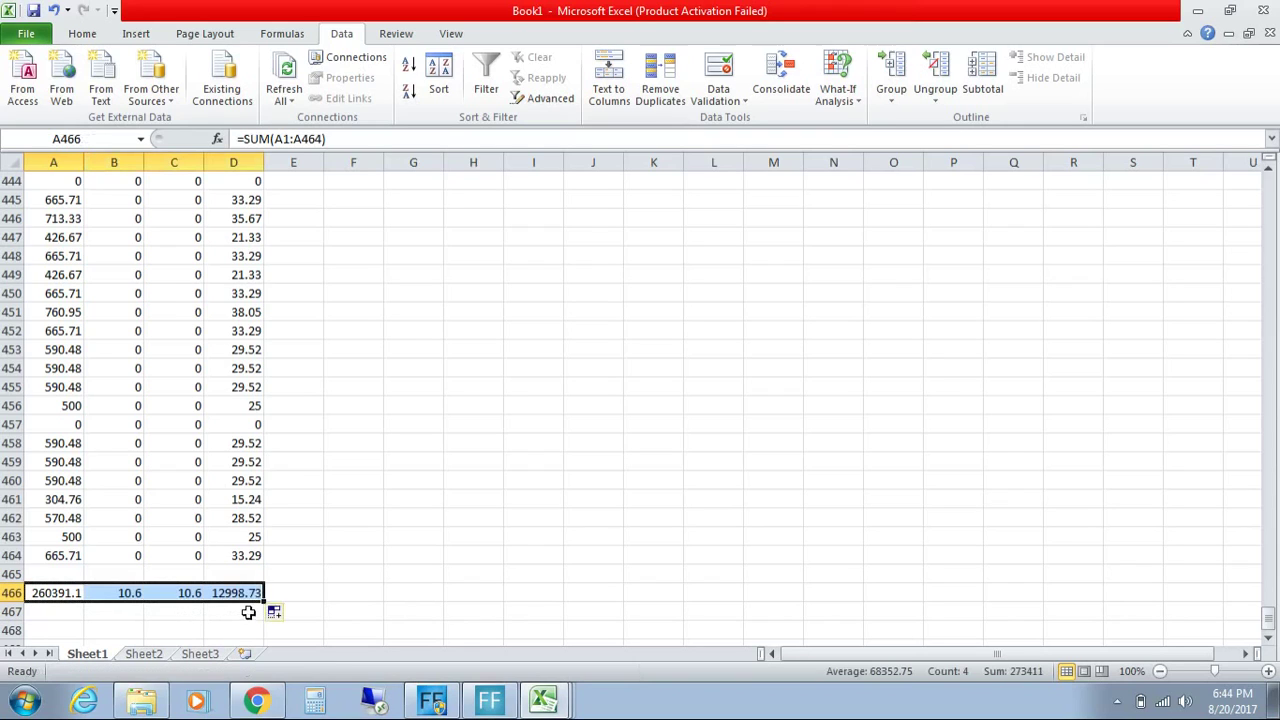
click(90, 610)
click(50, 595)
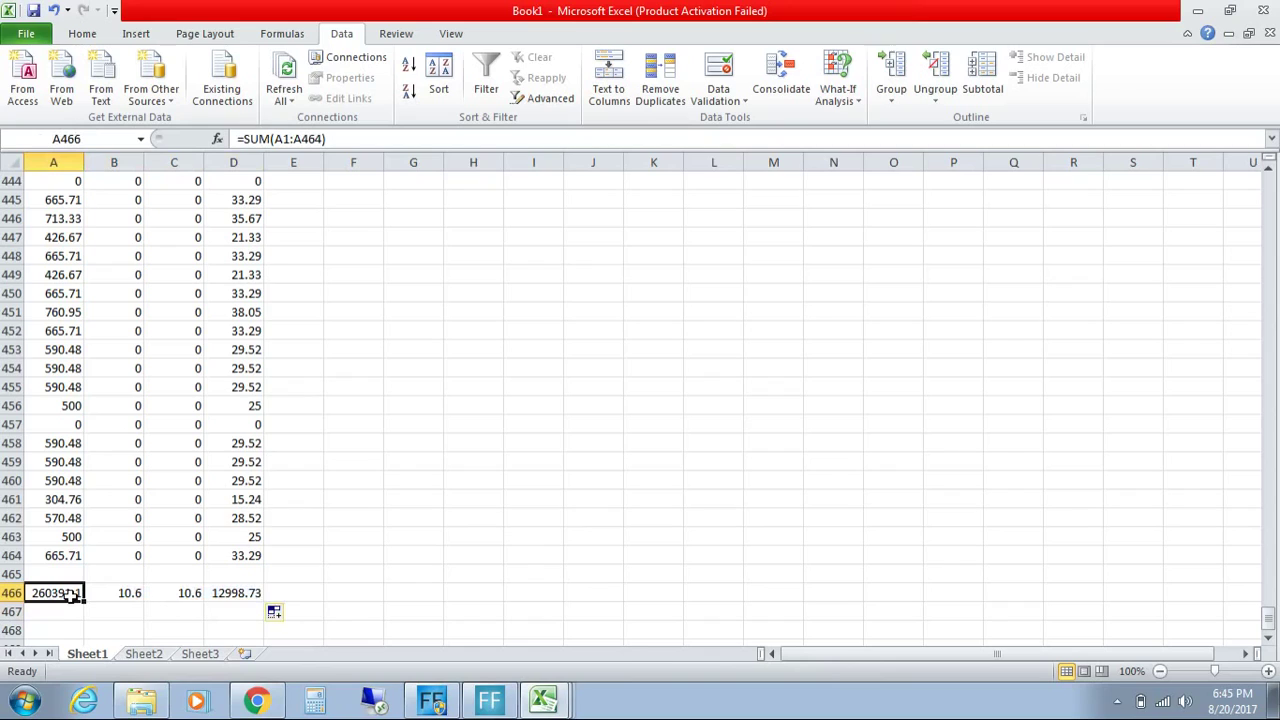
click(104, 595)
click(183, 596)
click(133, 595)
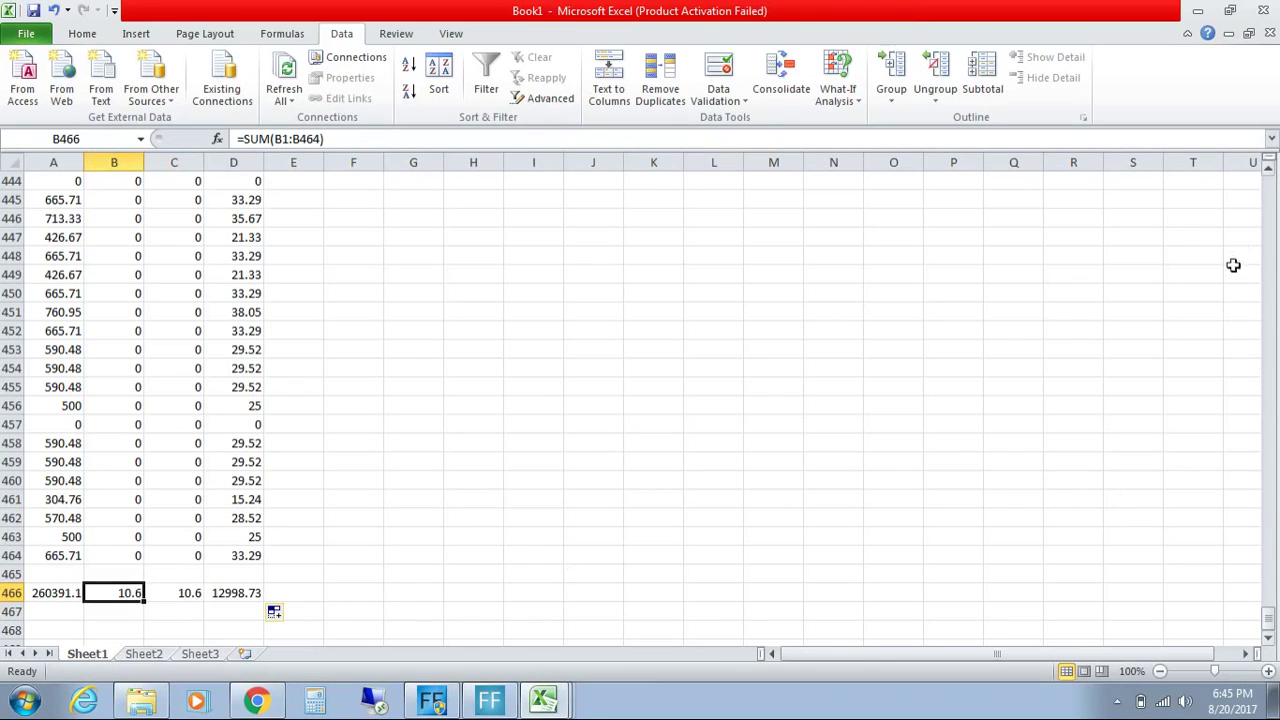
mouse_move(1268, 614)
mouse_down()
mouse_move(1272, 157)
mouse_move(1268, 590)
mouse_up()
drag(42, 593, 219, 593)
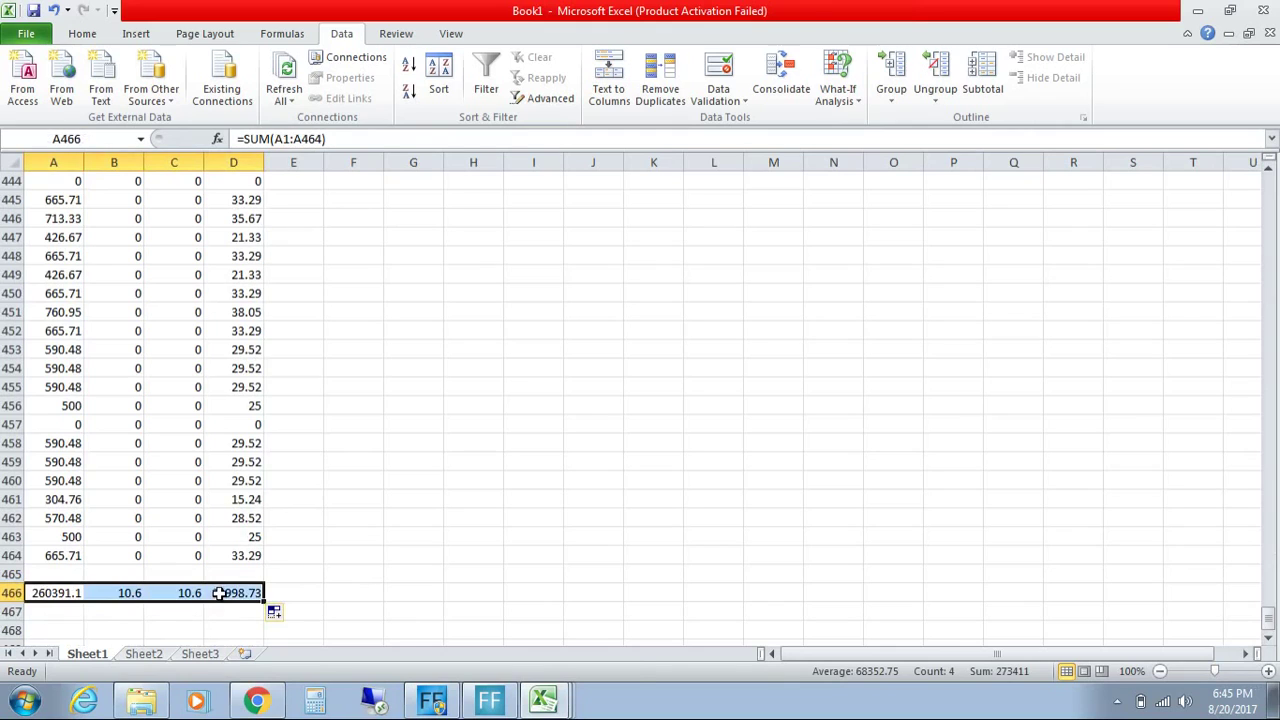
click(28, 705)
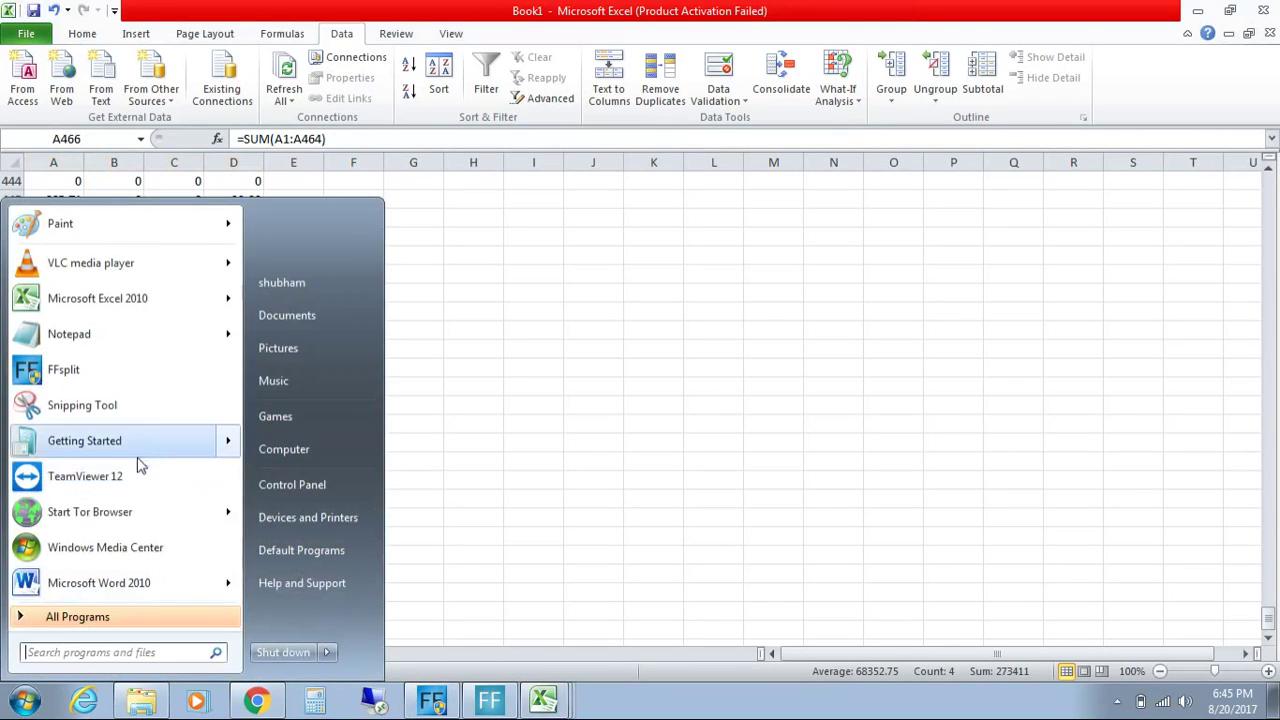
Step: Paste the four totals into Notepad and copy them back as plain text
click(80, 334)
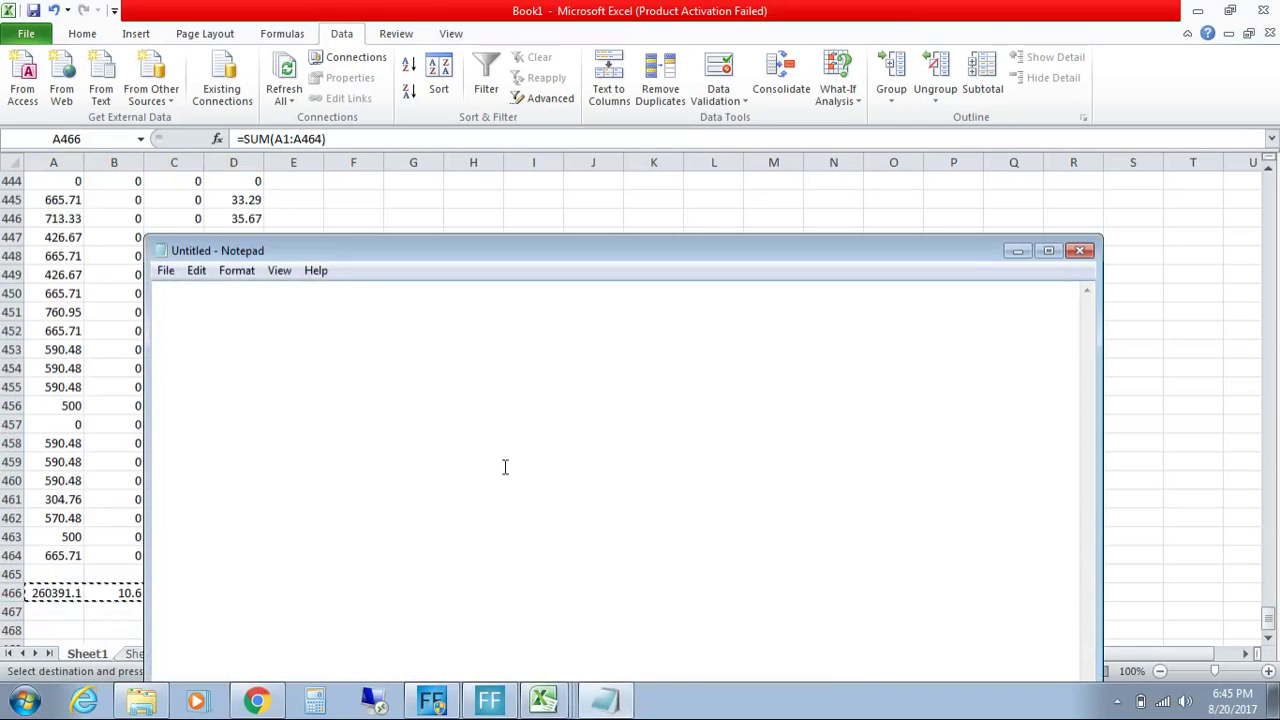
text(260391.07	10.6	10.6	12998.73)
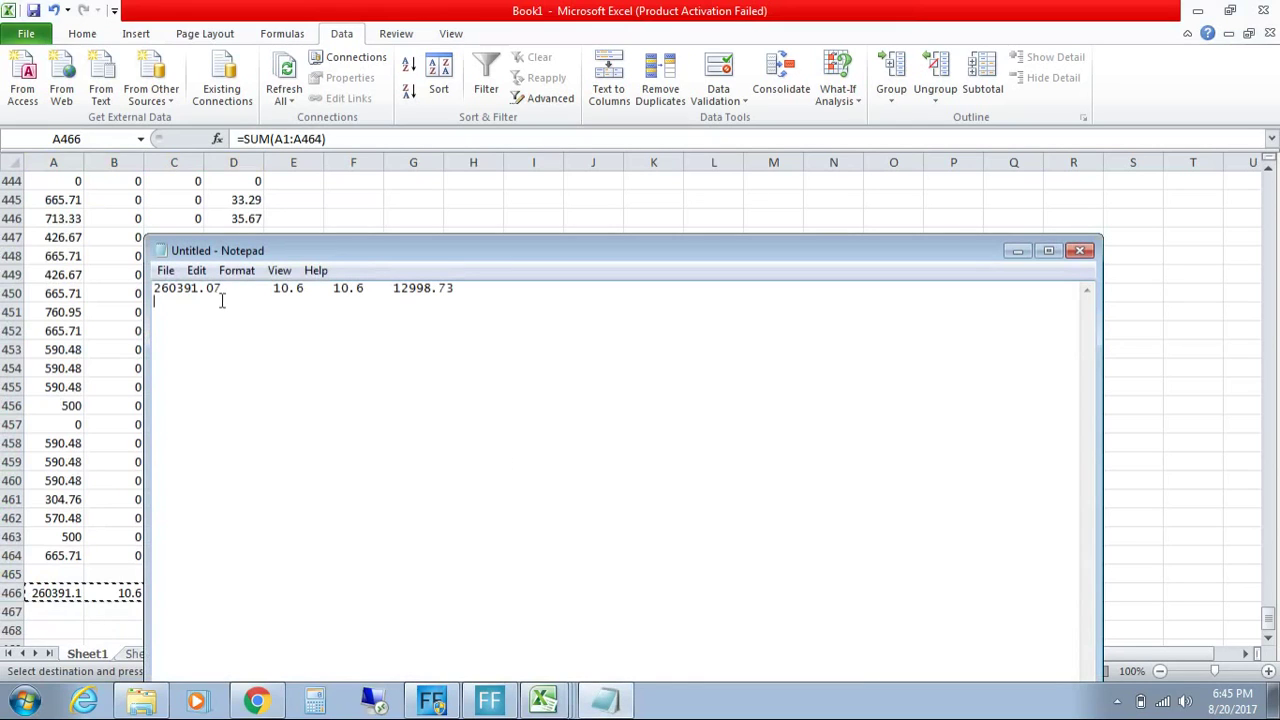
drag(155, 289, 487, 290)
key(ctrl+c)
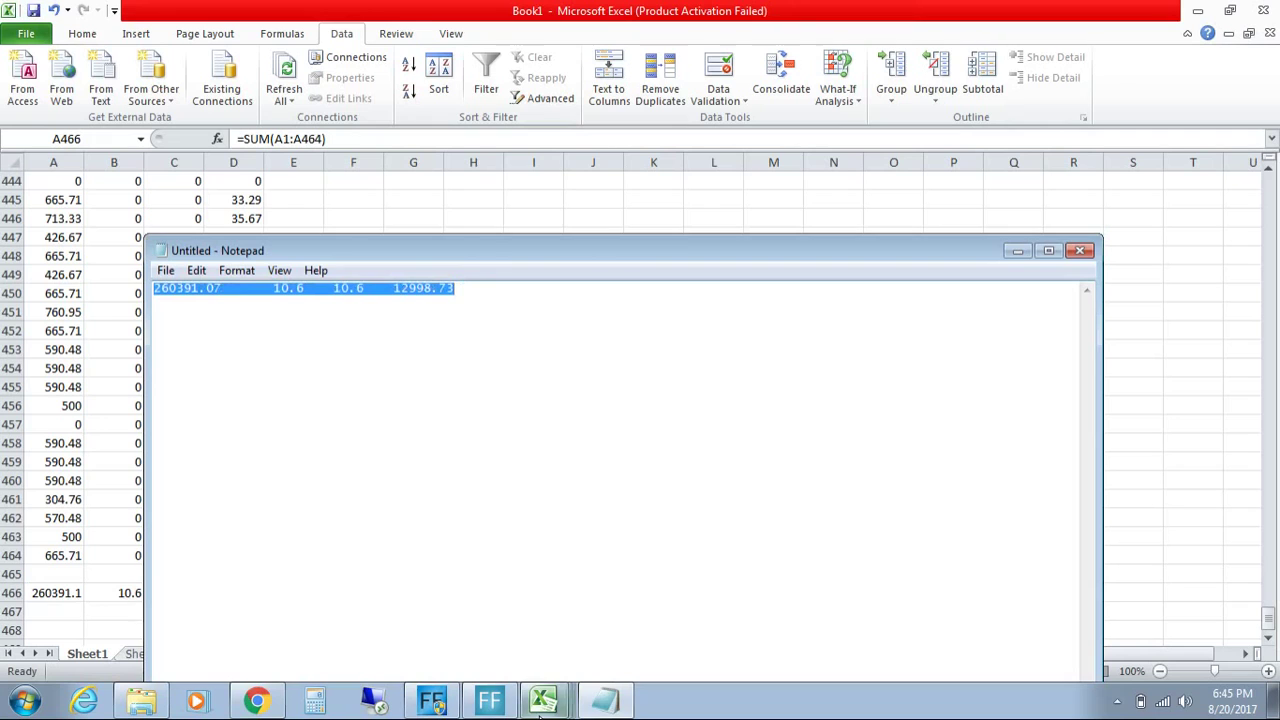
Step: Paste into GSTR-3B Total Sales B4, making the Amazon row 260391.07, 10.6, 10.6, 12998.73
click(543, 700)
click(538, 635)
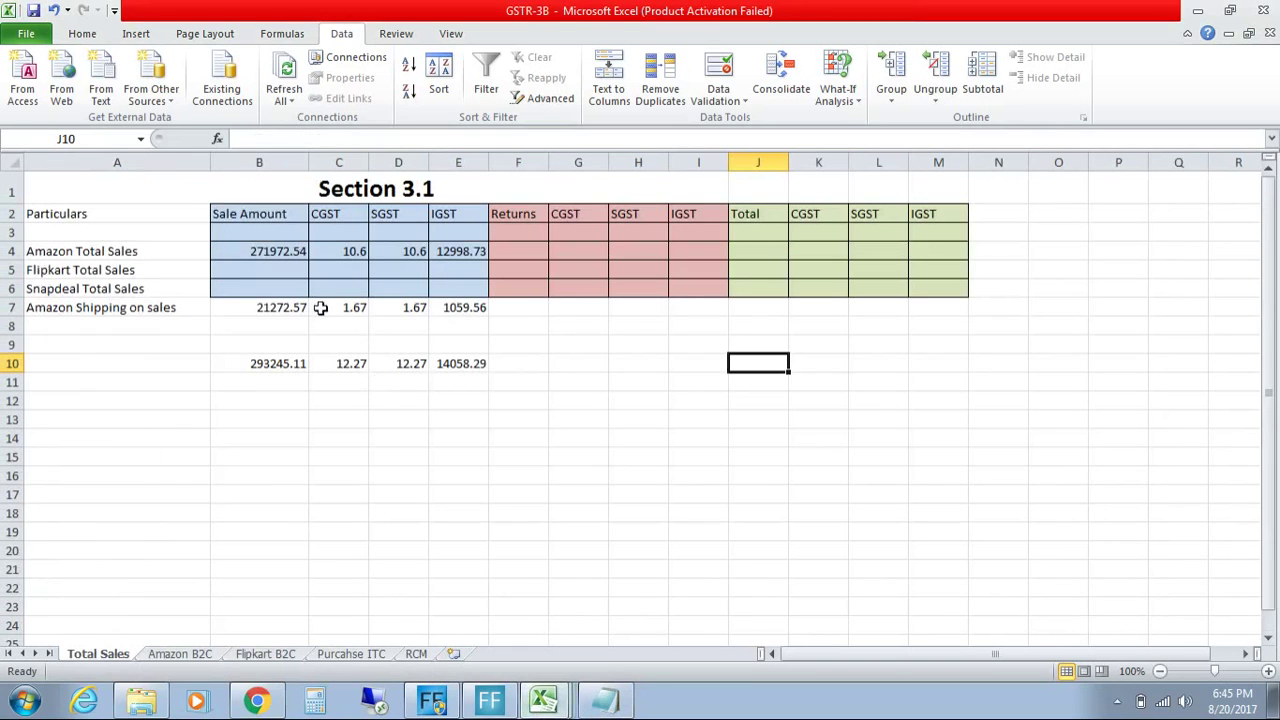
click(277, 257)
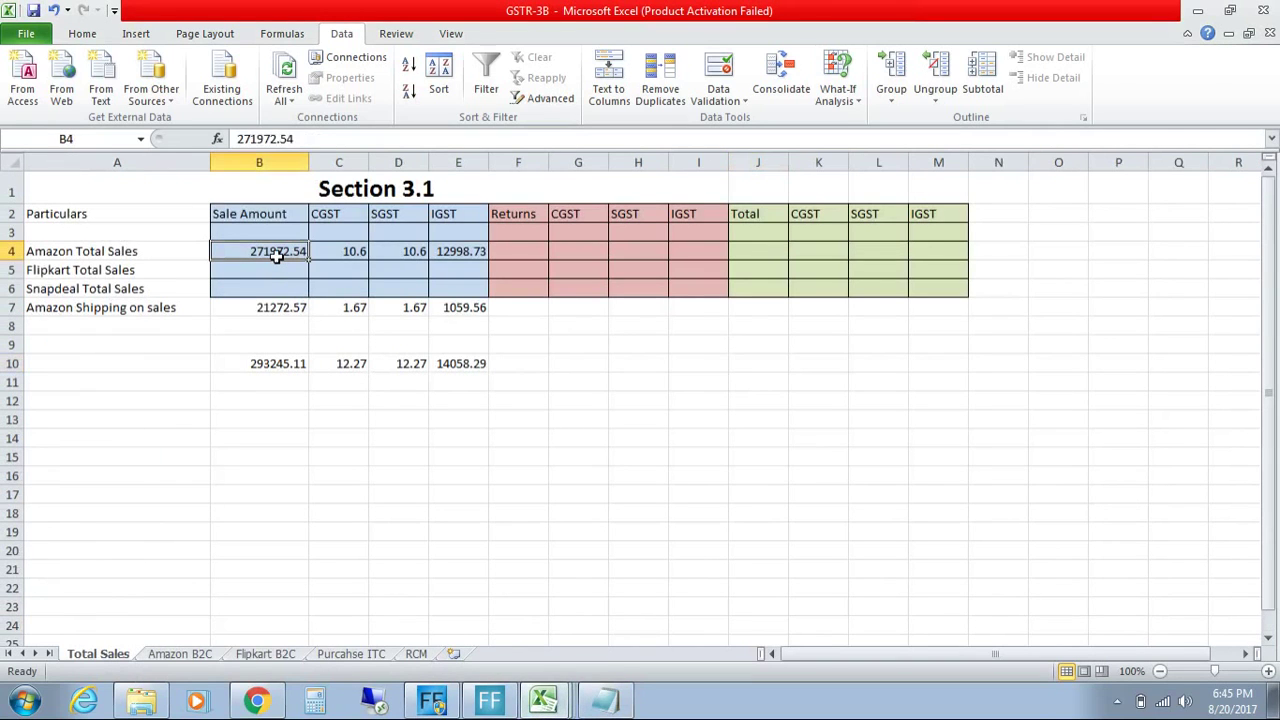
key(ctrl+v)
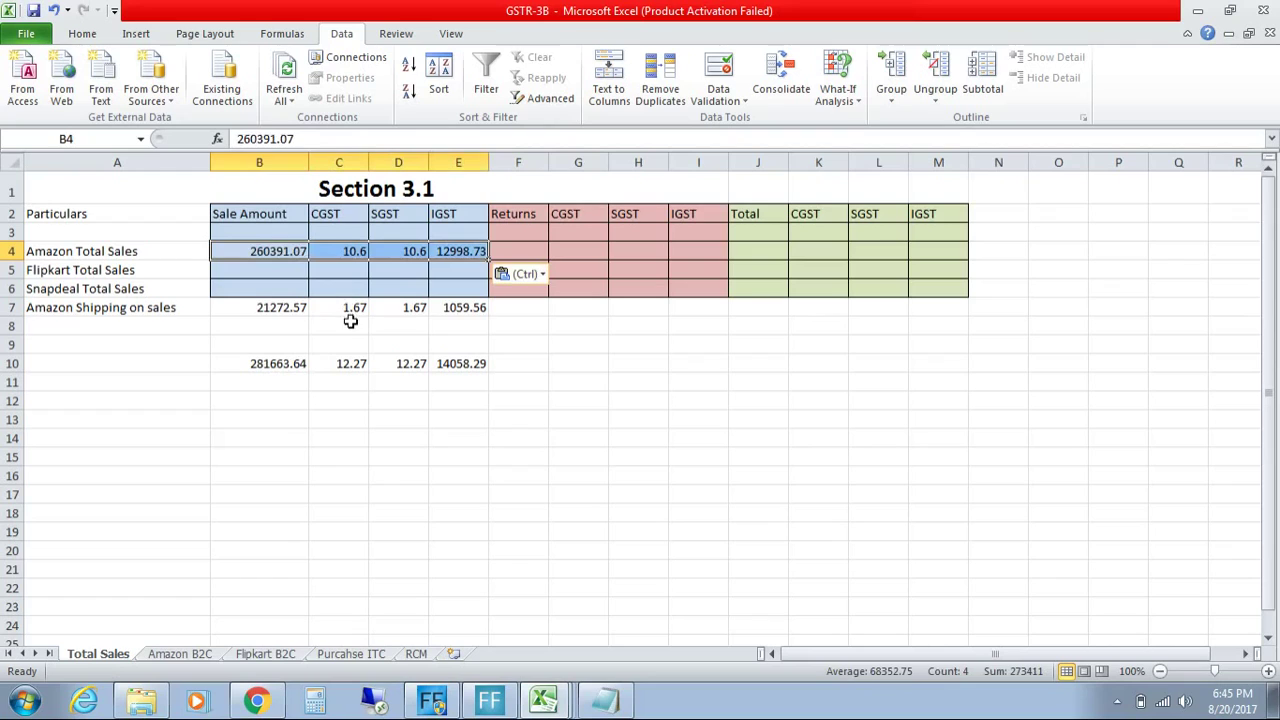
click(350, 321)
click(412, 251)
click(450, 251)
click(248, 308)
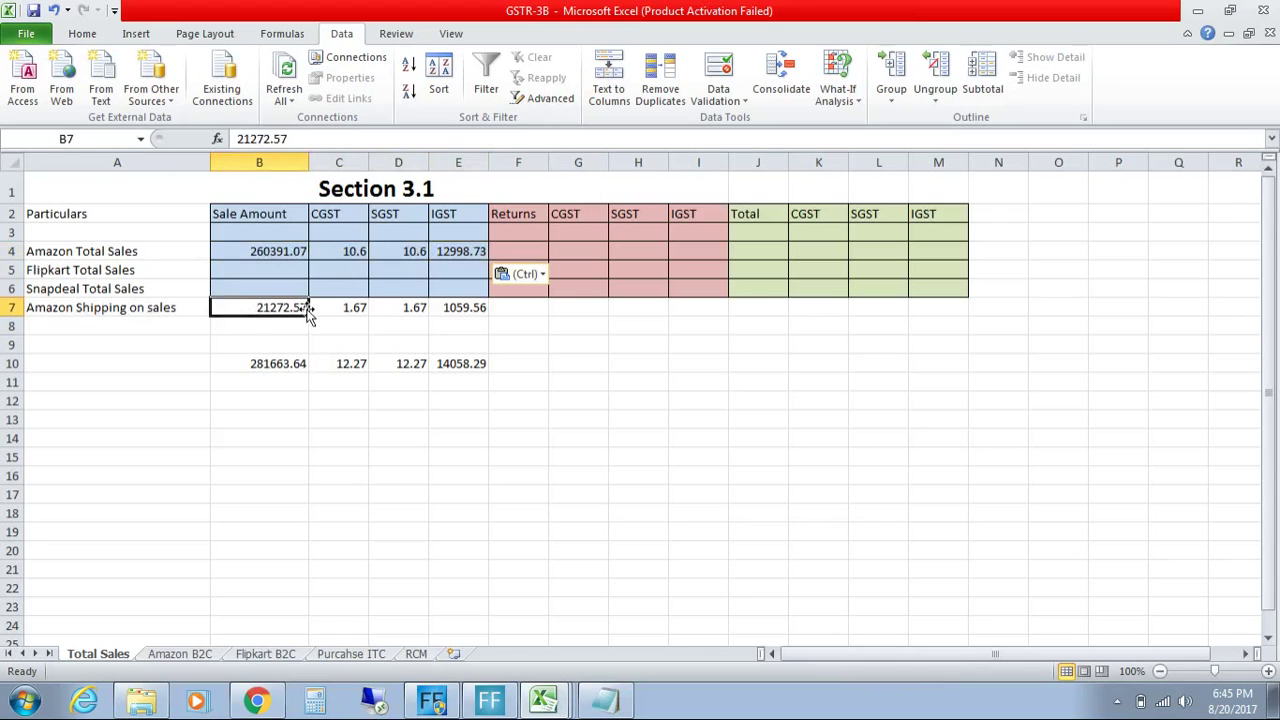
click(540, 704)
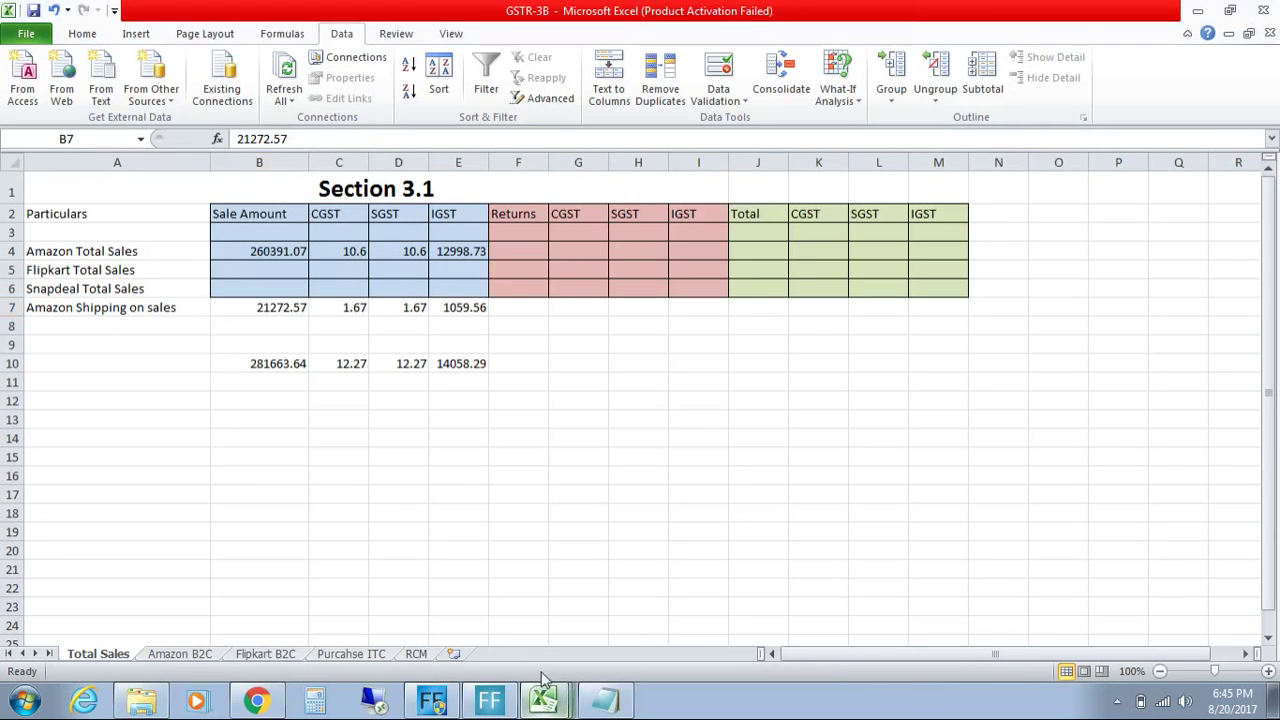
click(550, 612)
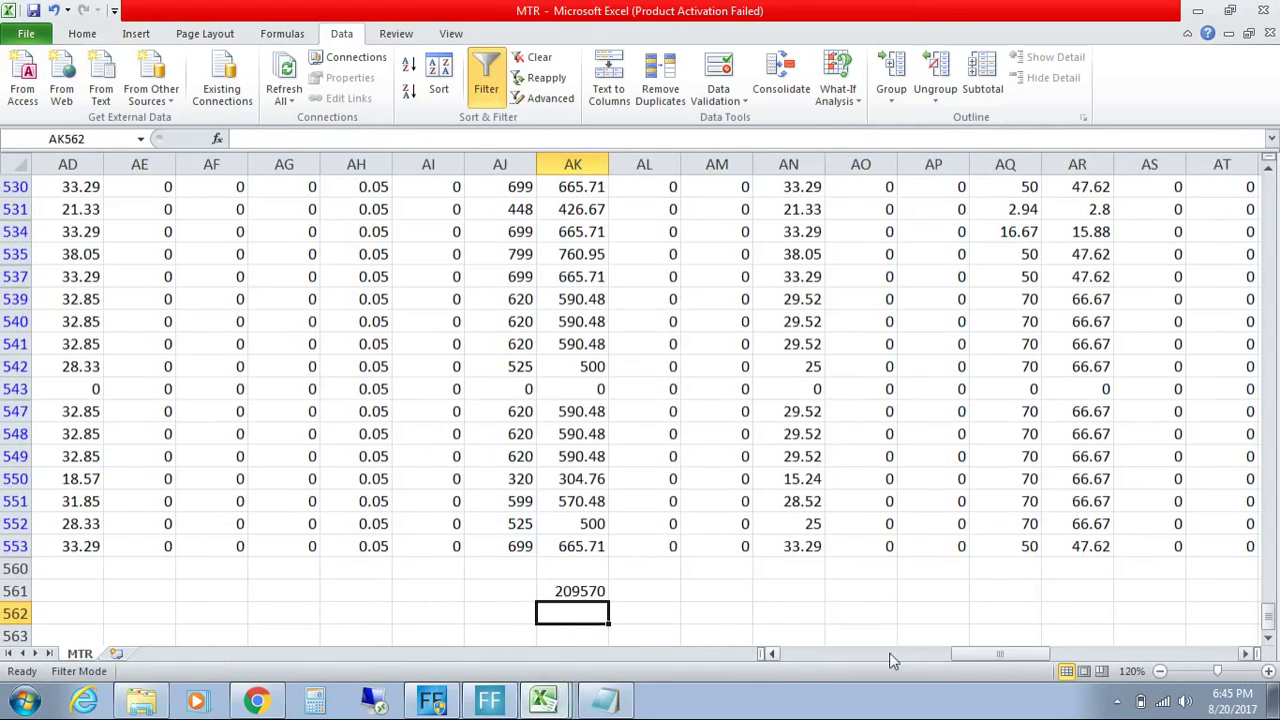
Step: Check shipping headers AR1–AV1 and copy the filtered shipping columns AR to AV (sum 22335.47)
drag(958, 657, 998, 654)
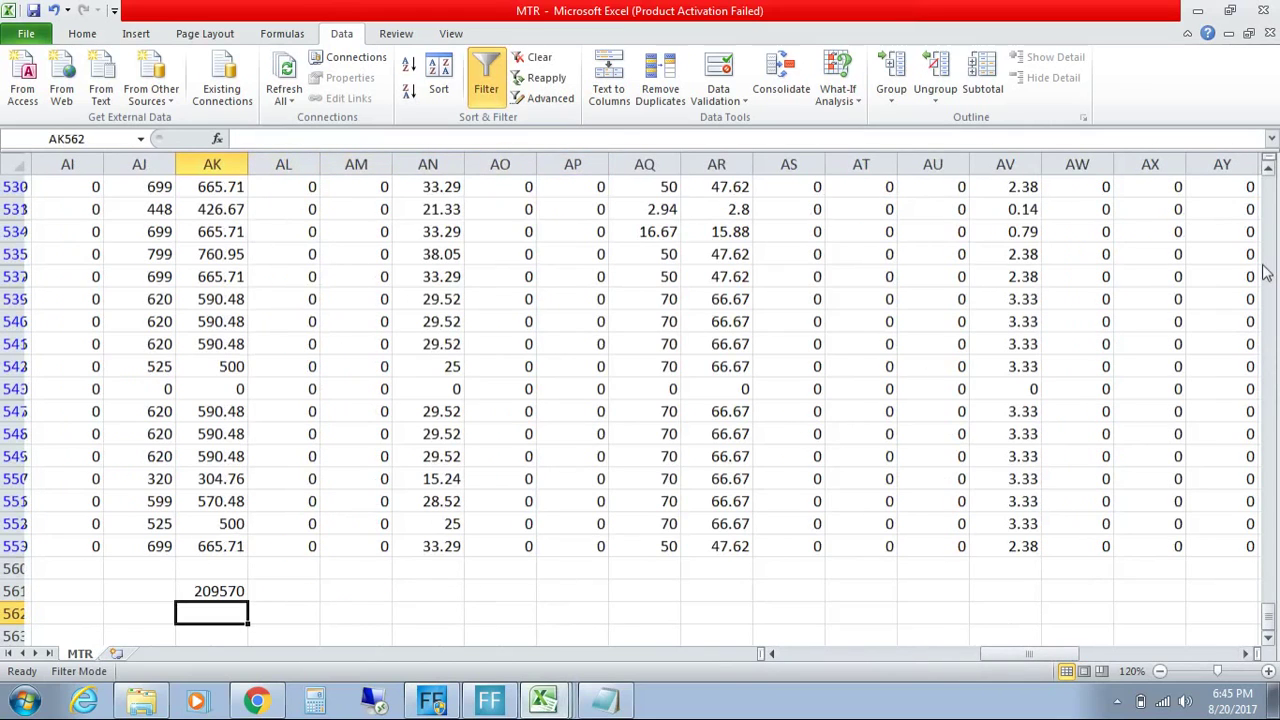
drag(1268, 612, 1271, 188)
click(717, 187)
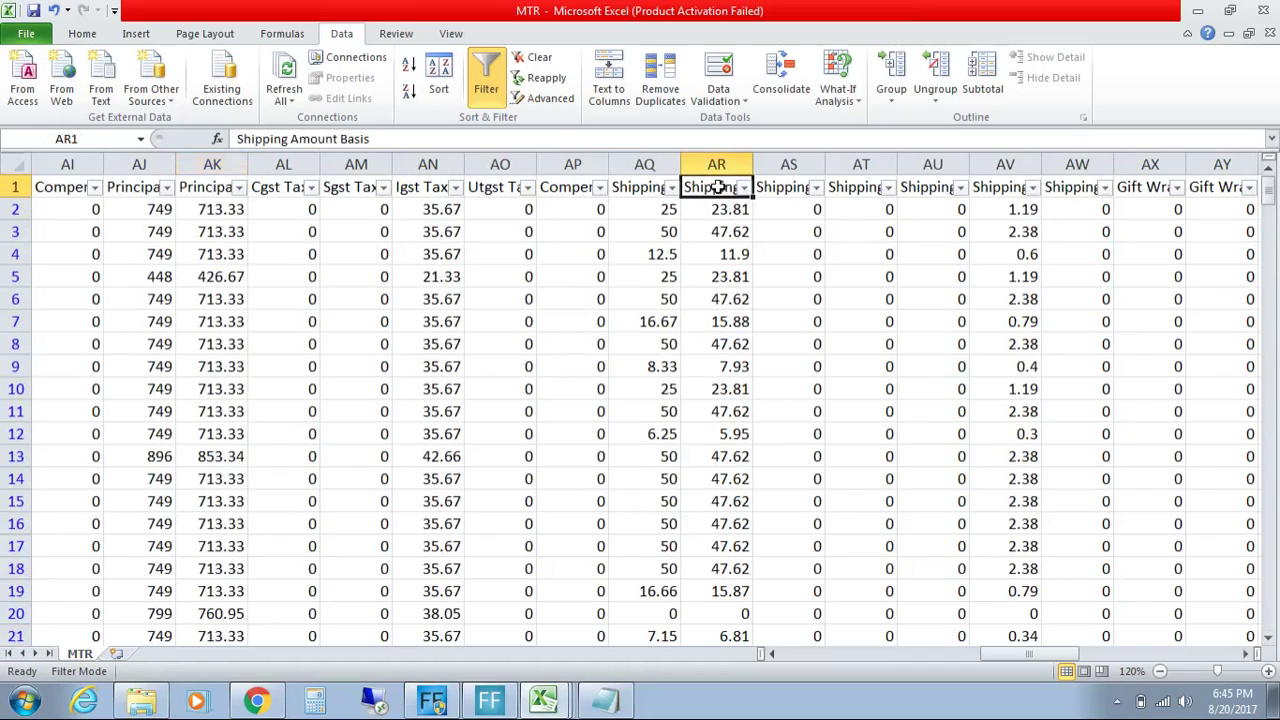
key(Right)
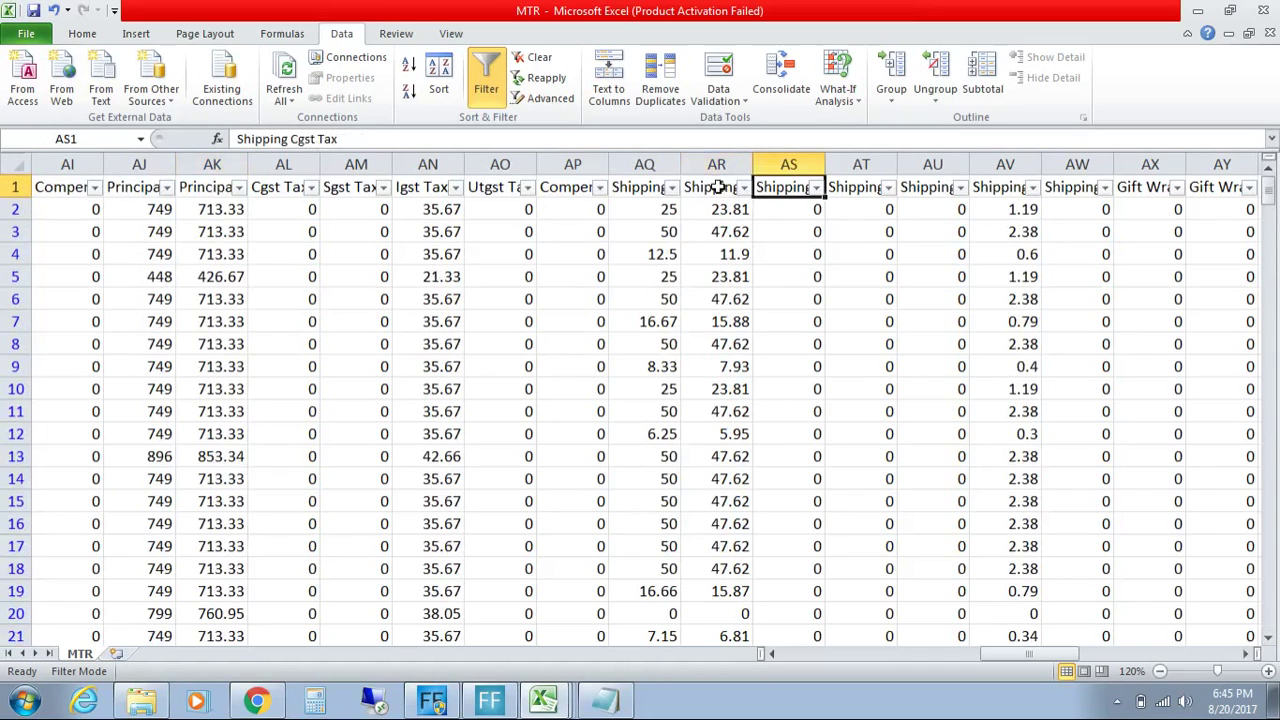
key(Right)
key(Right)
key(Right)
key(Left)
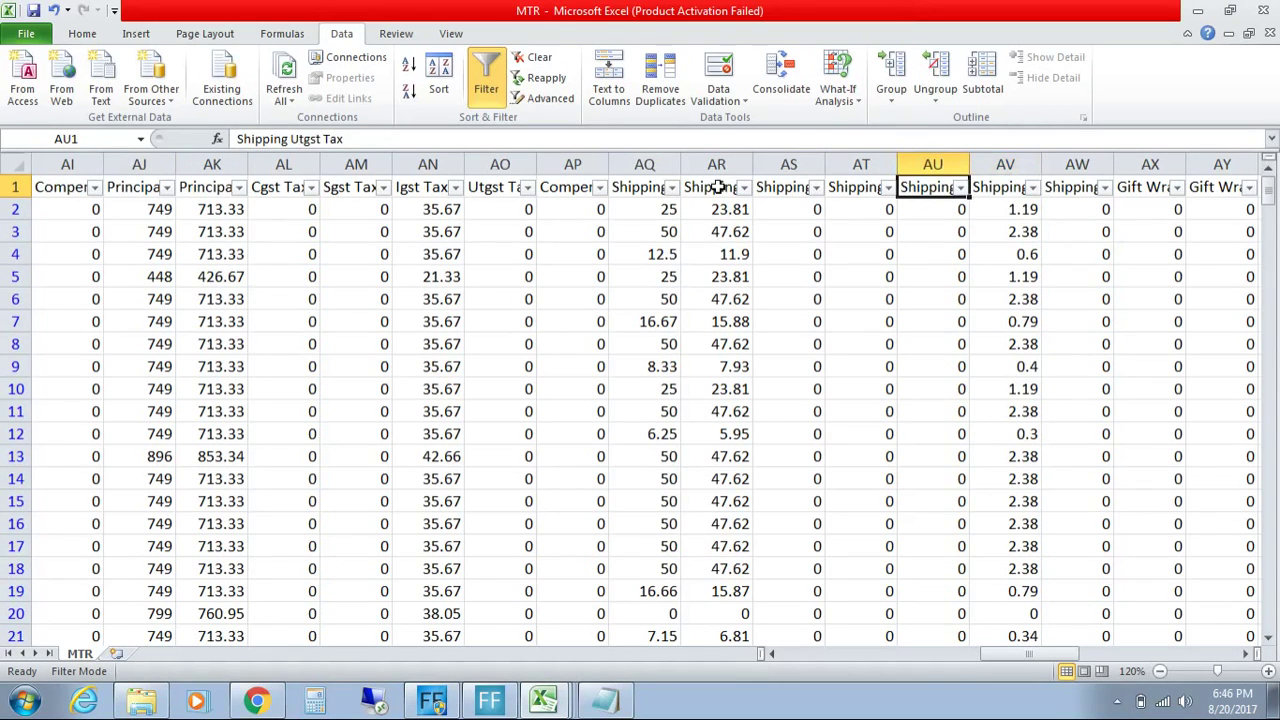
key(Right)
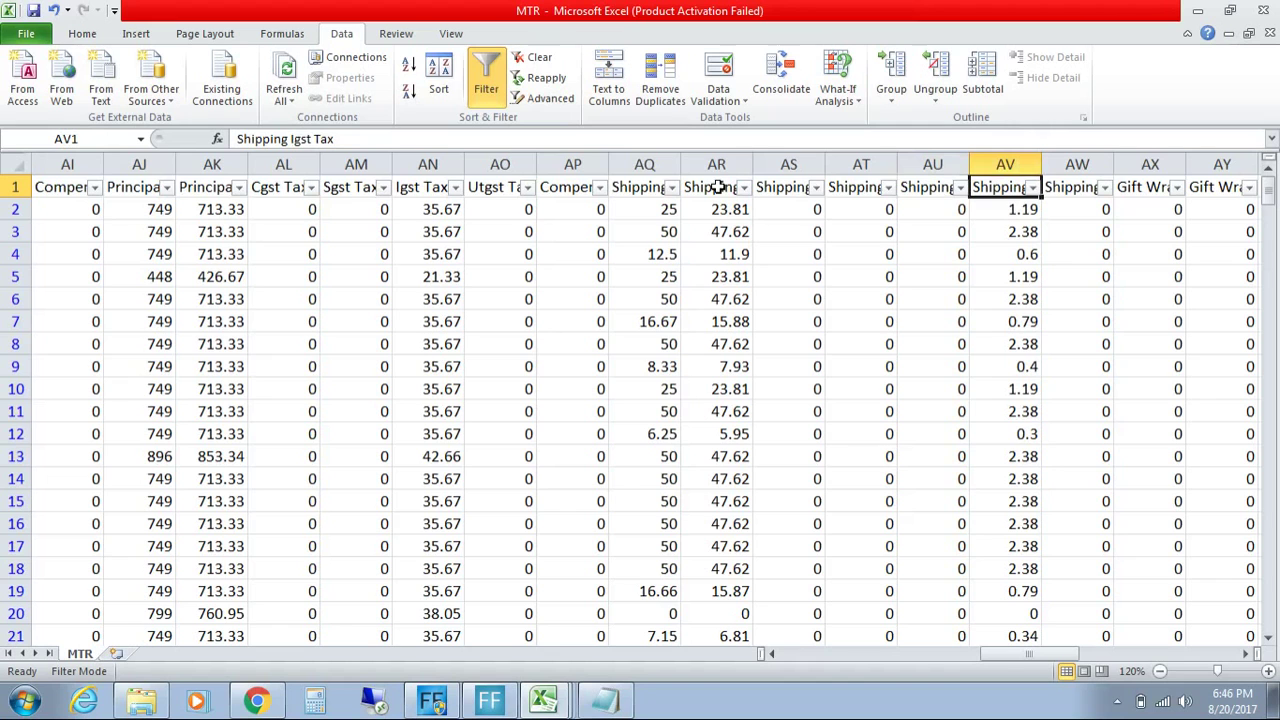
drag(720, 209, 1012, 612)
key(ctrl+c)
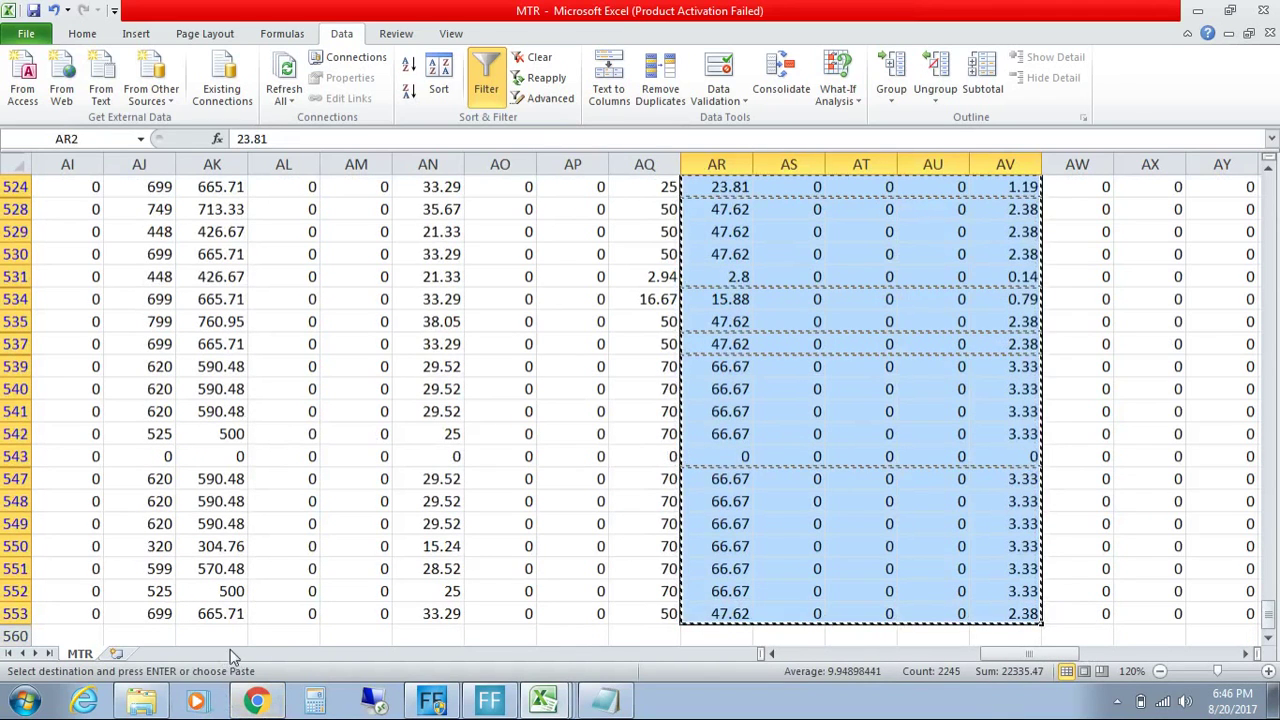
Step: Switch to Book1 and open its blank Sheet2
click(532, 705)
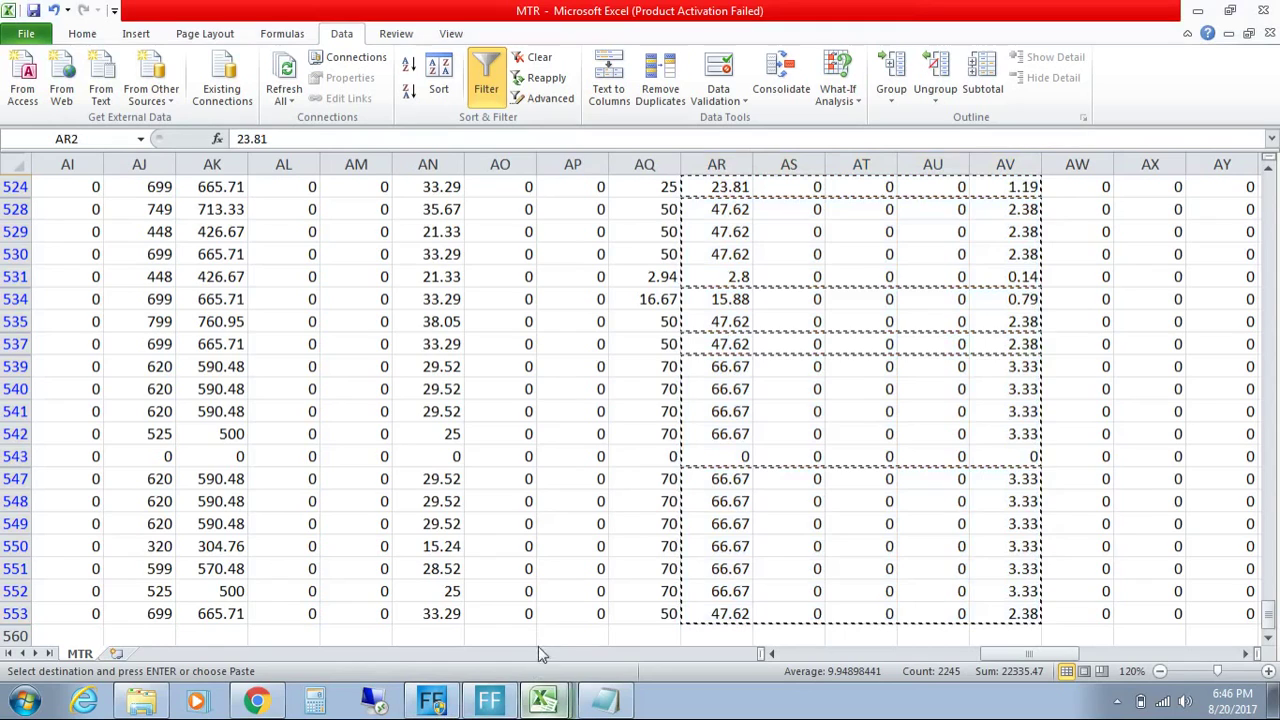
click(536, 645)
click(144, 653)
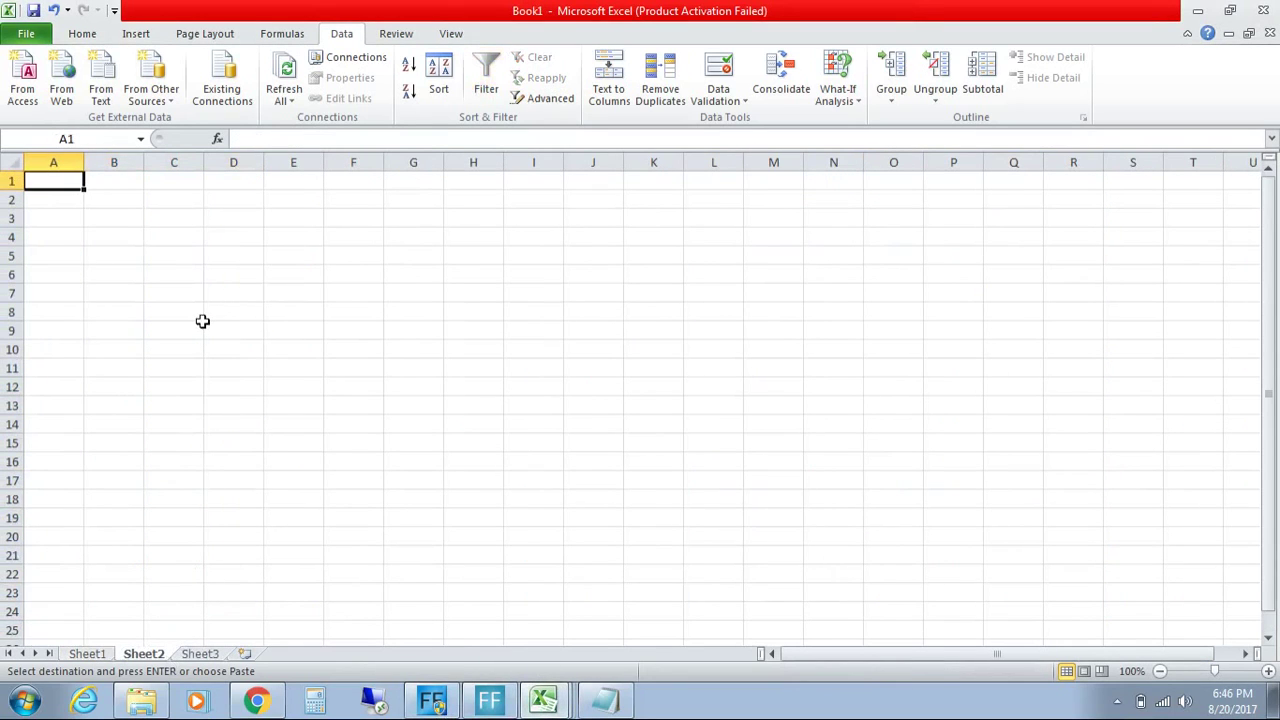
Step: Paste the shipping figures at A1 and enter =SUM(A1:A463) in A465 (21272.6)
key(ctrl+v)
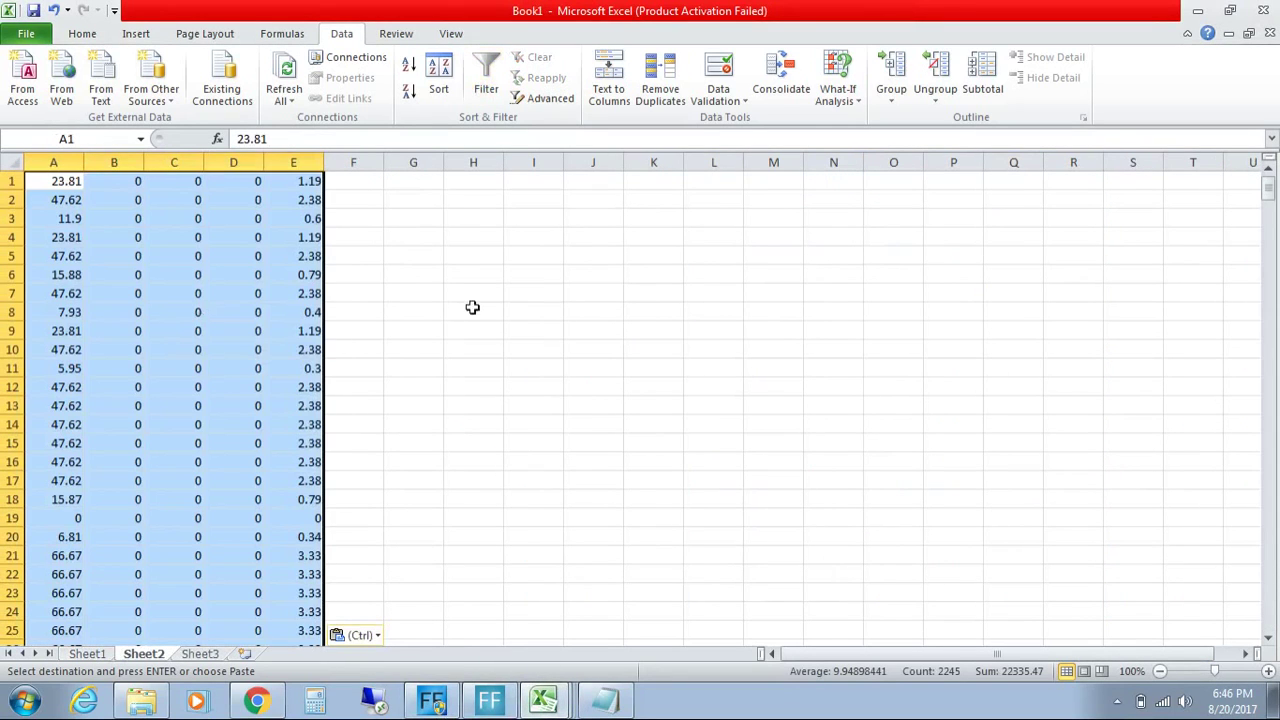
drag(1268, 205, 1264, 615)
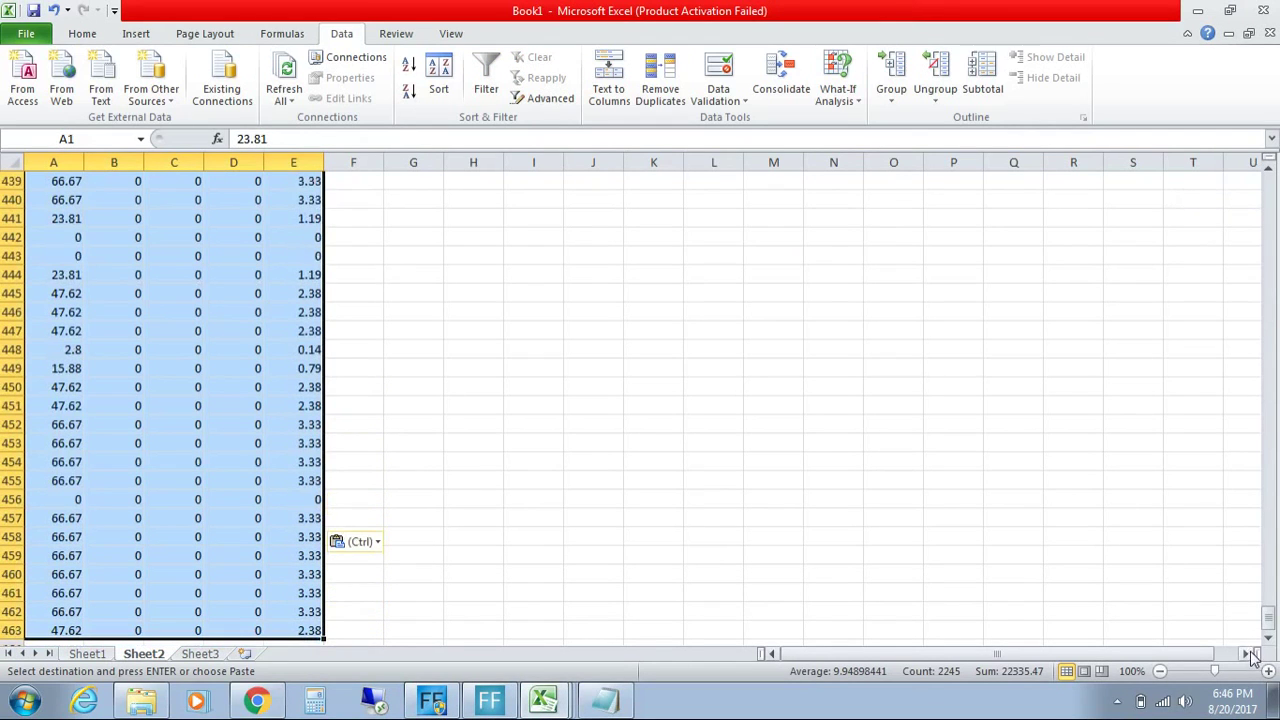
click(1267, 637)
click(1267, 637)
click(1267, 637)
click(1267, 637)
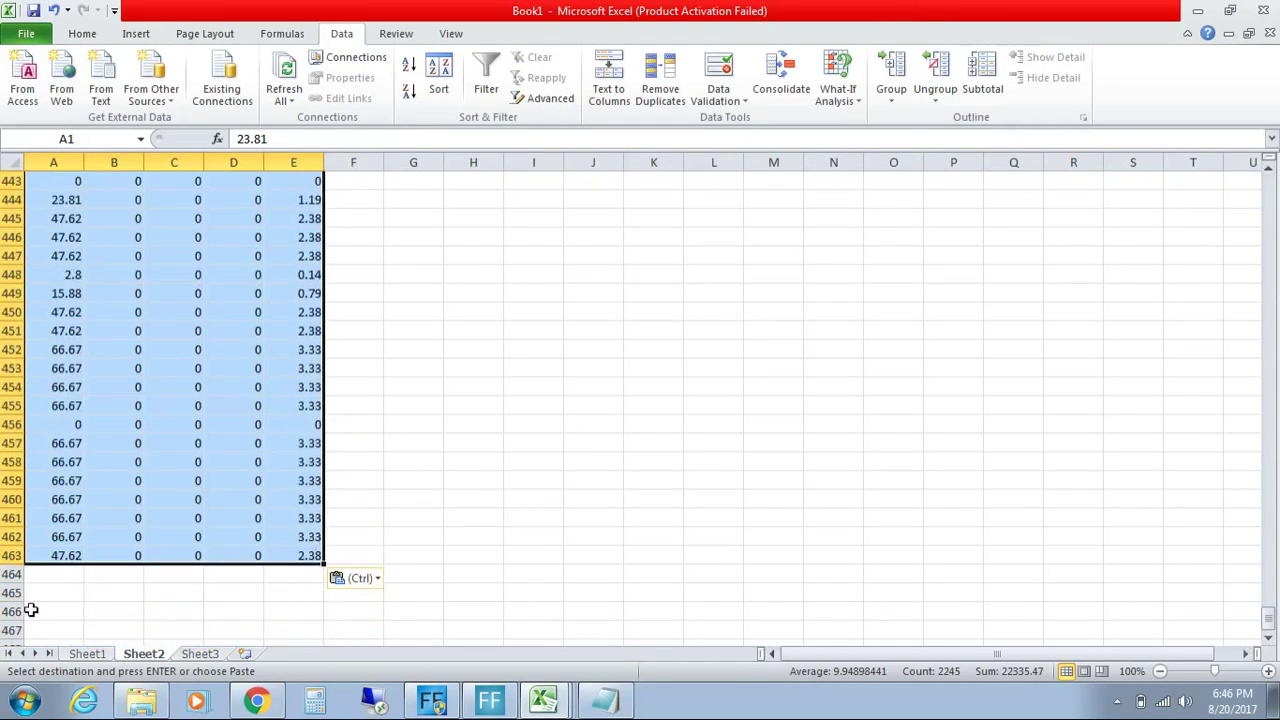
click(45, 596)
text(=sum)
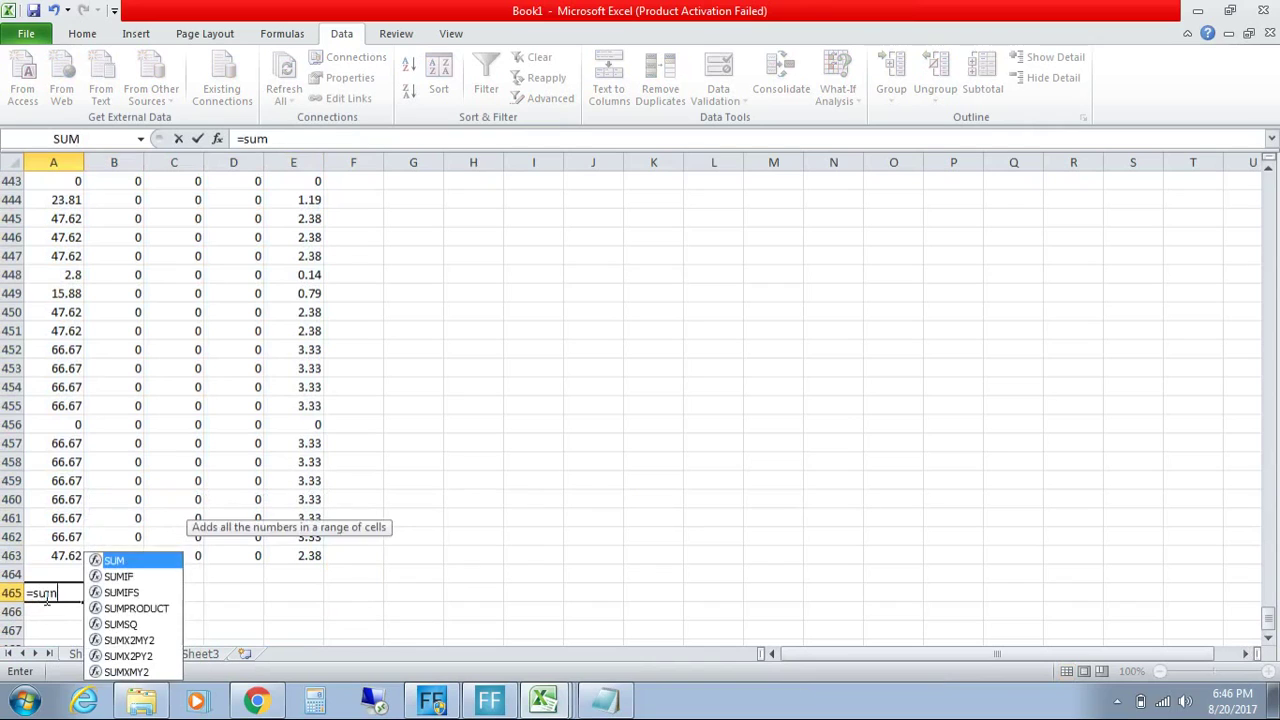
text((A1:A463)
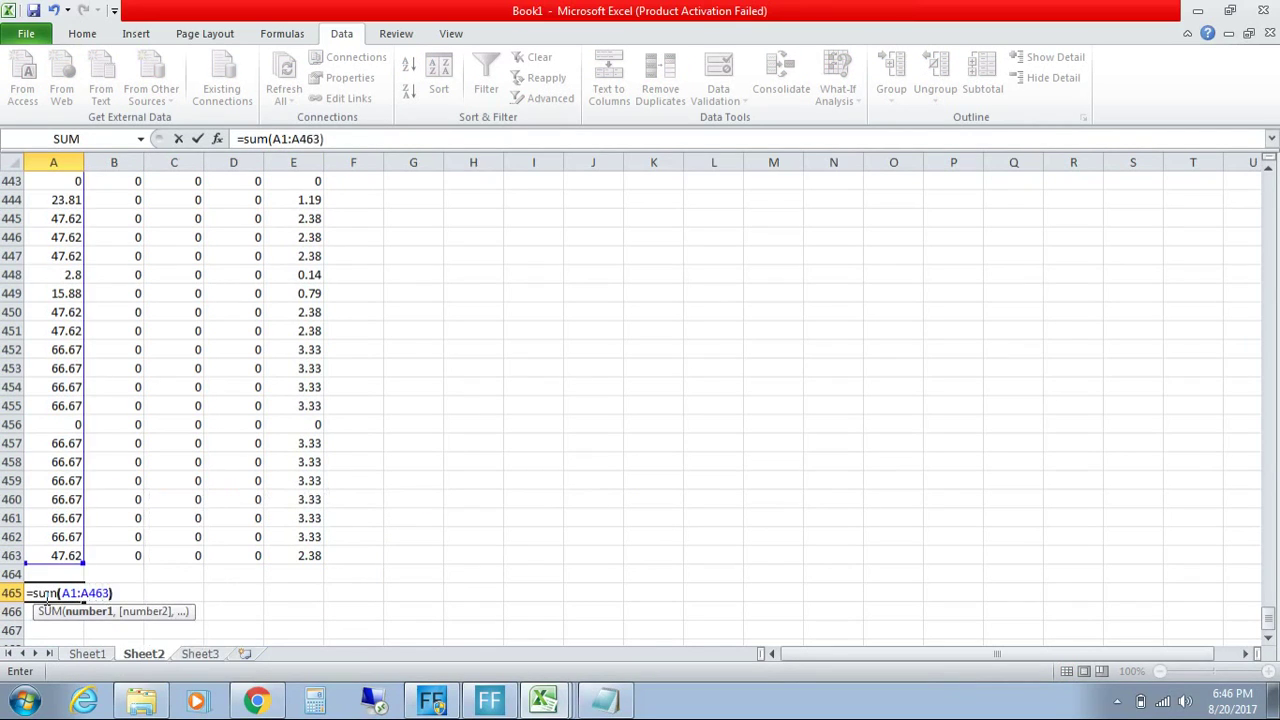
key(Return)
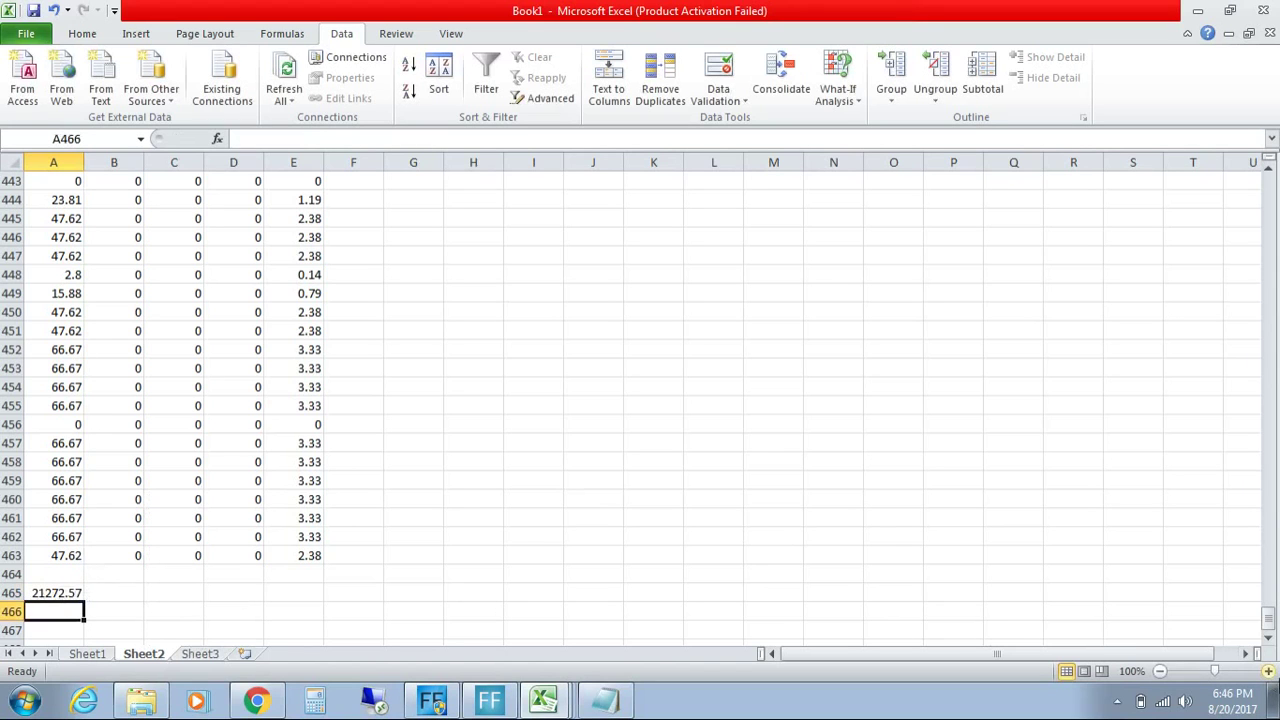
Step: Fill the total across to E465 (1.67, 1.67, 0, 1059.56) and select the five totals
click(1268, 671)
click(1268, 671)
click(1268, 671)
click(1268, 671)
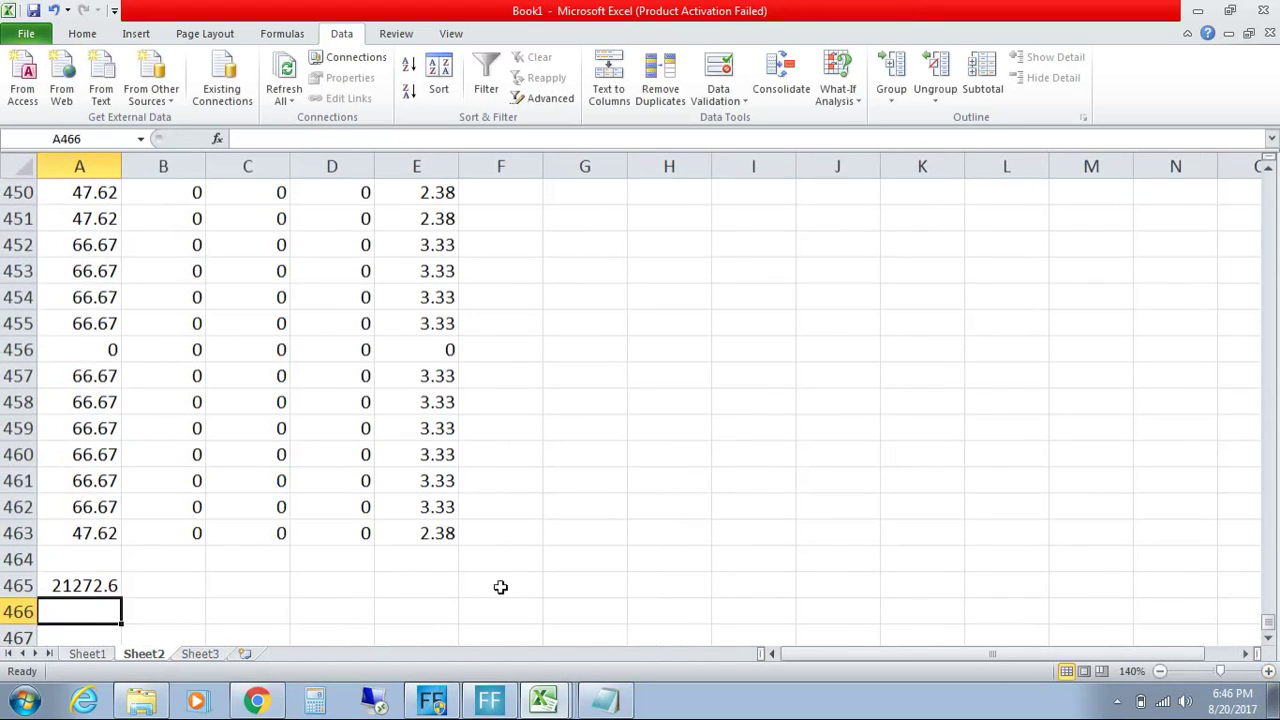
click(80, 585)
drag(119, 594, 455, 598)
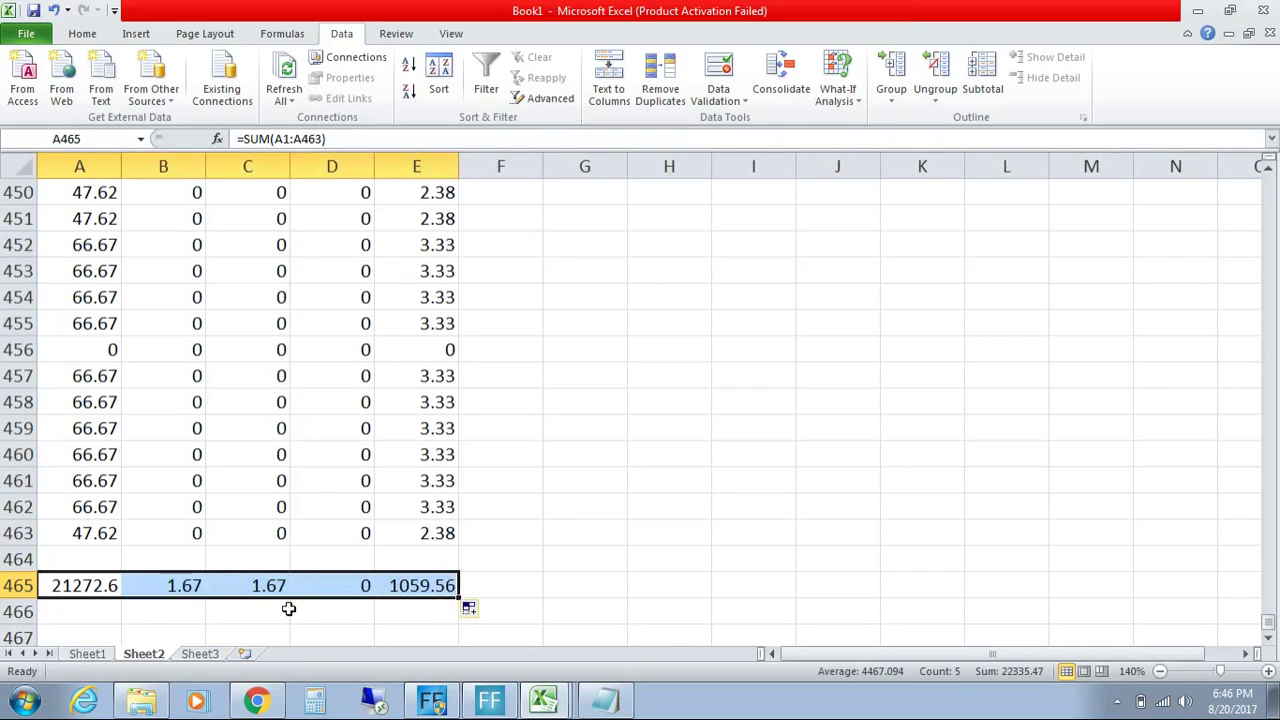
click(88, 589)
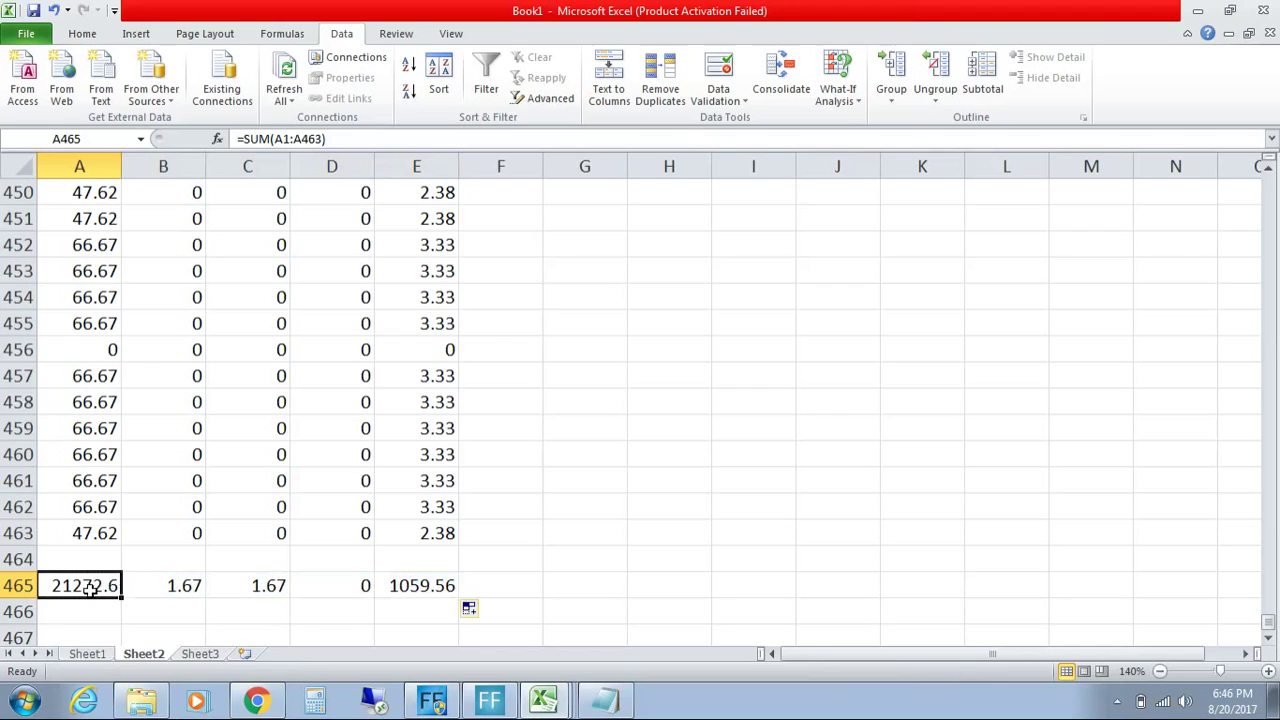
click(174, 584)
click(303, 588)
click(272, 585)
click(437, 590)
drag(77, 586, 414, 603)
Step: Copy the Excel totals row and set Notepad's font size to 20
key(ctrl+c)
click(604, 700)
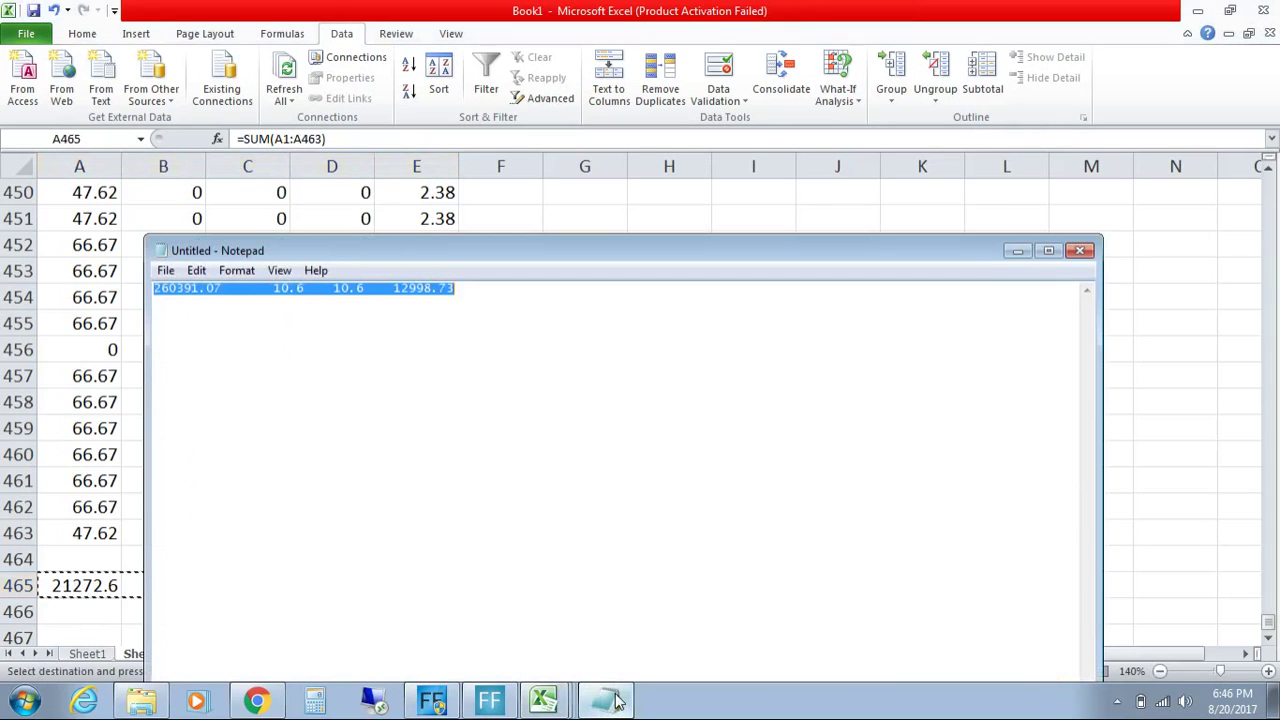
click(234, 271)
click(252, 309)
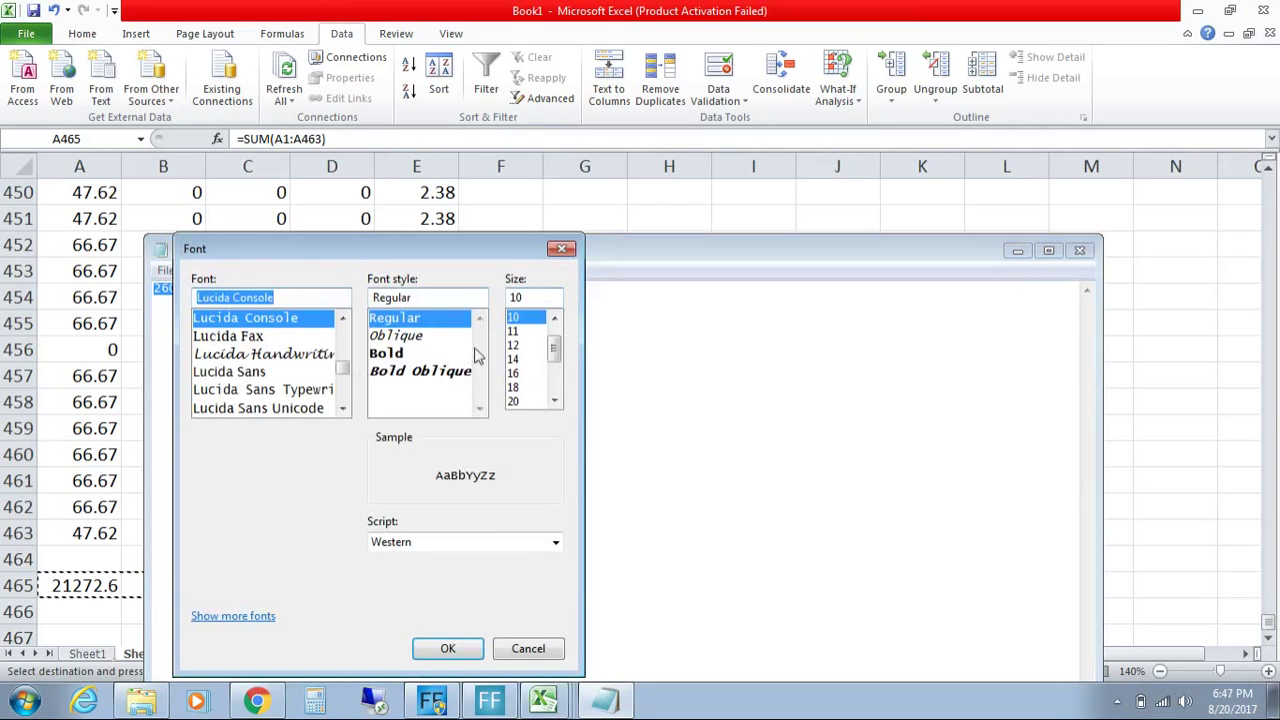
click(535, 401)
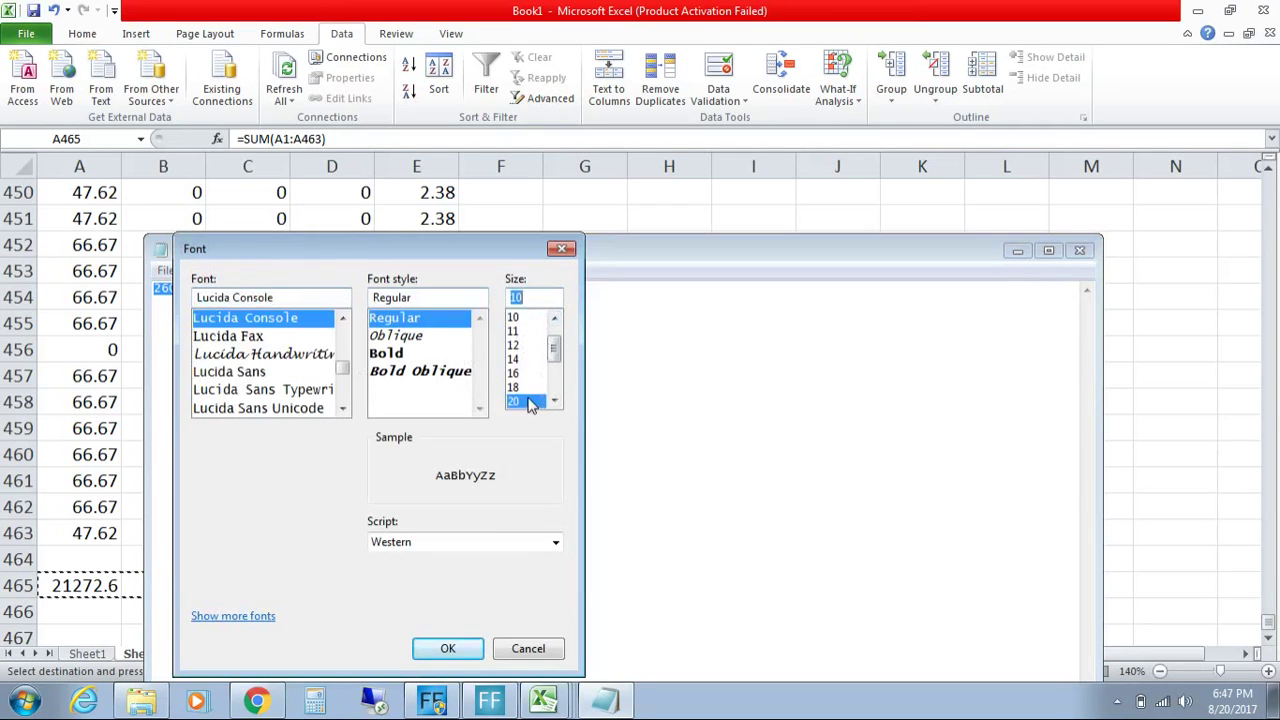
click(481, 657)
Step: Replace Notepad's old line with the totals 21272.57, 1.67, 1.67, 0, 1059.56 and copy it
drag(764, 298, 106, 306)
key(ctrl+v)
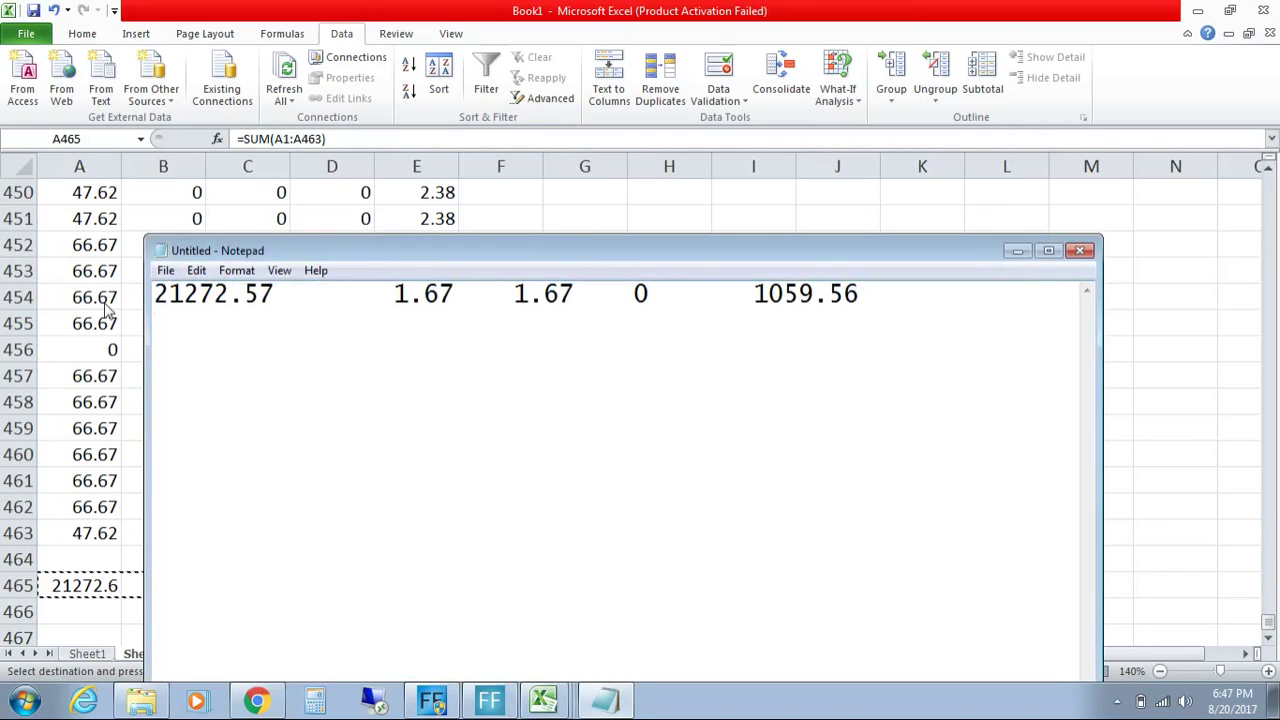
key(ctrl+a)
key(ctrl+c)
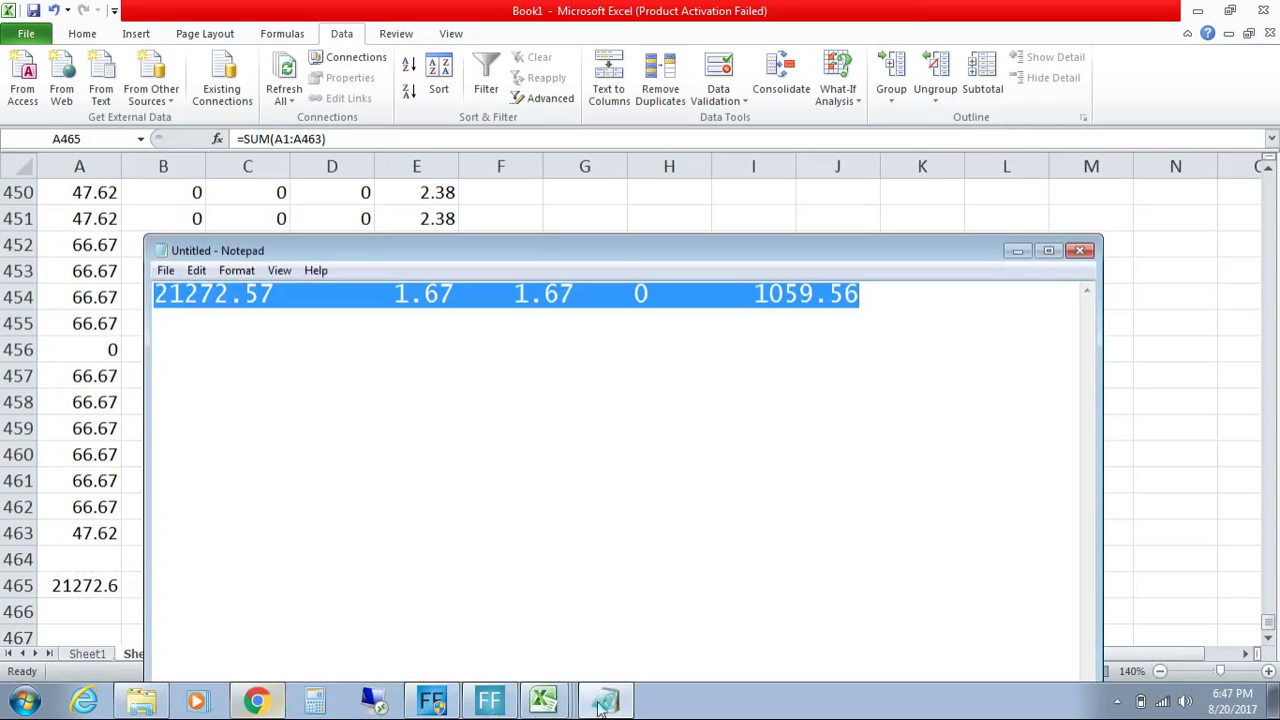
click(572, 700)
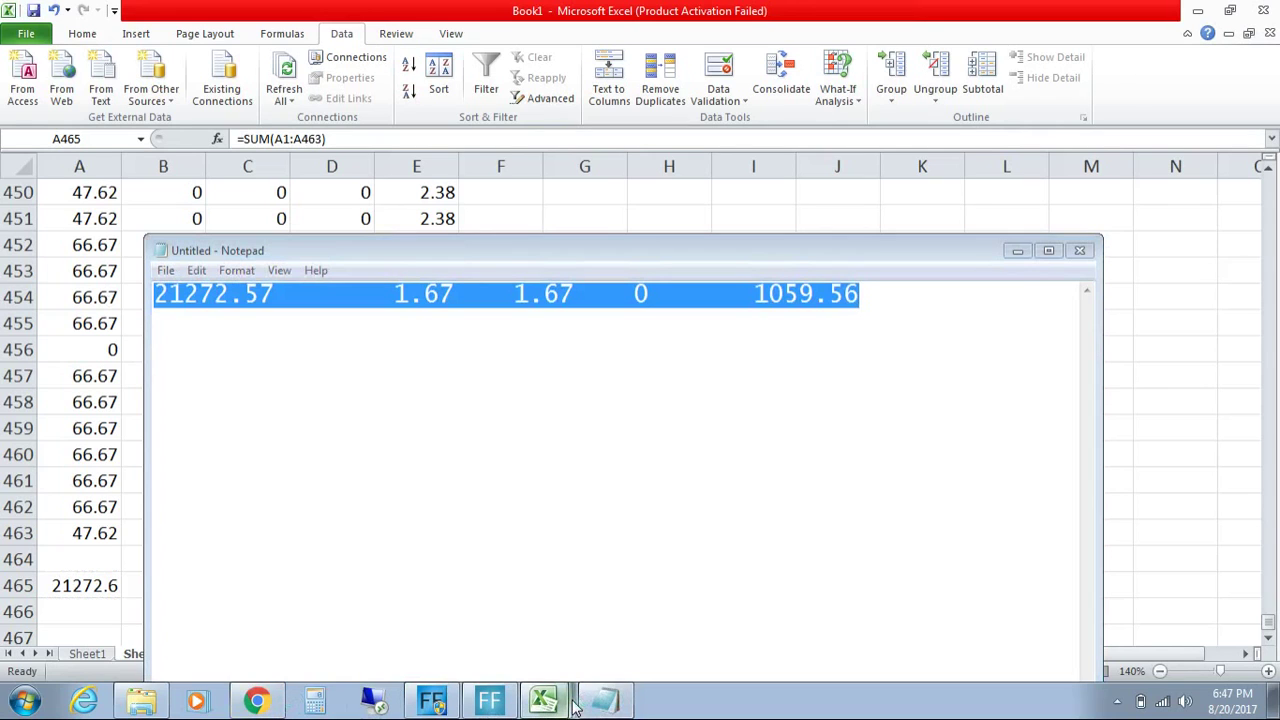
Step: Paste the shipping totals into the Amazon Shipping row and move 1059.56 into its IGST cell
click(557, 620)
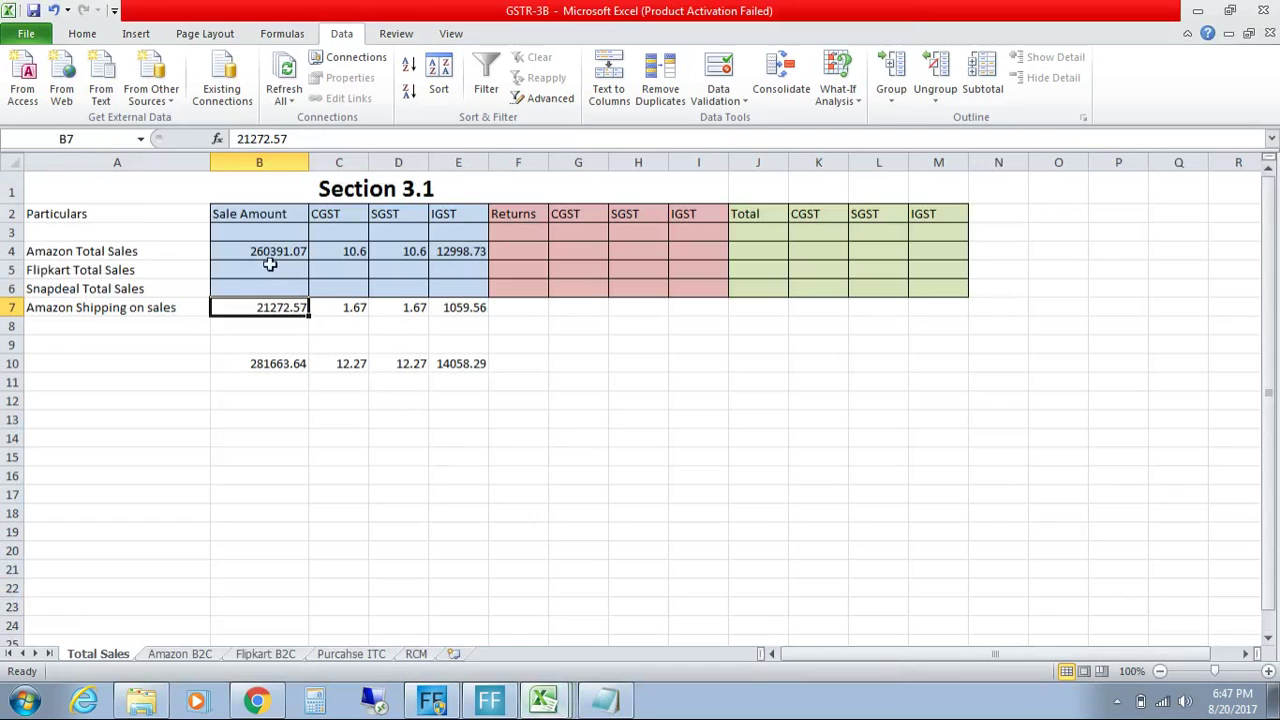
key(ctrl+v)
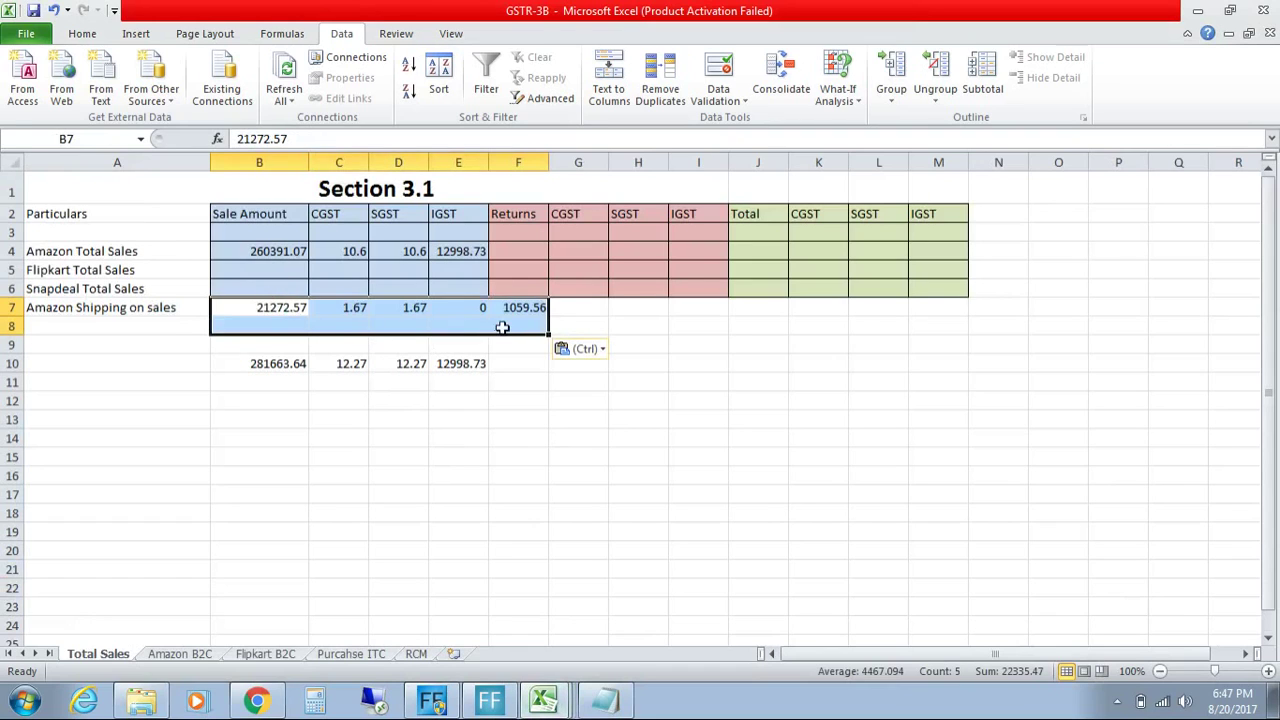
click(520, 312)
key(ctrl+c)
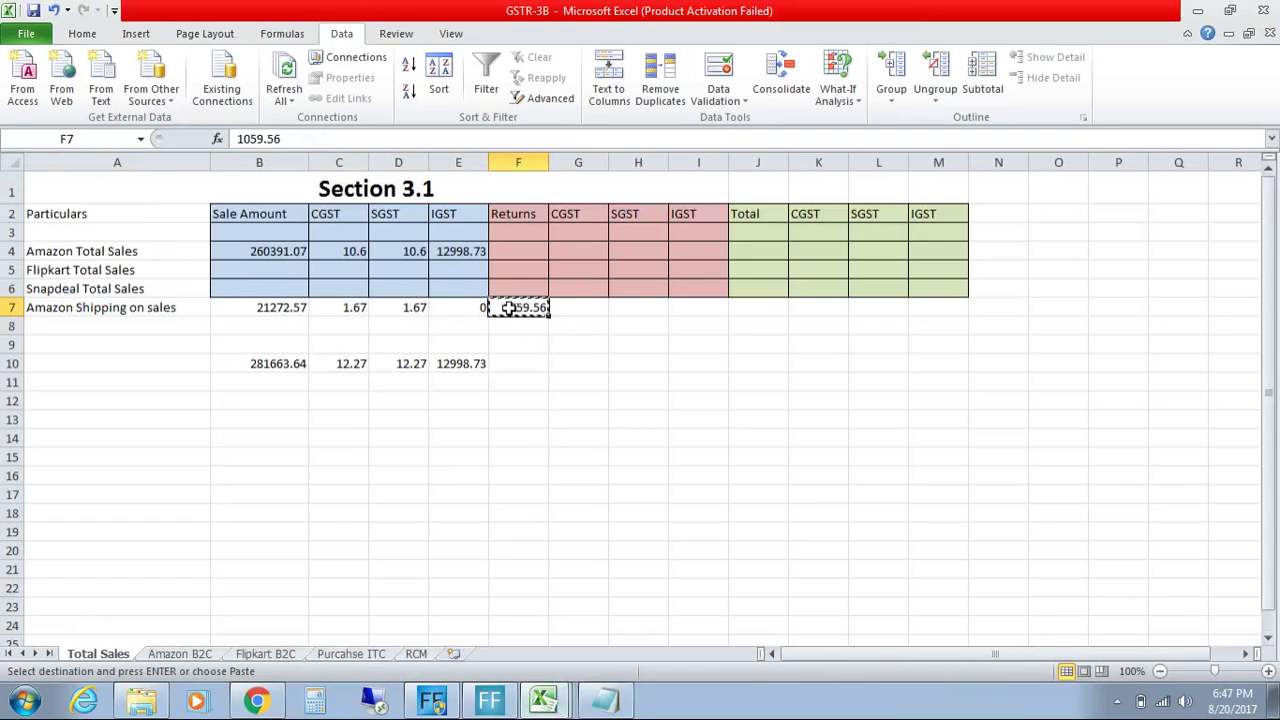
click(475, 307)
key(ctrl+v)
Step: Check the row 10 sums and label cell A10 'Total'
click(494, 388)
click(219, 364)
drag(219, 364, 457, 364)
click(565, 369)
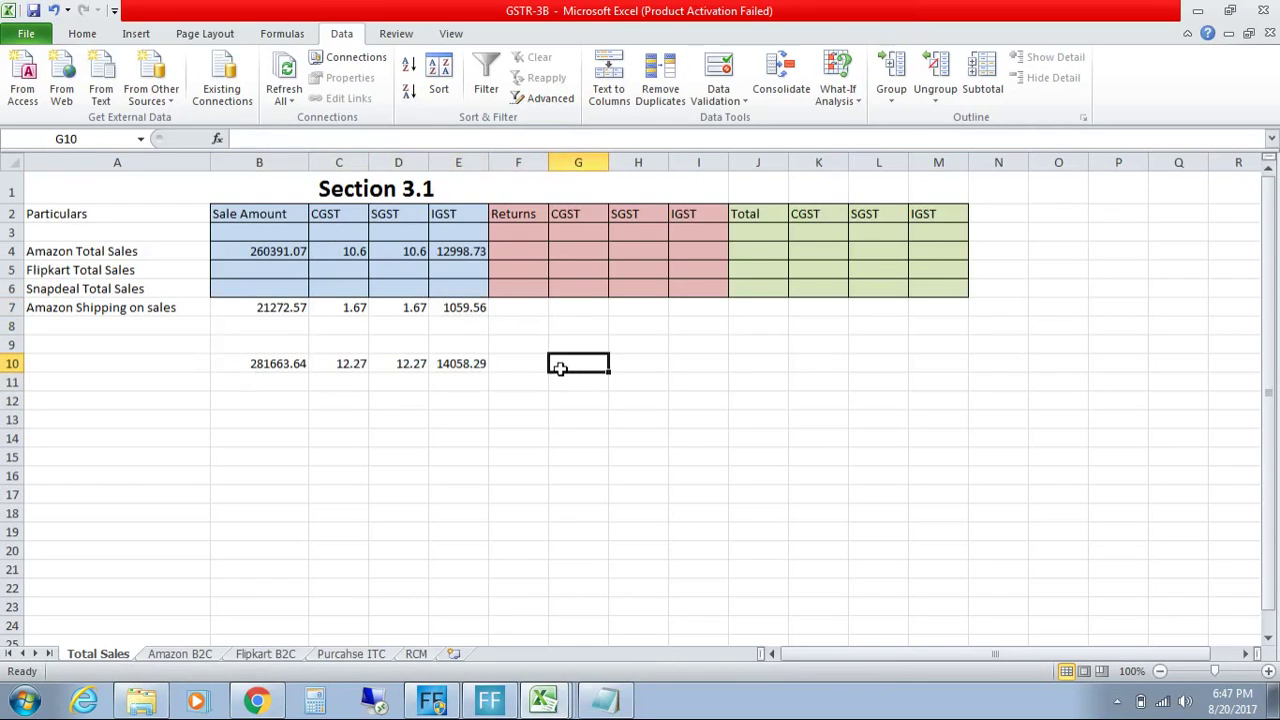
drag(514, 214, 711, 289)
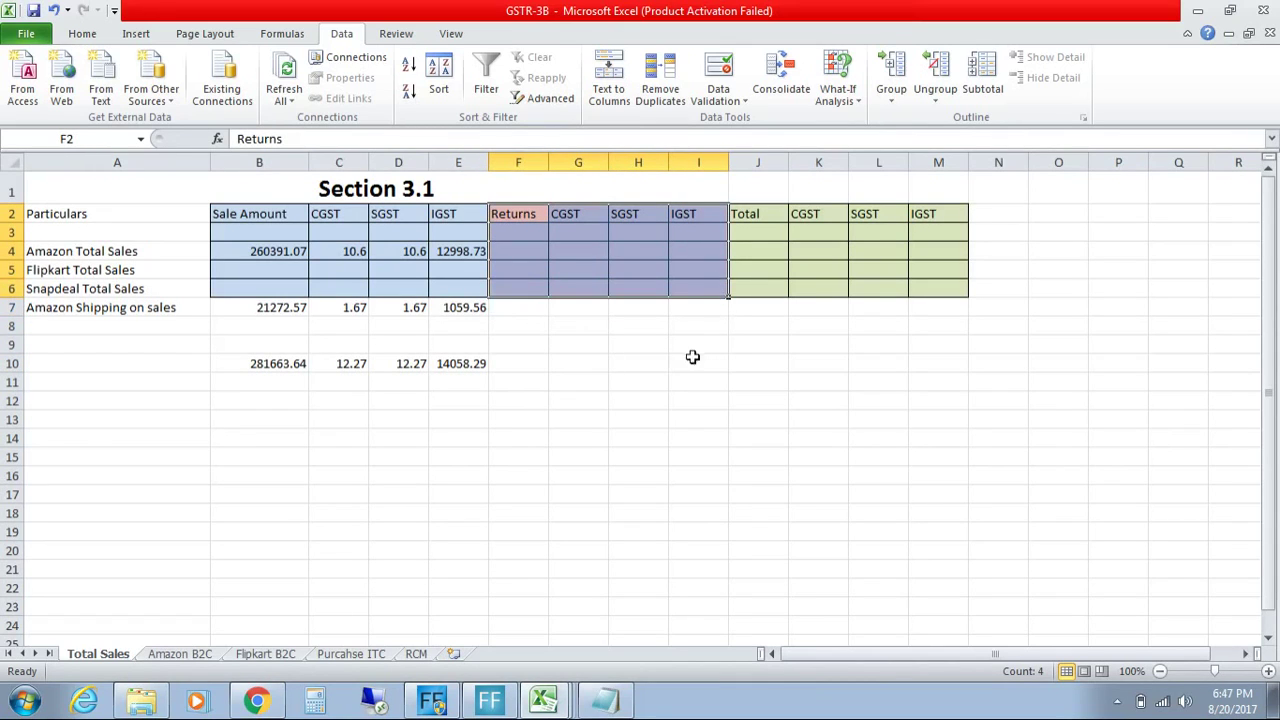
click(563, 362)
click(164, 365)
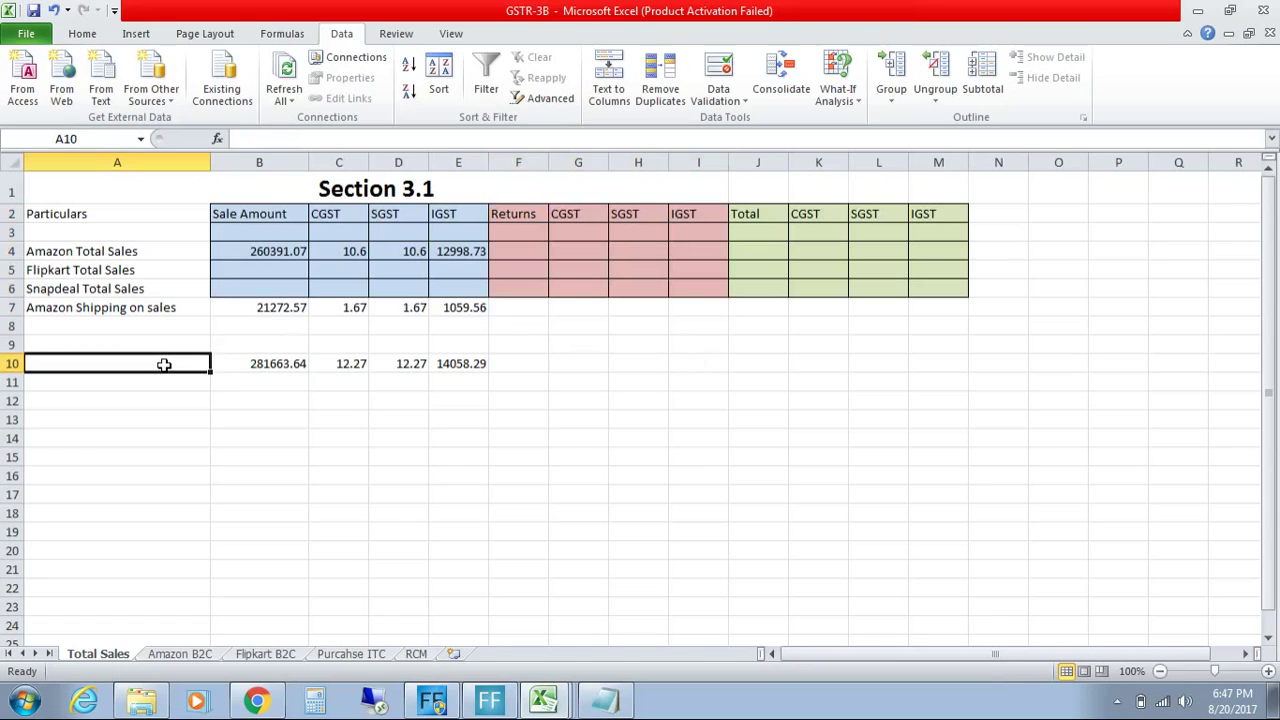
text(Total)
key(Return)
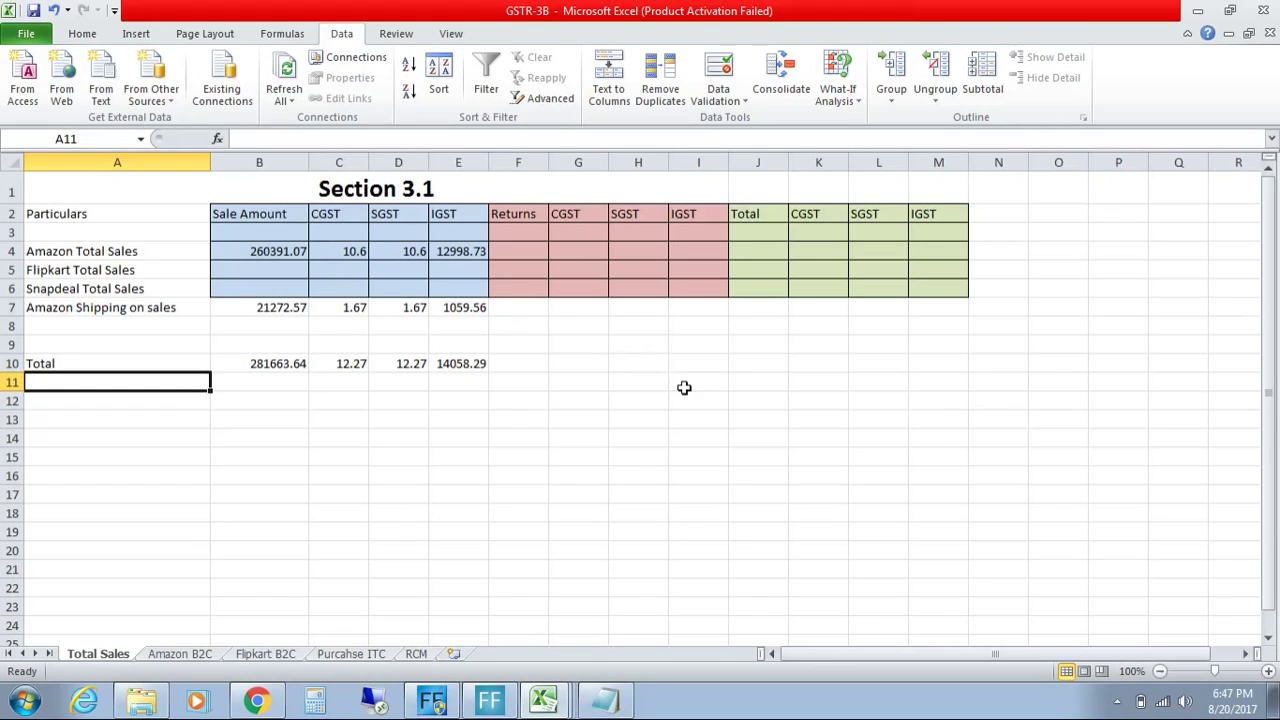
drag(743, 364, 971, 366)
Step: Open the Amazon B2C sheet and review the state list down to the Tamil Nadu row
click(758, 344)
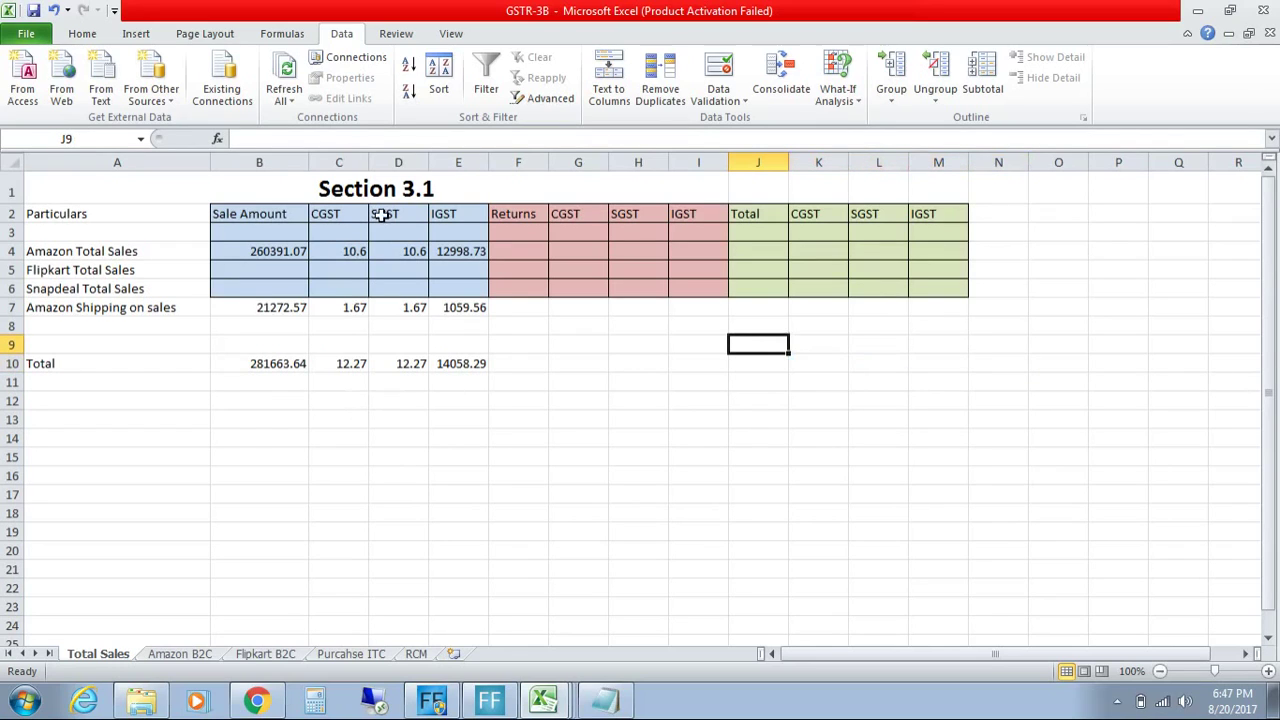
click(200, 655)
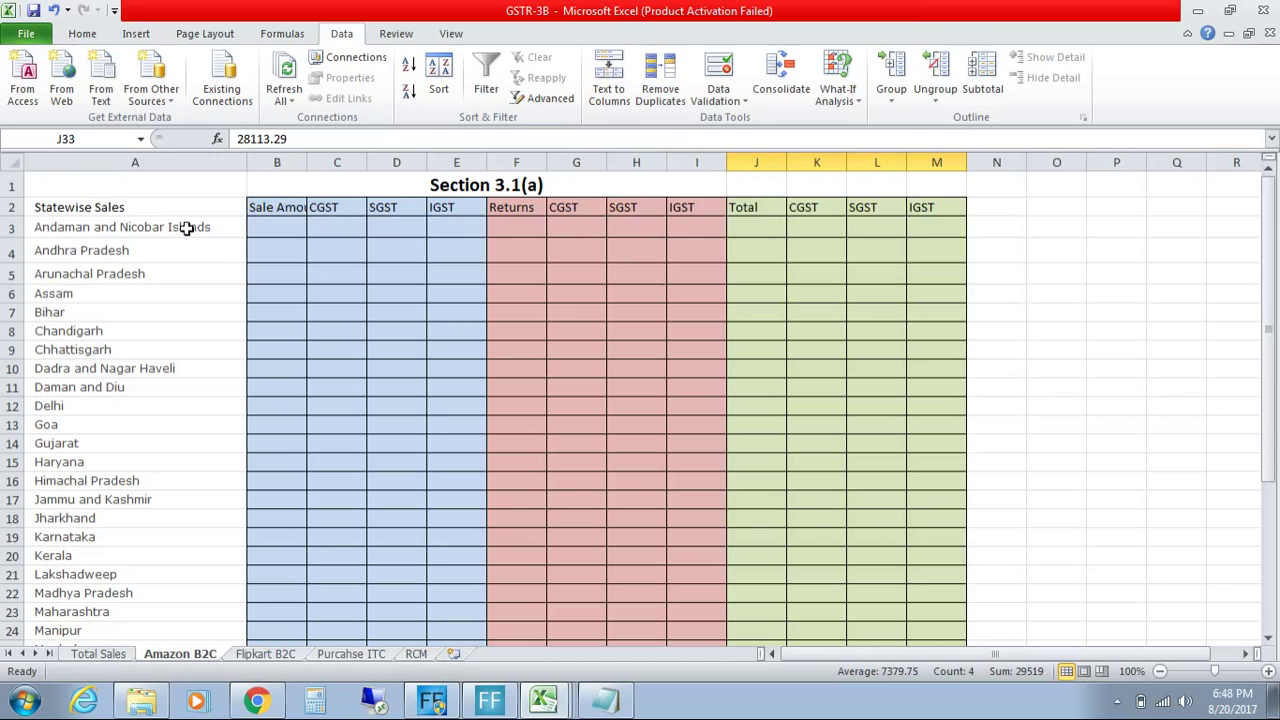
drag(187, 228, 178, 606)
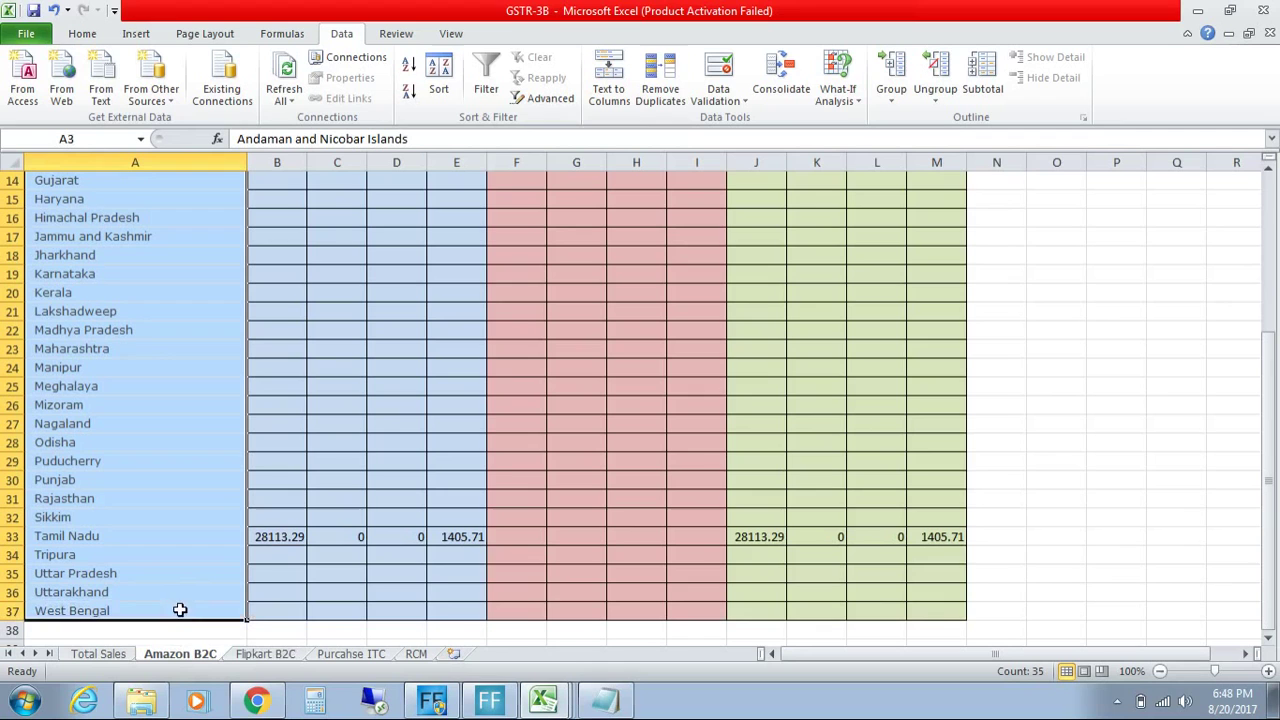
drag(1275, 585, 1268, 478)
click(766, 478)
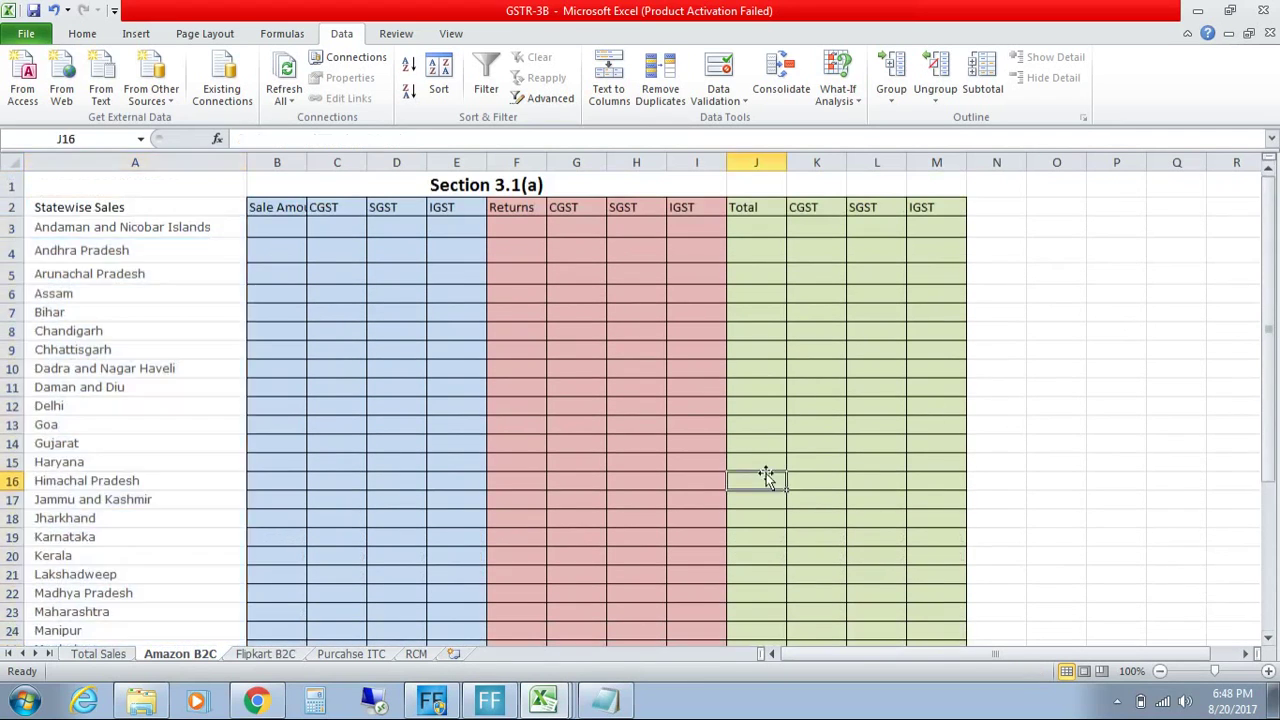
drag(1275, 305, 1260, 490)
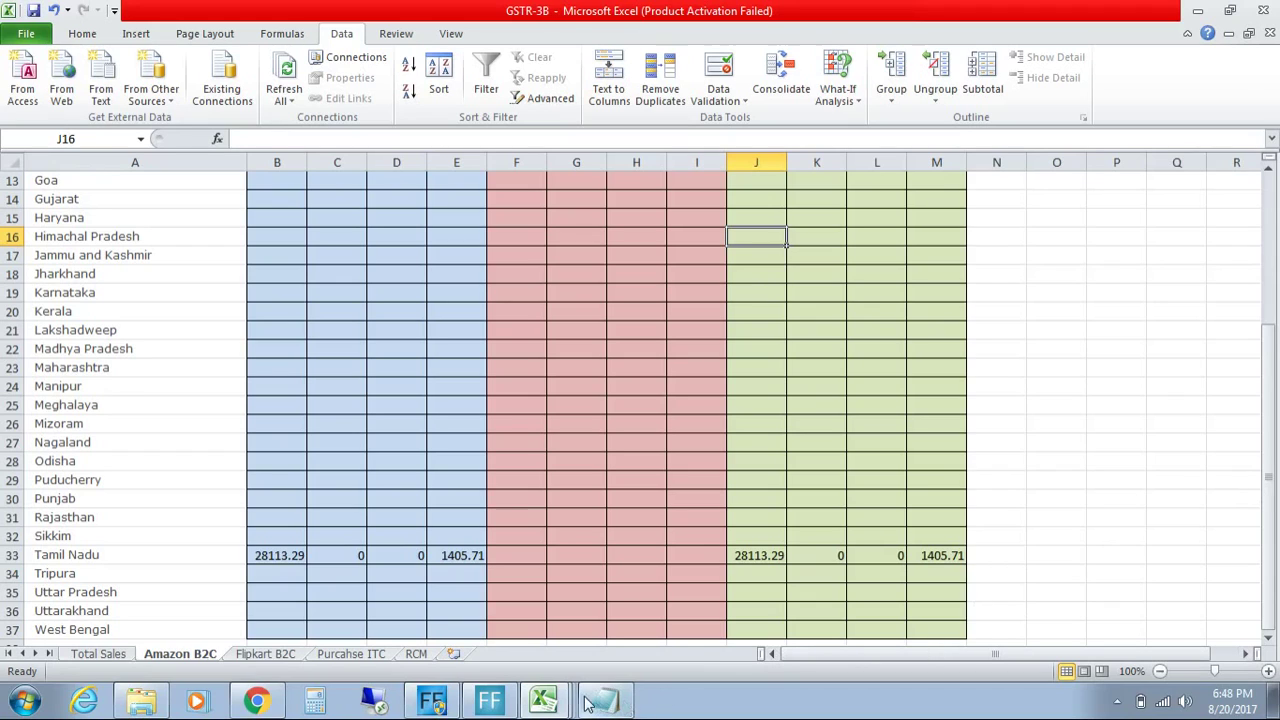
click(545, 702)
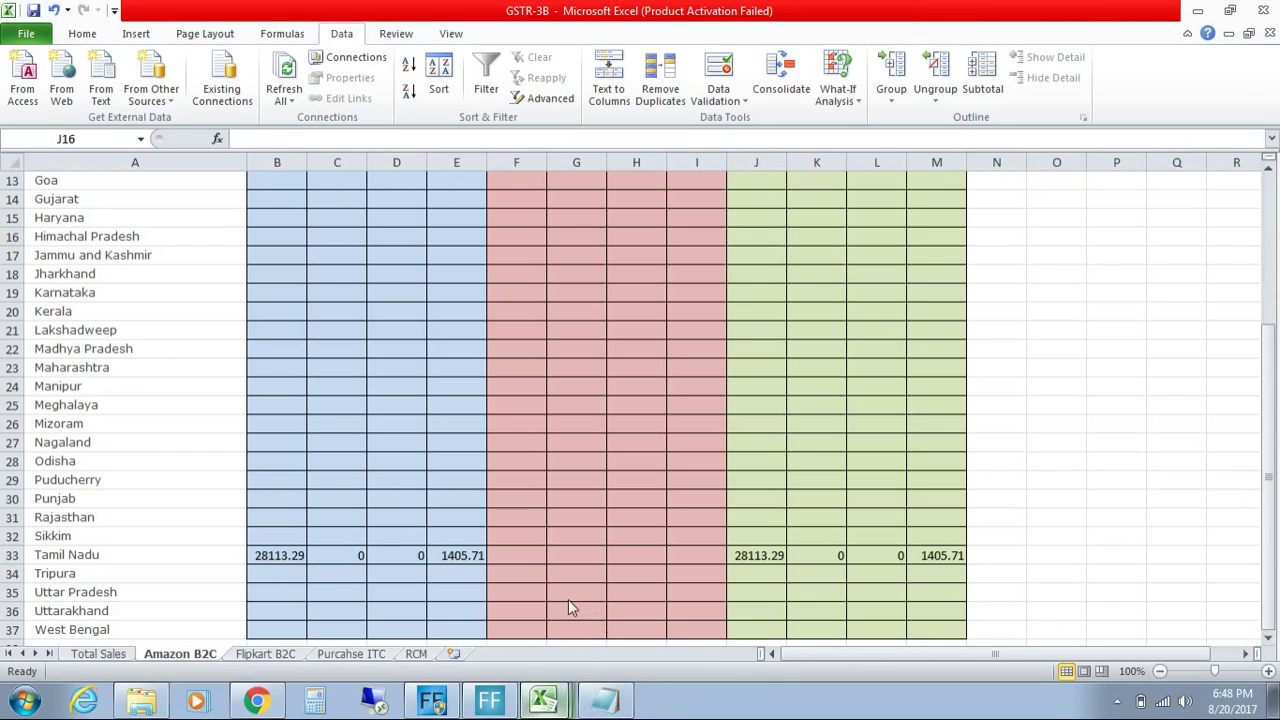
key(ctrl+Tab)
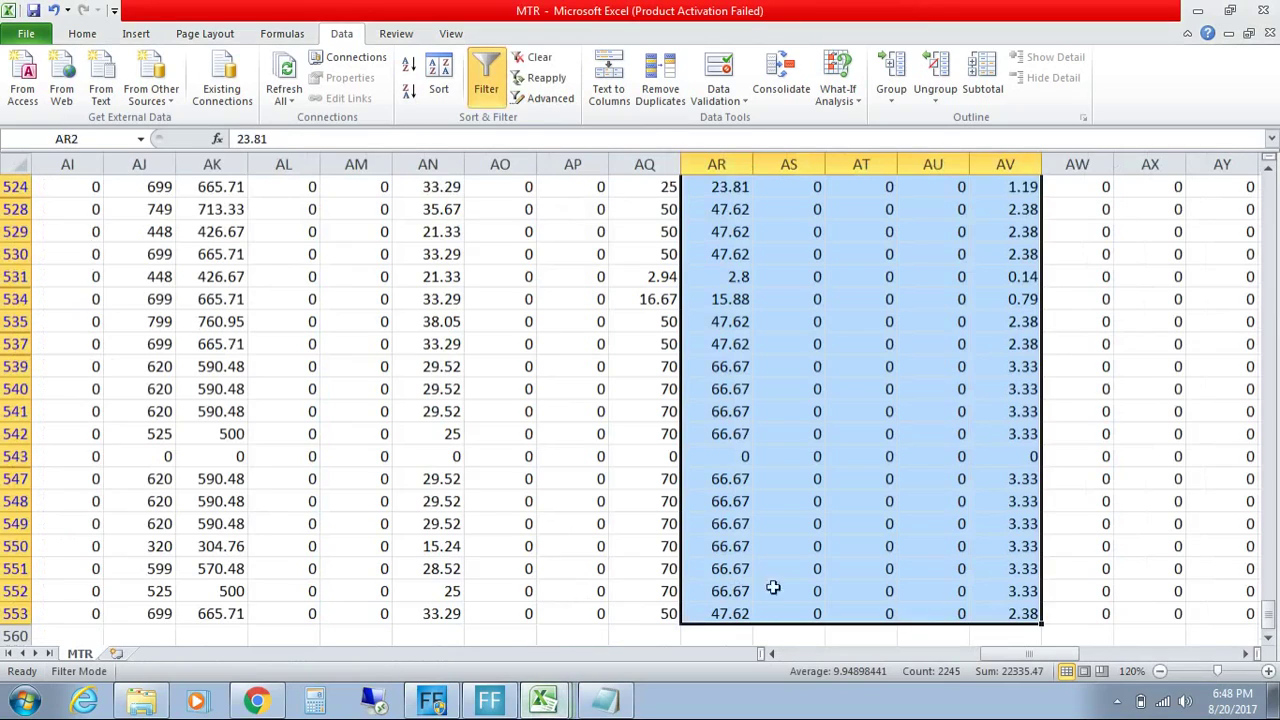
drag(1015, 653, 873, 673)
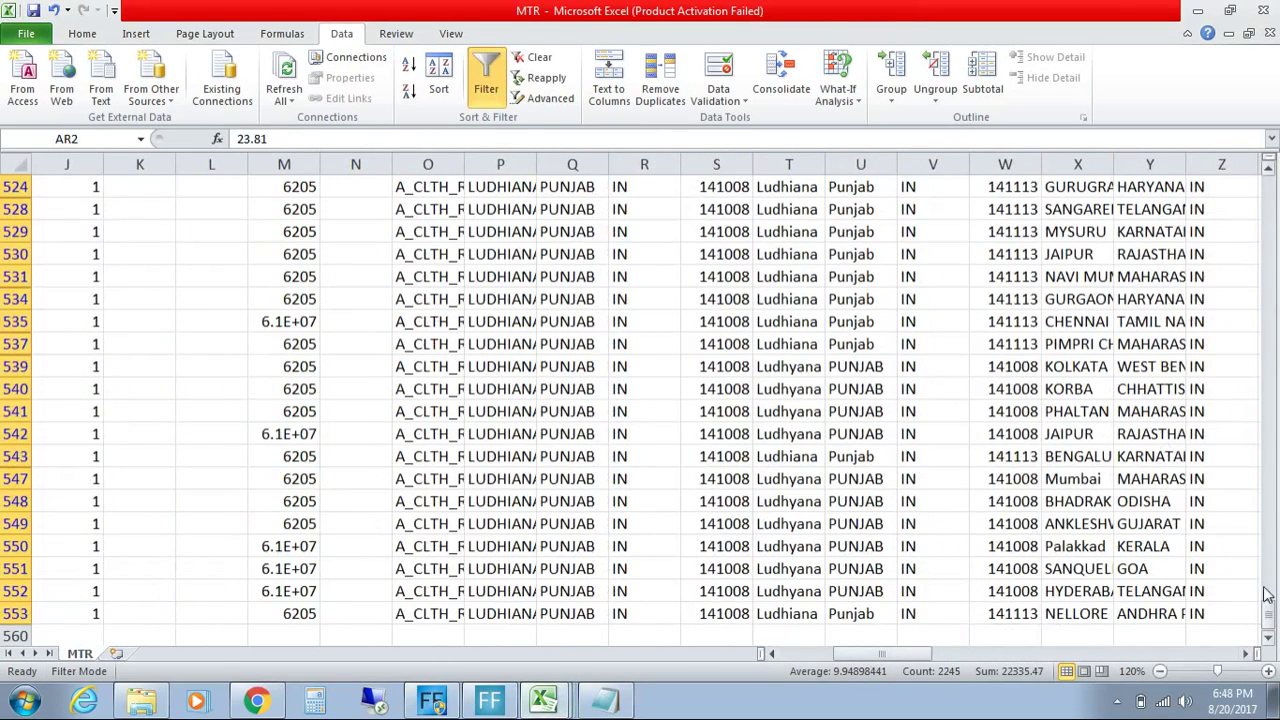
drag(1268, 626, 1243, 654)
double_click(729, 212)
drag(728, 211, 762, 257)
click(745, 256)
click(728, 209)
click(784, 213)
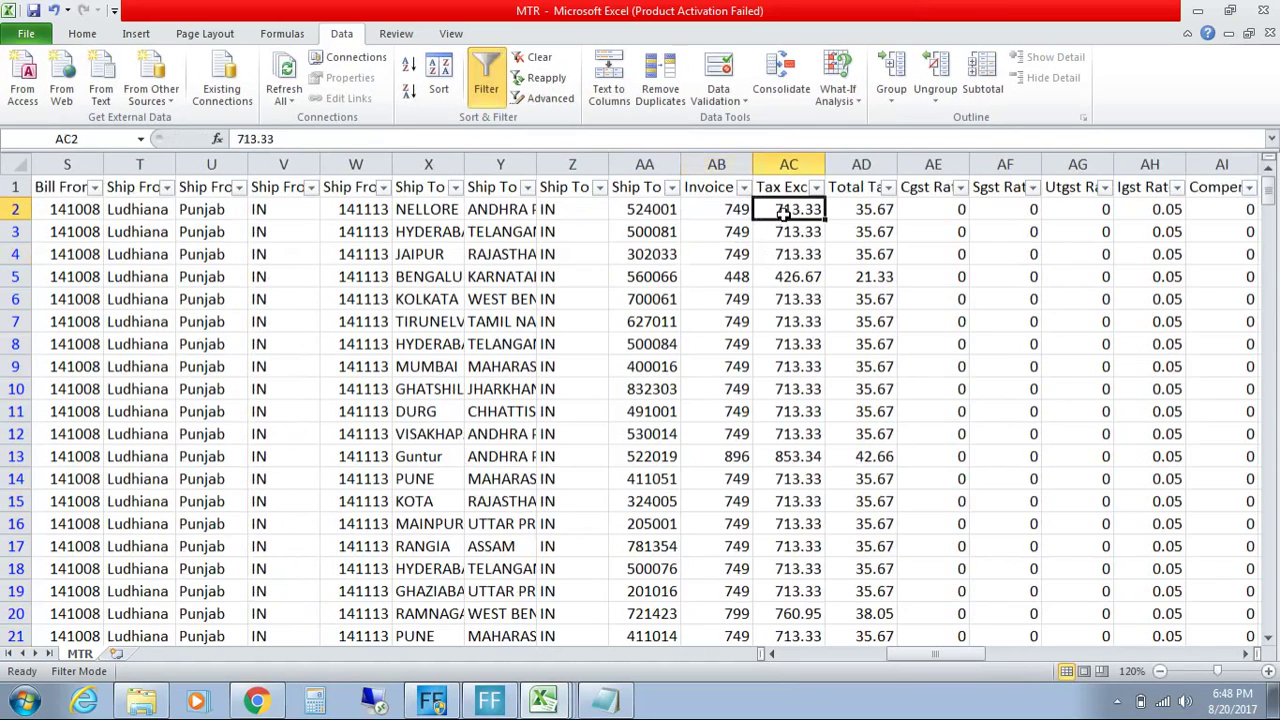
drag(784, 213, 856, 219)
click(848, 250)
click(775, 203)
click(858, 210)
click(806, 214)
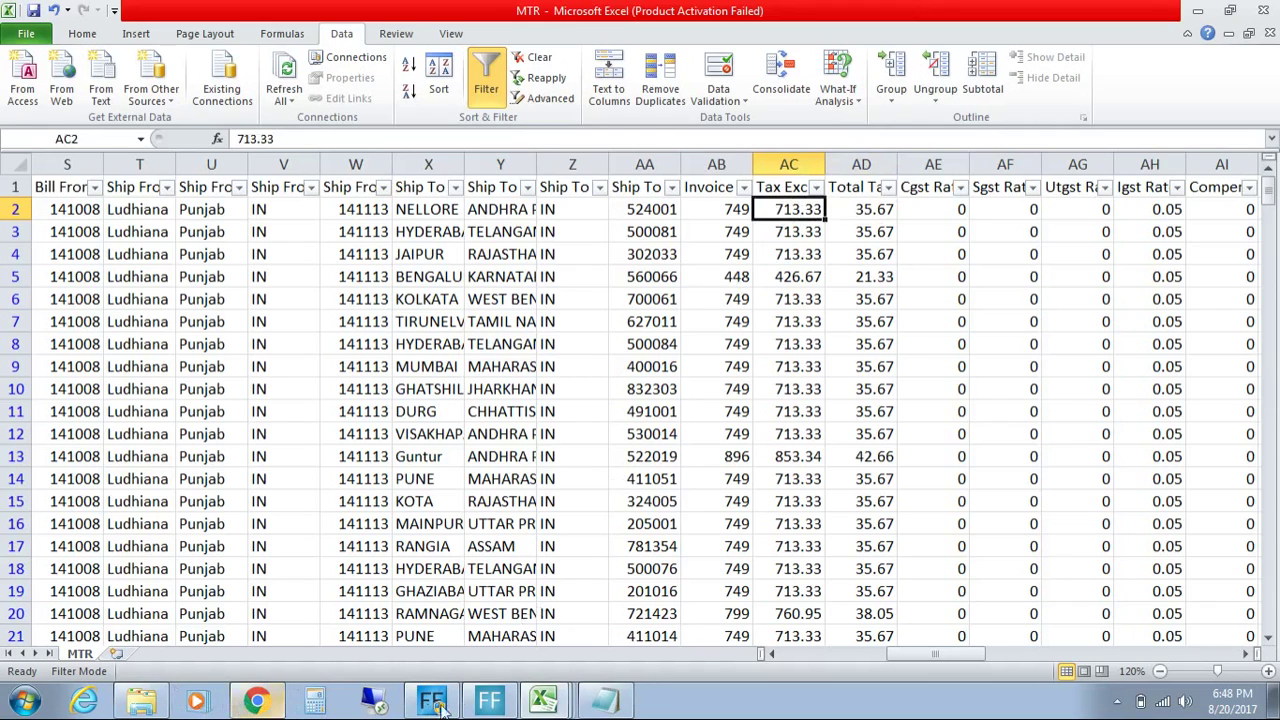
click(548, 703)
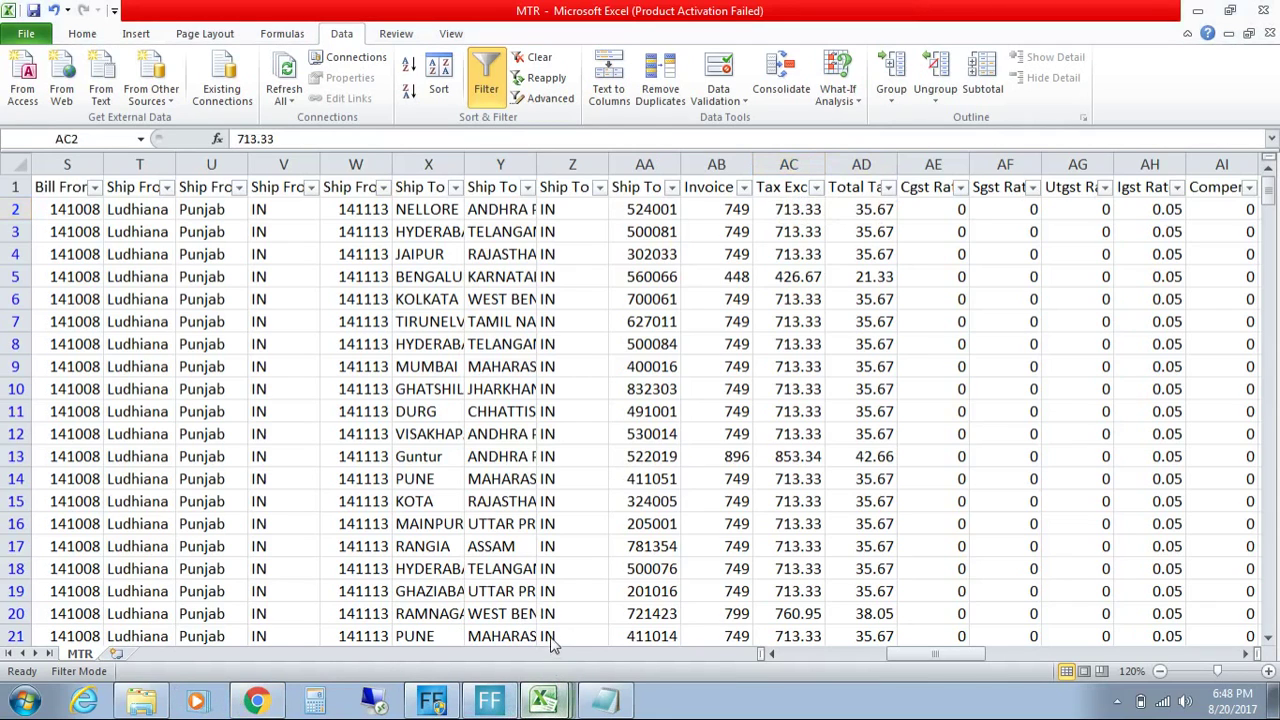
click(550, 645)
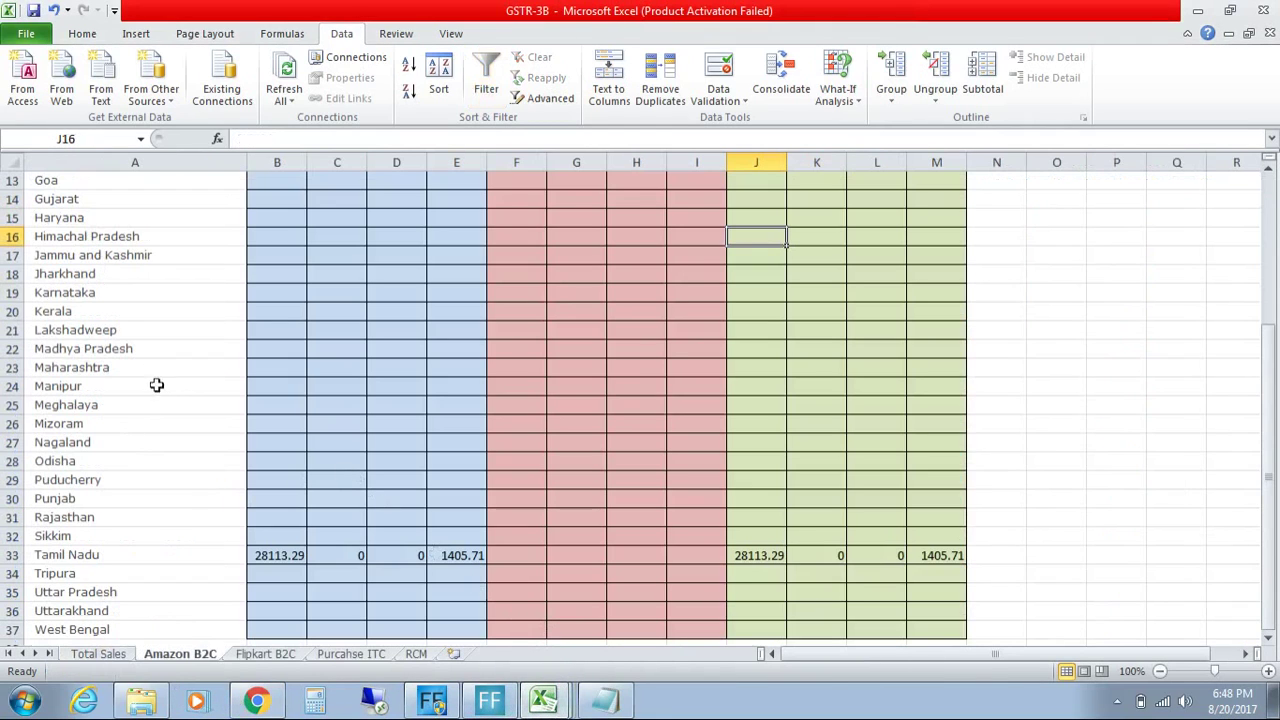
click(118, 296)
drag(121, 294, 635, 288)
drag(745, 297, 915, 303)
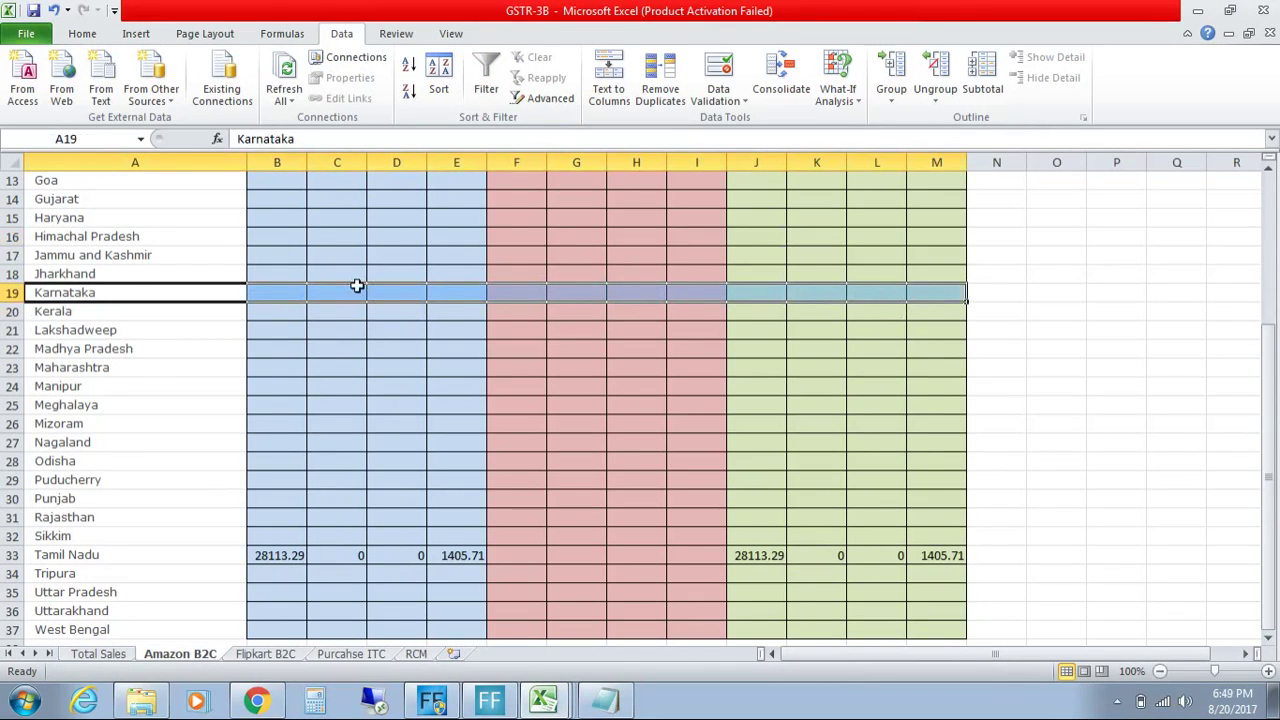
click(207, 293)
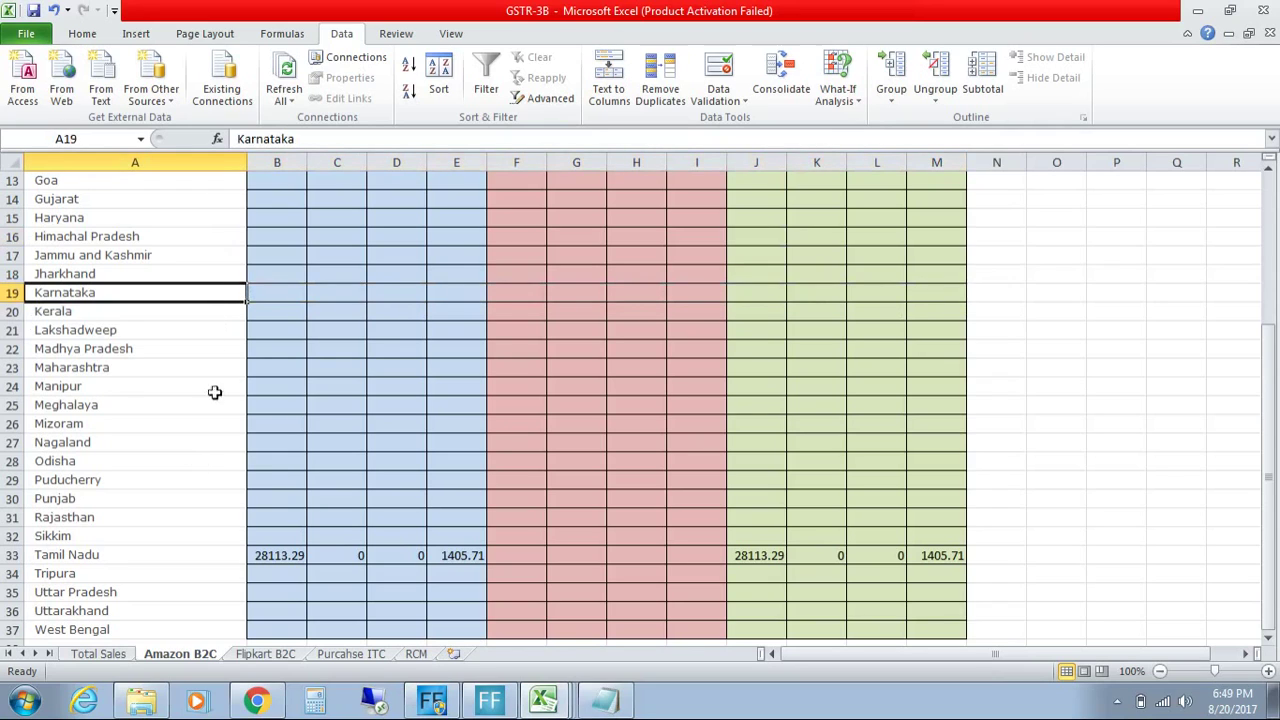
click(203, 327)
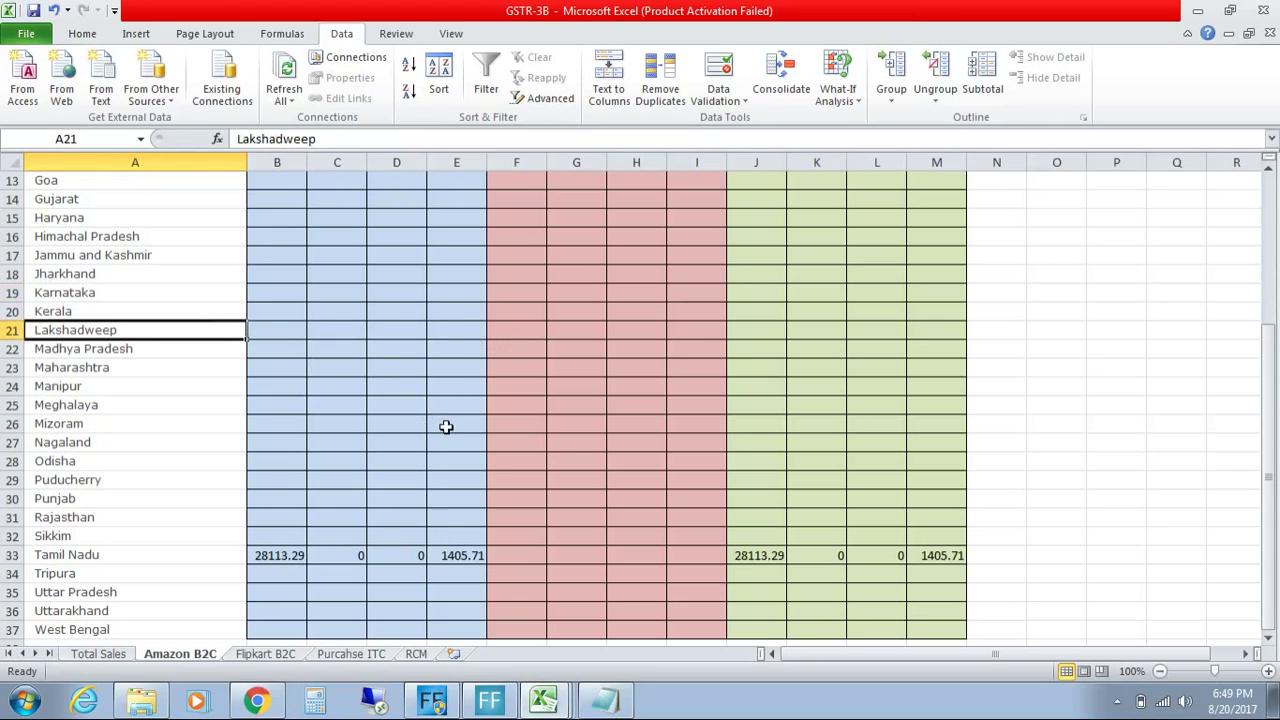
click(461, 558)
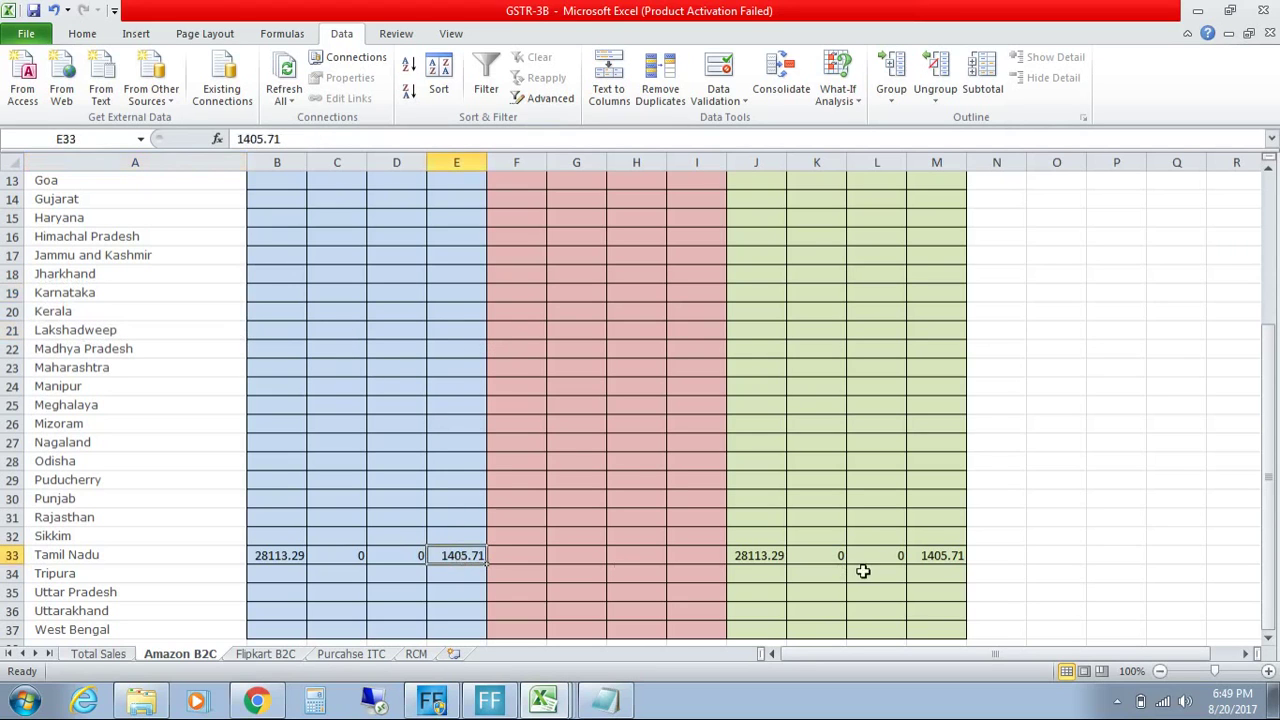
drag(1272, 500, 1274, 388)
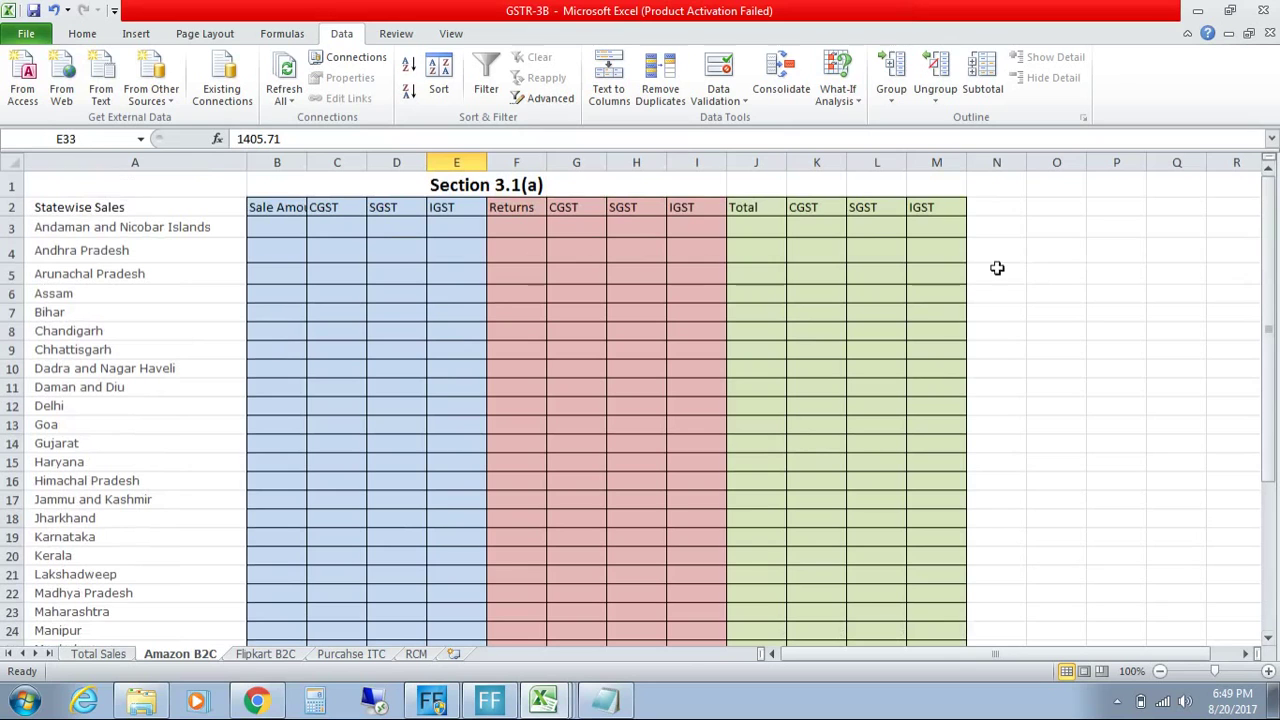
click(547, 701)
Step: In the MTR workbook, look through the Invoice Number and Ship To State filter lists
click(556, 595)
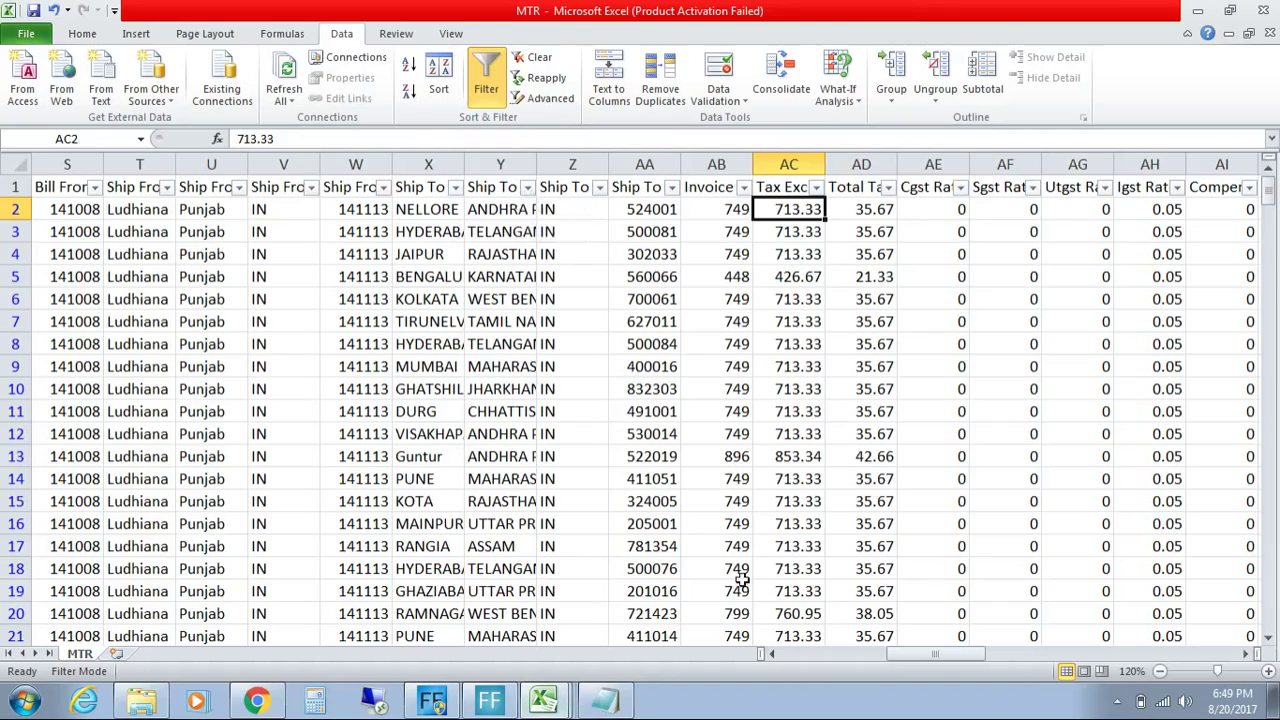
drag(915, 655, 321, 471)
drag(912, 660, 806, 656)
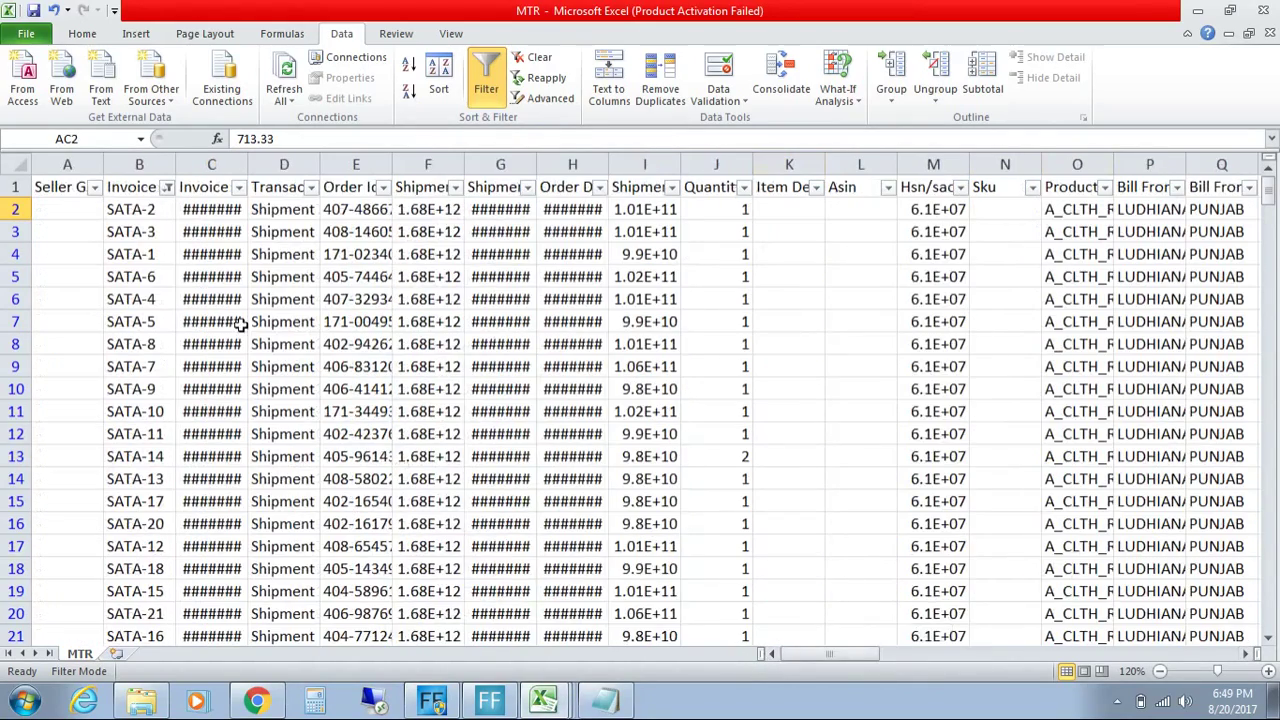
click(166, 187)
click(166, 187)
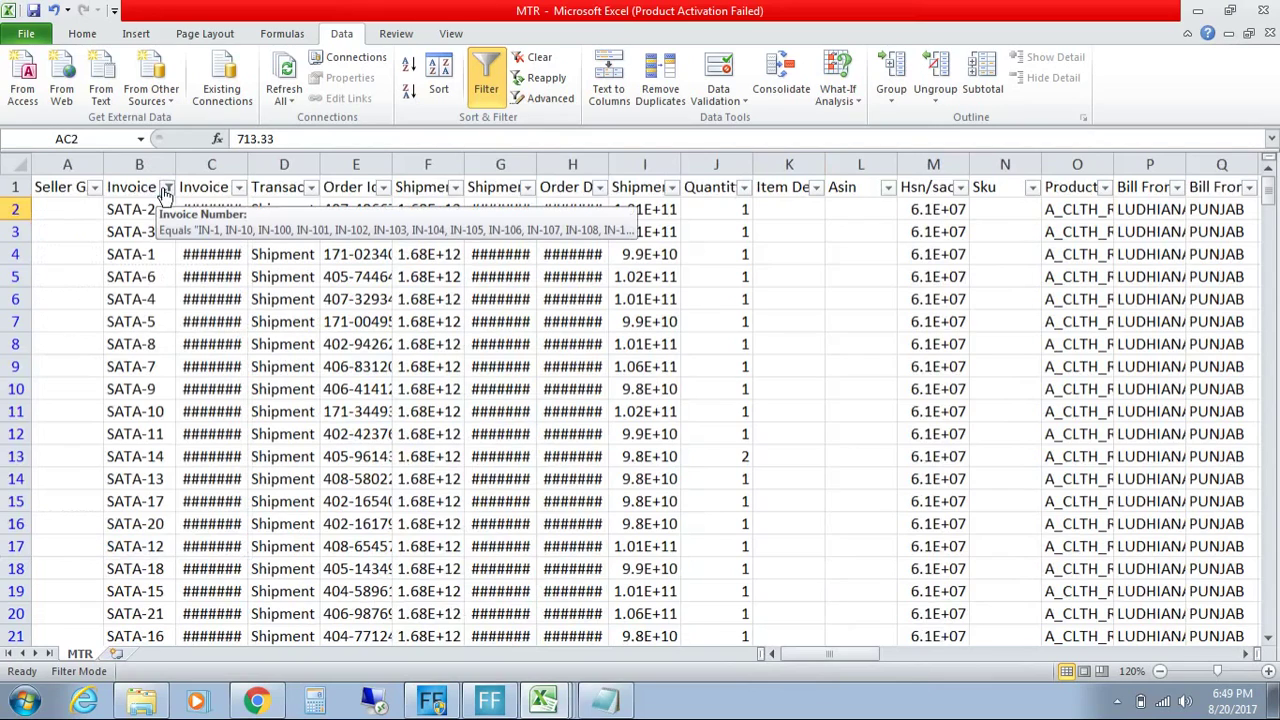
drag(868, 655, 962, 658)
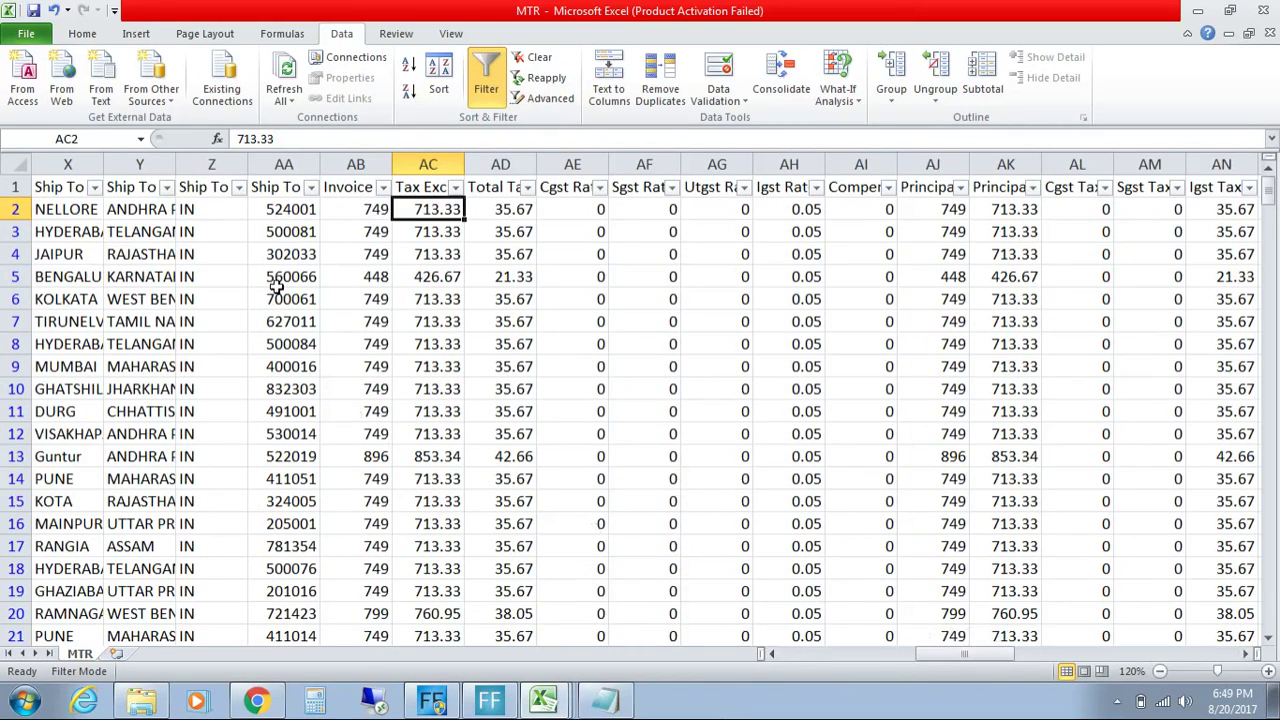
click(169, 188)
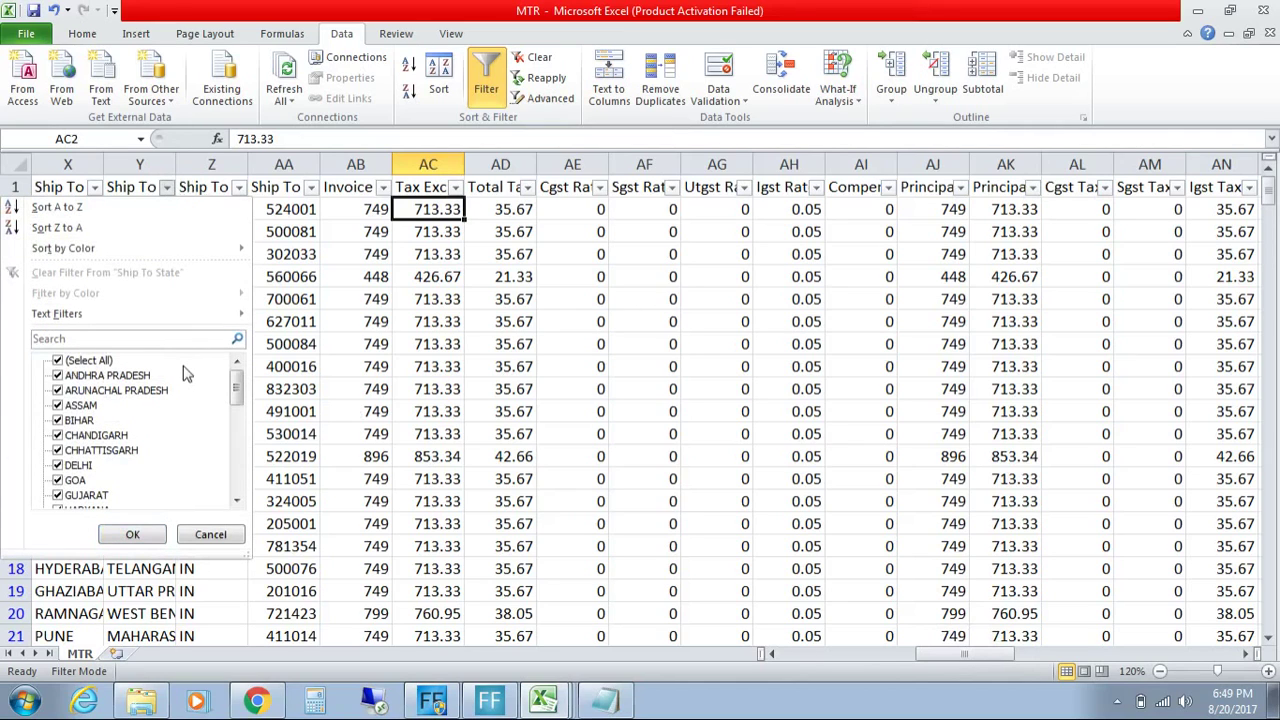
drag(238, 392, 238, 436)
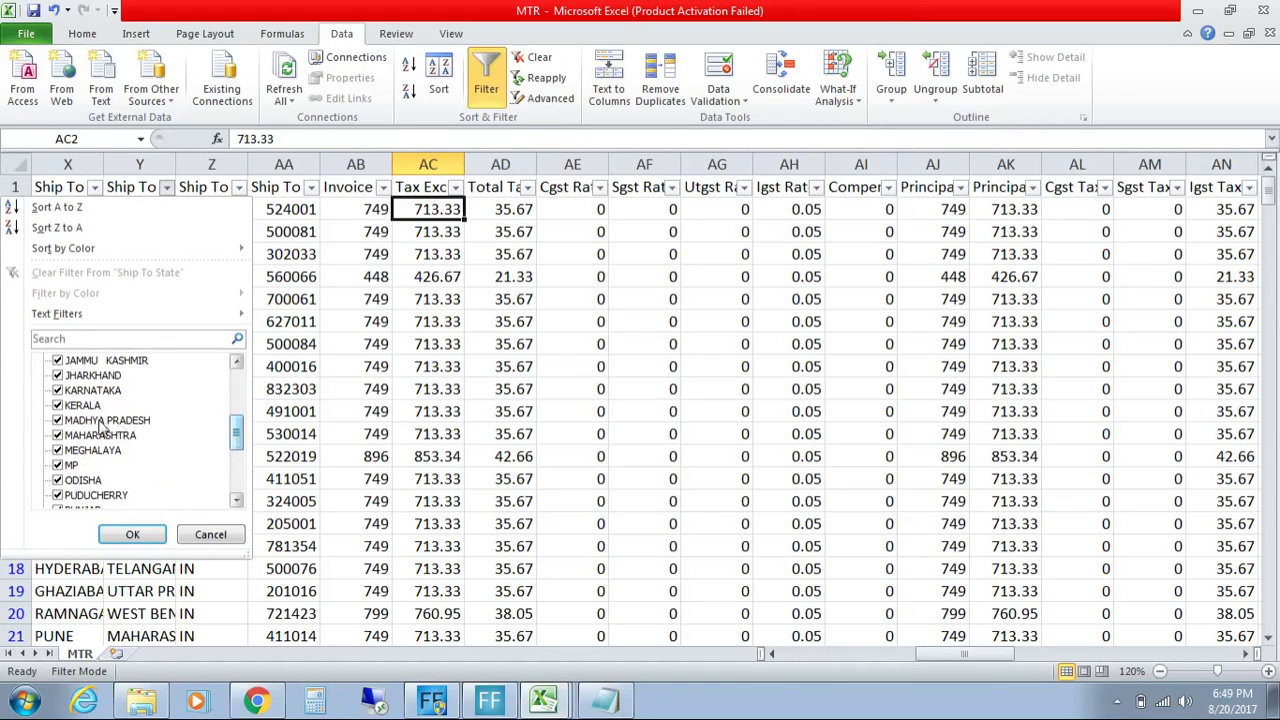
click(237, 500)
click(237, 500)
click(237, 500)
click(237, 500)
click(237, 500)
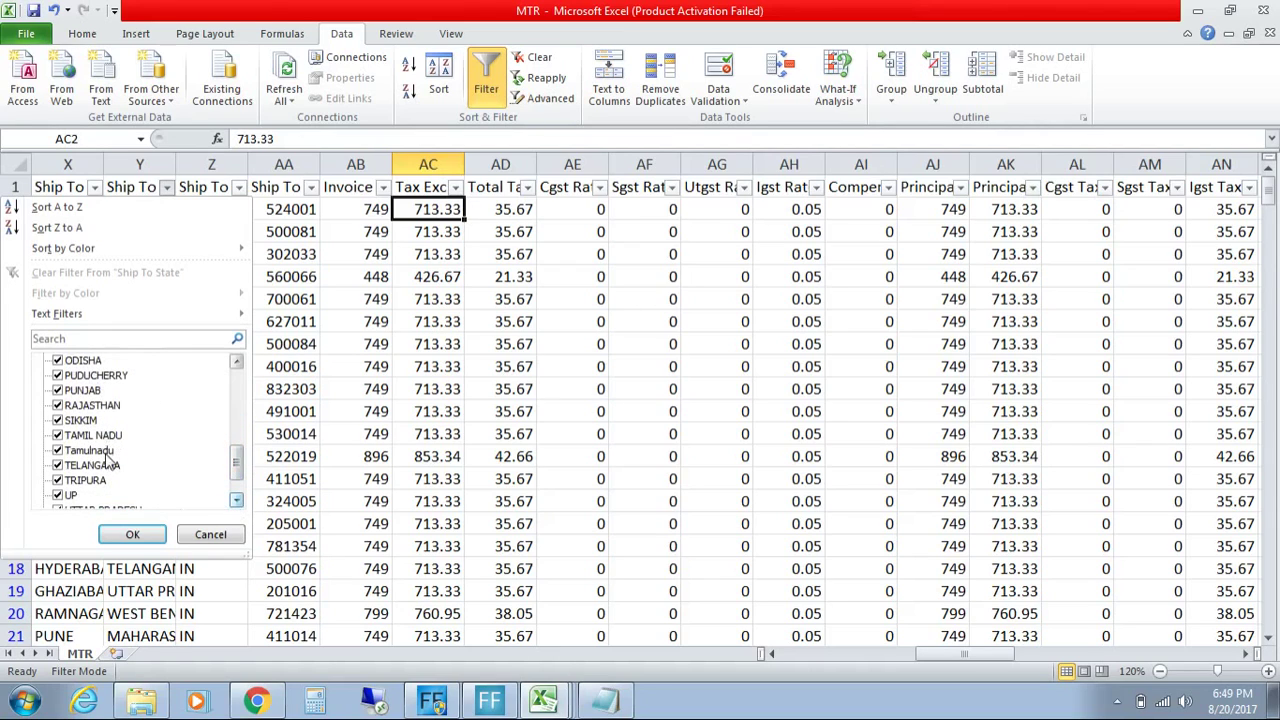
click(237, 500)
click(237, 500)
click(237, 500)
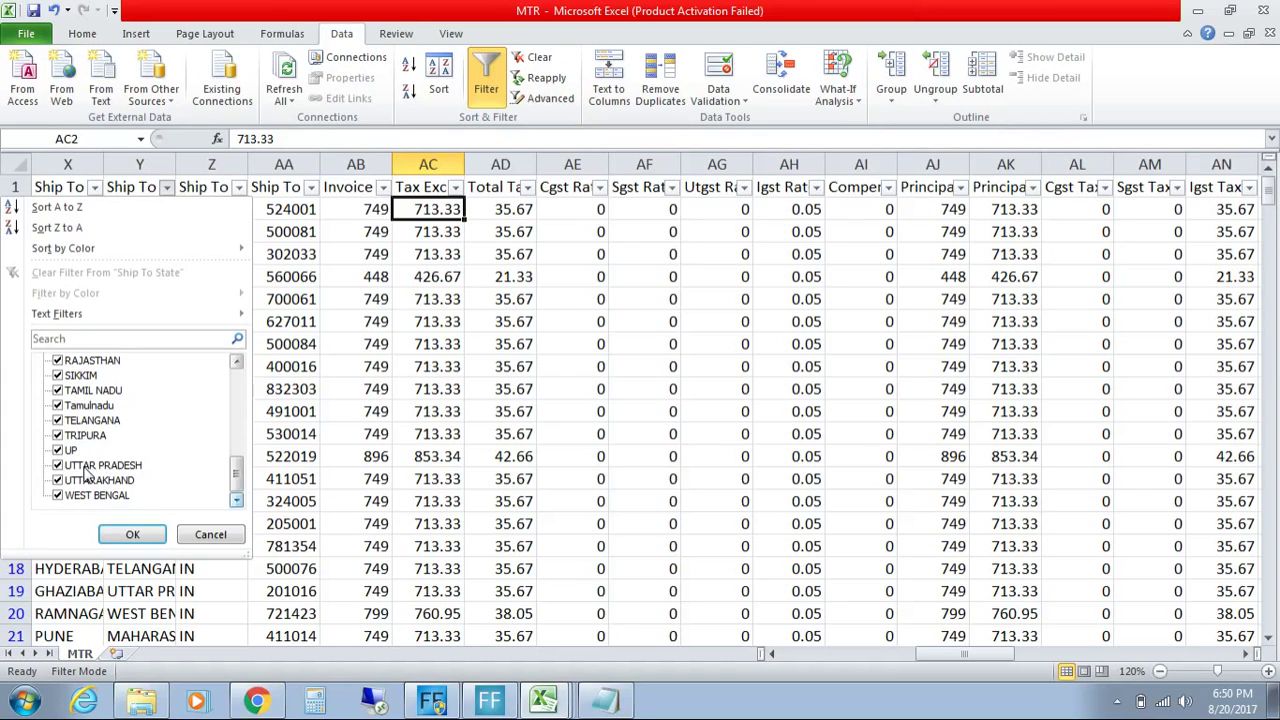
click(210, 534)
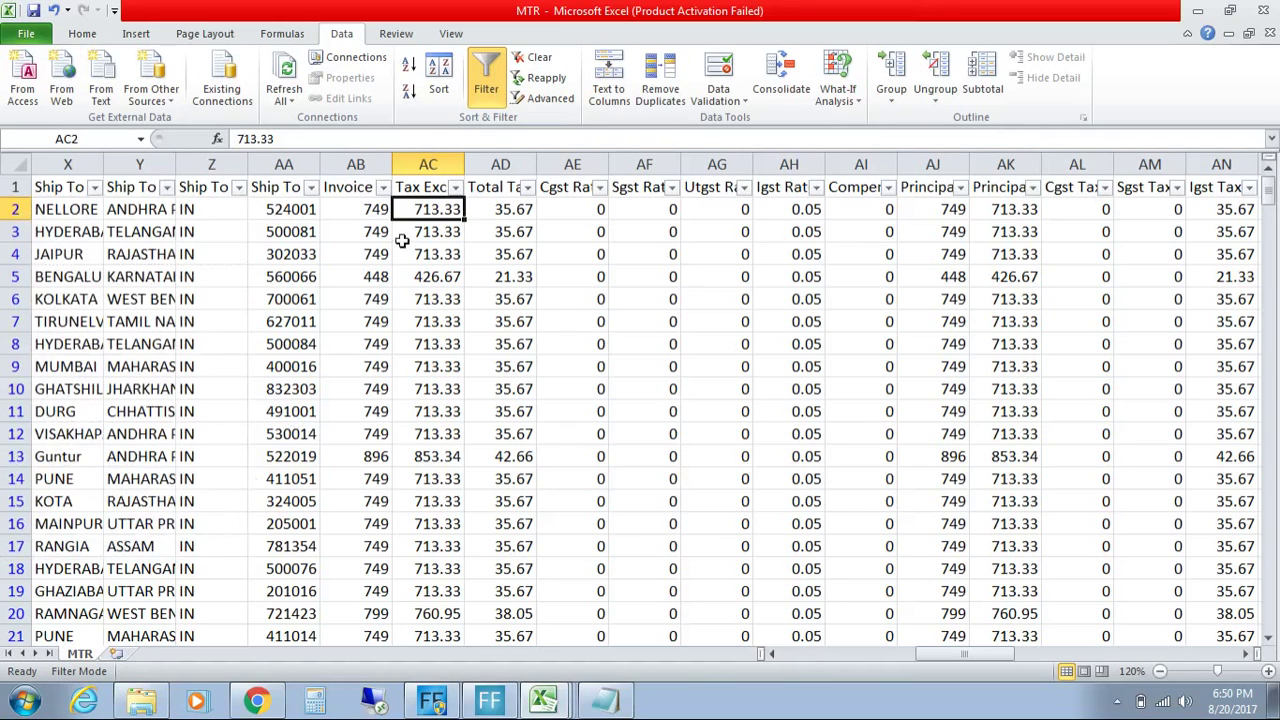
Step: Clear all states in the Ship To State filter and tick only UP and UTTAR PRADESH
click(166, 188)
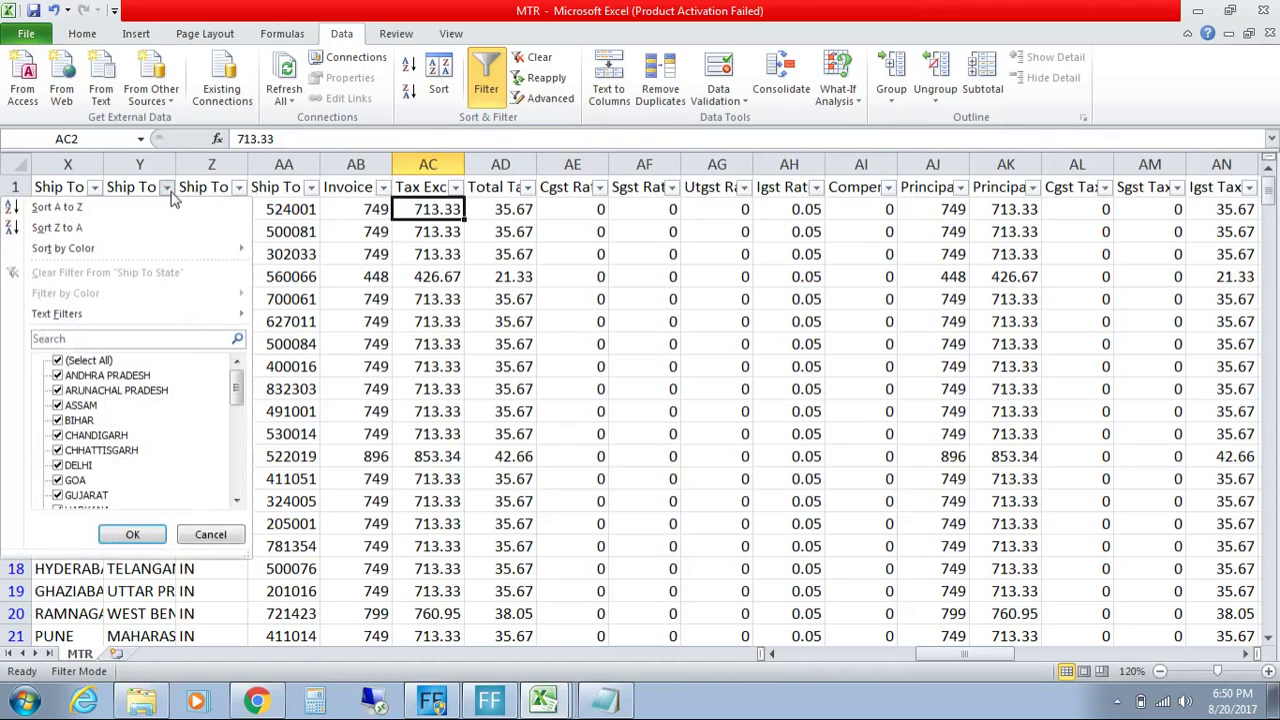
drag(238, 388, 230, 480)
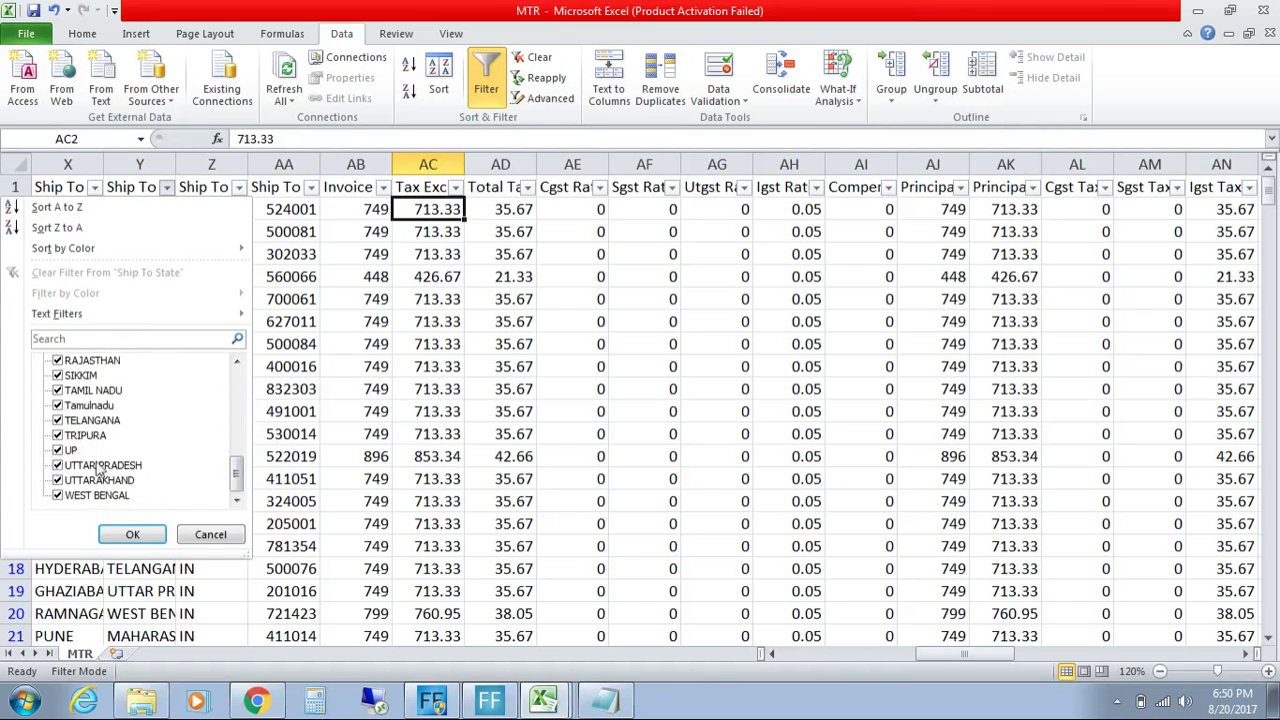
drag(242, 472, 239, 345)
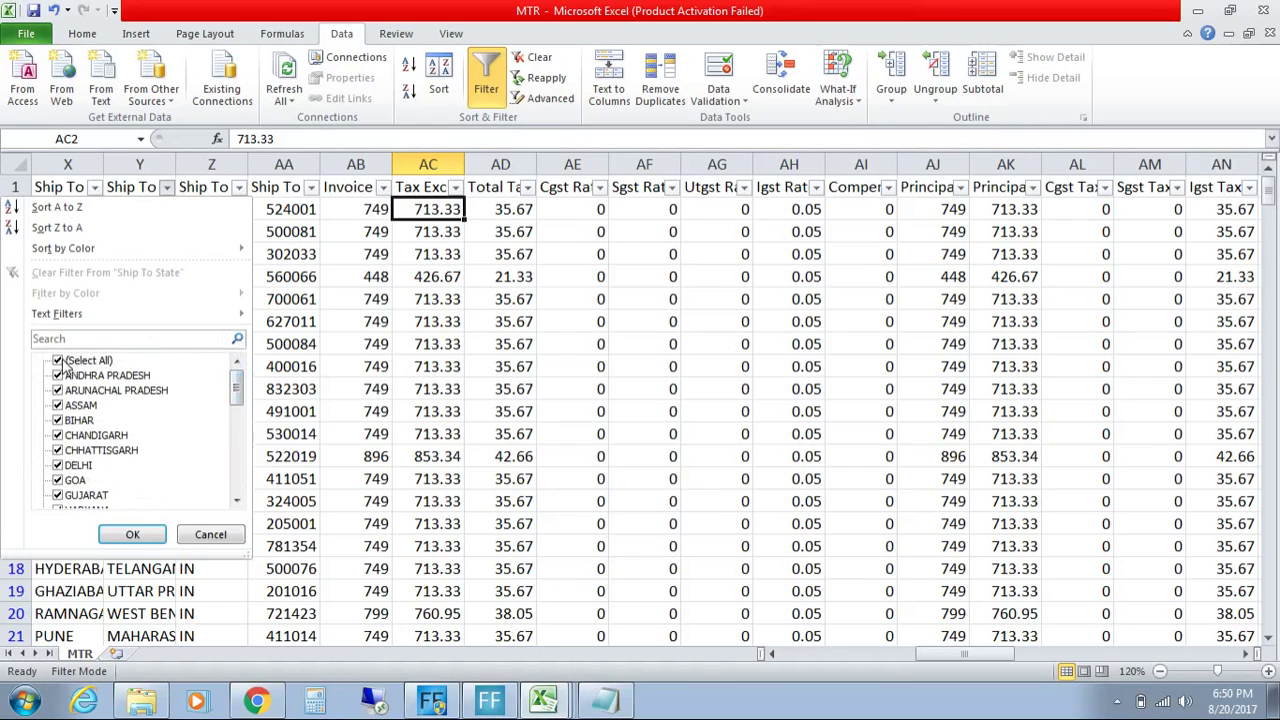
click(66, 362)
drag(241, 395, 237, 487)
click(57, 450)
click(57, 465)
Step: Apply the state filter and check the UP / NOIDA entry in row 463
click(132, 534)
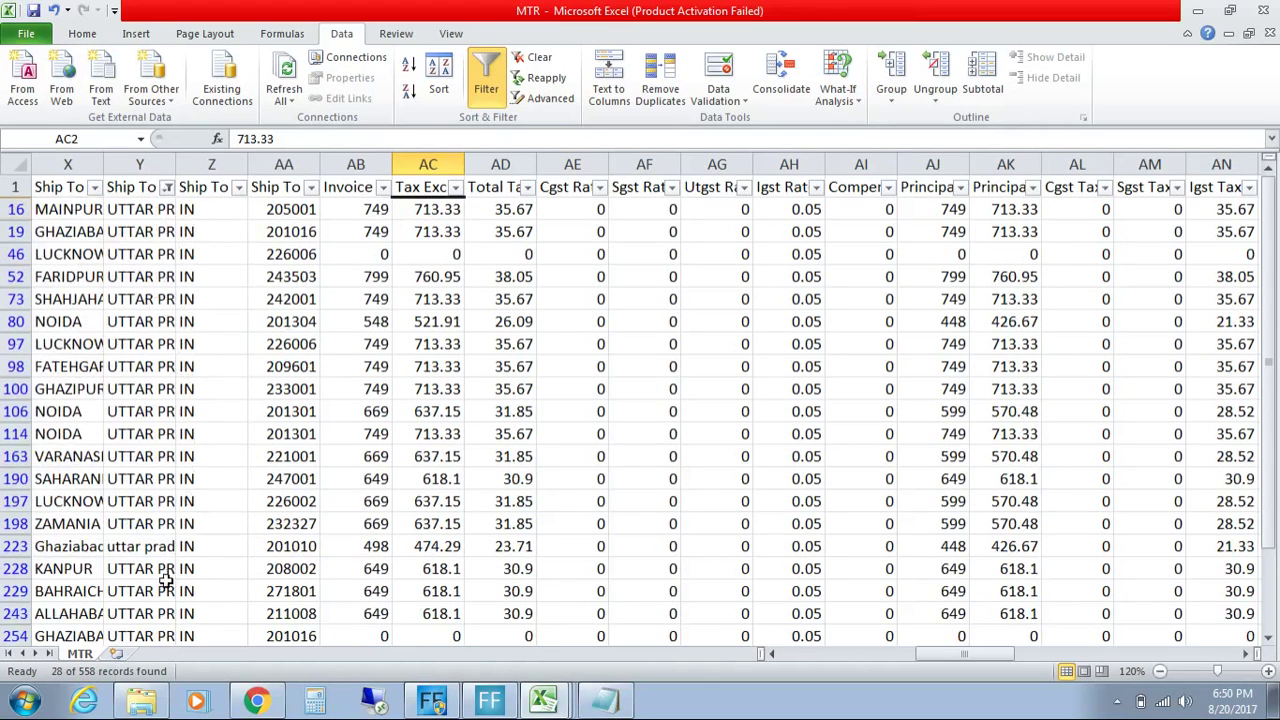
drag(1268, 352, 1265, 466)
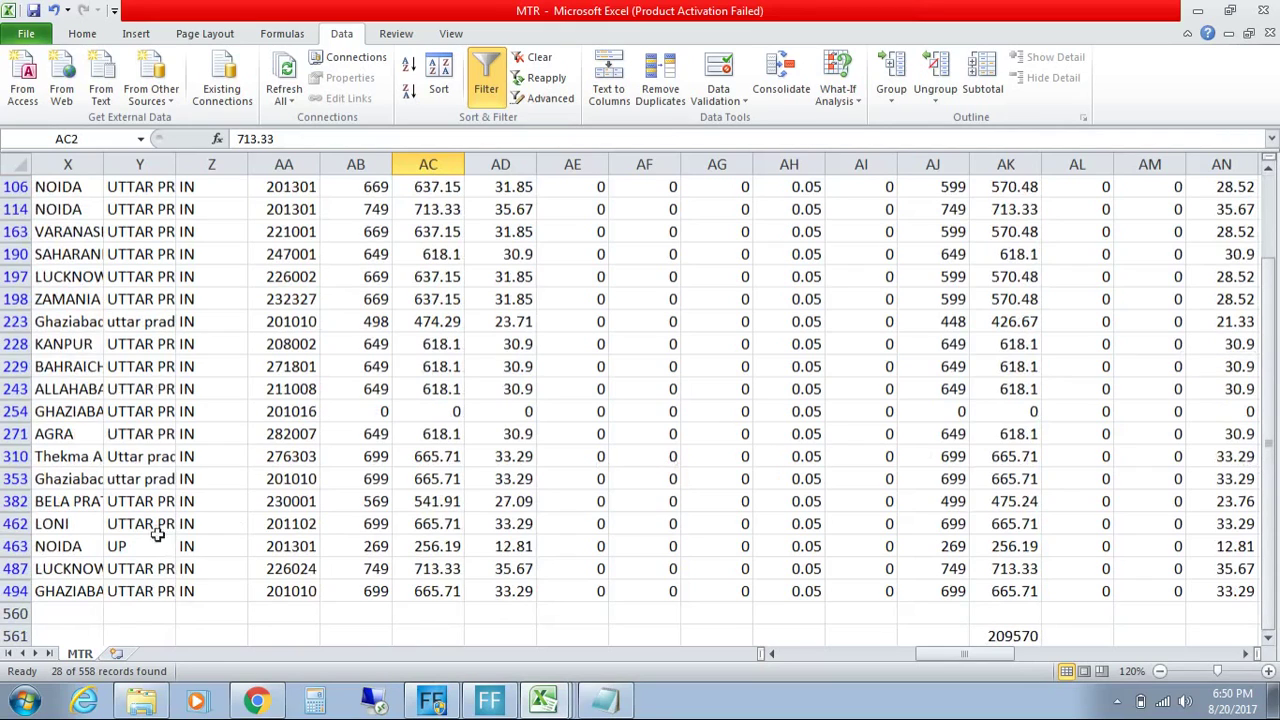
click(131, 550)
click(90, 549)
click(138, 551)
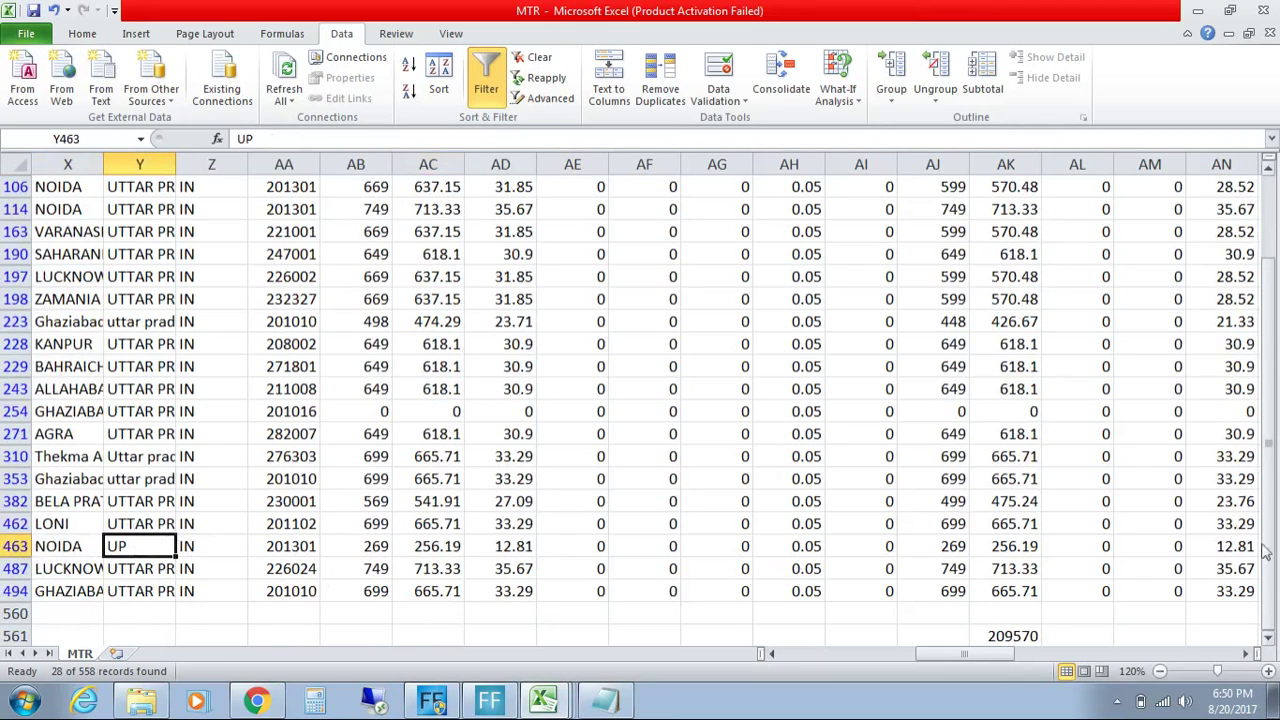
Step: Copy the filtered Uttar Pradesh taxable amounts and tax from AC16:AD494
drag(1270, 550, 1270, 420)
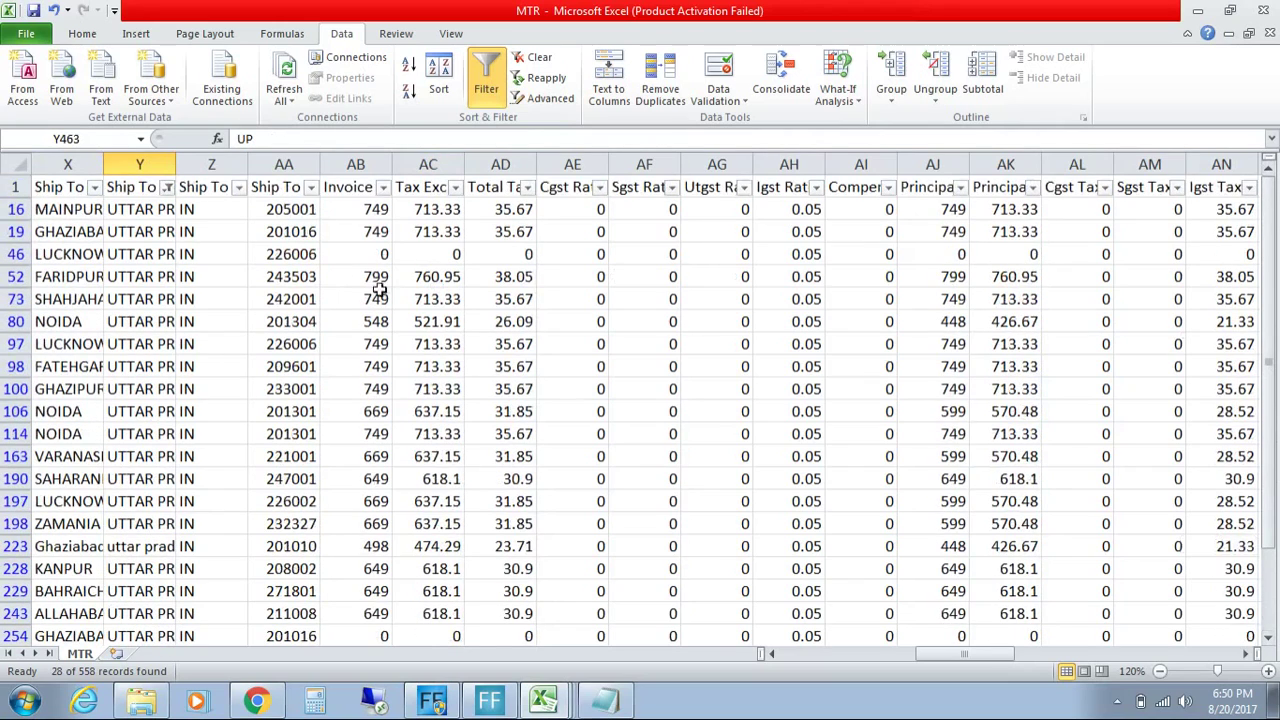
drag(426, 210, 484, 625)
key(ctrl+c)
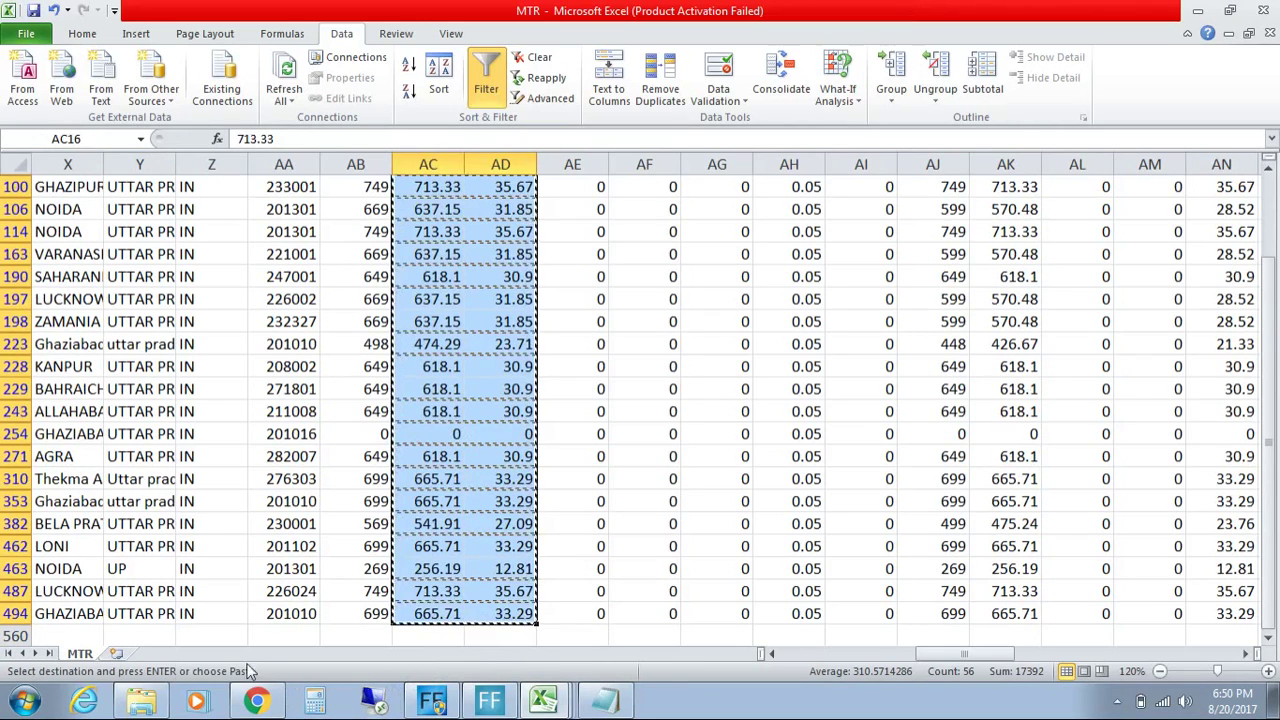
click(564, 659)
Step: Paste the copied Uttar Pradesh figures into Book1's empty Sheet3
click(226, 656)
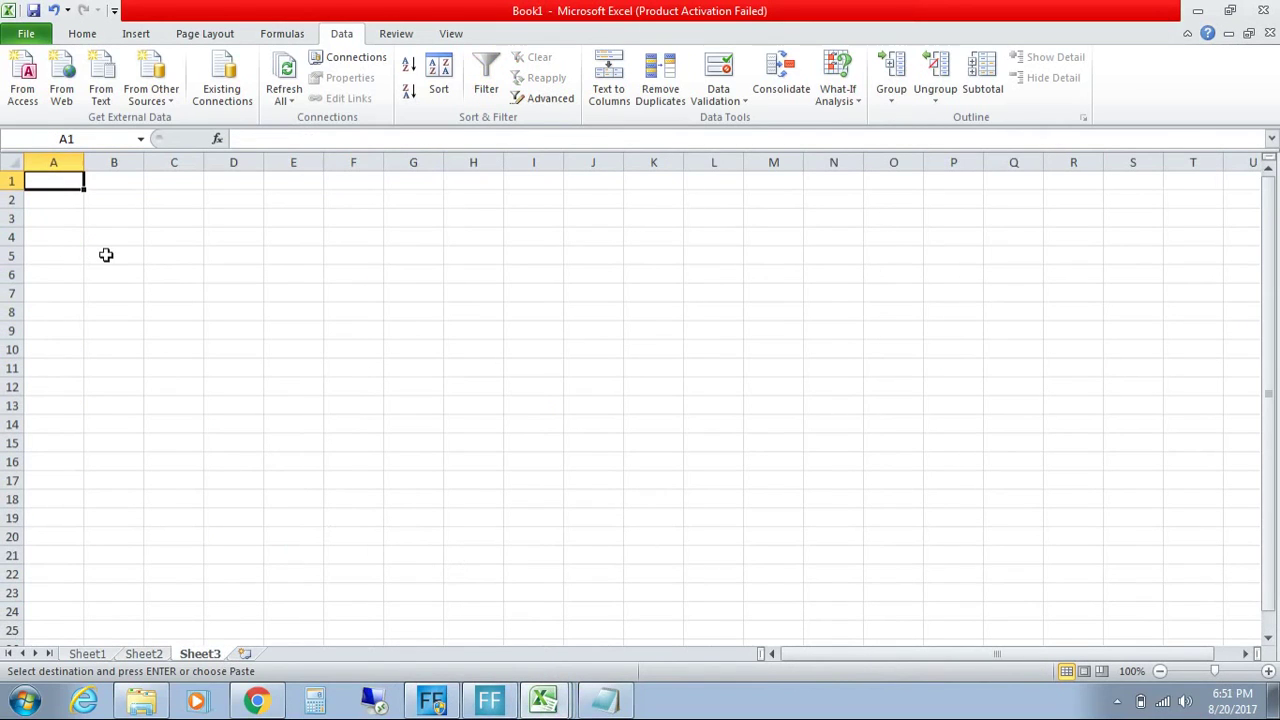
key(ctrl+v)
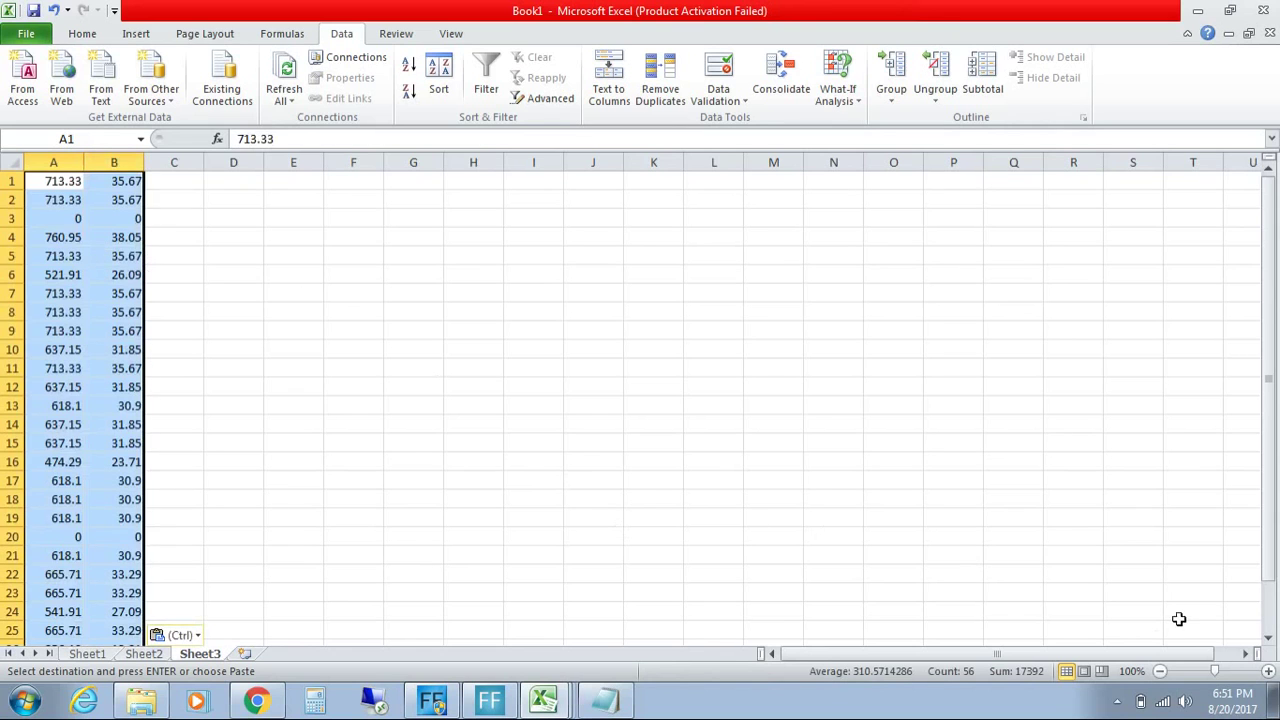
click(1268, 671)
click(1268, 671)
click(1268, 671)
drag(1273, 416, 1273, 424)
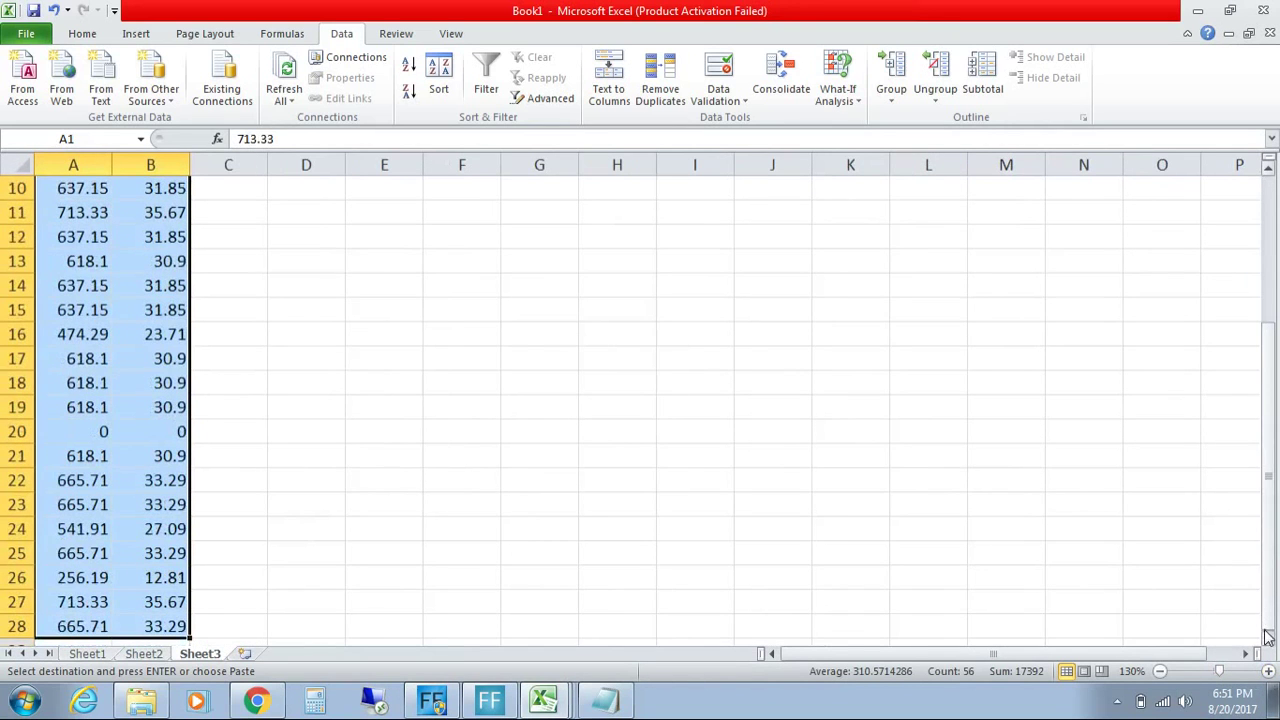
click(1267, 641)
scroll(1267, 645, down, 1)
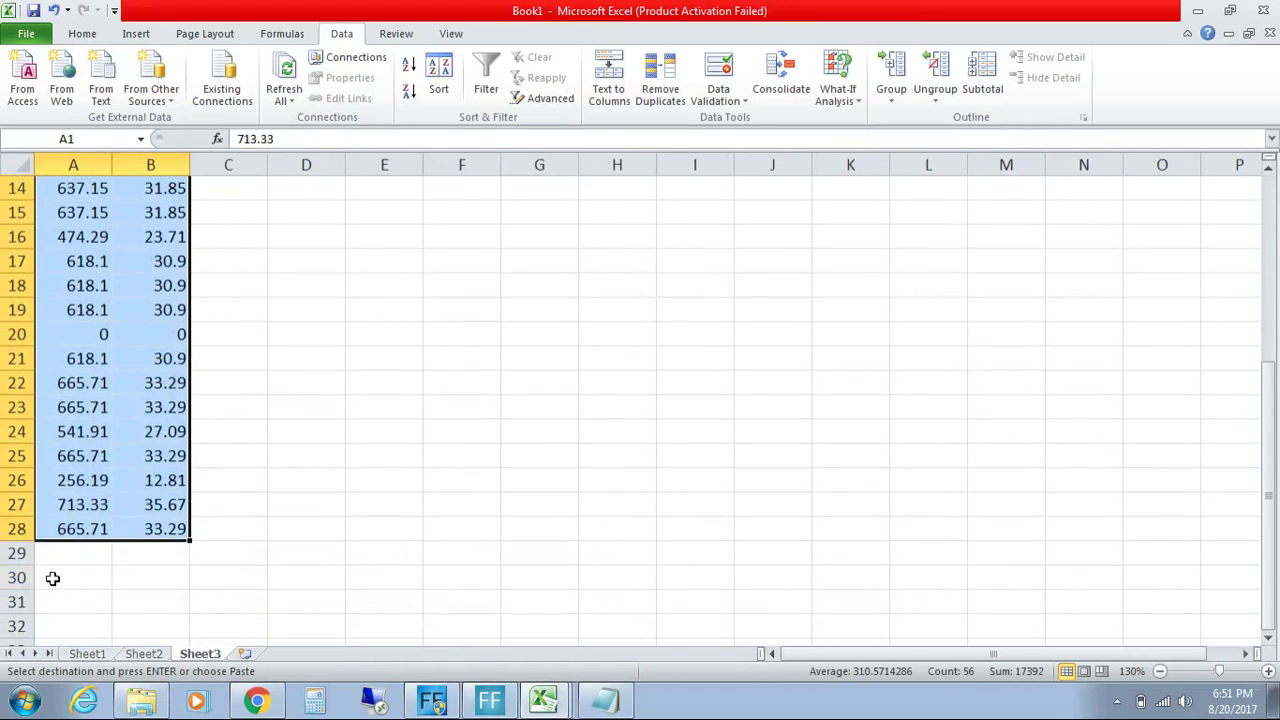
Step: Total columns A and B in row 30 with =SUM(A1:A28), giving 16563.8 and 828.17
double_click(54, 578)
text(=sum)
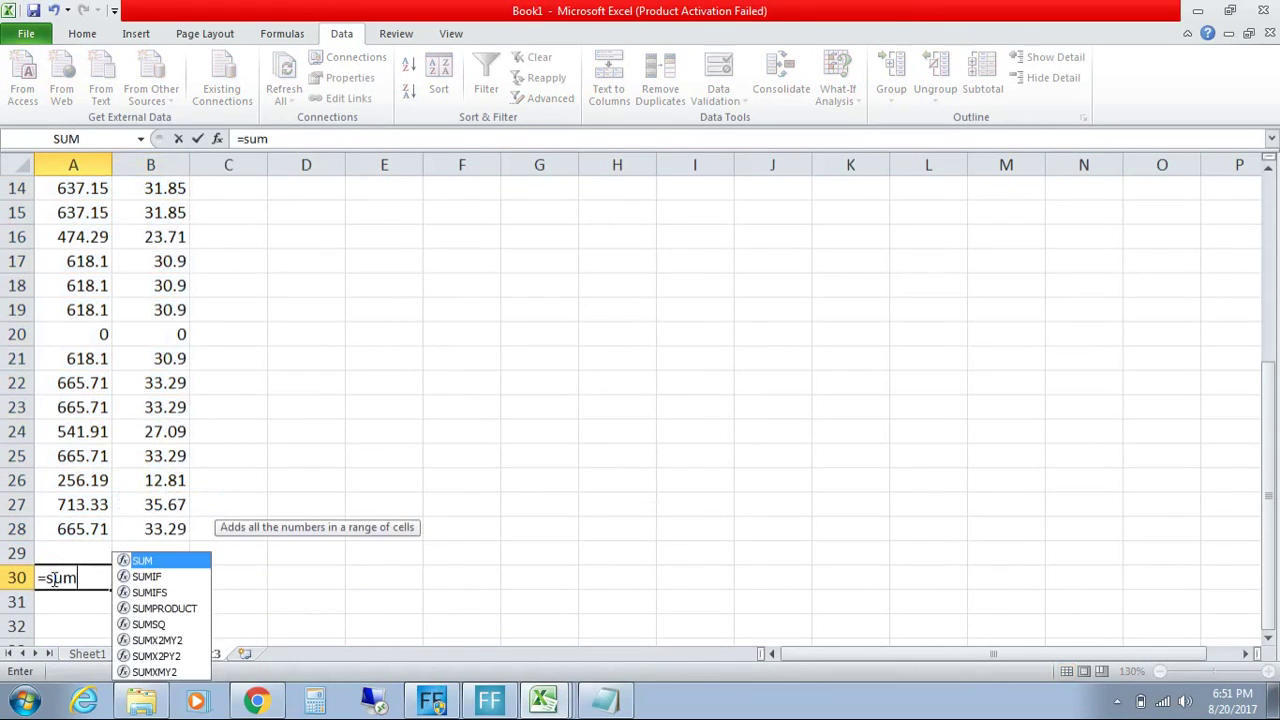
text((A1)
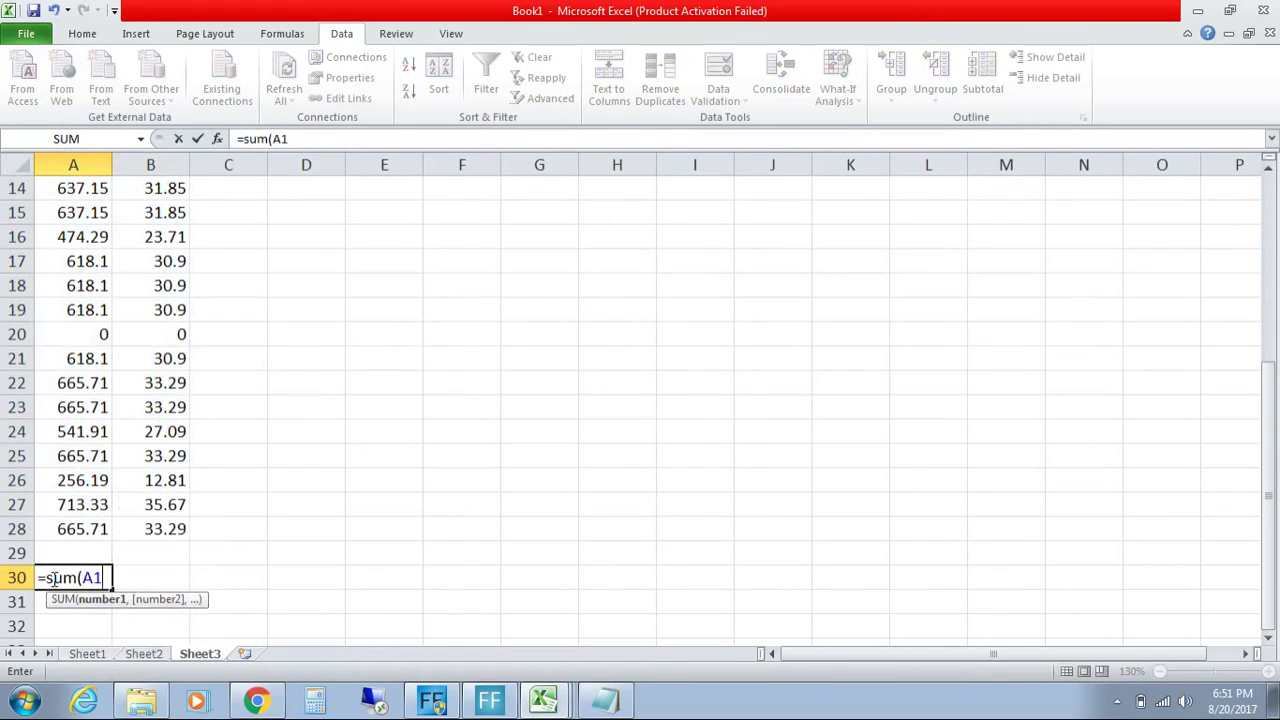
text(:A)
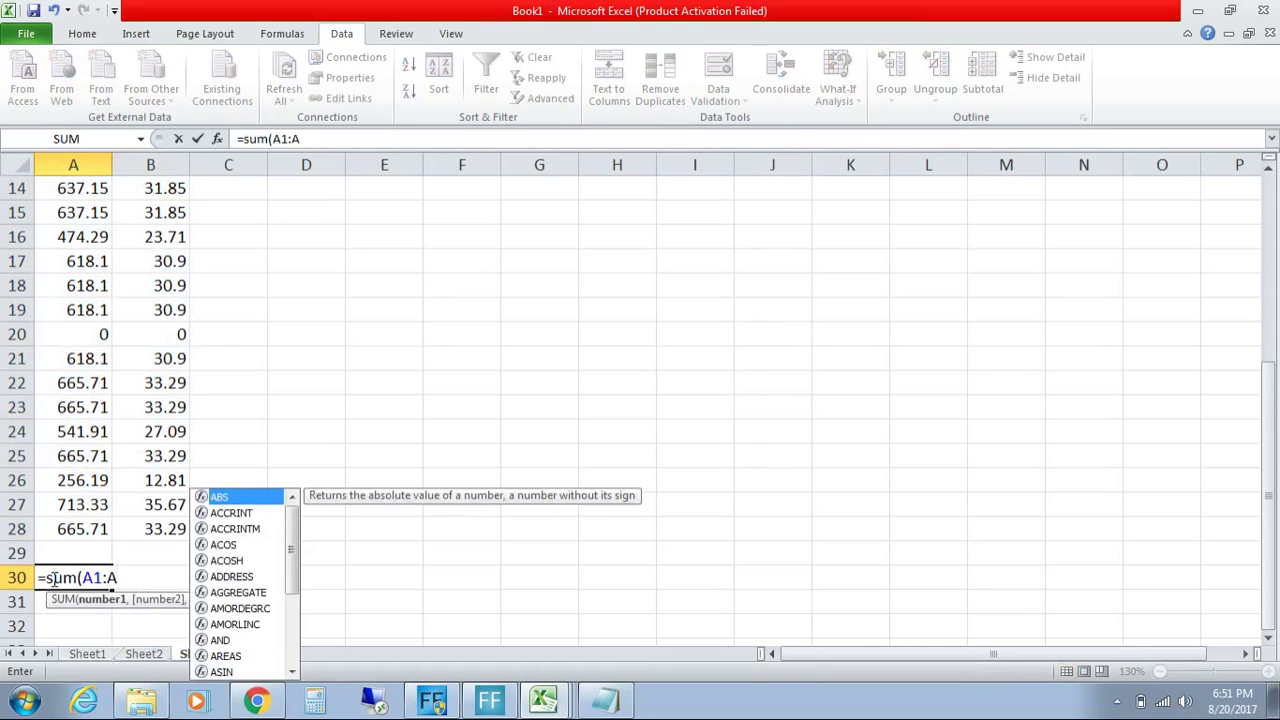
text(28)
key(Return)
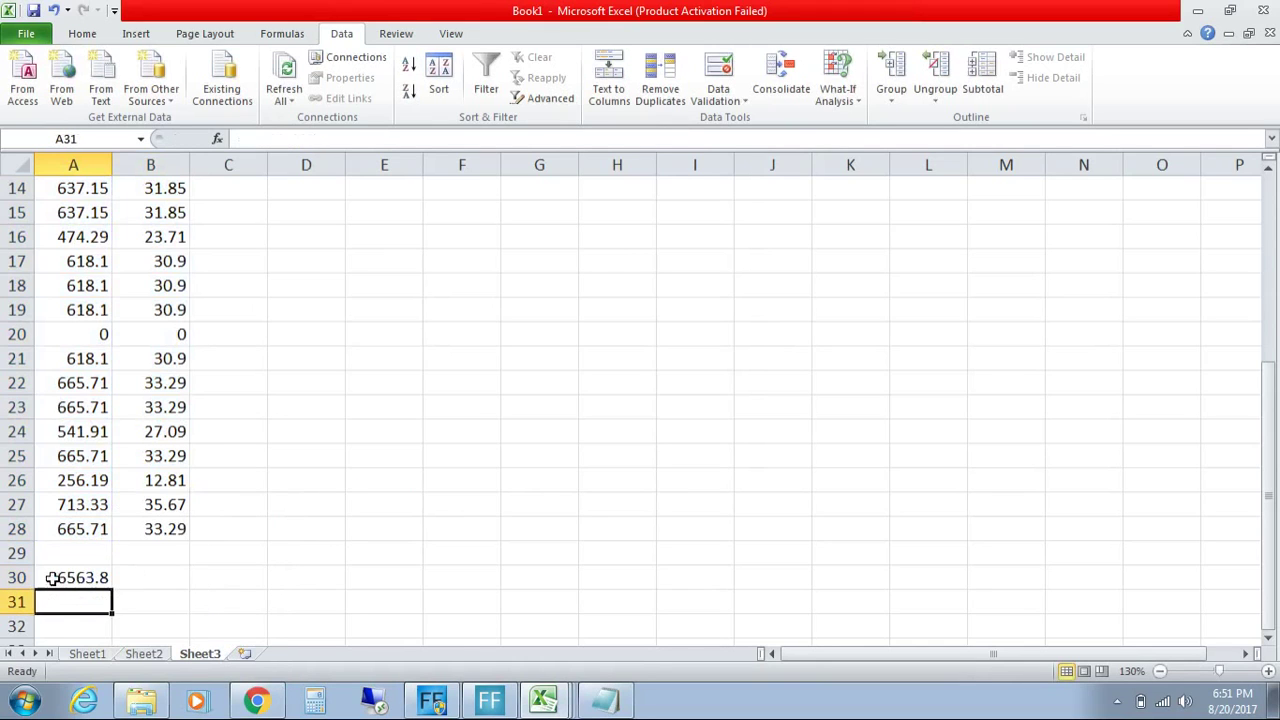
click(63, 576)
drag(112, 589, 155, 595)
click(100, 583)
click(160, 581)
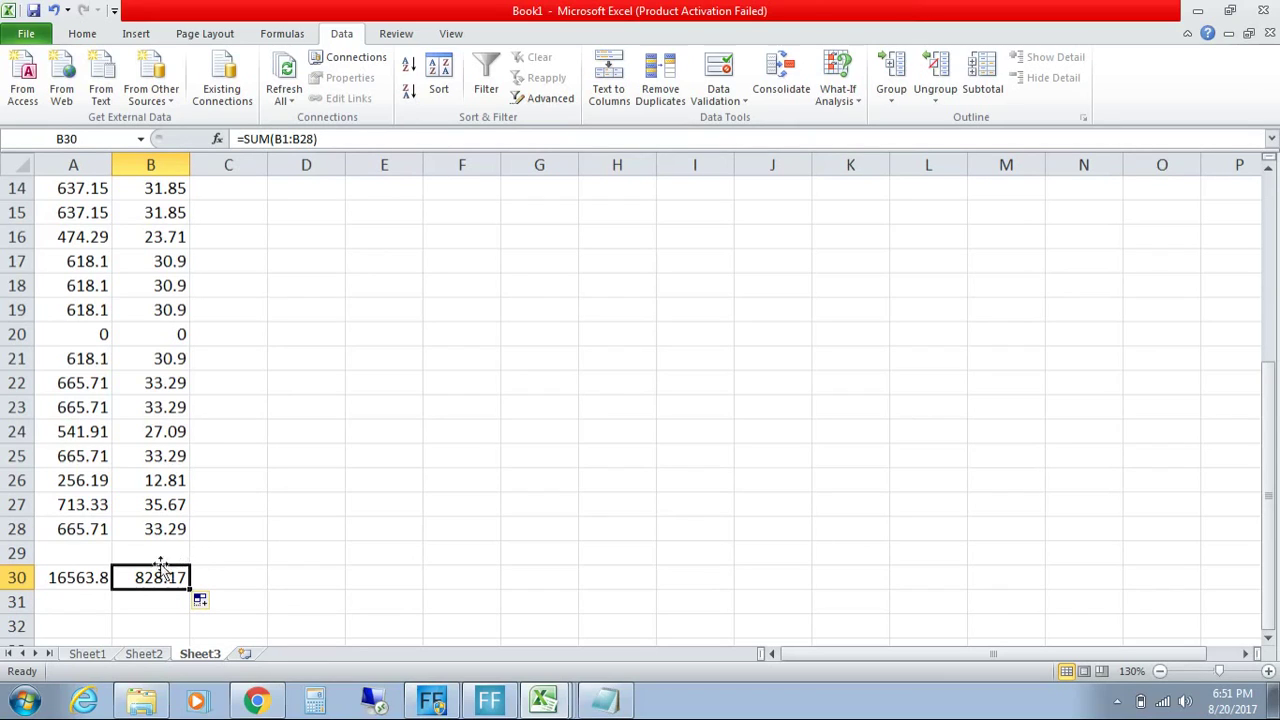
click(97, 578)
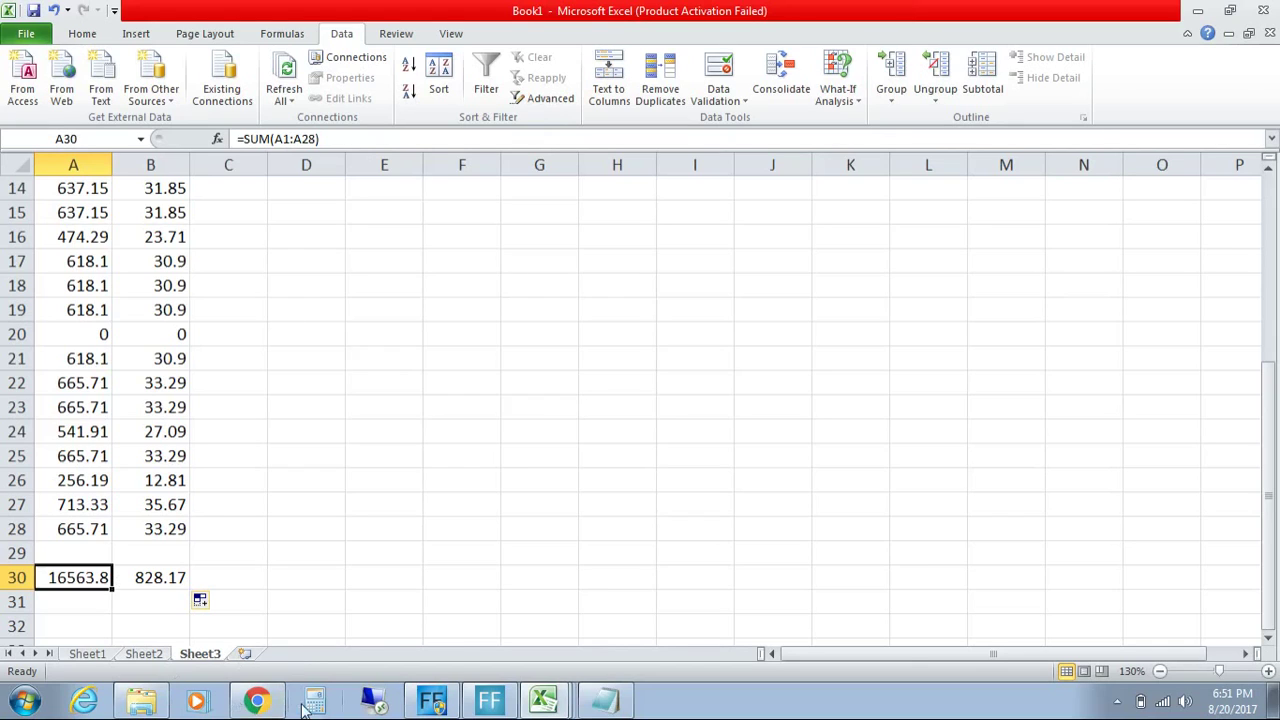
click(540, 603)
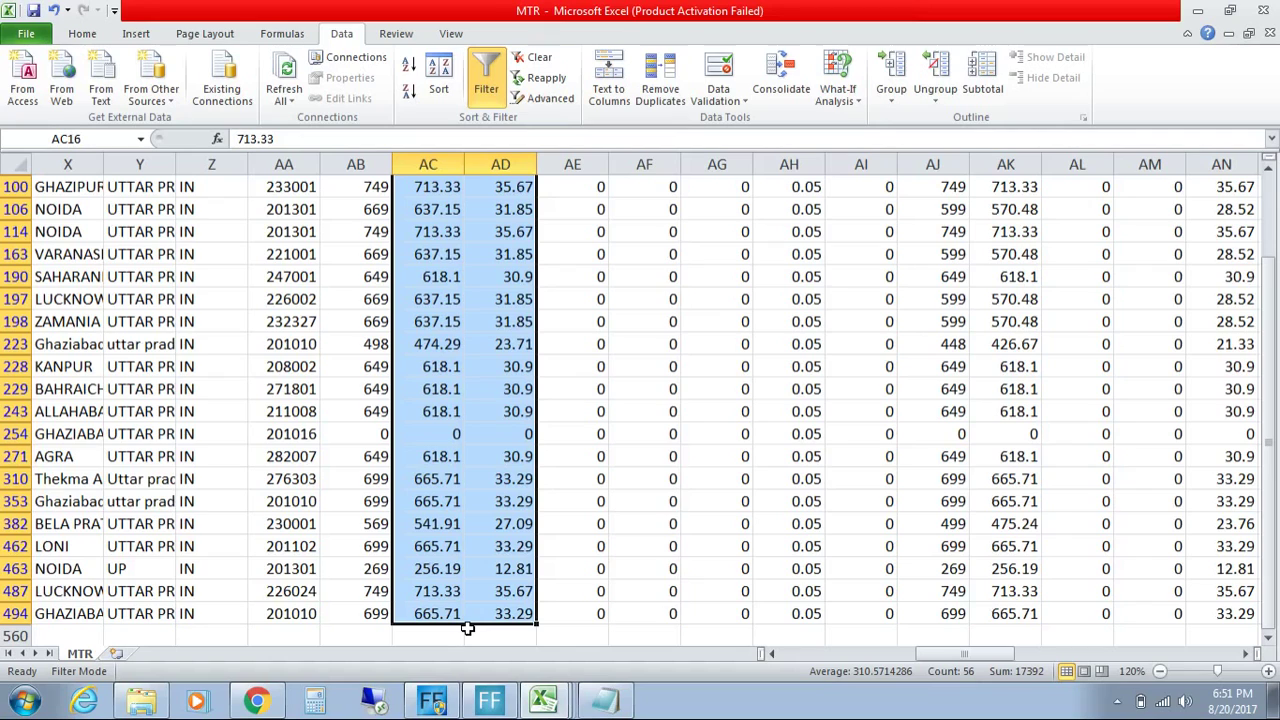
click(538, 709)
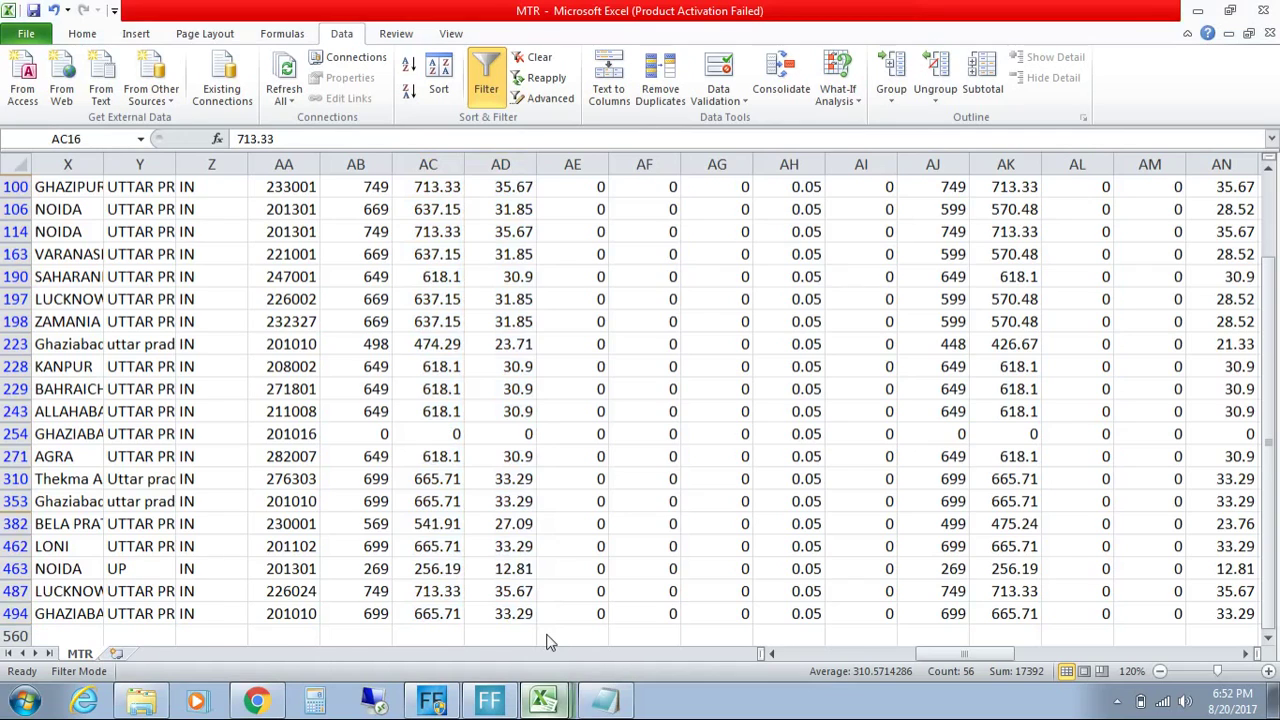
click(547, 635)
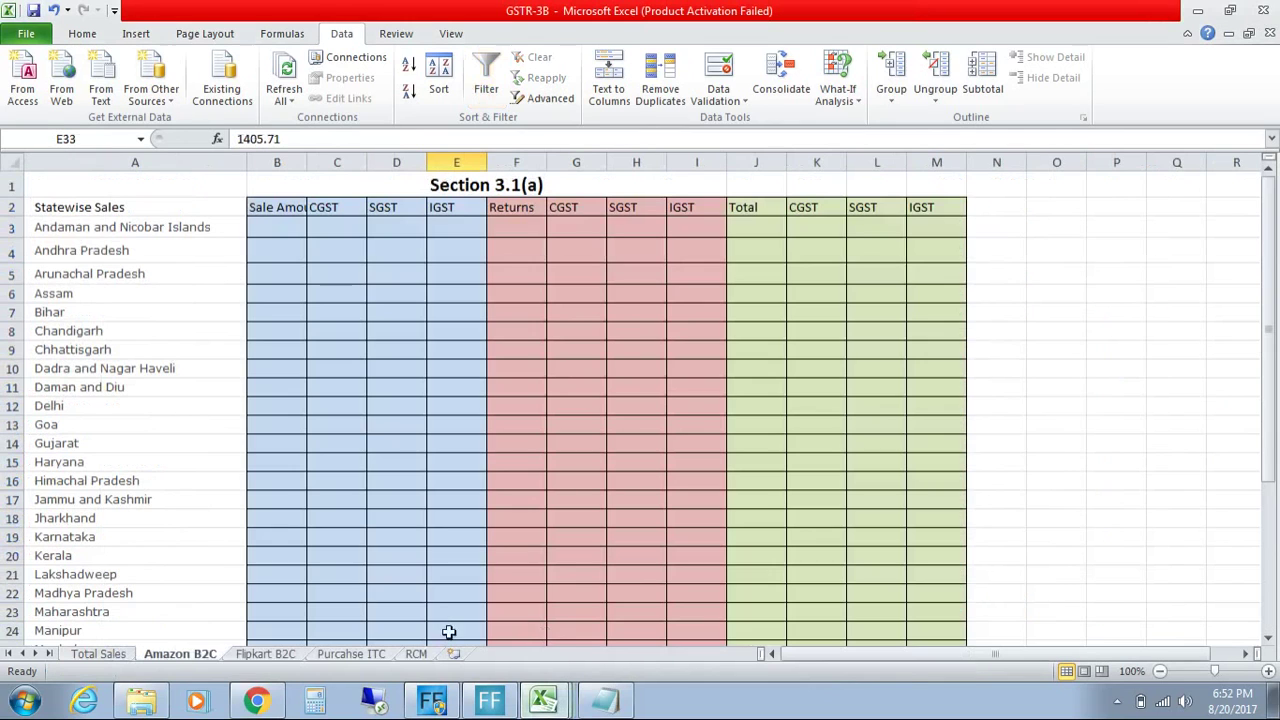
right_click(210, 656)
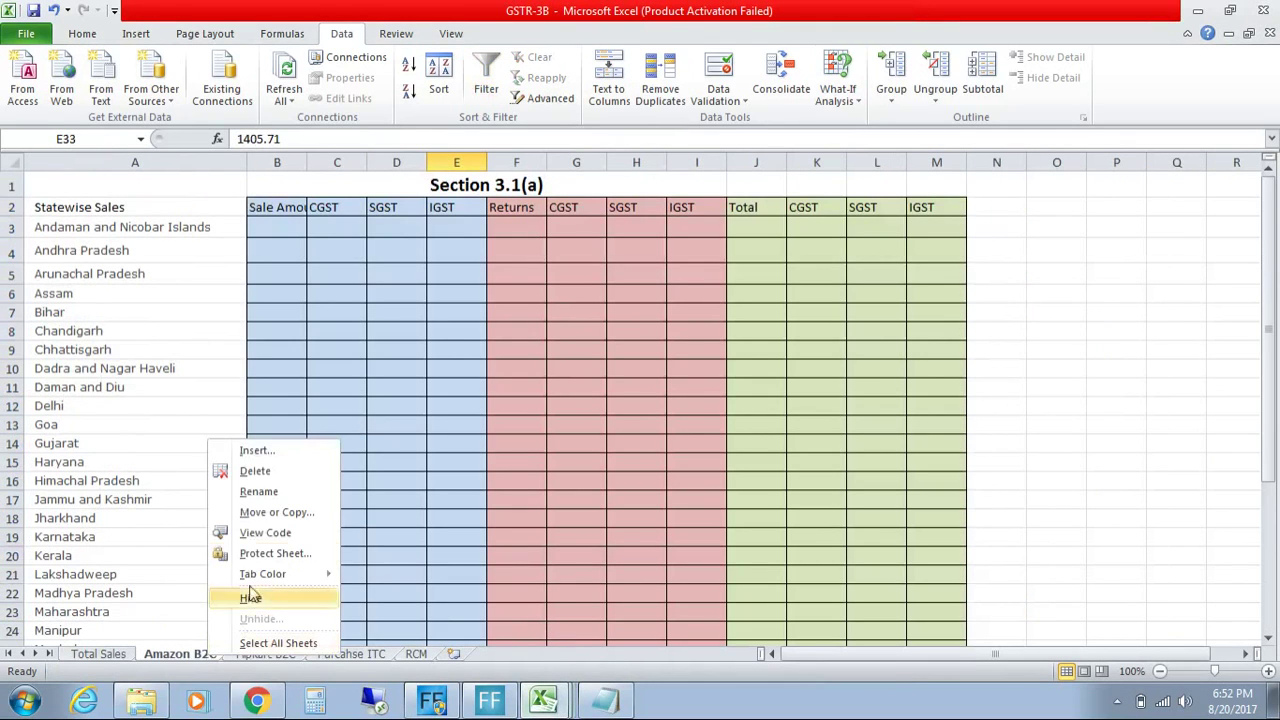
click(268, 493)
key(End)
text(Karnataka)
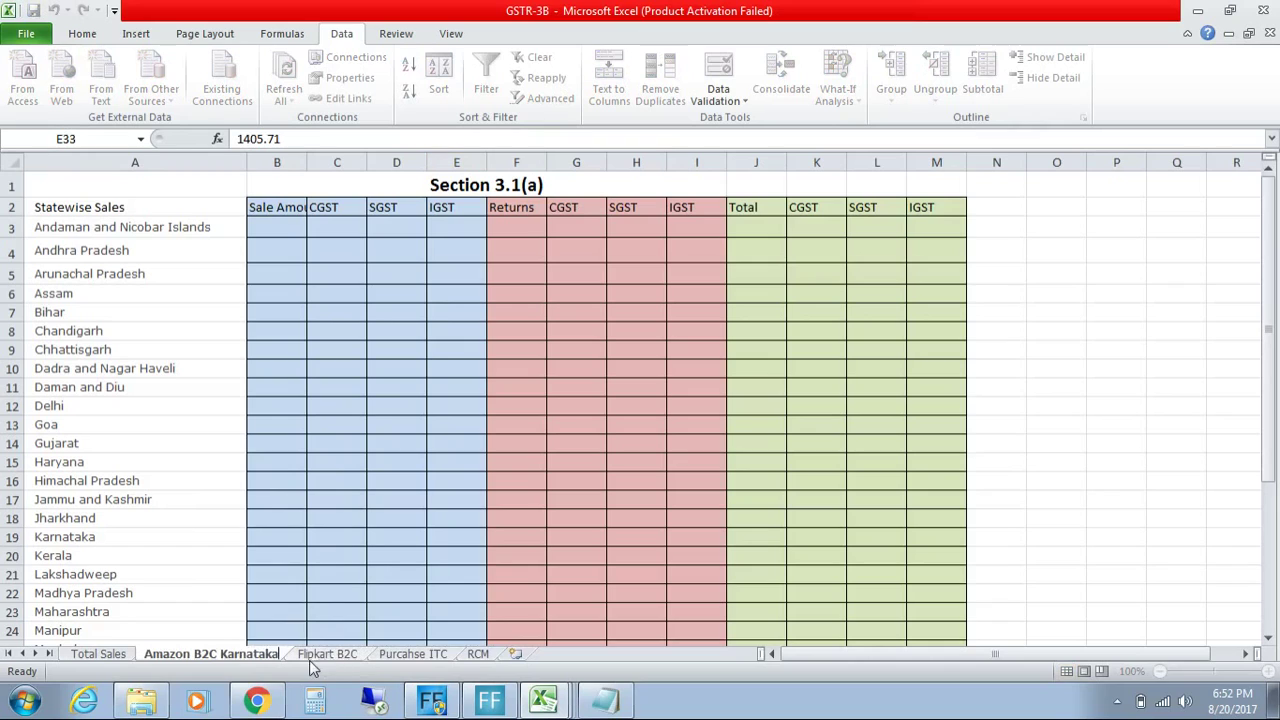
key(Return)
key(BackSpace)
key(BackSpace)
key(BackSpace)
key(BackSpace)
key(BackSpace)
key(BackSpace)
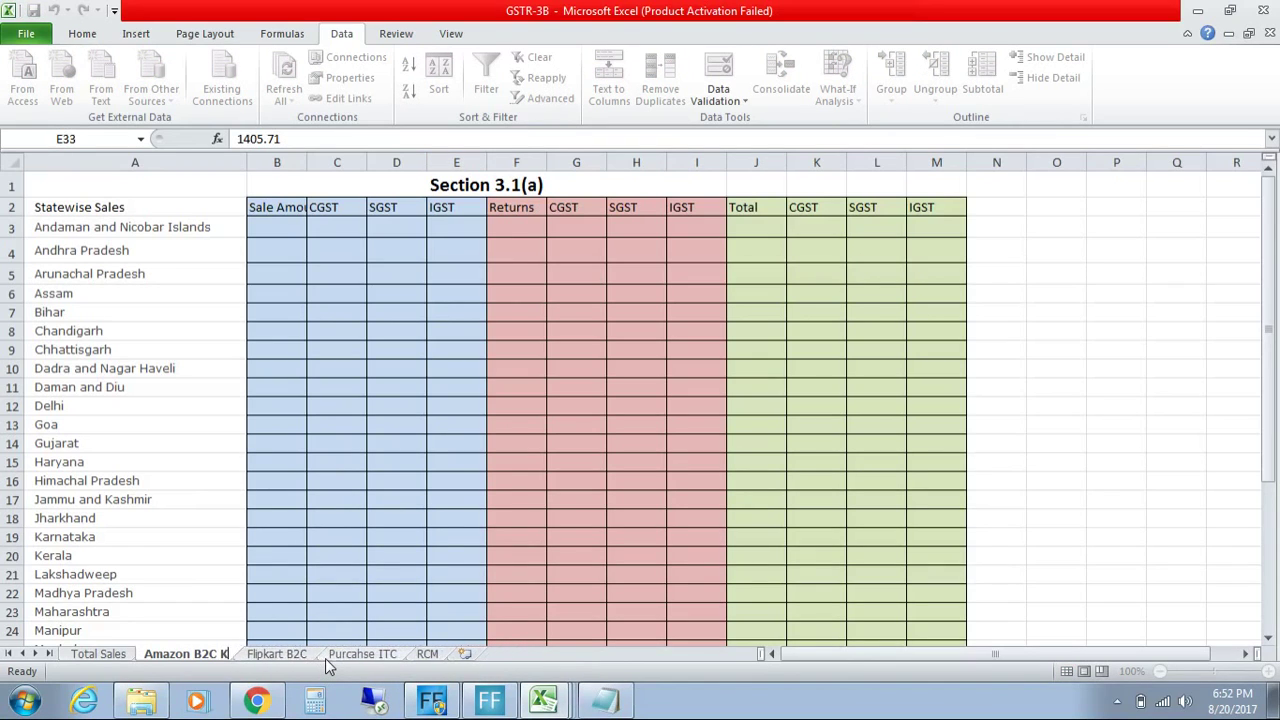
key(Return)
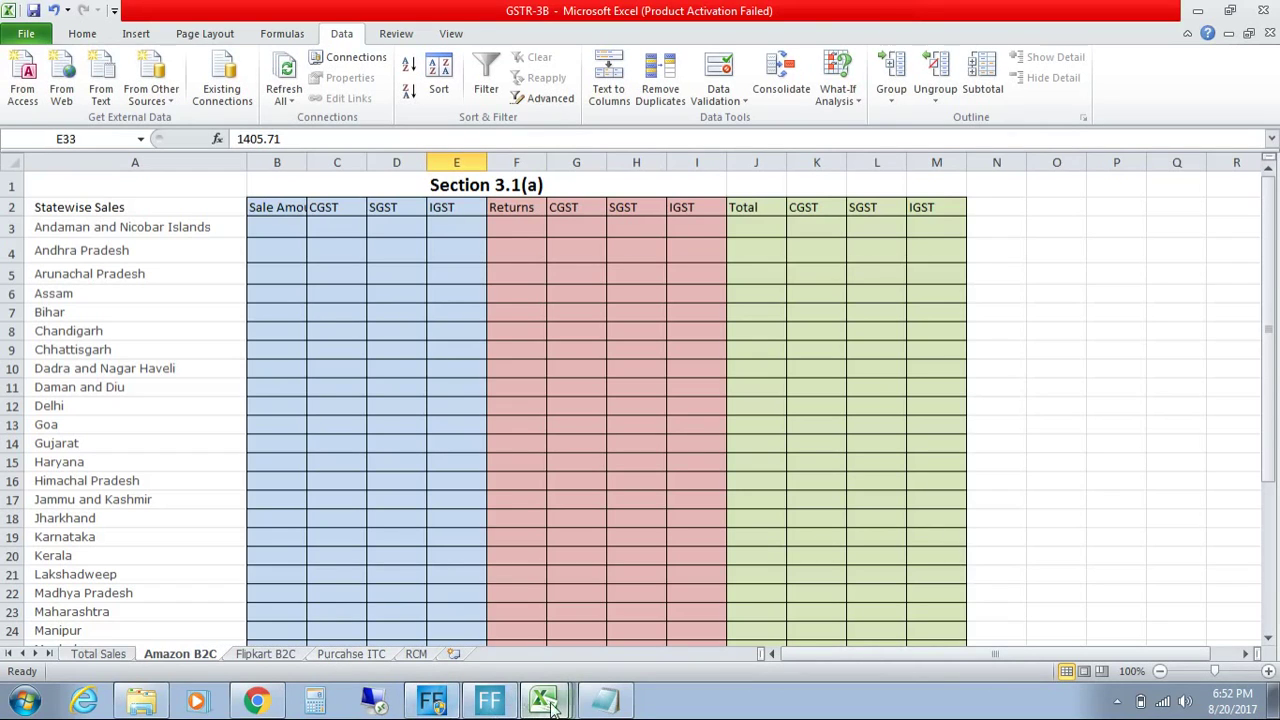
Step: Look over the filtered MTR invoices, including SATA-130 in row 228, then return to Book1
click(557, 592)
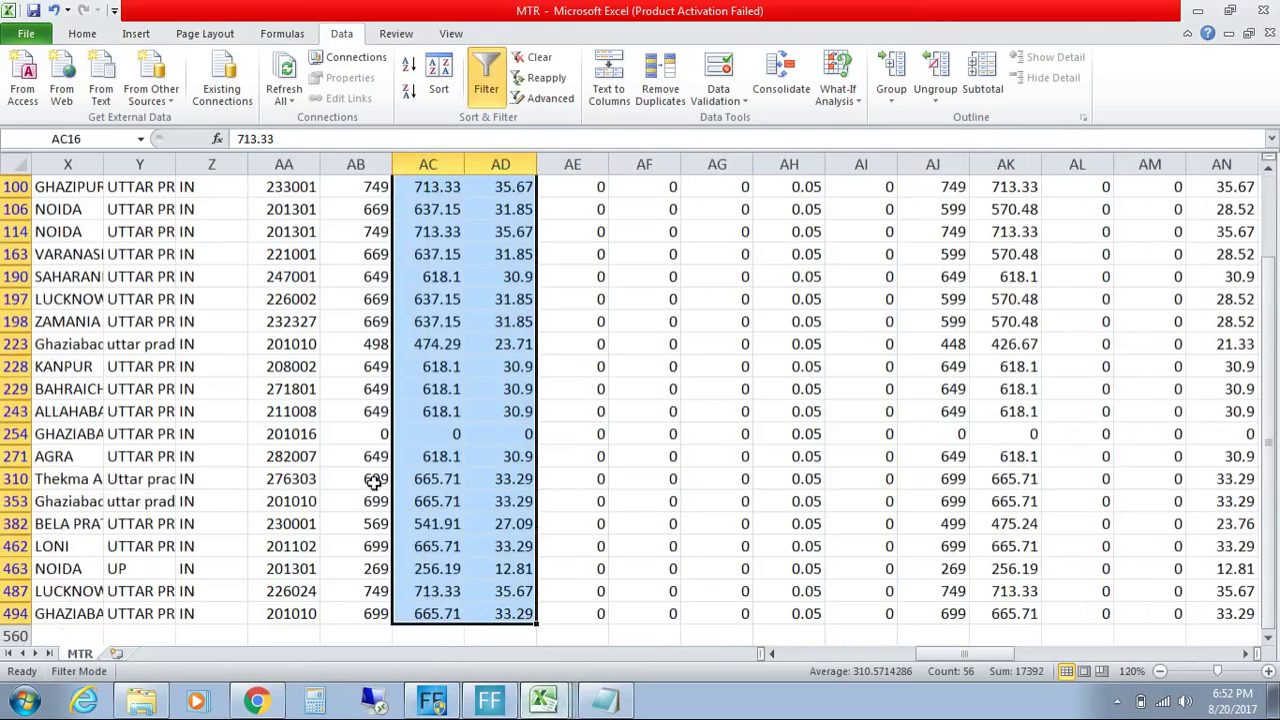
drag(940, 658, 770, 662)
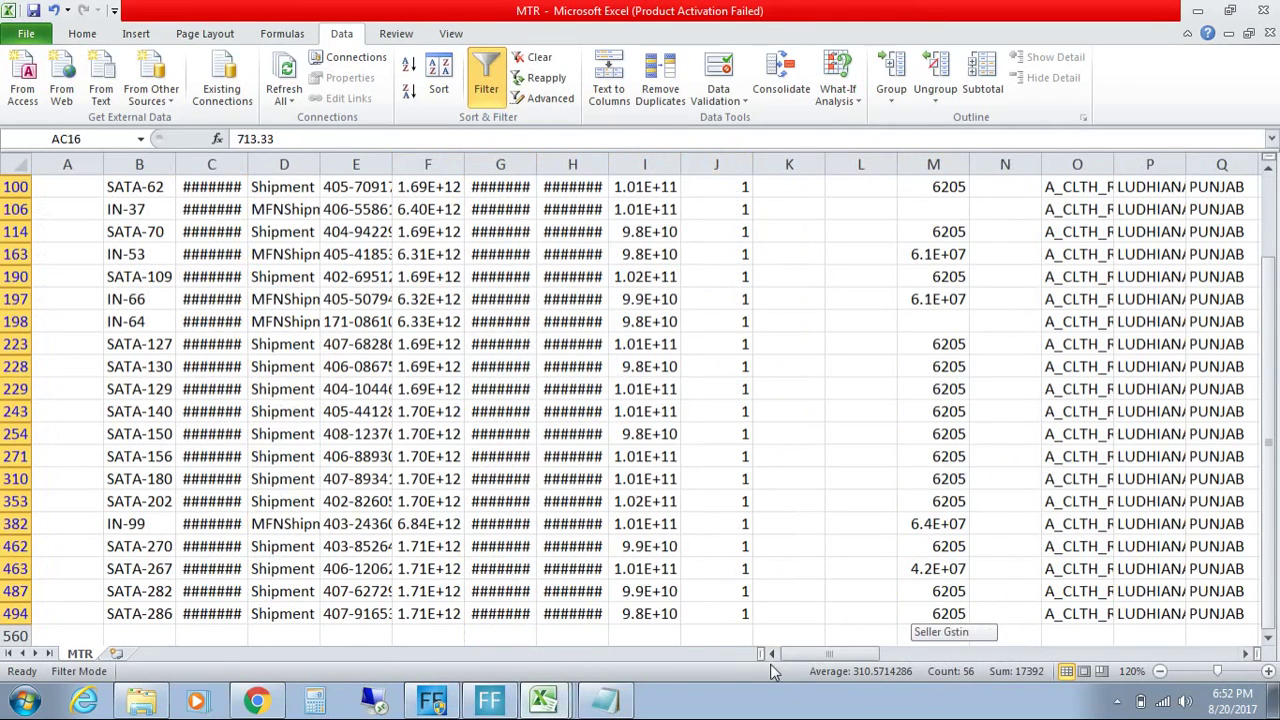
click(140, 366)
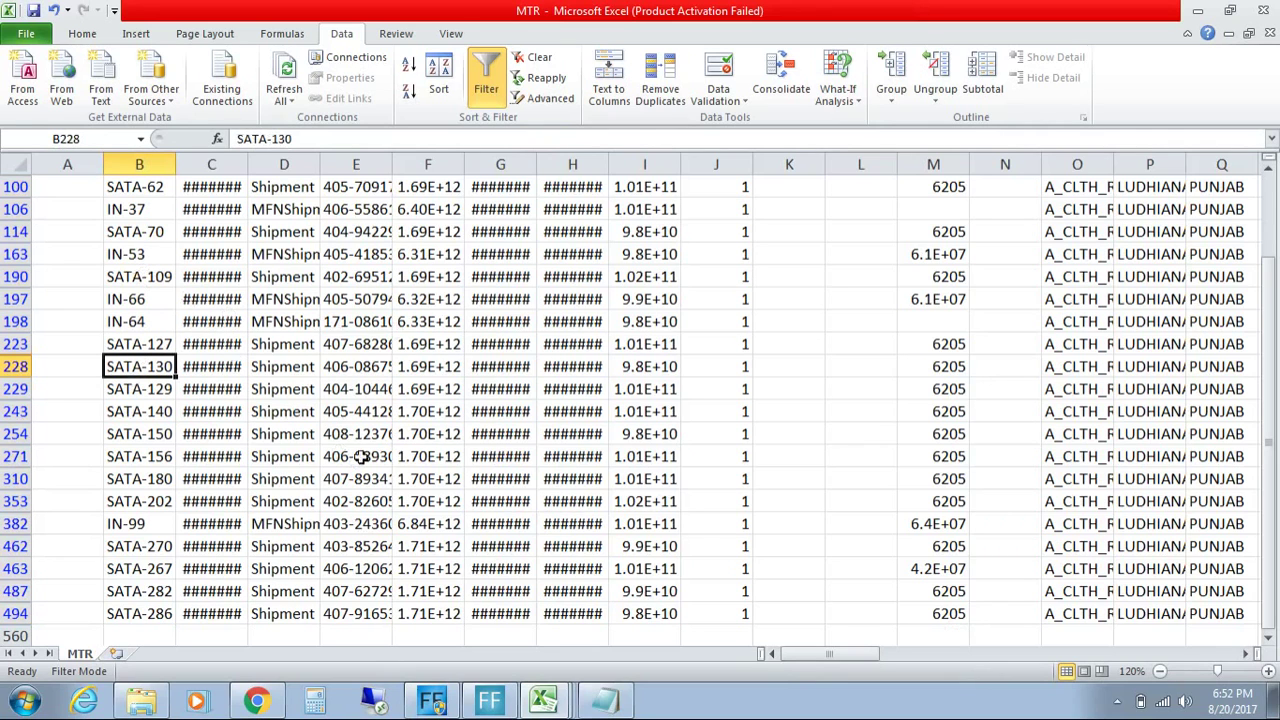
drag(1268, 448, 1272, 200)
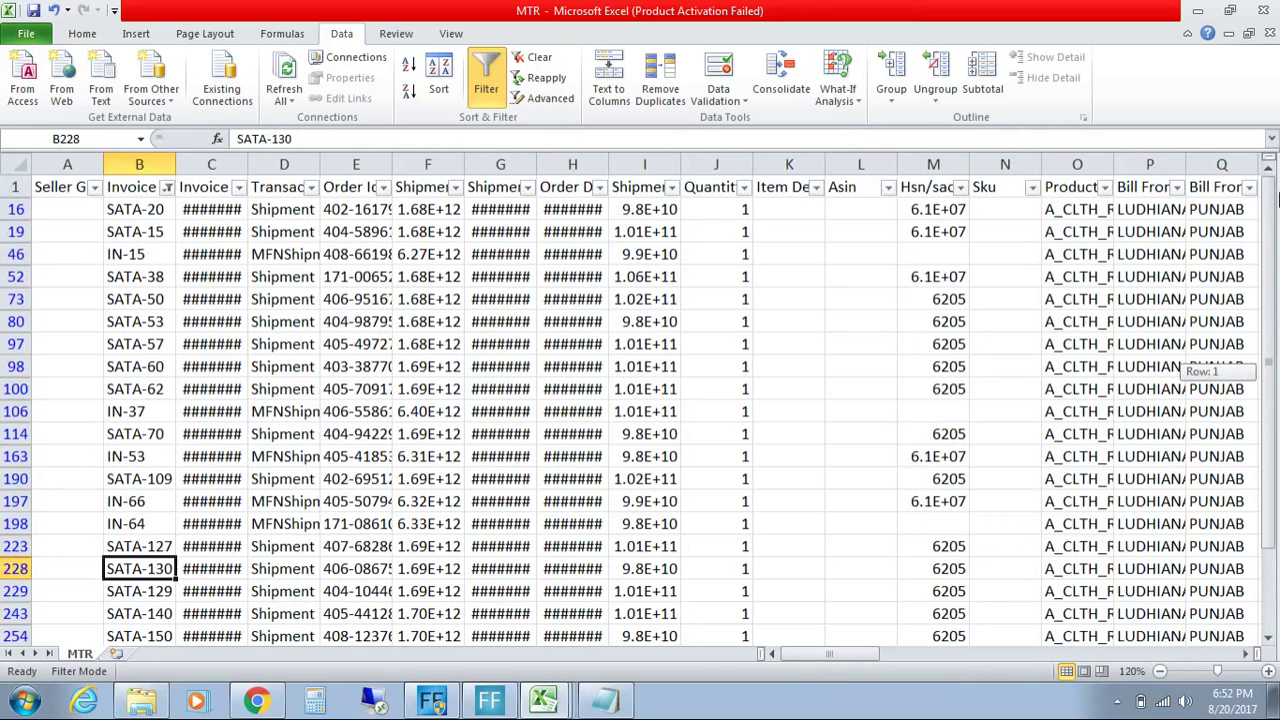
click(1245, 653)
click(1245, 653)
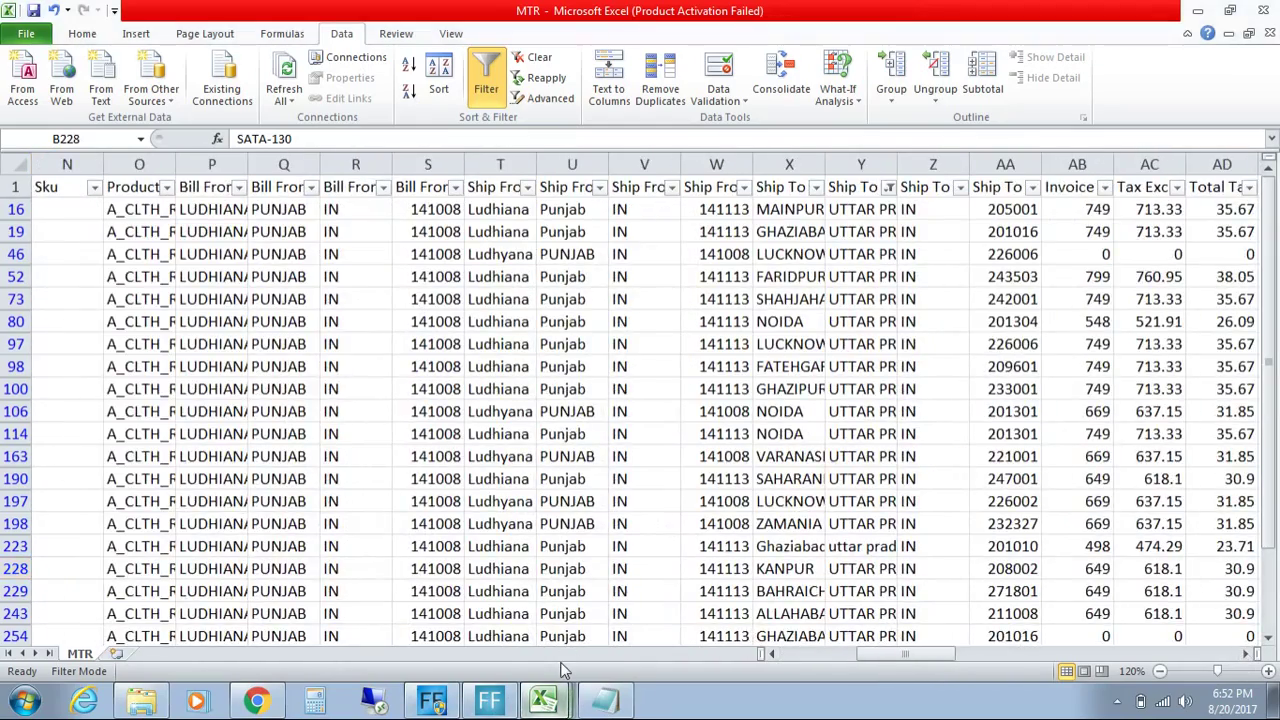
click(565, 700)
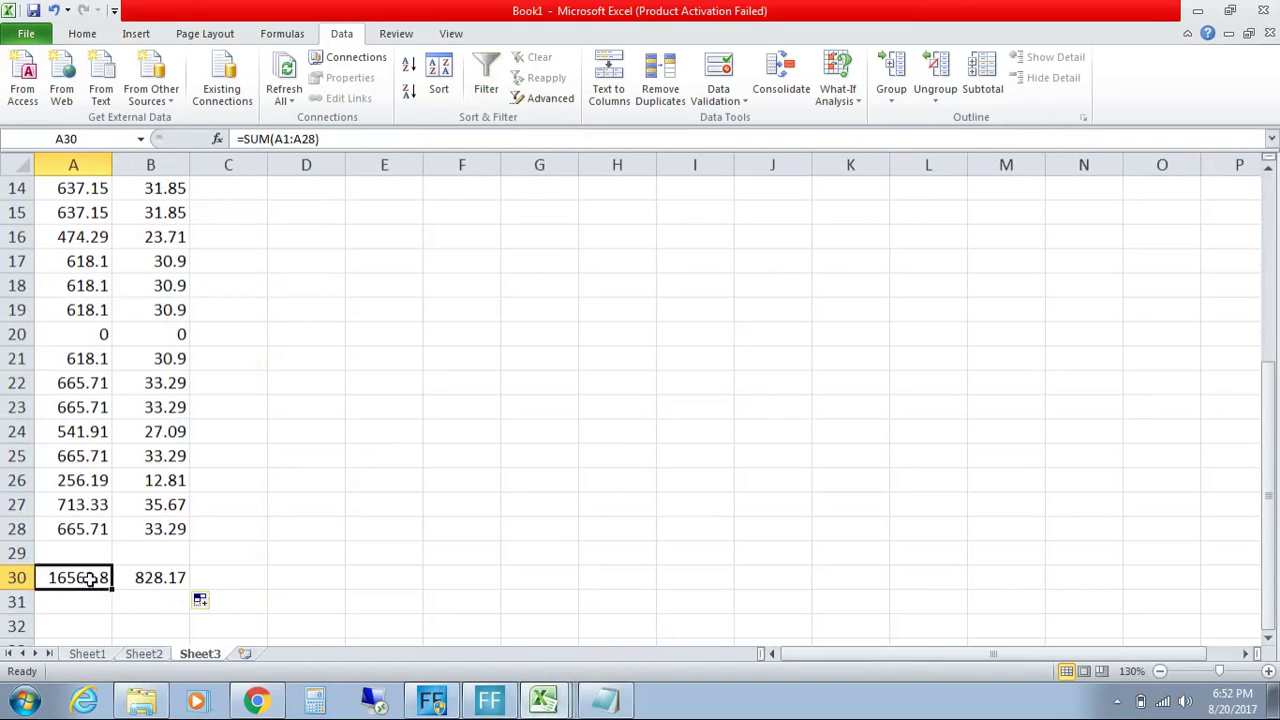
Step: Paste the A30:B30 totals 16563.83 and 828.17 over Notepad's old line and copy it
drag(86, 578, 171, 586)
key(ctrl+c)
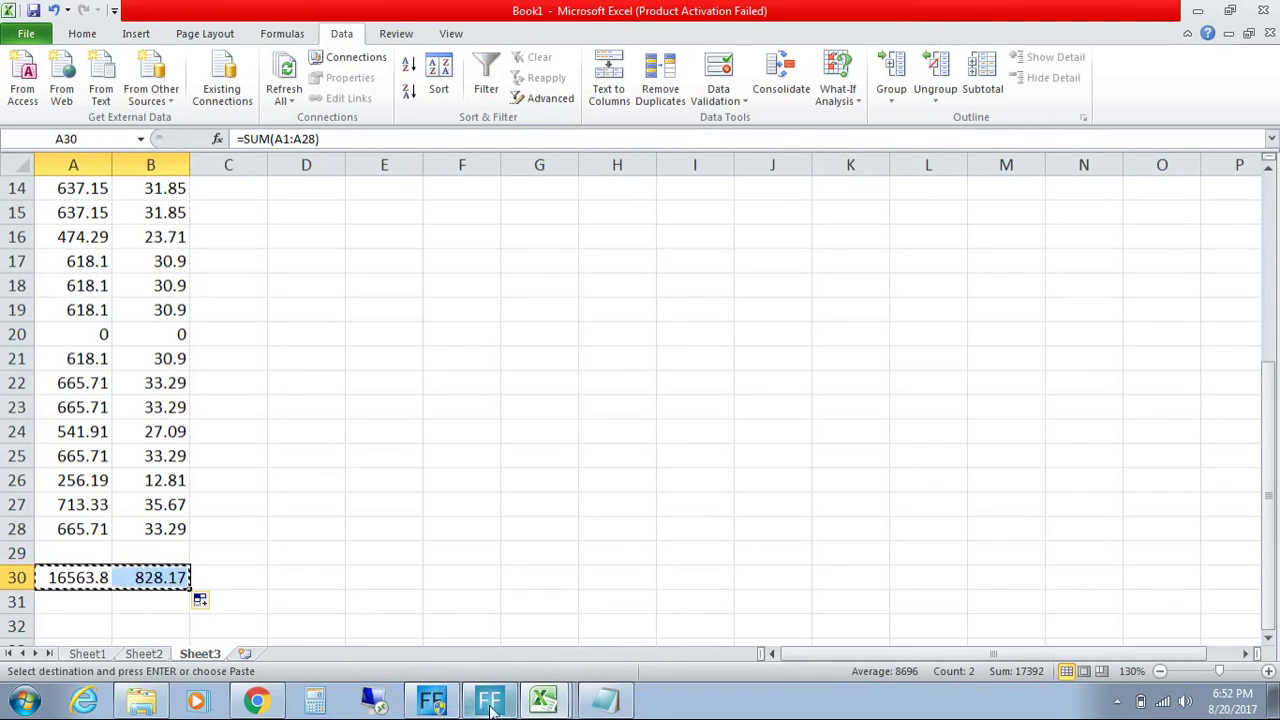
click(605, 700)
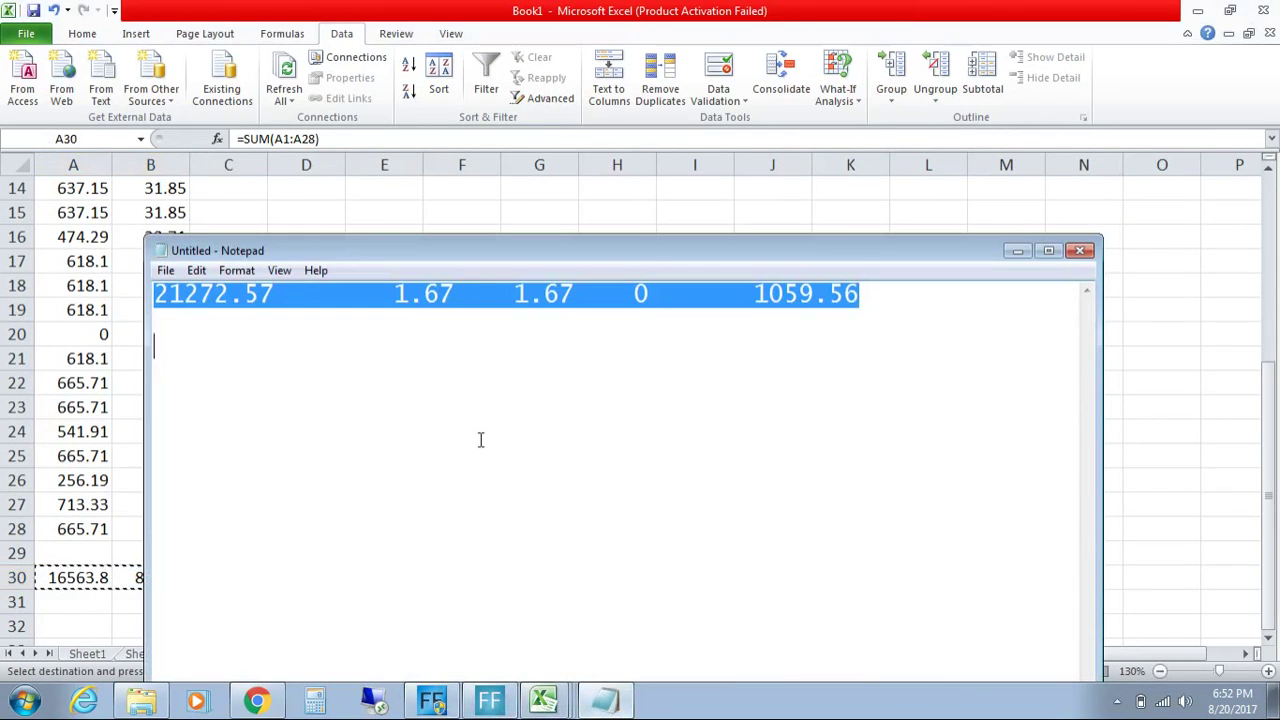
key(ctrl+v)
key(ctrl+a)
key(ctrl+c)
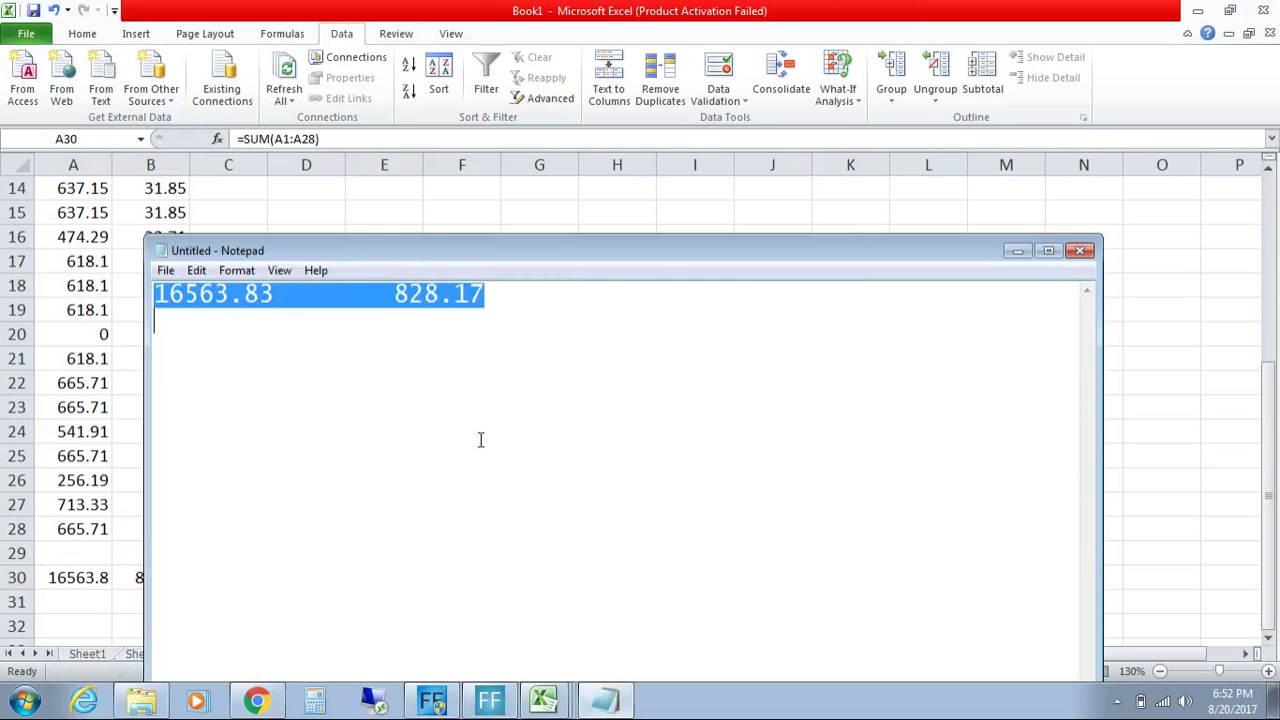
click(545, 702)
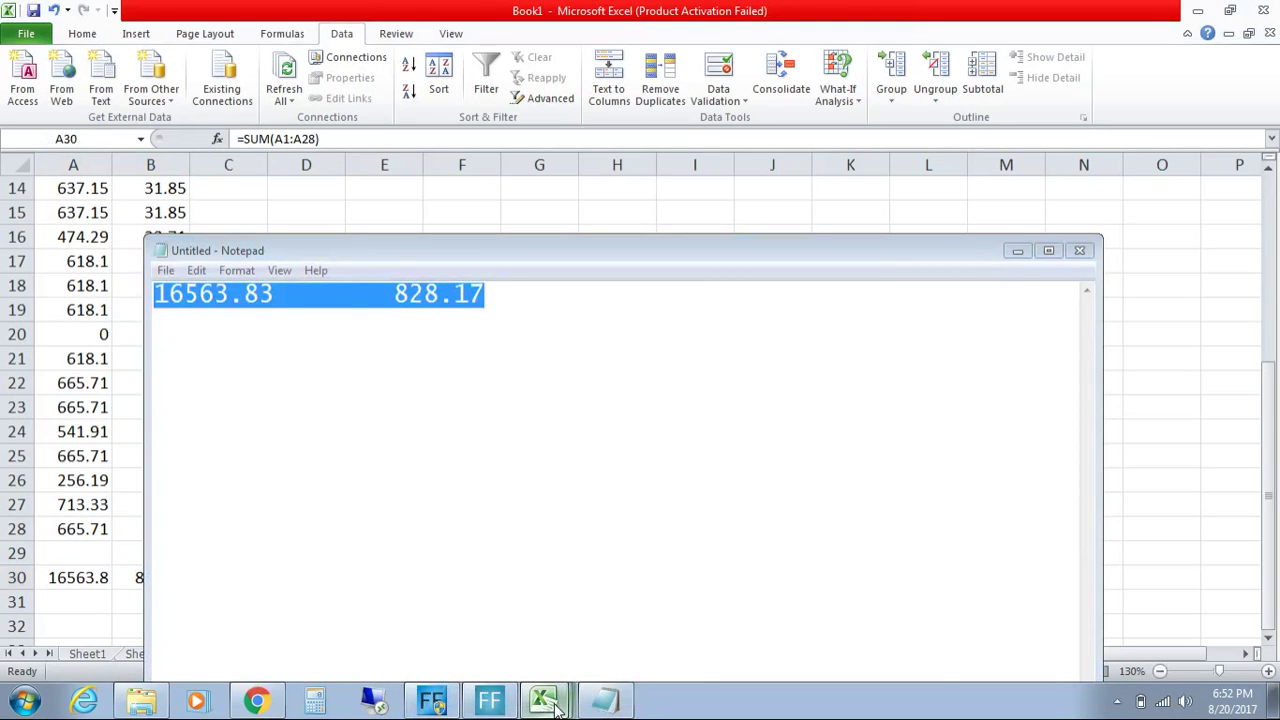
click(543, 633)
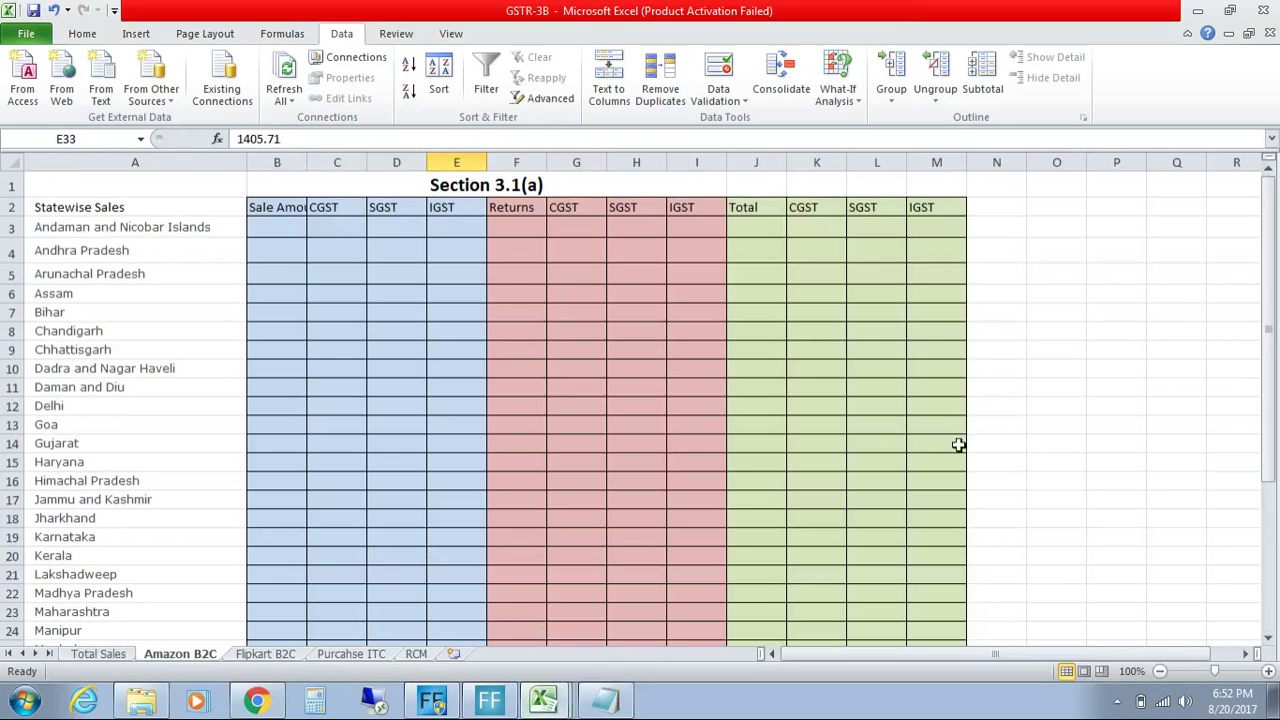
Step: Paste the Uttar Pradesh totals at B35 and enter 0 for CGST and SGST
drag(1269, 387, 1257, 540)
click(268, 591)
key(ctrl+v)
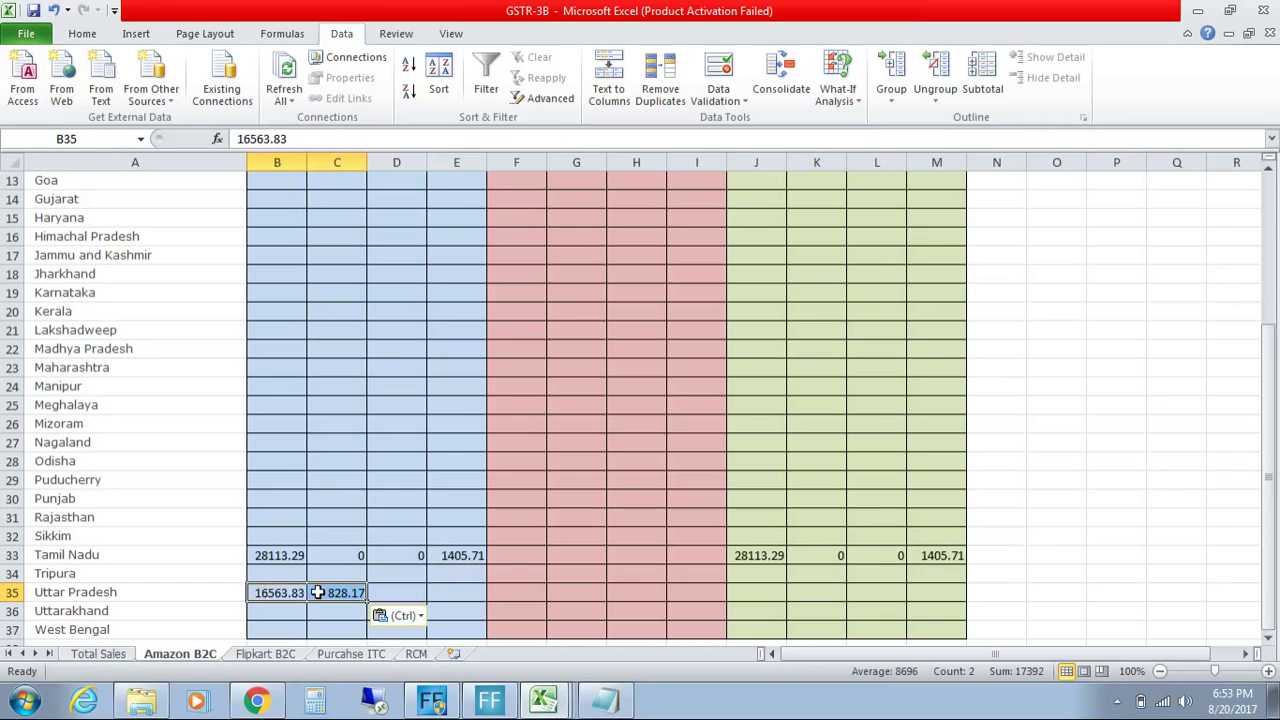
click(317, 592)
key(ctrl+c)
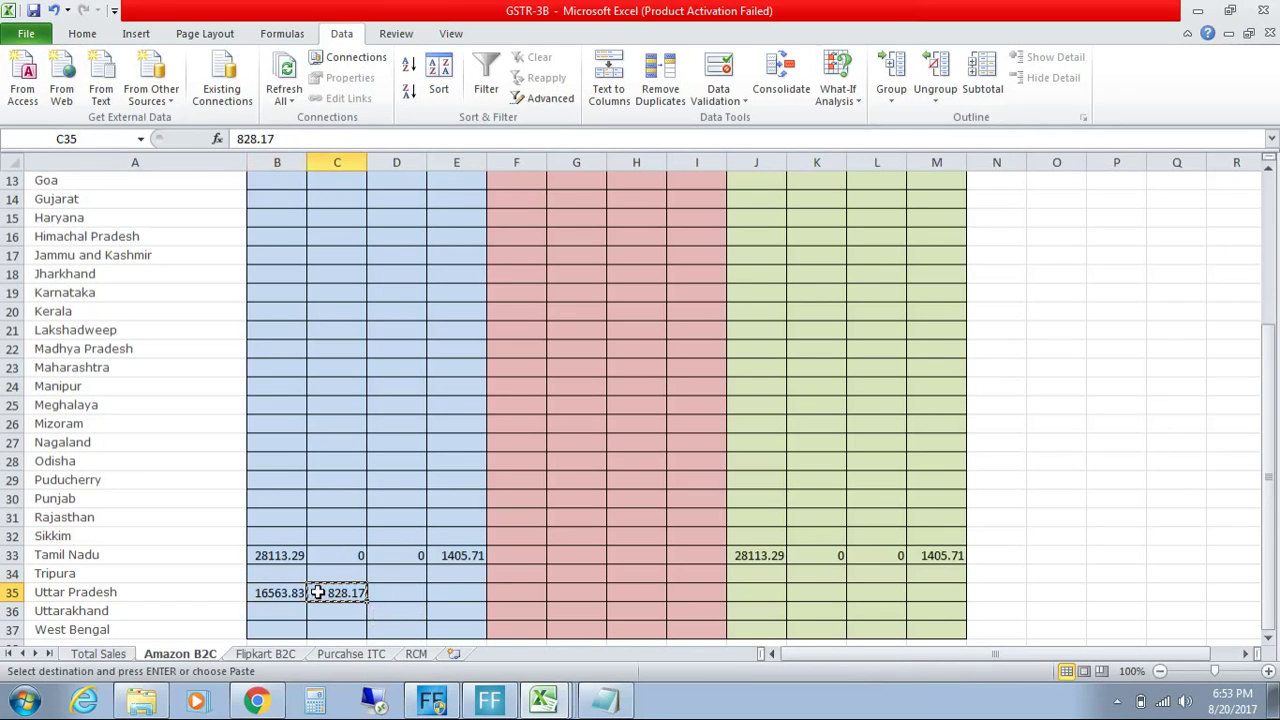
text(0)
key(Tab)
text(0)
key(Tab)
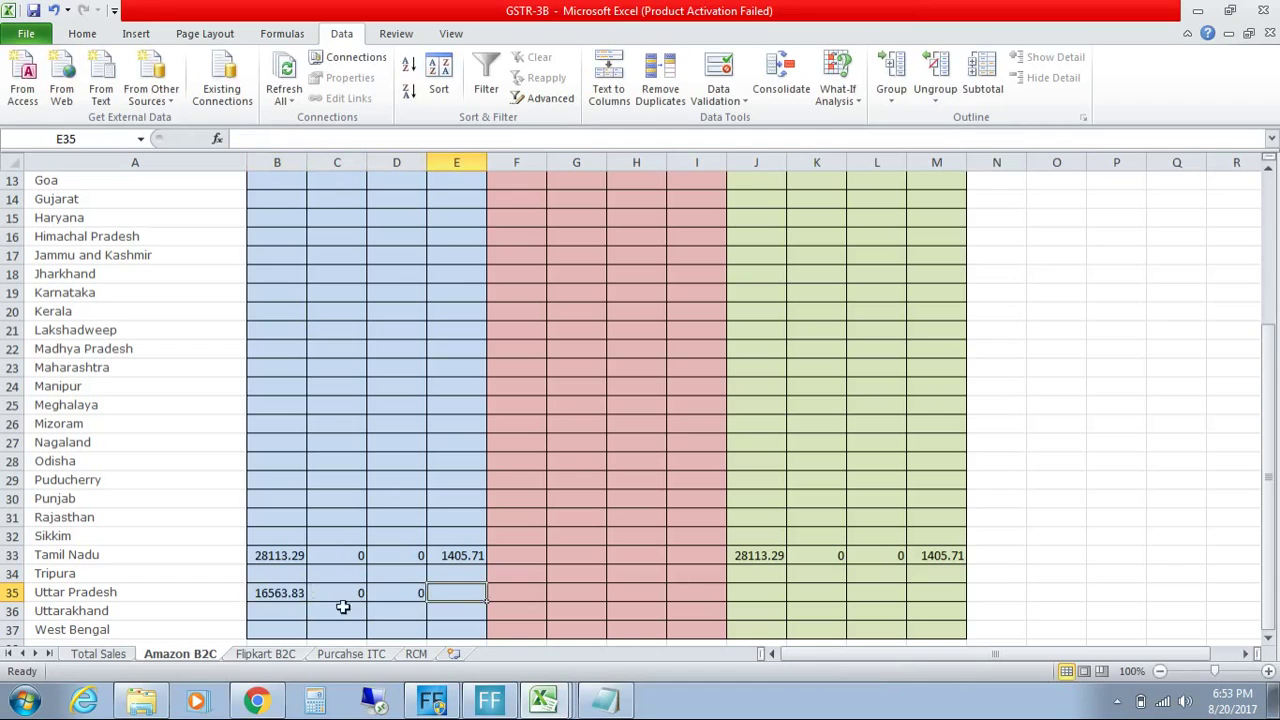
Step: Enter 828.17 as the Uttar Pradesh IGST in cell E35
click(620, 712)
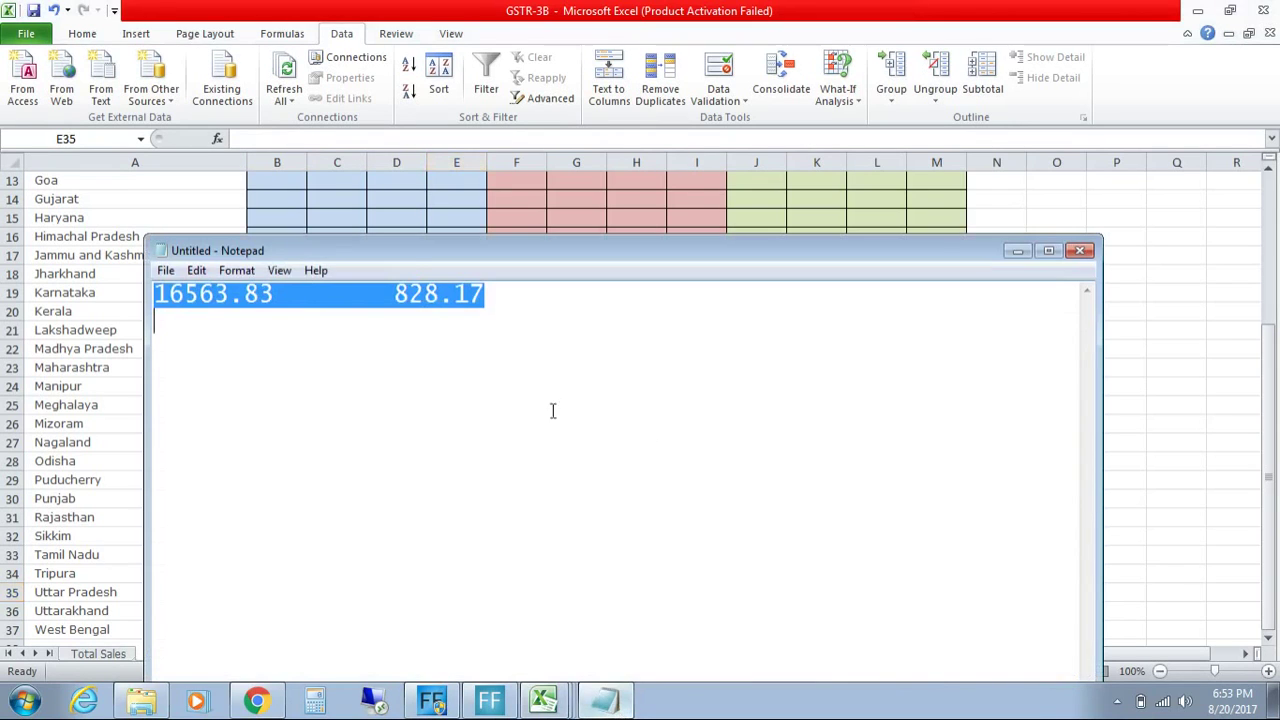
click(1017, 250)
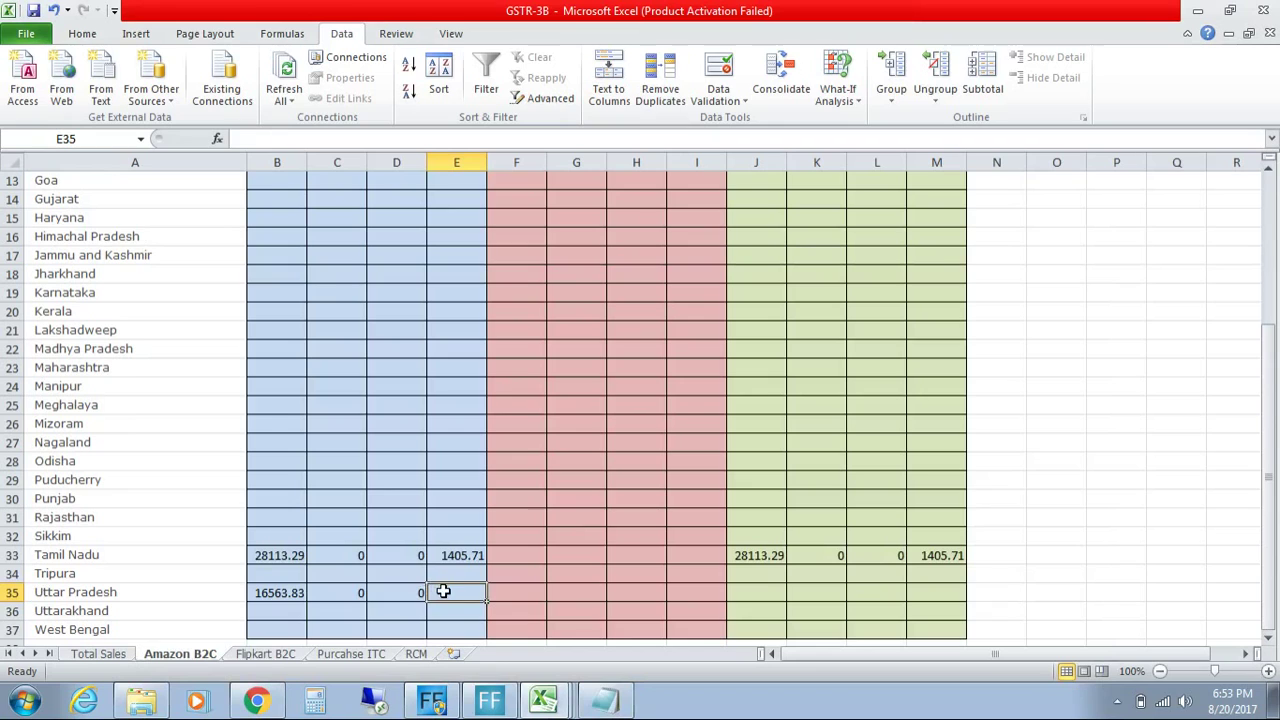
text(828.17)
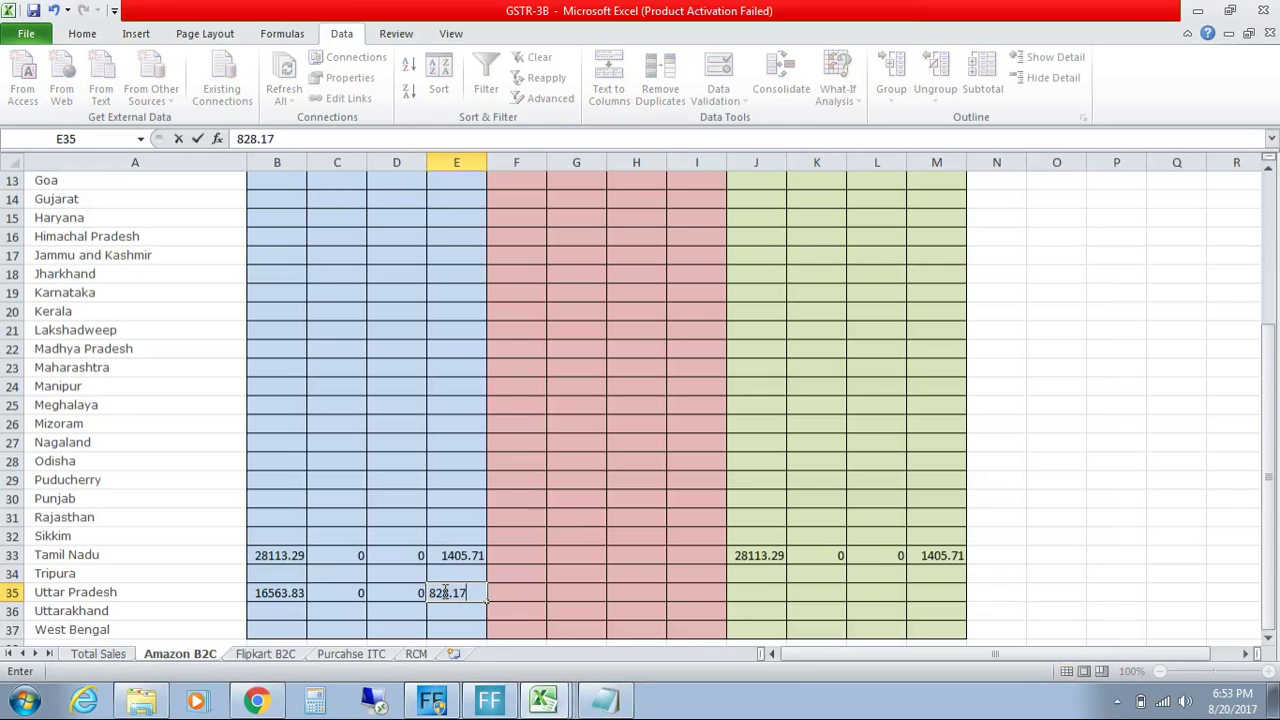
key(Return)
drag(521, 594, 721, 591)
click(721, 591)
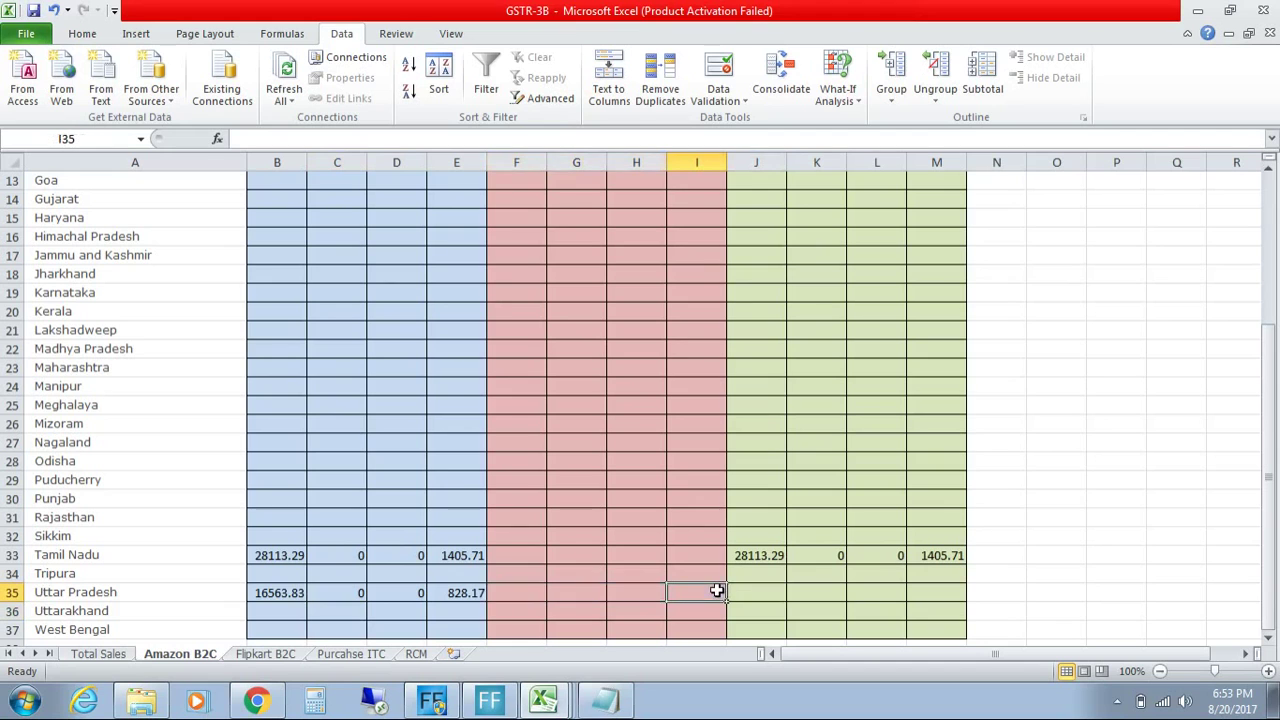
click(1268, 671)
click(1268, 671)
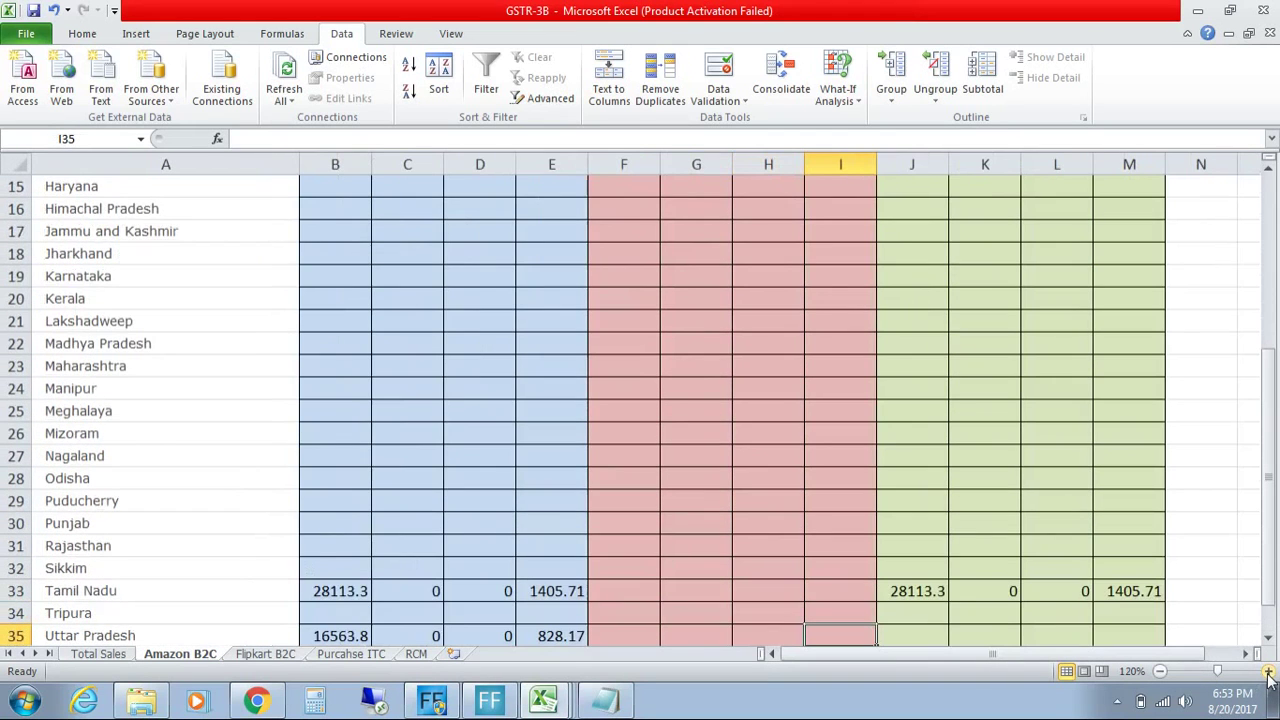
click(1268, 637)
click(1268, 637)
click(1268, 637)
click(1268, 637)
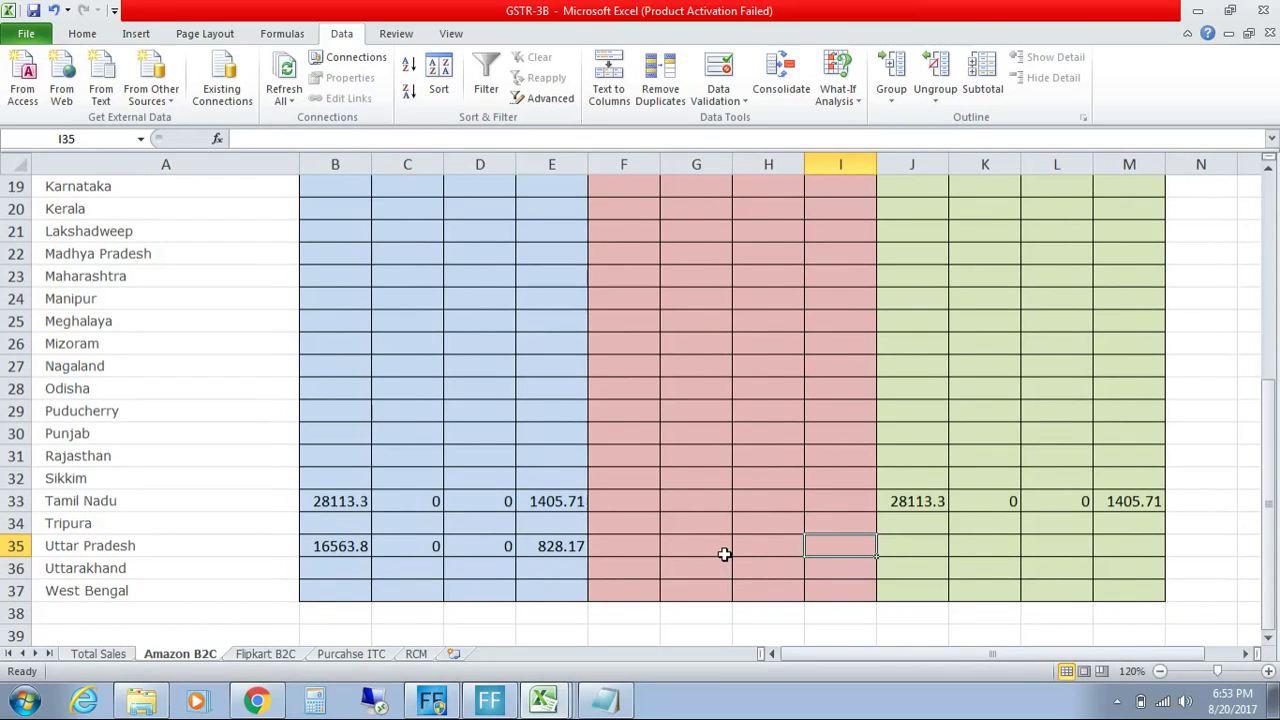
Step: Copy the Uttar Pradesh figures 16563.8, 0, 0, 828.17 from B35:E35 into the Total columns at J35
drag(925, 546, 1110, 550)
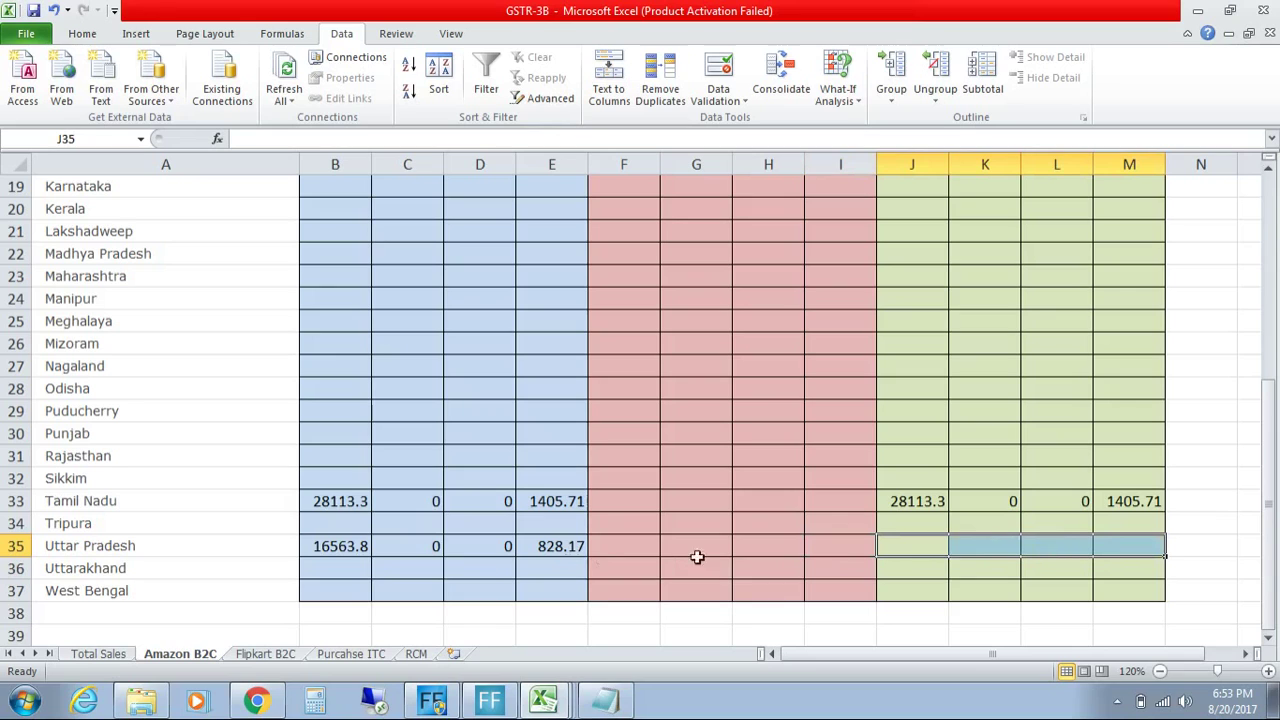
drag(337, 546, 575, 548)
key(ctrl+c)
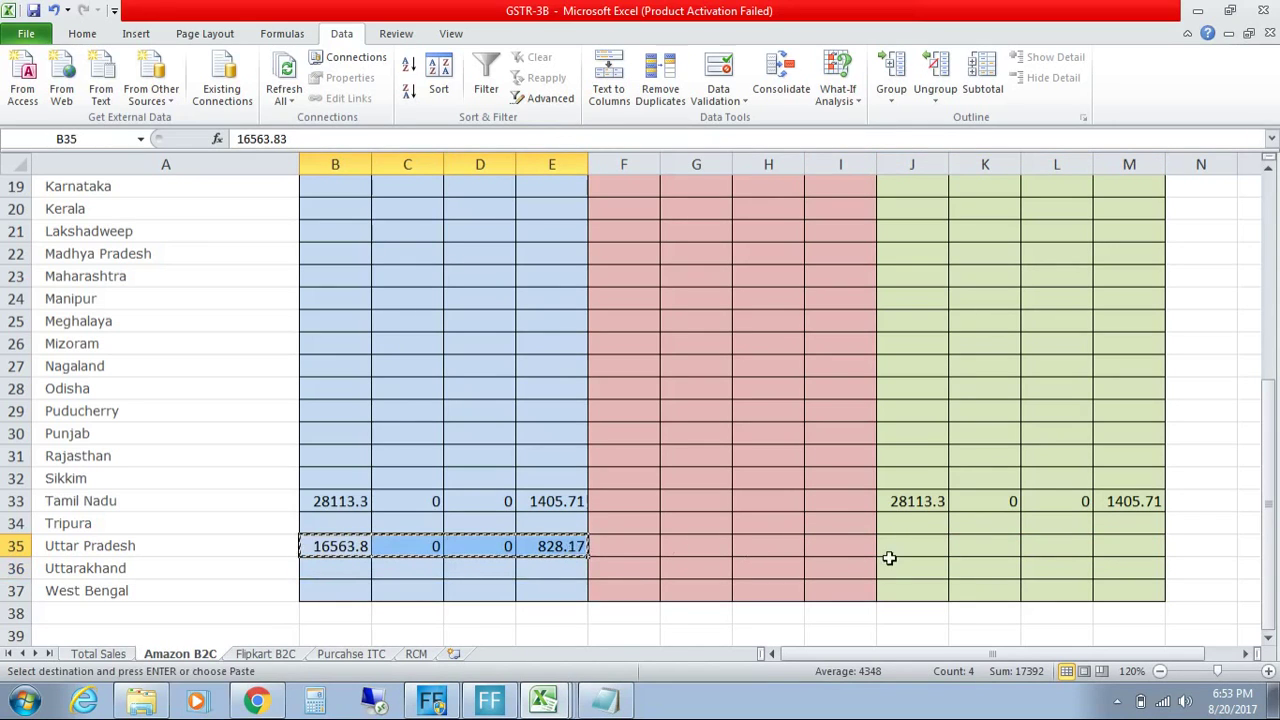
click(890, 562)
click(889, 549)
key(ctrl+v)
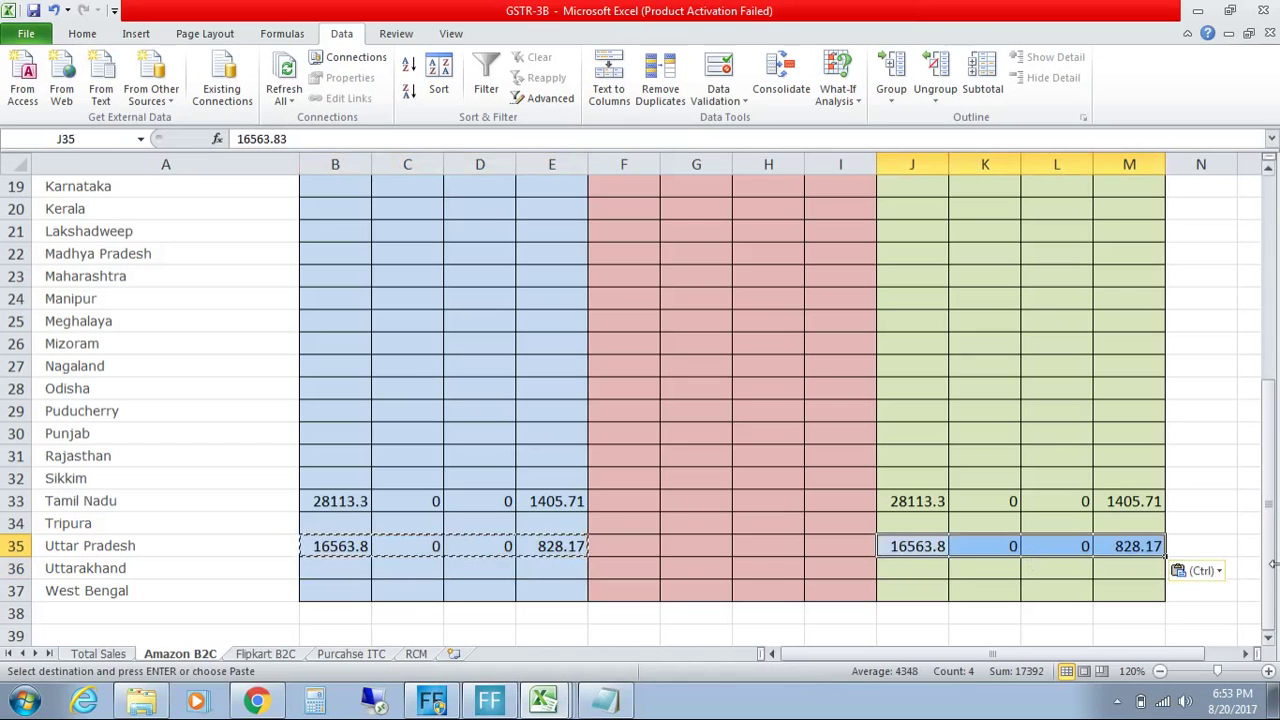
drag(1272, 569, 1277, 331)
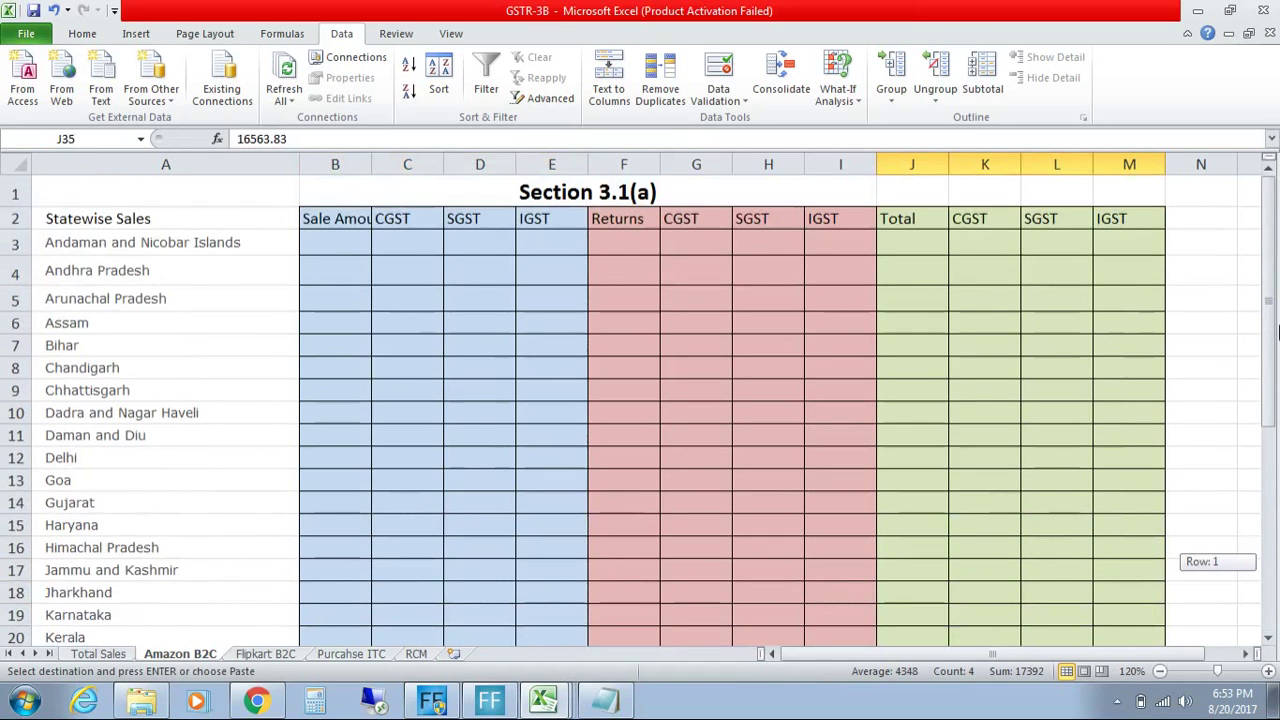
drag(1277, 331, 1275, 585)
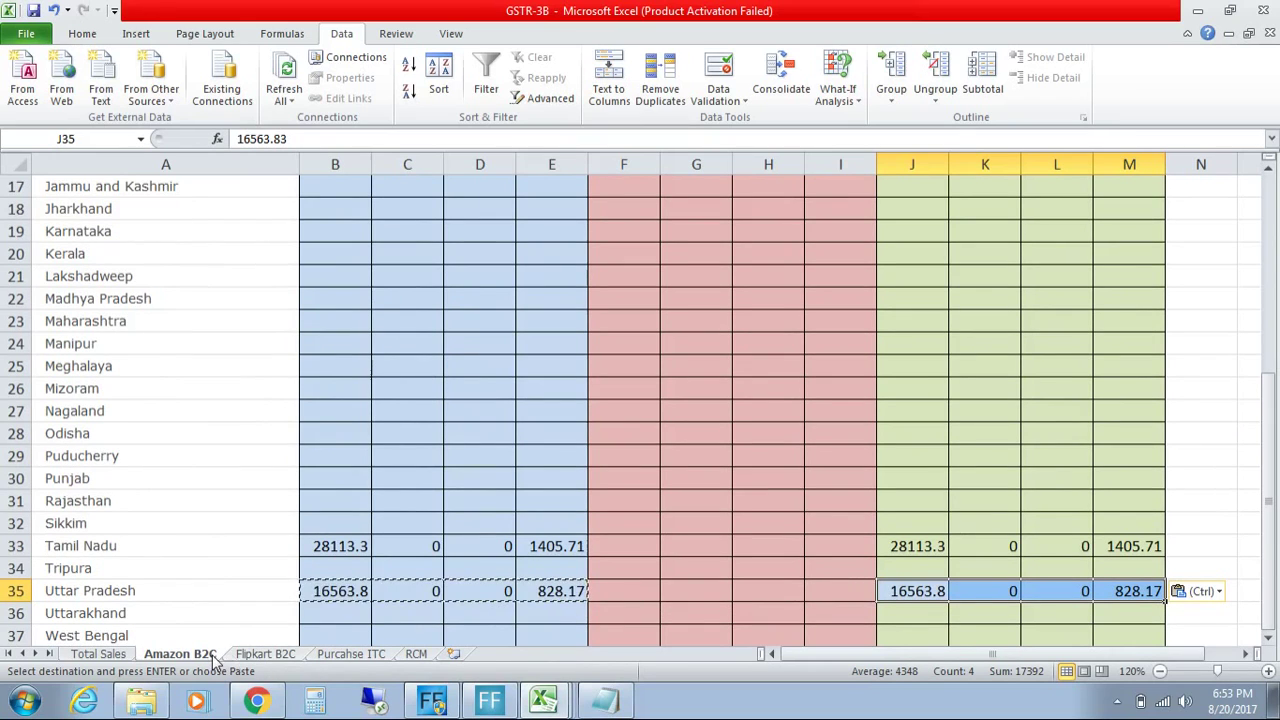
click(247, 656)
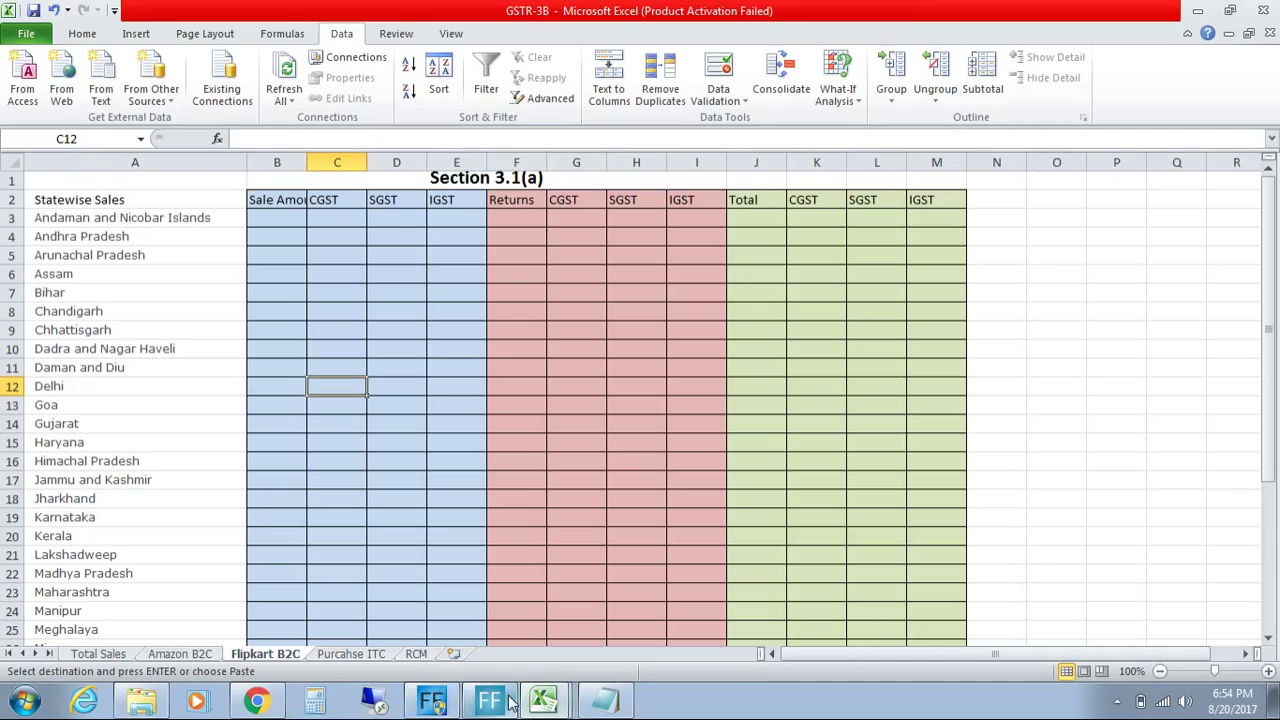
Step: Minimize the FFsplit window and show the Purcahse ITC sheet with its Section 4(5) totals
click(441, 707)
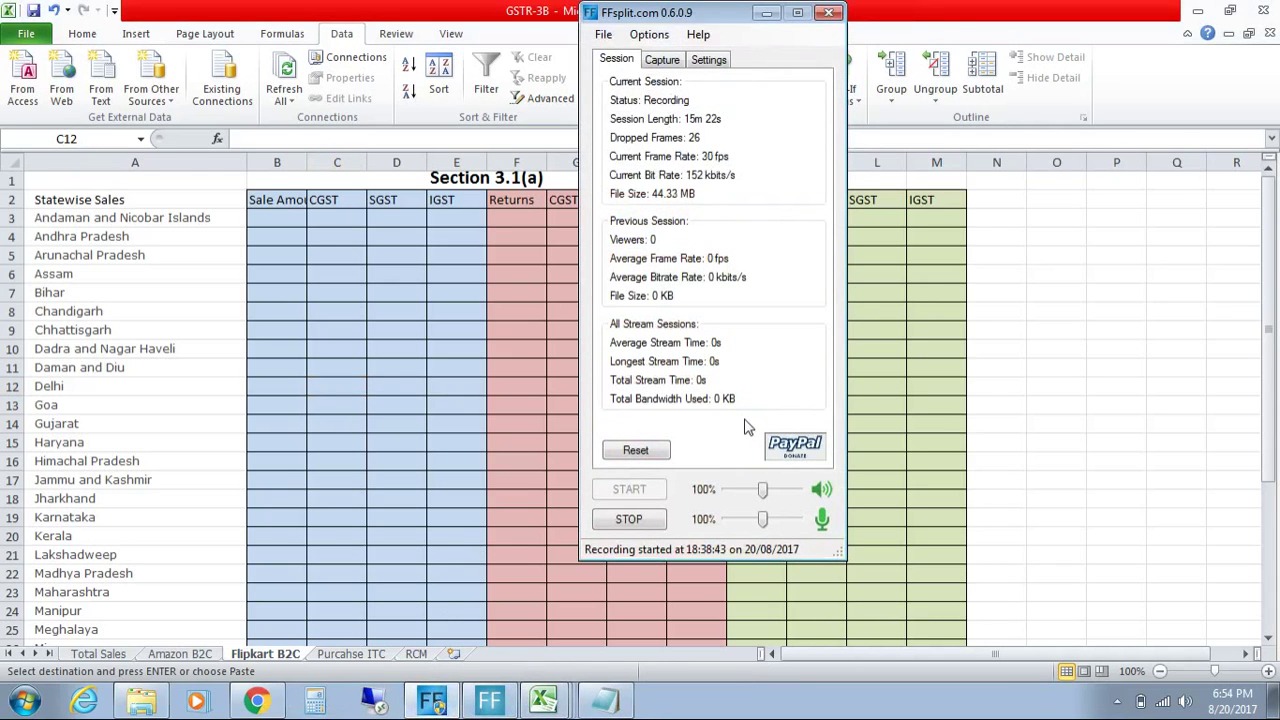
click(765, 14)
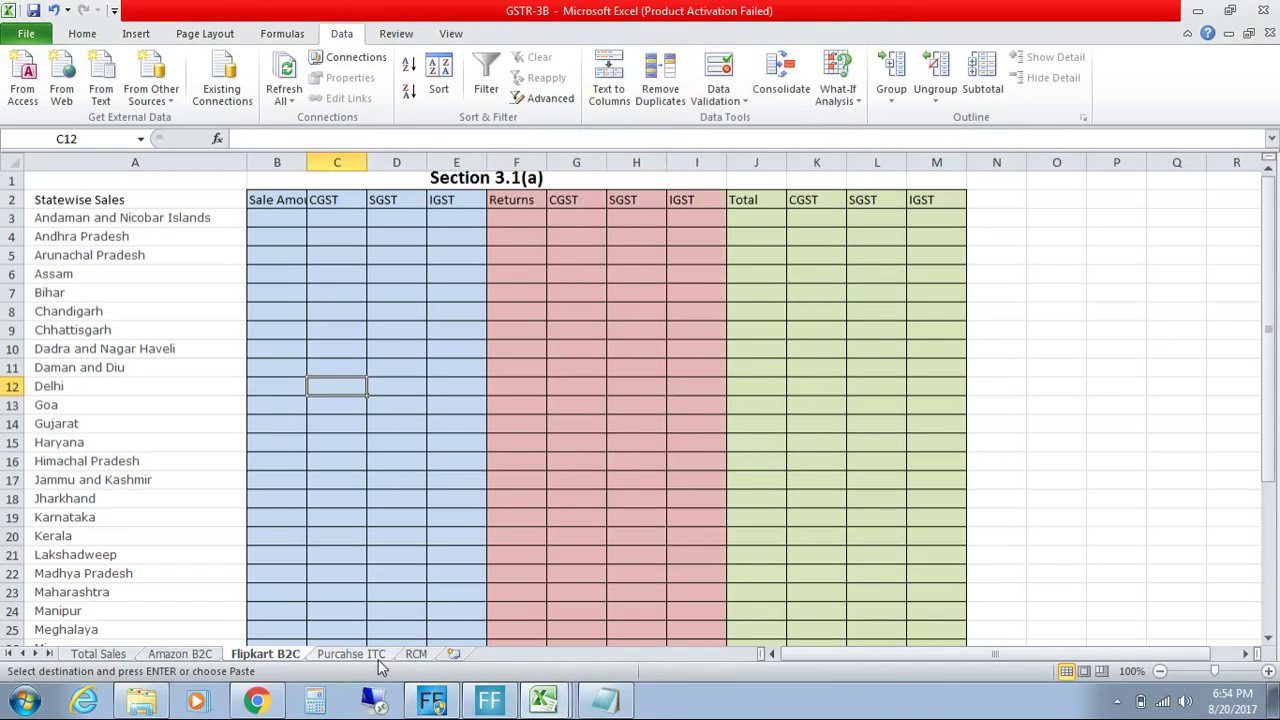
click(377, 656)
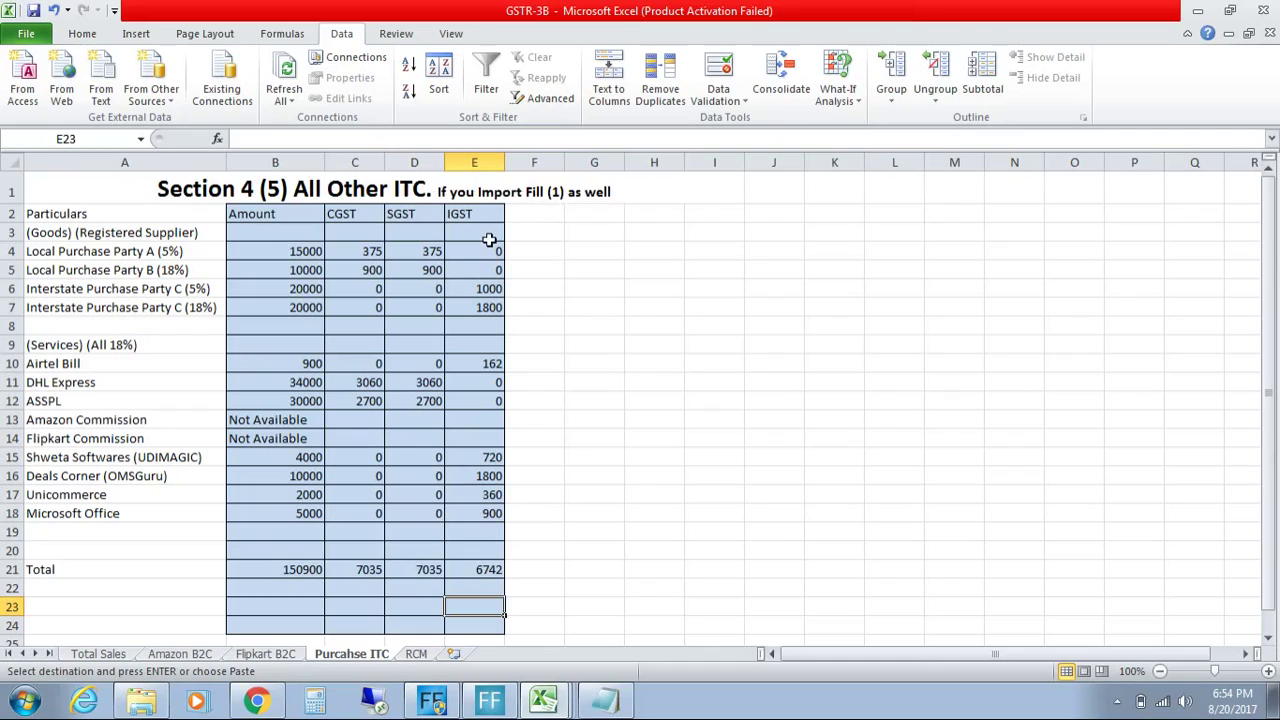
click(106, 213)
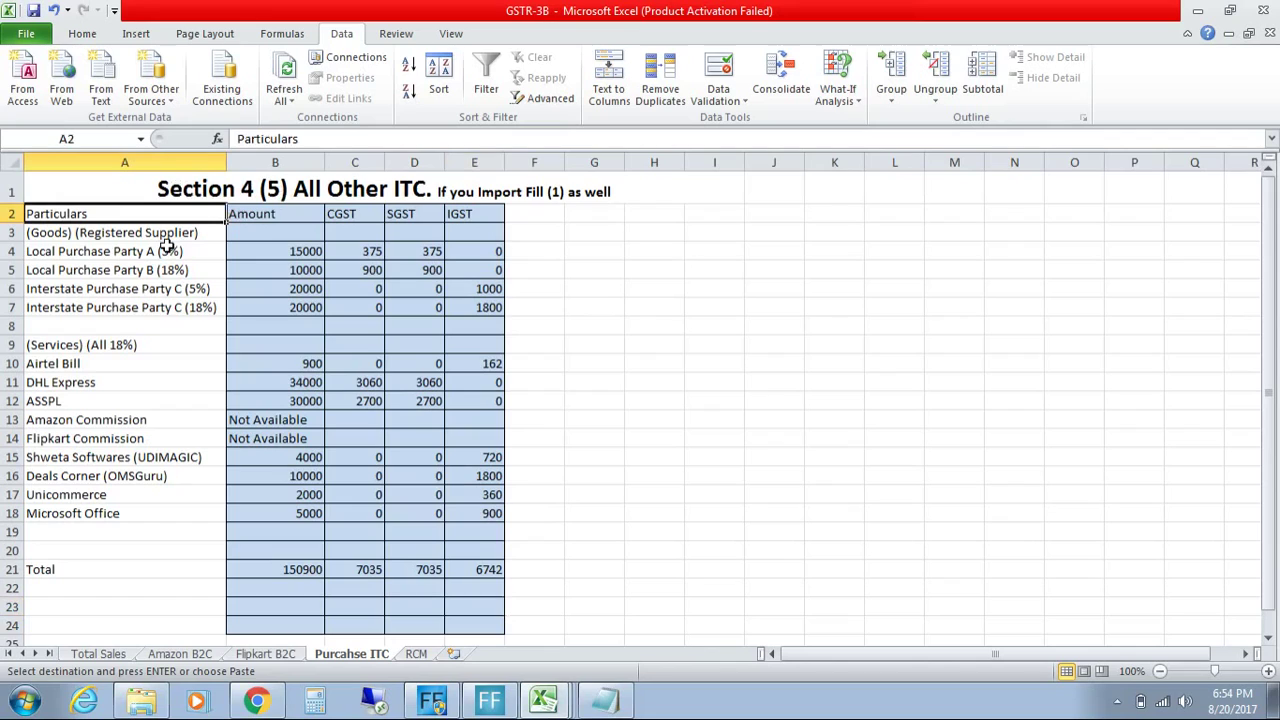
click(141, 256)
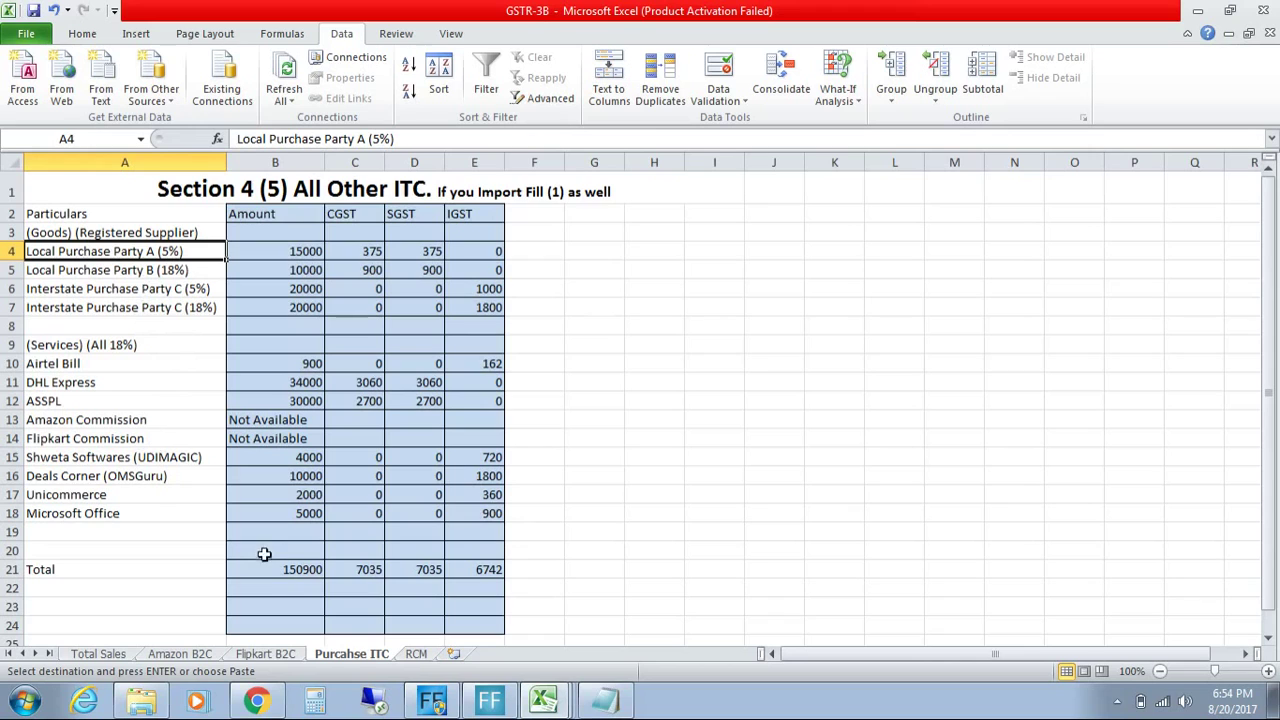
click(405, 656)
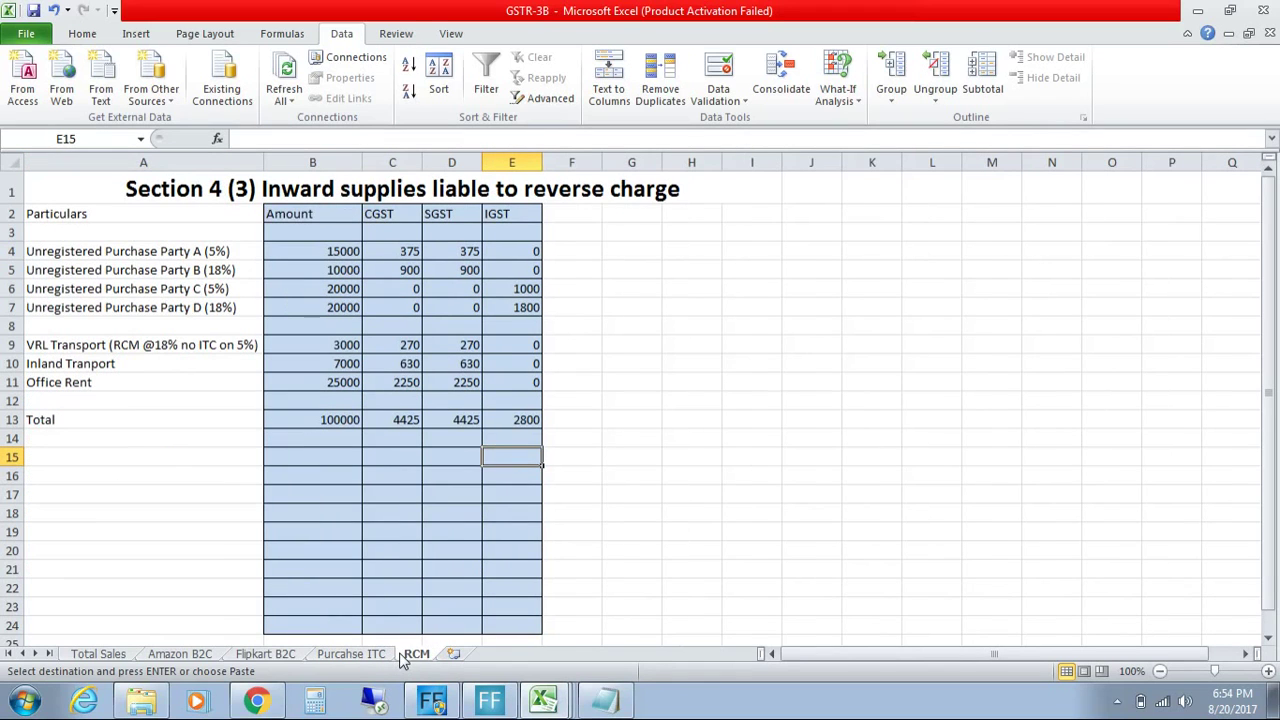
click(385, 658)
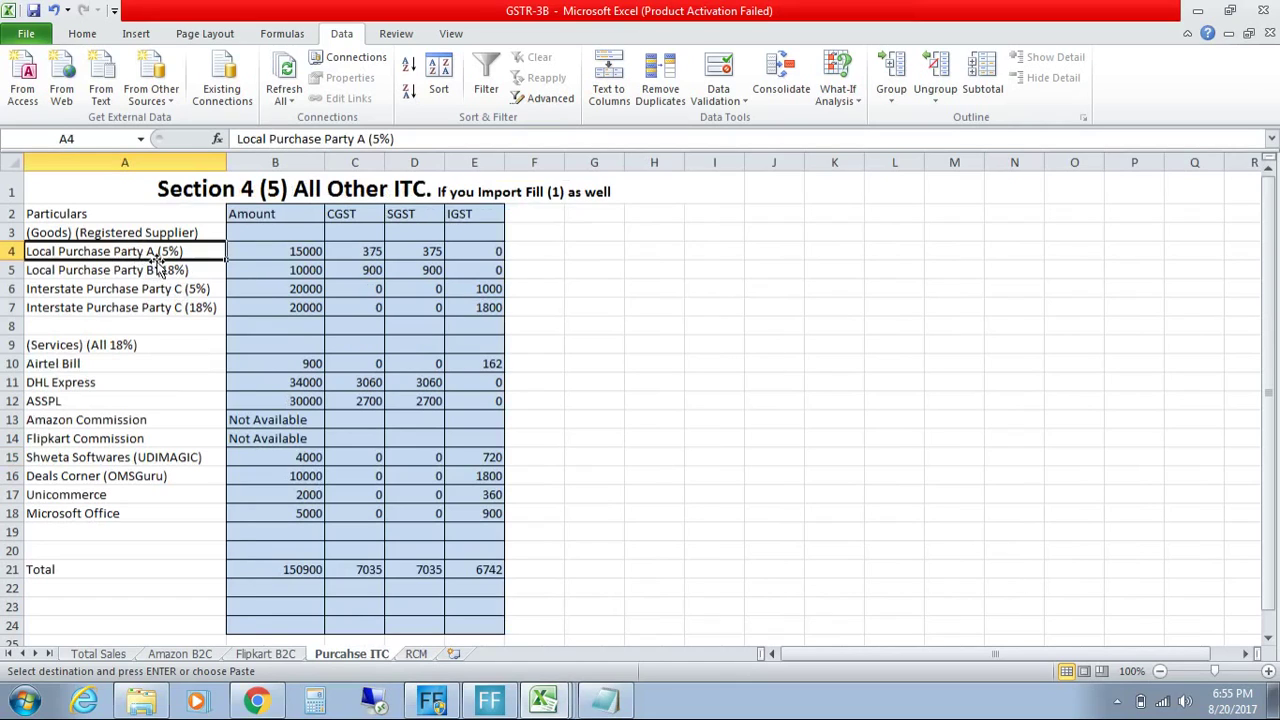
click(165, 270)
key(Up)
click(165, 270)
key(Down)
key(Down)
key(Up)
key(Up)
key(Right)
key(Up)
key(Right)
key(Right)
key(Left)
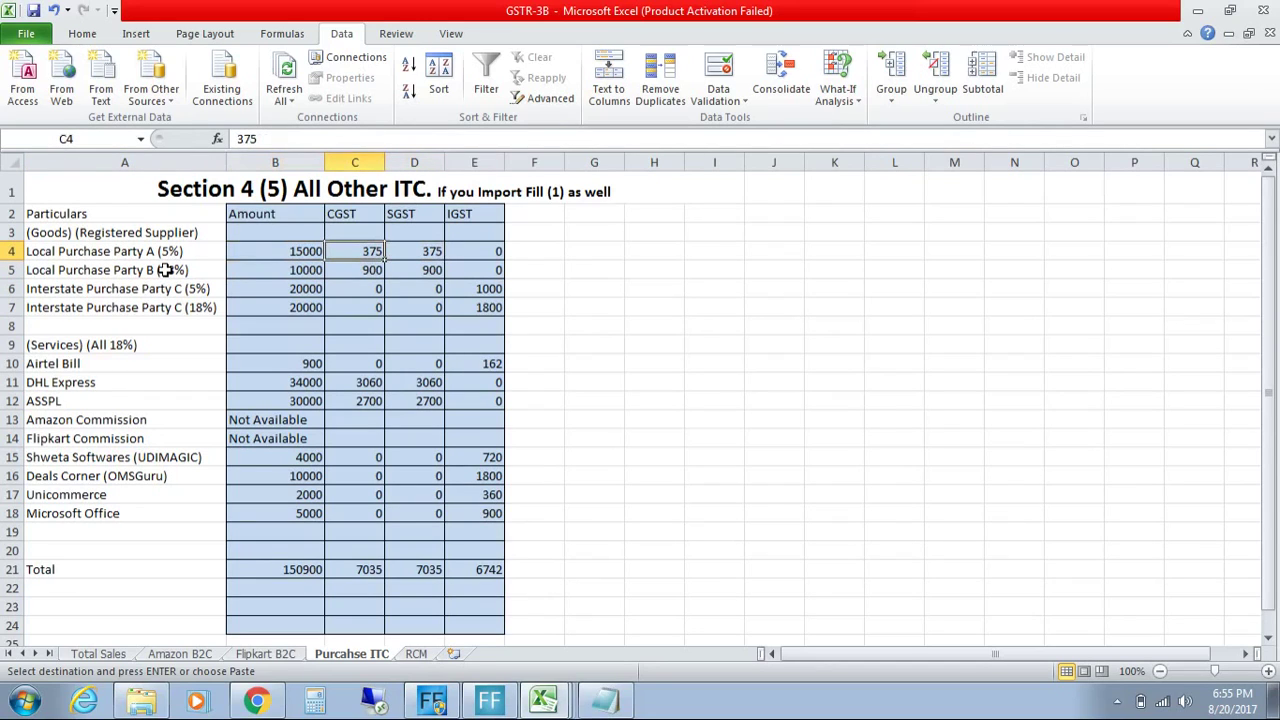
key(Right)
key(Right)
key(Down)
key(Down)
key(Down)
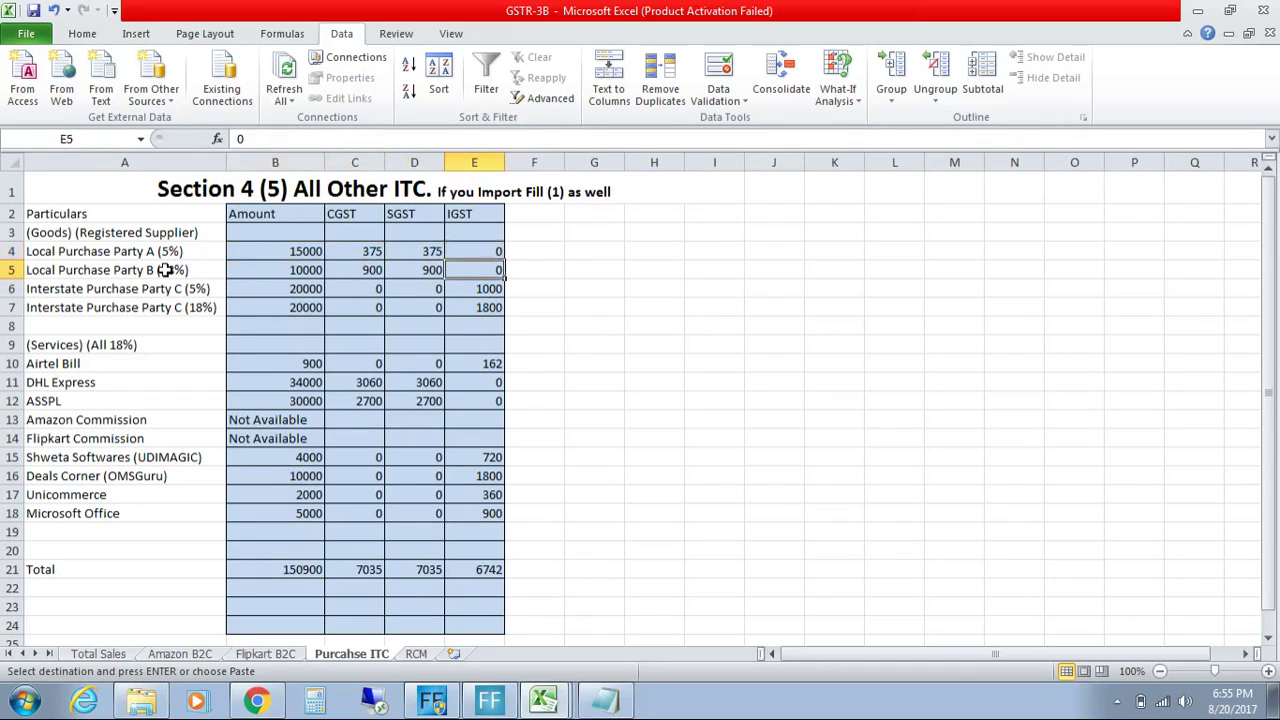
key(Left)
key(Up)
key(Up)
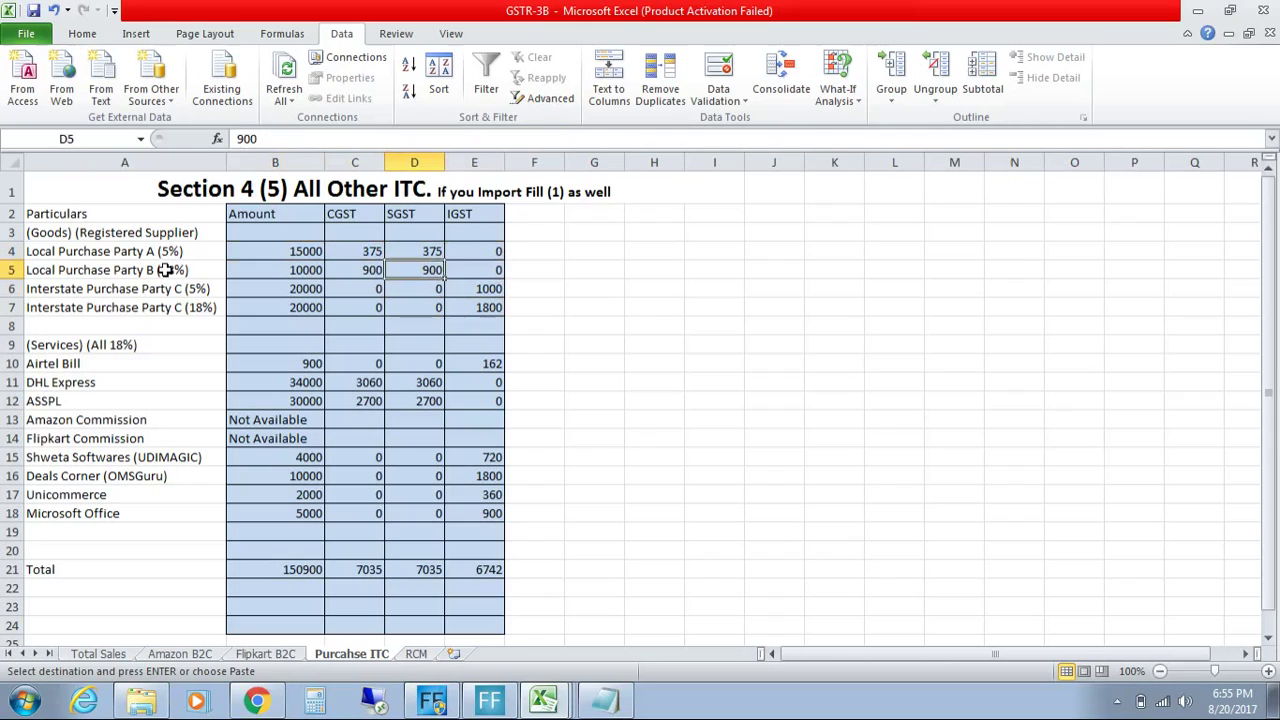
key(Left)
key(Left)
key(Left)
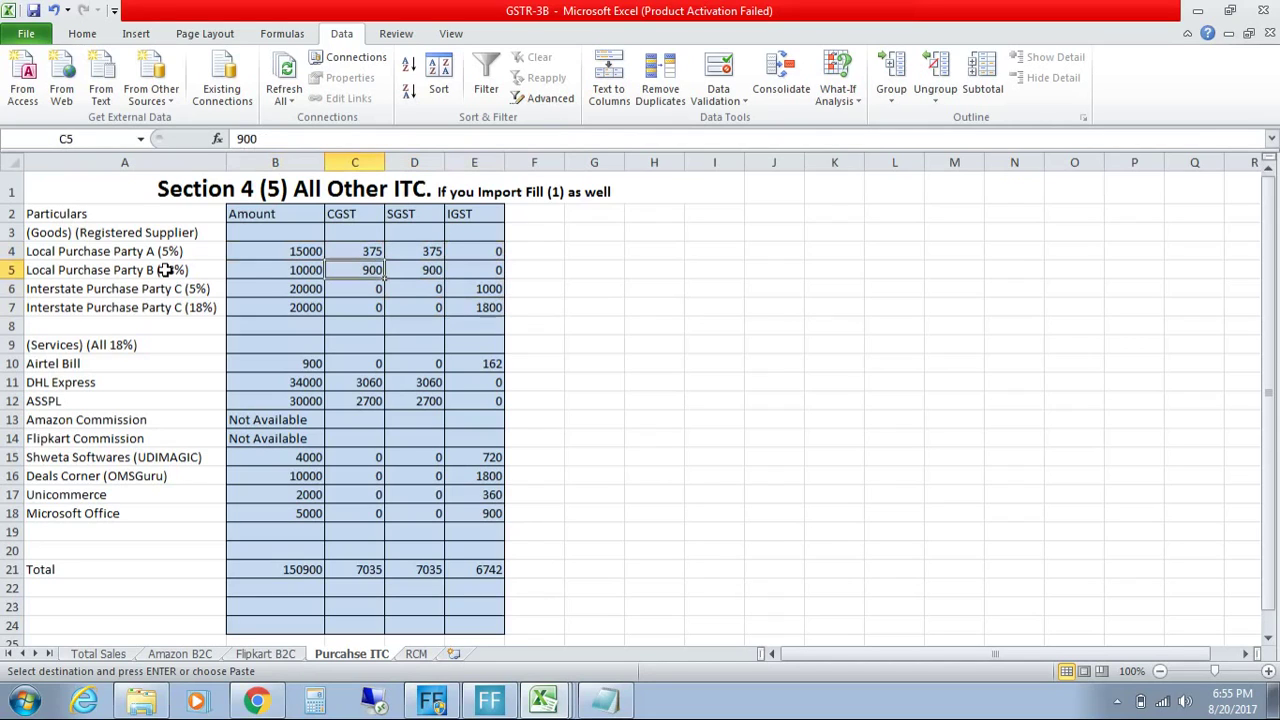
key(Down)
key(Down)
key(Down)
key(Down)
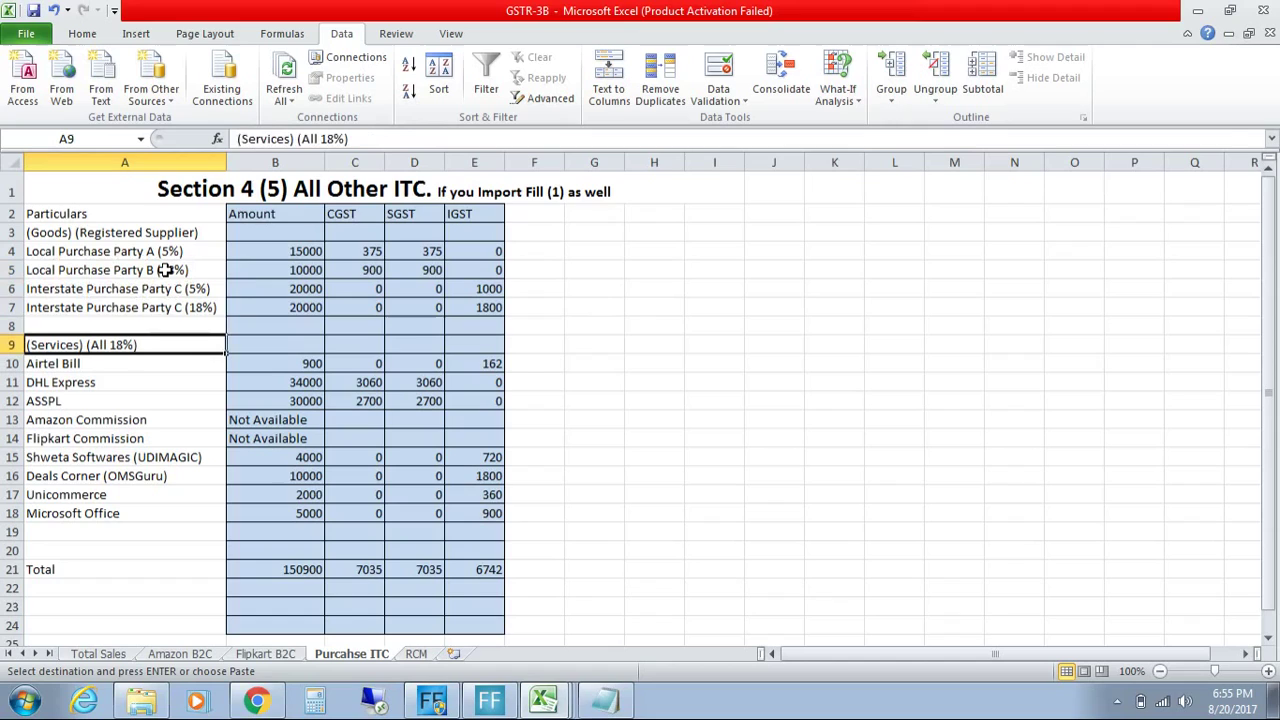
key(Up)
key(Up)
key(Up)
key(Up)
key(Down)
key(Down)
key(Down)
key(Down)
key(Down)
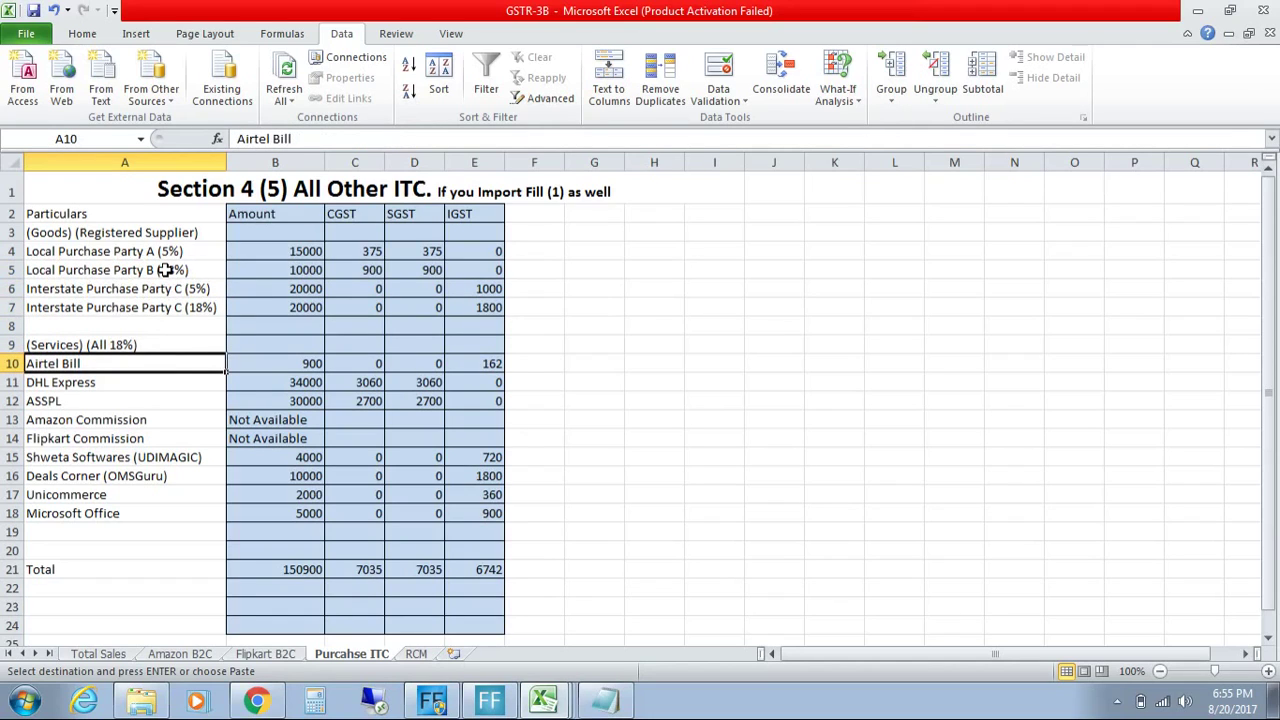
key(Down)
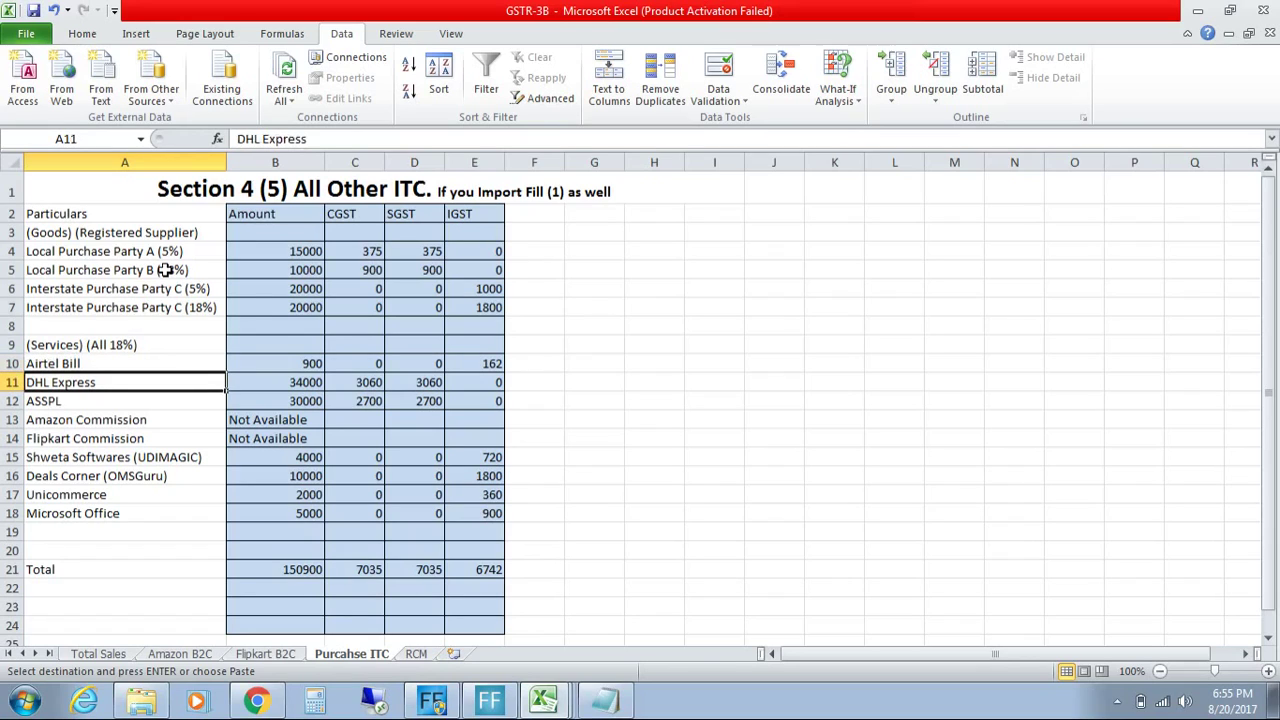
key(Down)
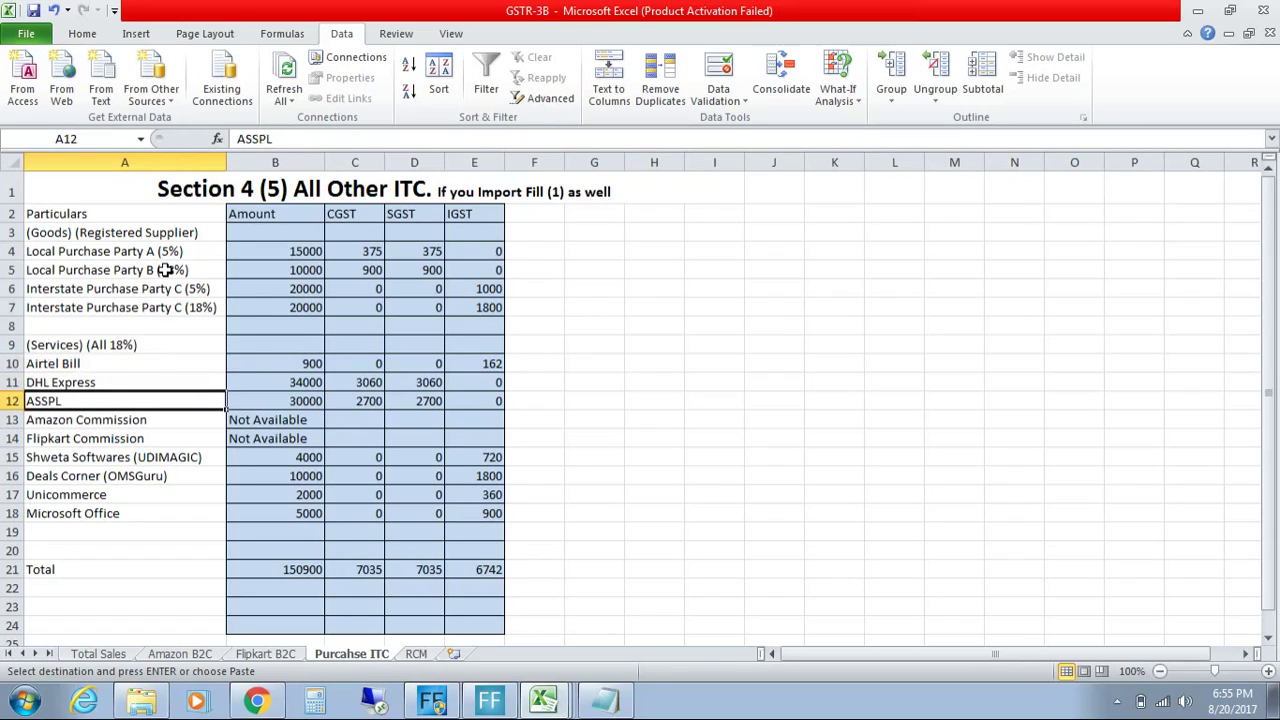
key(Down)
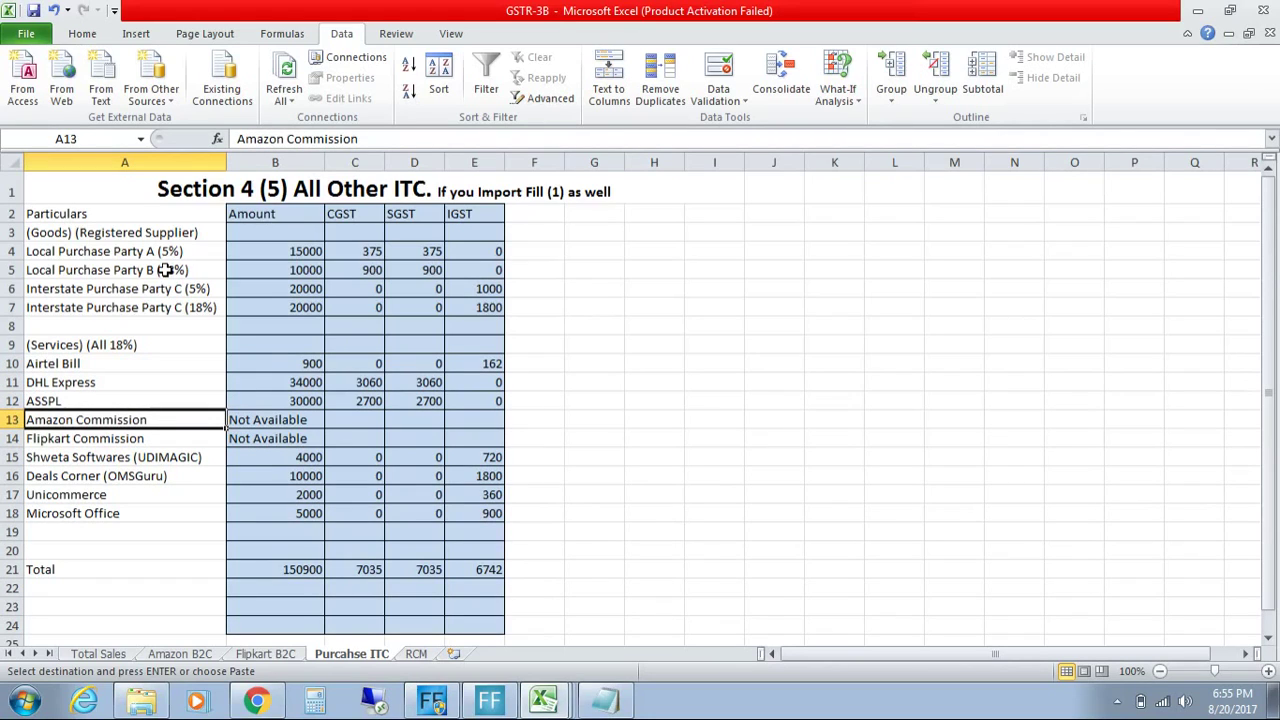
key(Right)
key(Right)
key(Down)
key(Left)
key(Up)
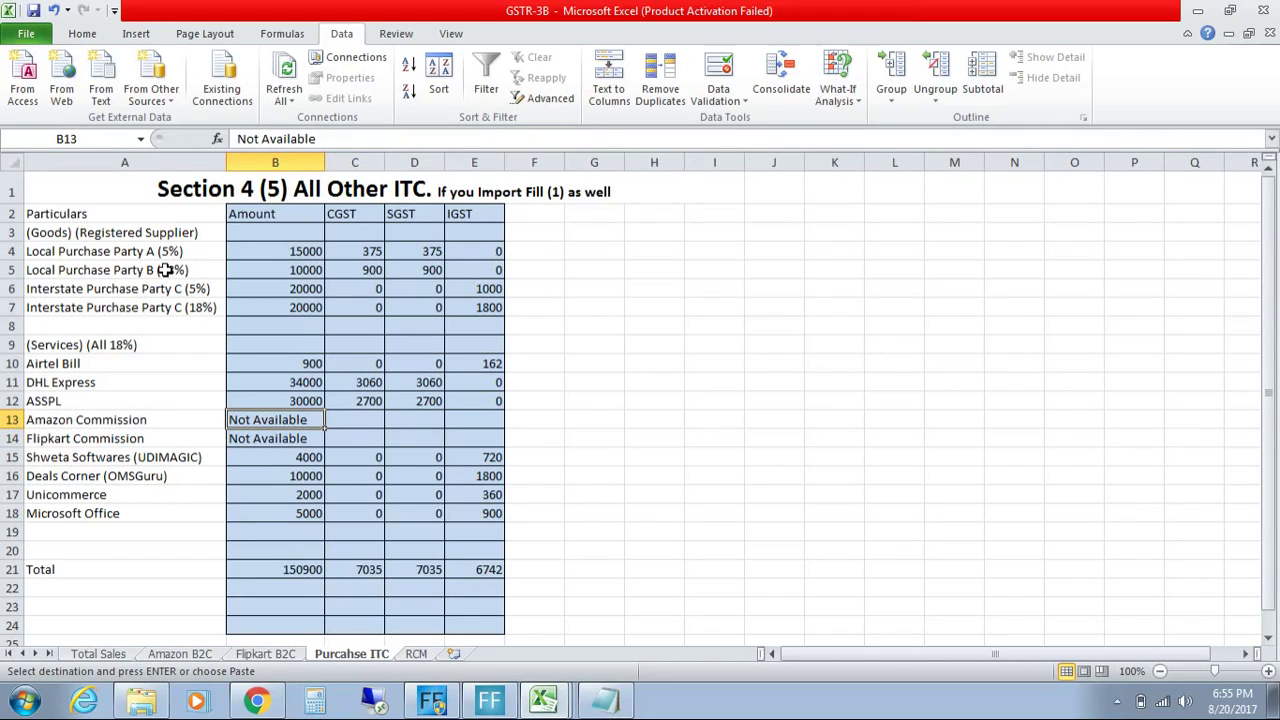
key(Down)
key(Down)
key(Left)
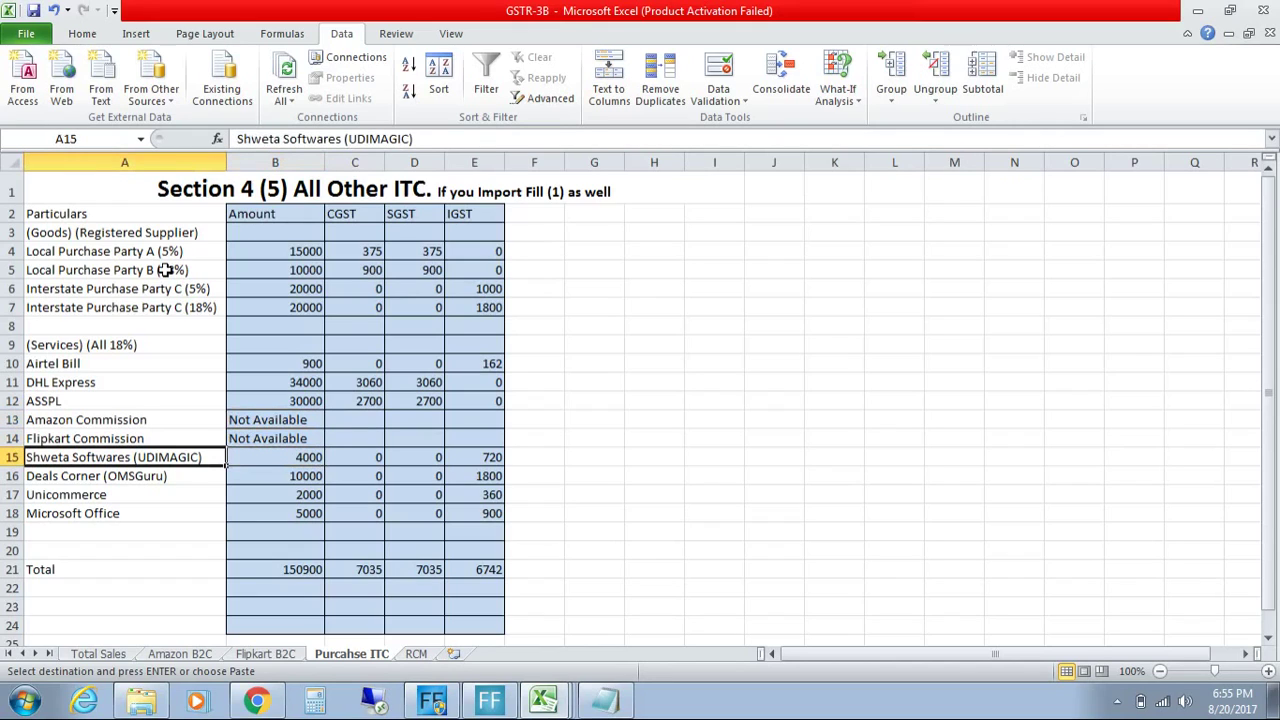
key(Down)
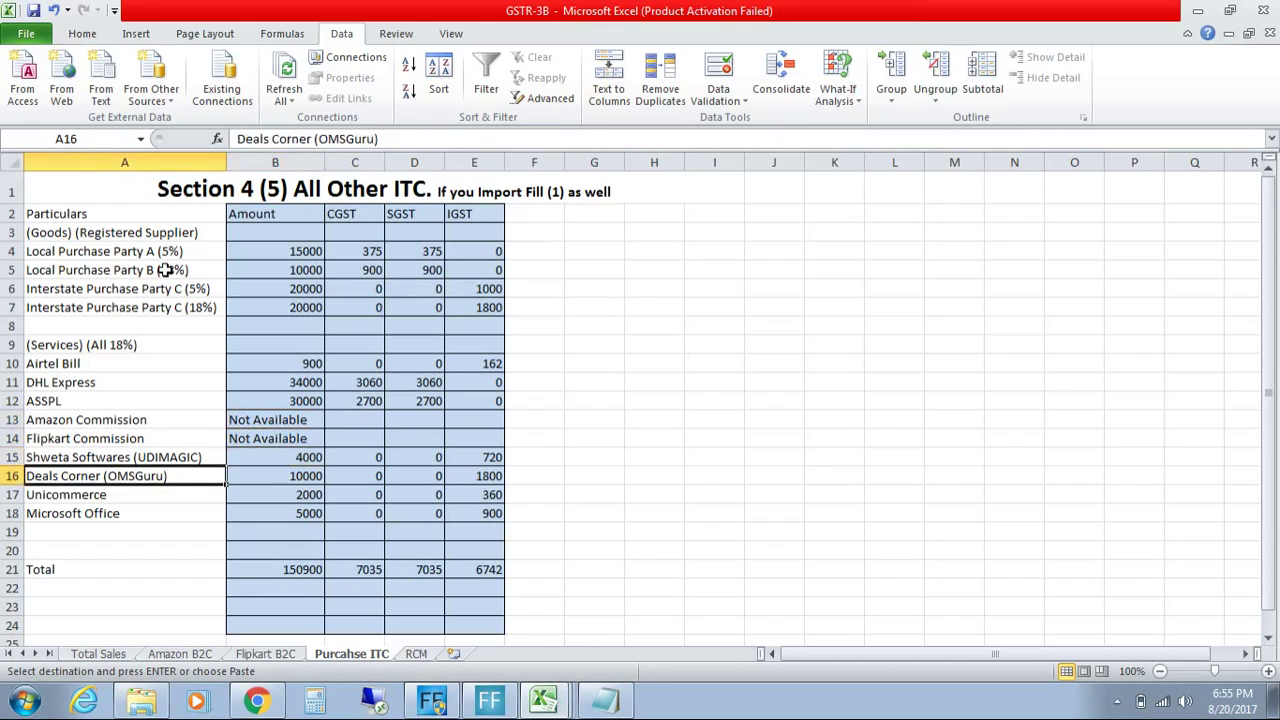
key(Right)
key(Right)
key(Right)
key(Right)
key(Down)
key(Down)
key(Down)
key(Down)
key(Down)
key(Left)
key(Left)
key(Left)
key(Left)
key(Right)
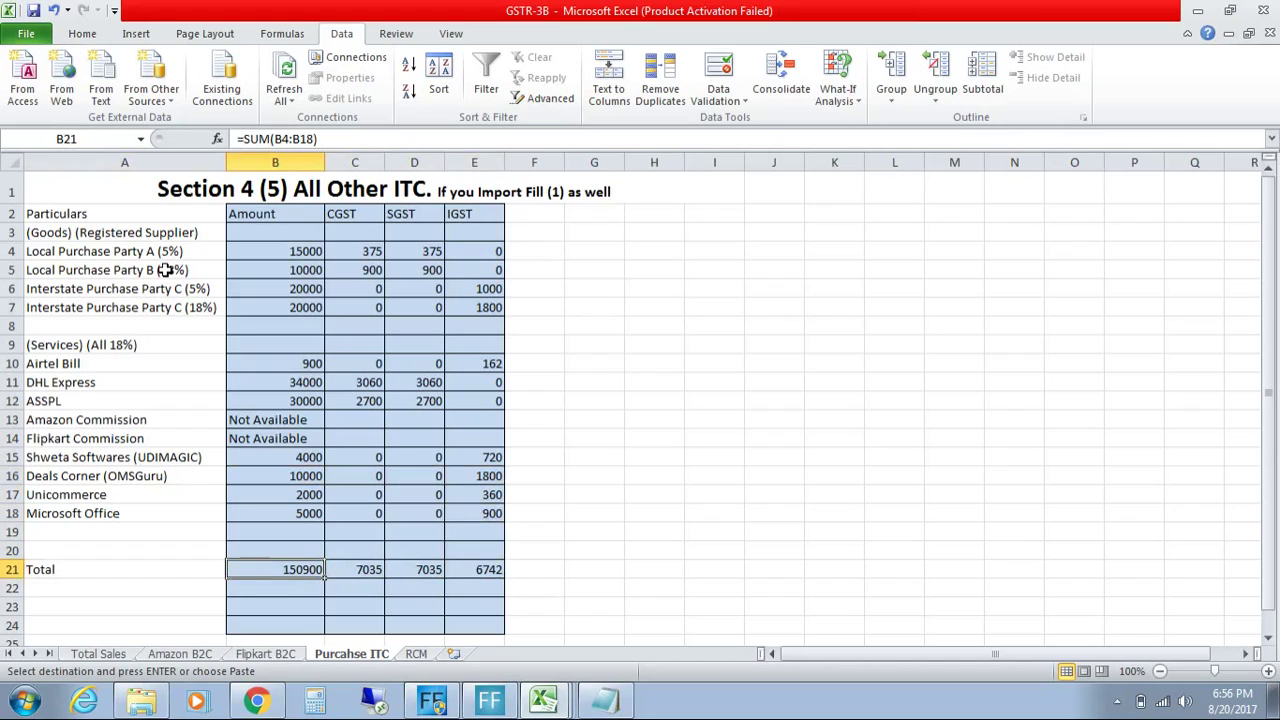
key(Right)
key(Right)
key(Right)
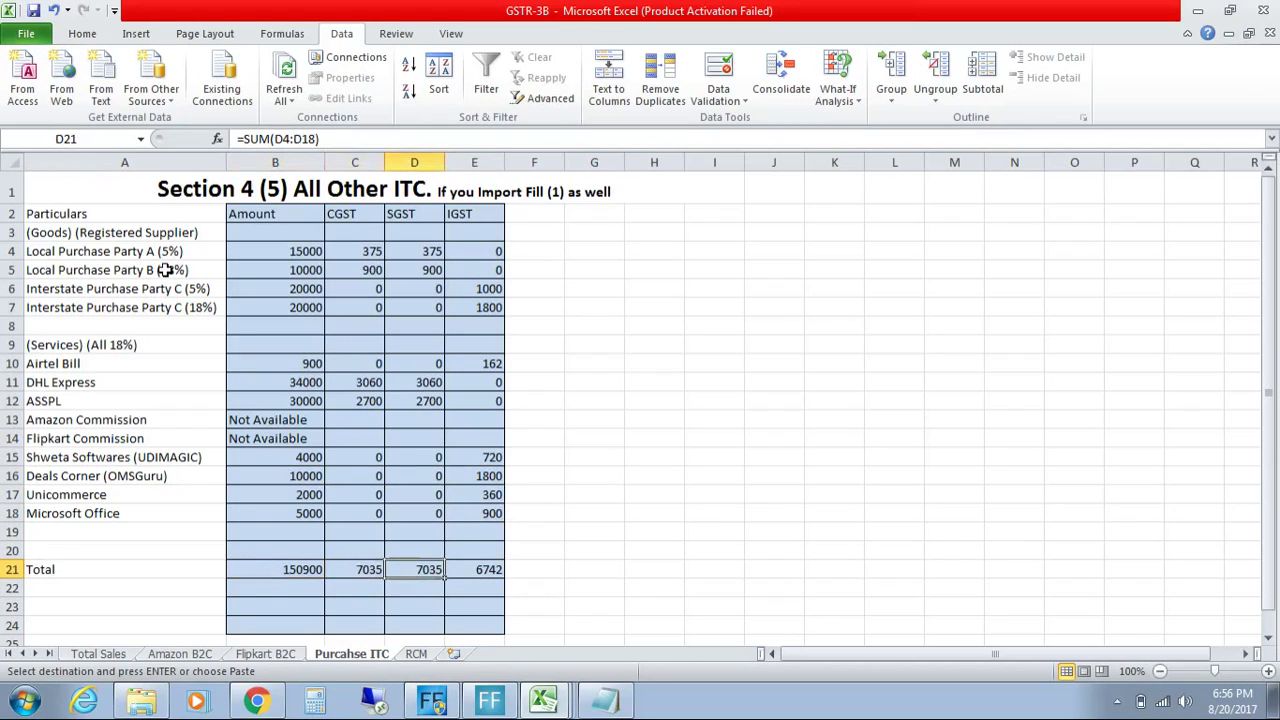
key(Left)
key(Left)
key(Right)
key(Right)
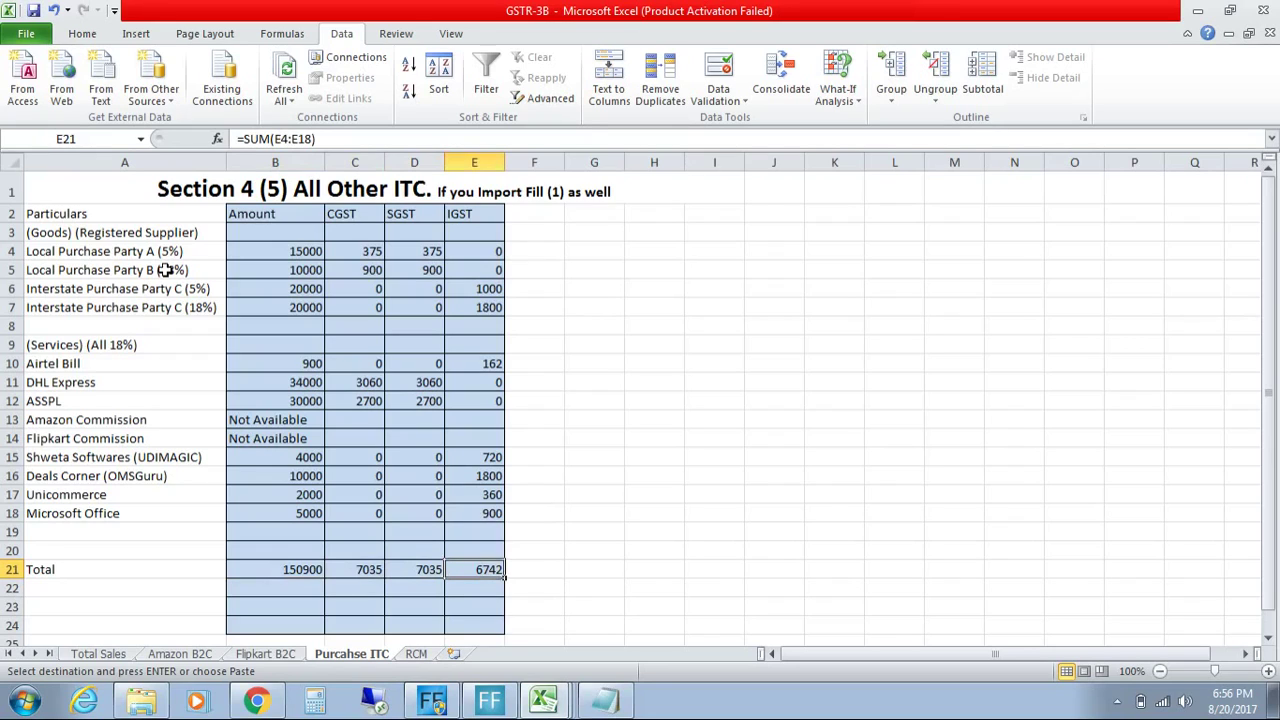
key(Up)
key(Up)
key(Up)
key(Up)
key(Up)
key(Up)
key(Up)
key(Up)
key(Up)
key(Up)
key(Up)
key(Left)
key(Left)
key(Home)
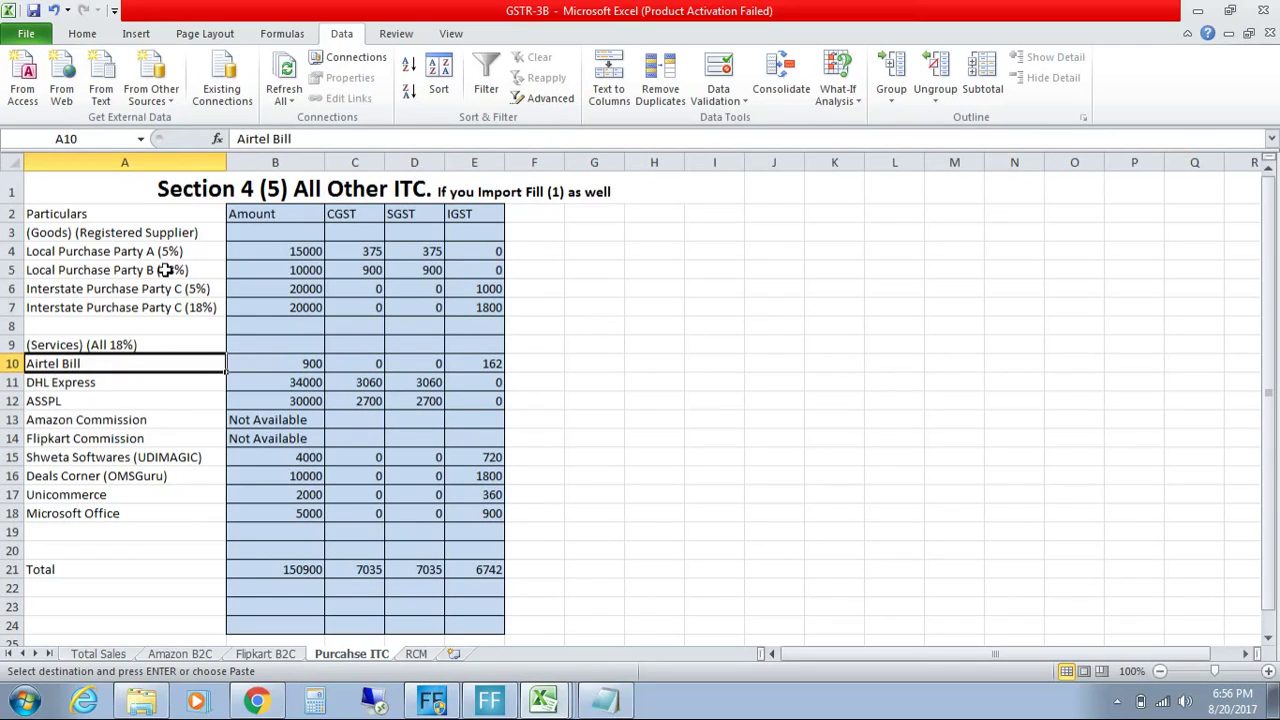
key(Down)
key(Down)
key(Down)
key(Down)
key(Down)
key(Down)
key(Down)
key(Down)
key(Down)
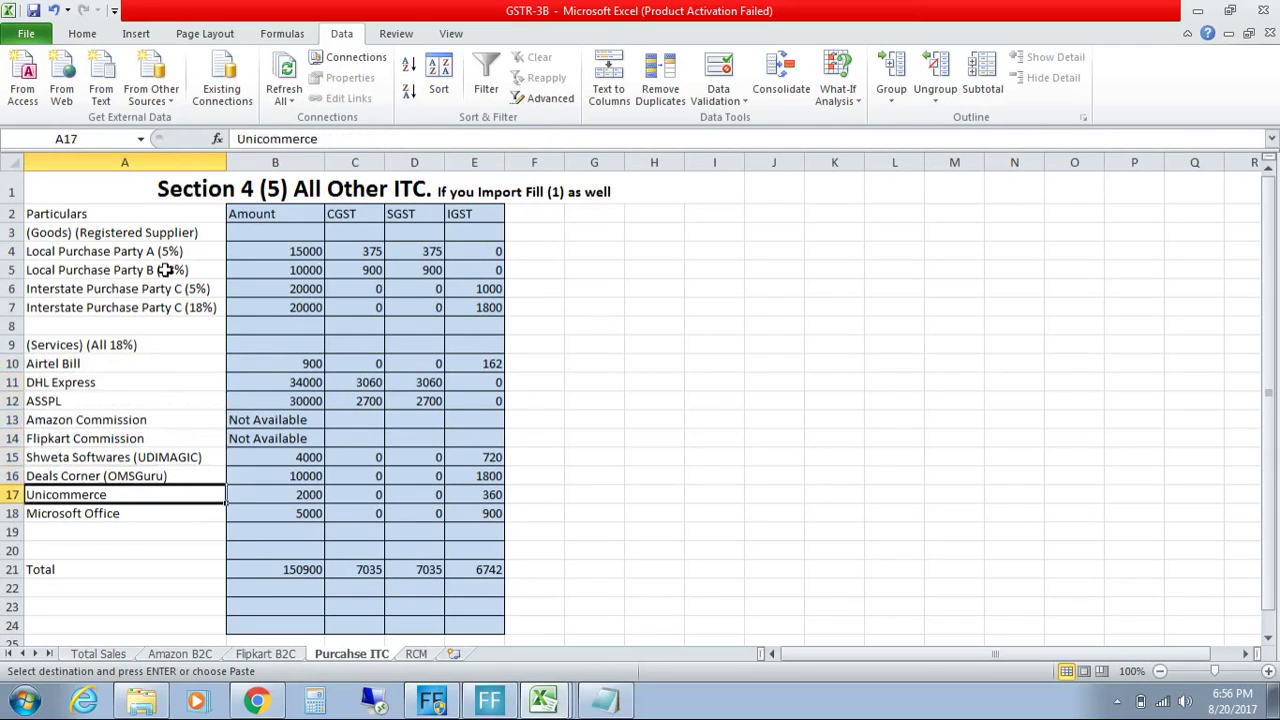
Step: Add 'Bank Charges' in A19 below Microsoft Office, then switch to the RCM sheet
text(Ban)
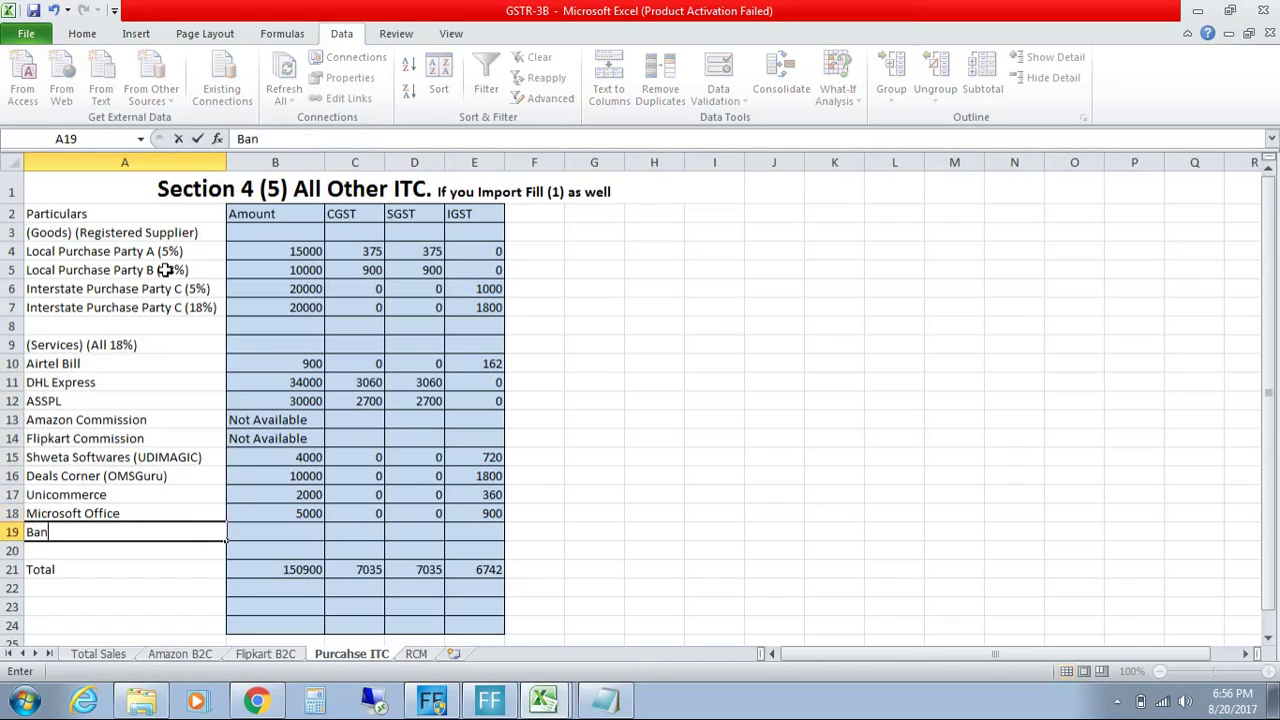
text(k Charges)
key(Tab)
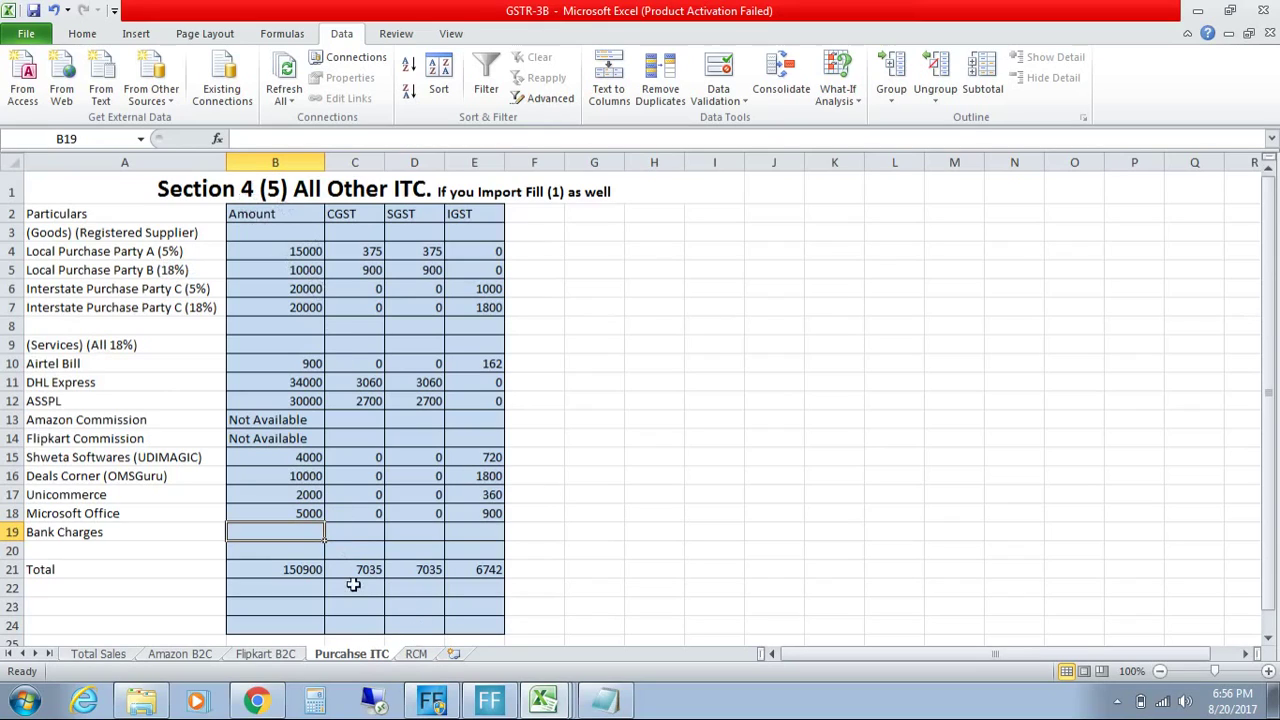
click(414, 655)
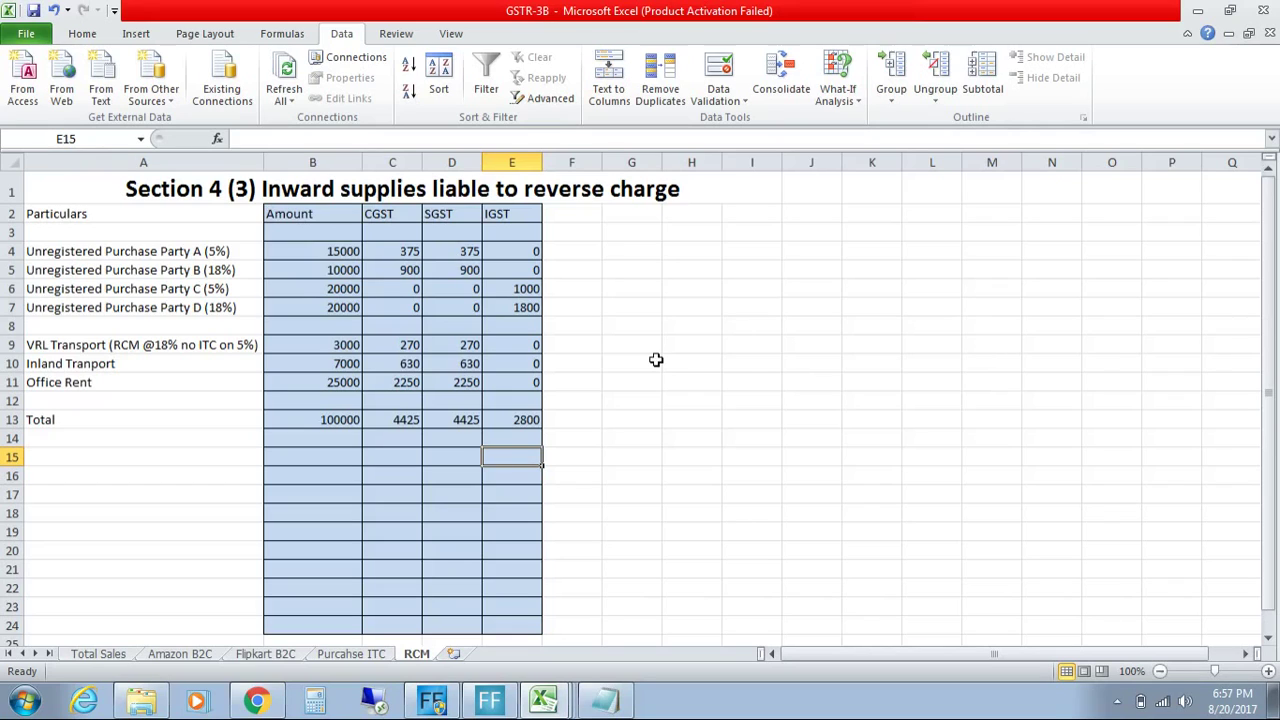
click(197, 251)
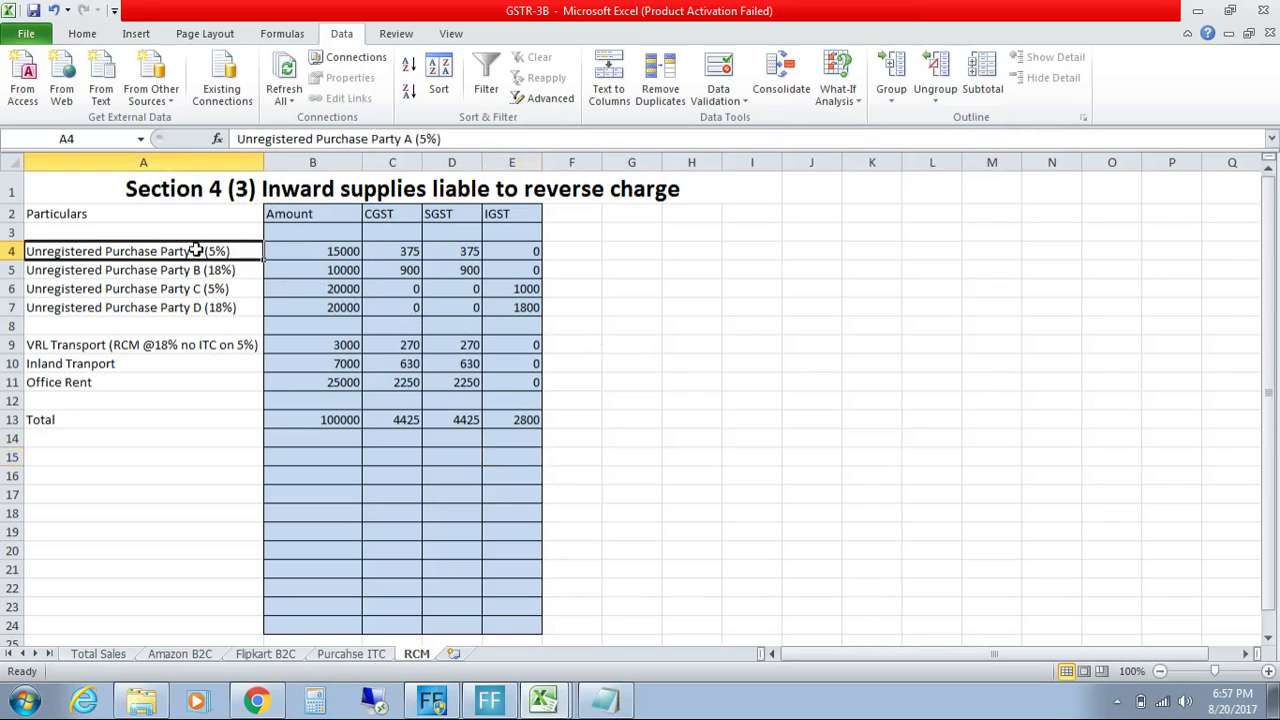
click(325, 251)
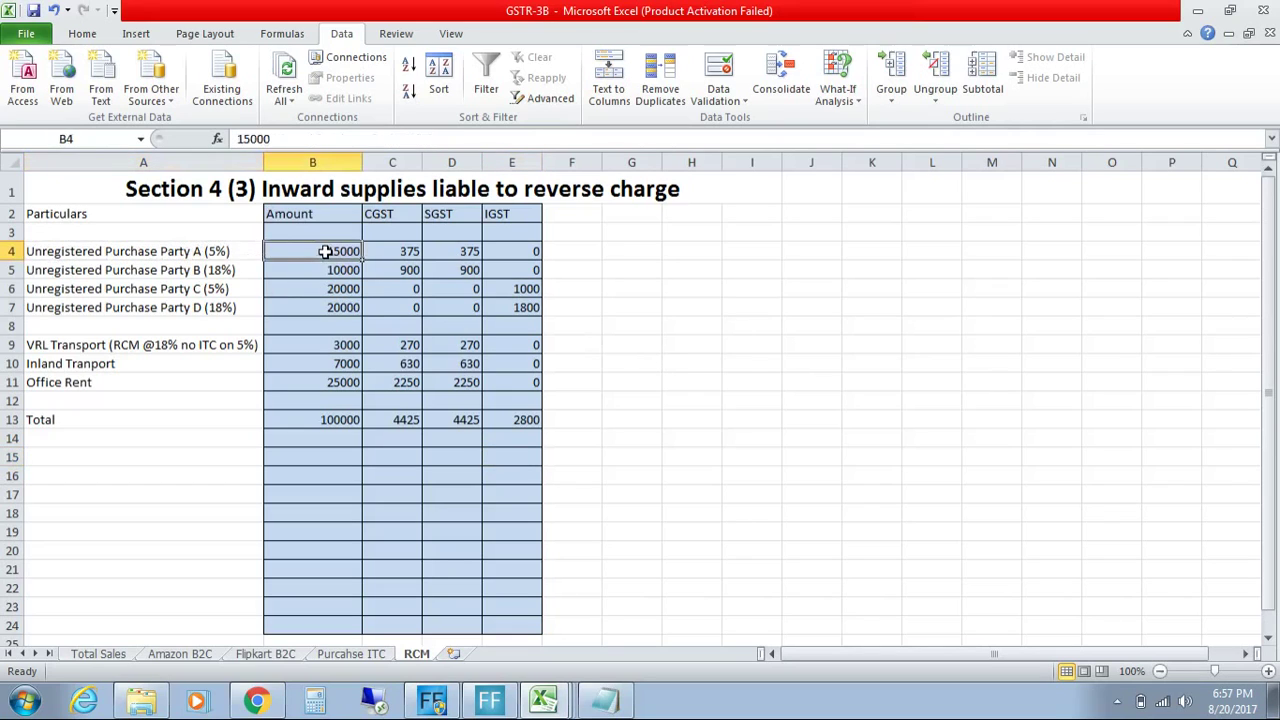
click(197, 251)
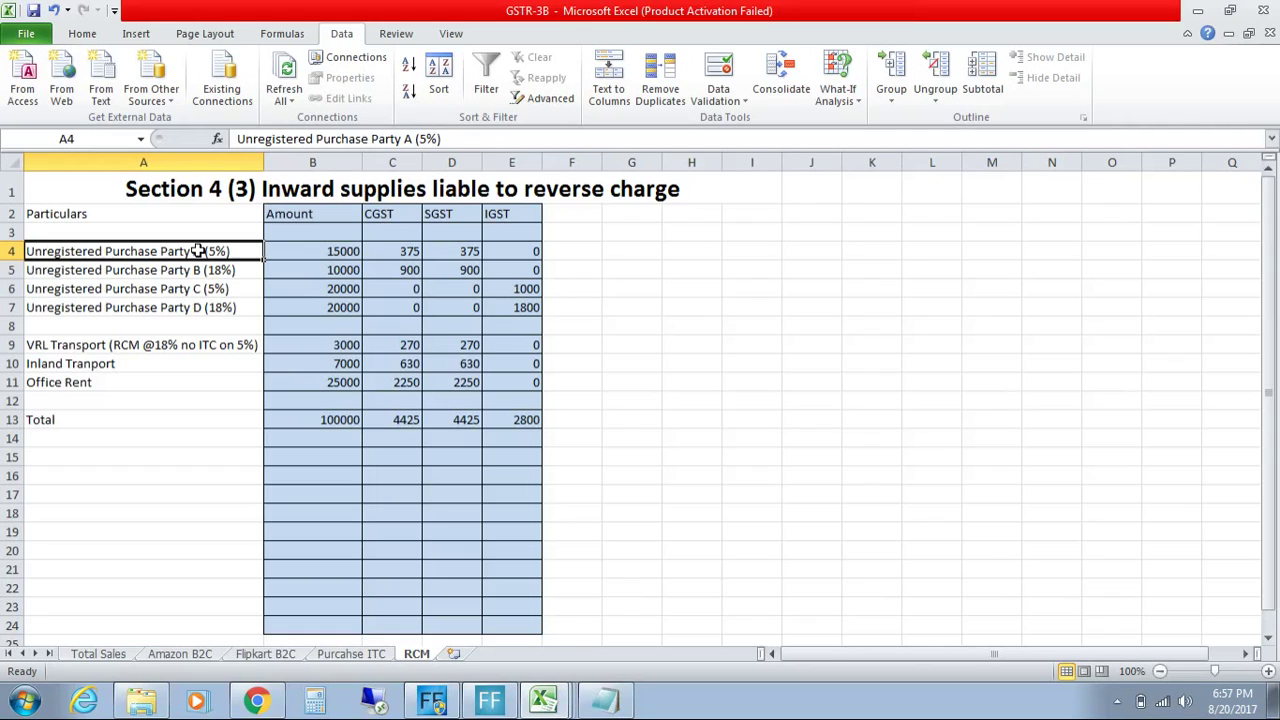
key(Down)
key(Down)
key(Down)
key(Down)
key(Down)
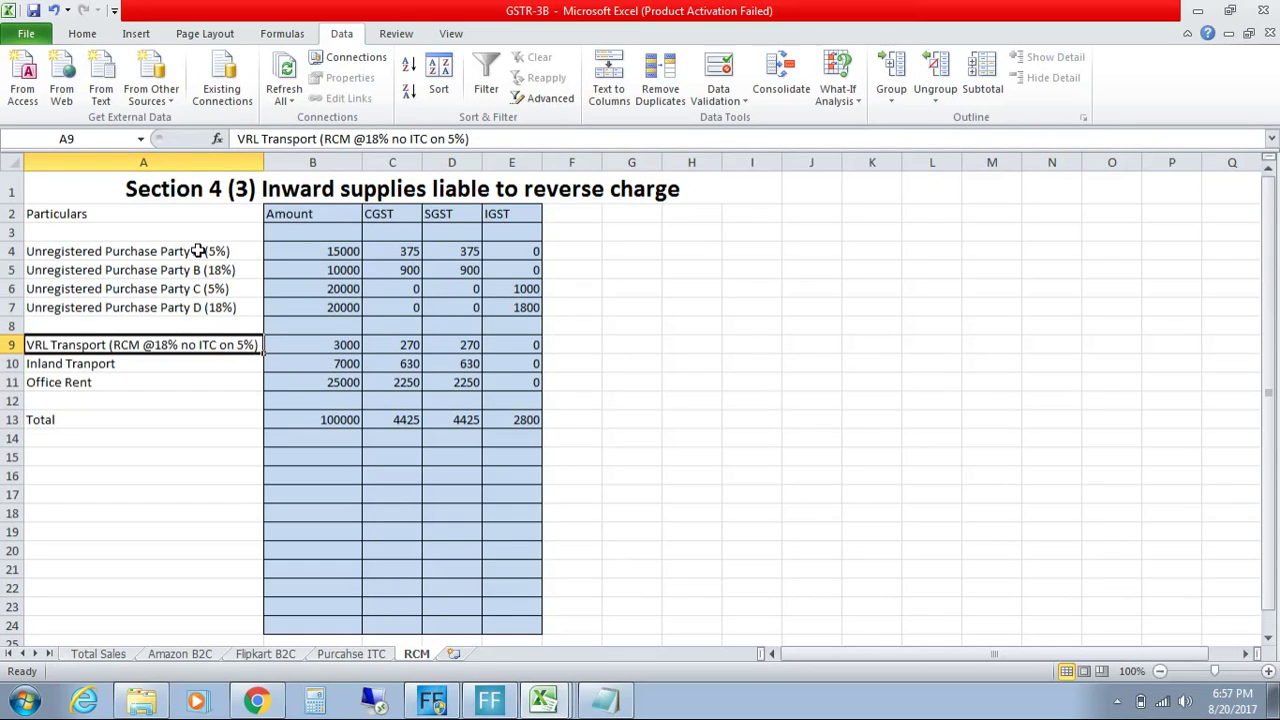
key(Right)
key(Right)
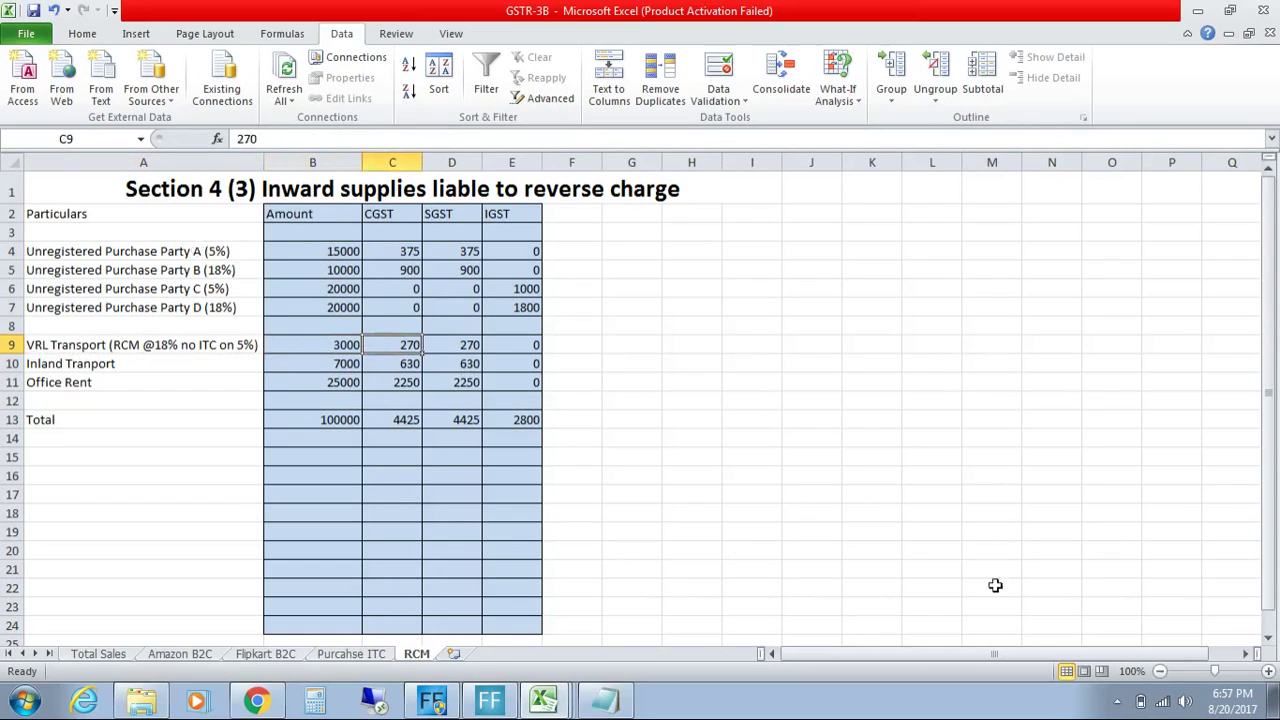
Step: Zoom the RCM sheet to 120% so column A still fits
click(1268, 672)
click(1268, 672)
click(1268, 672)
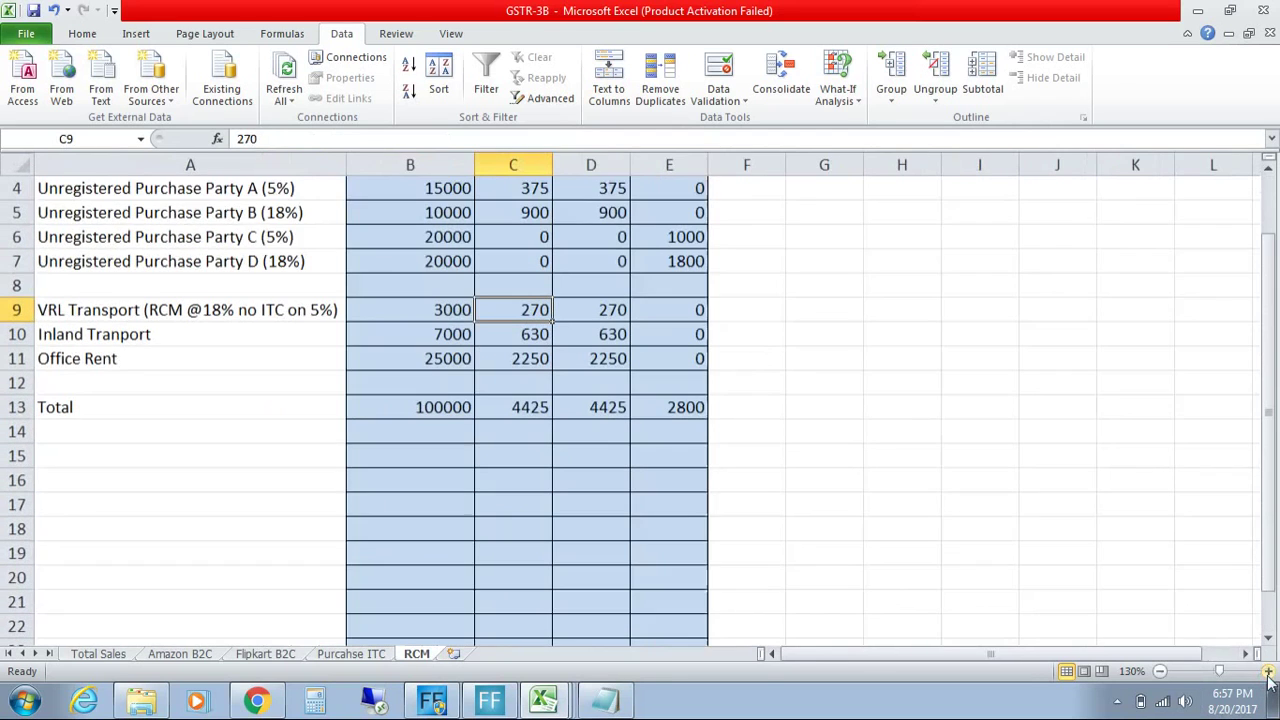
click(1268, 672)
click(1161, 671)
click(1161, 671)
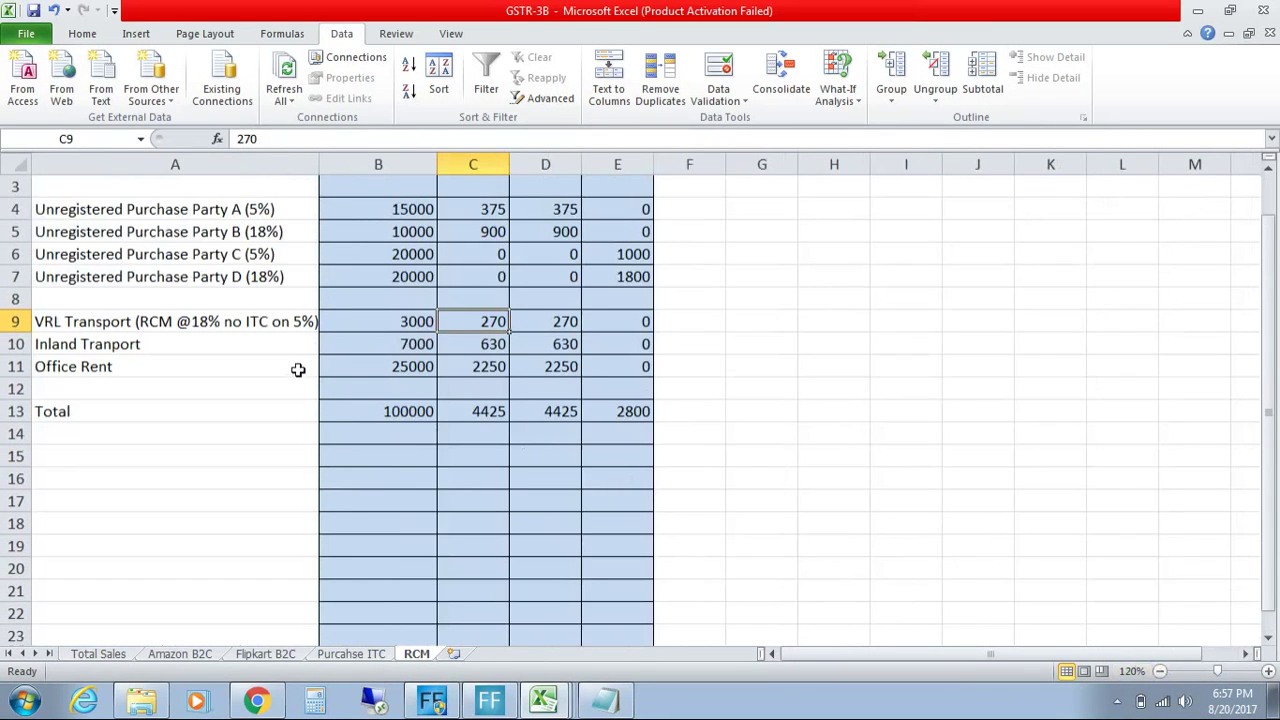
Step: Review the VRL Transport row's 3000 amount and its tax values through IGST
click(234, 322)
key(Down)
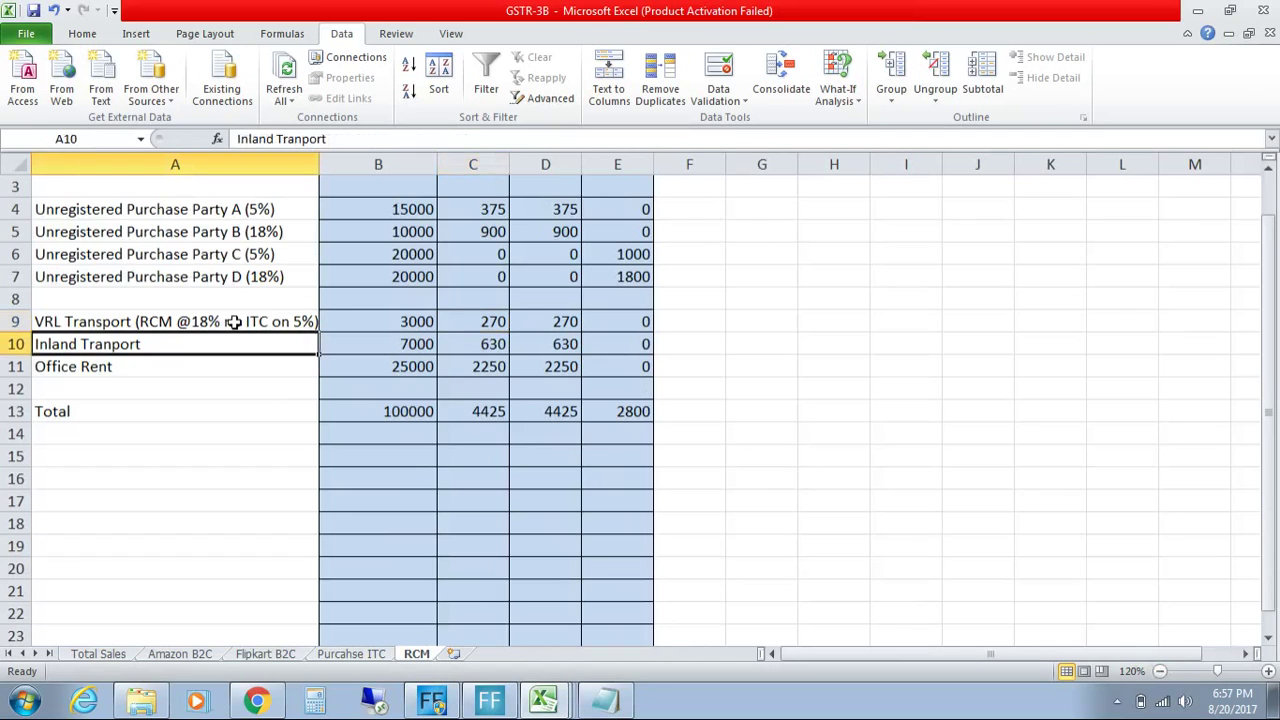
key(Up)
key(Right)
key(Right)
key(Right)
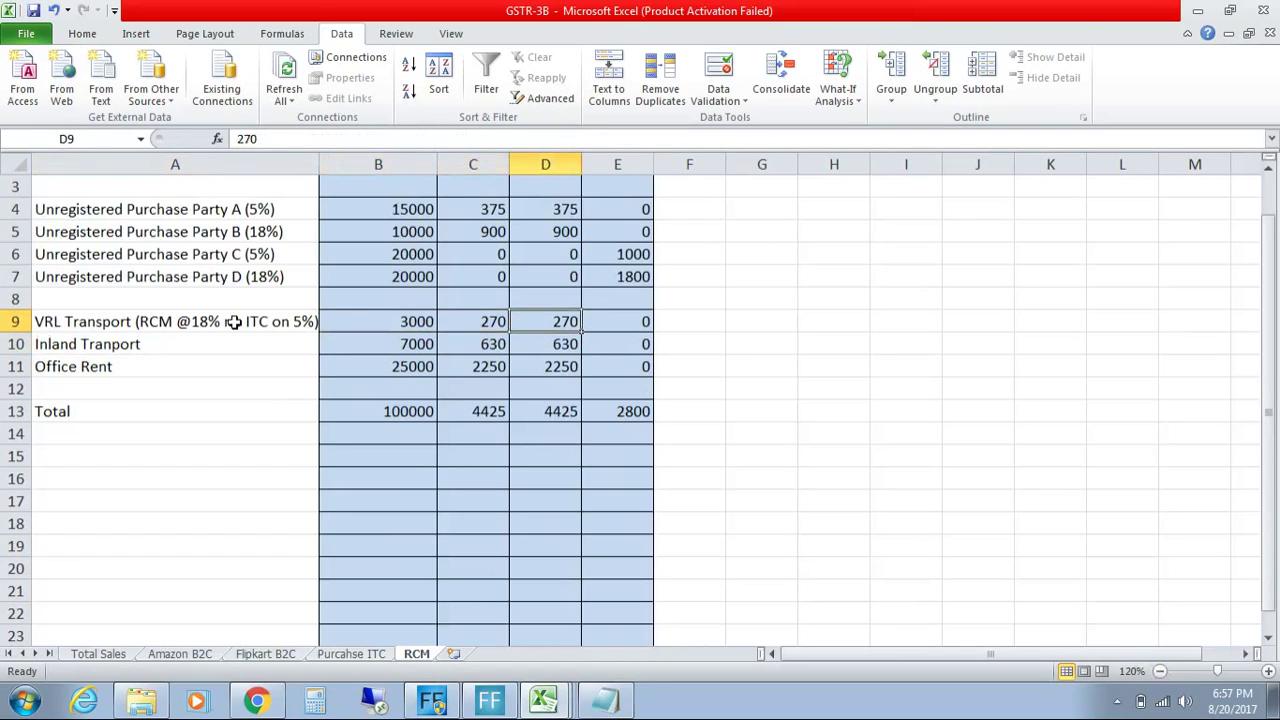
key(Down)
key(Up)
key(Left)
key(Left)
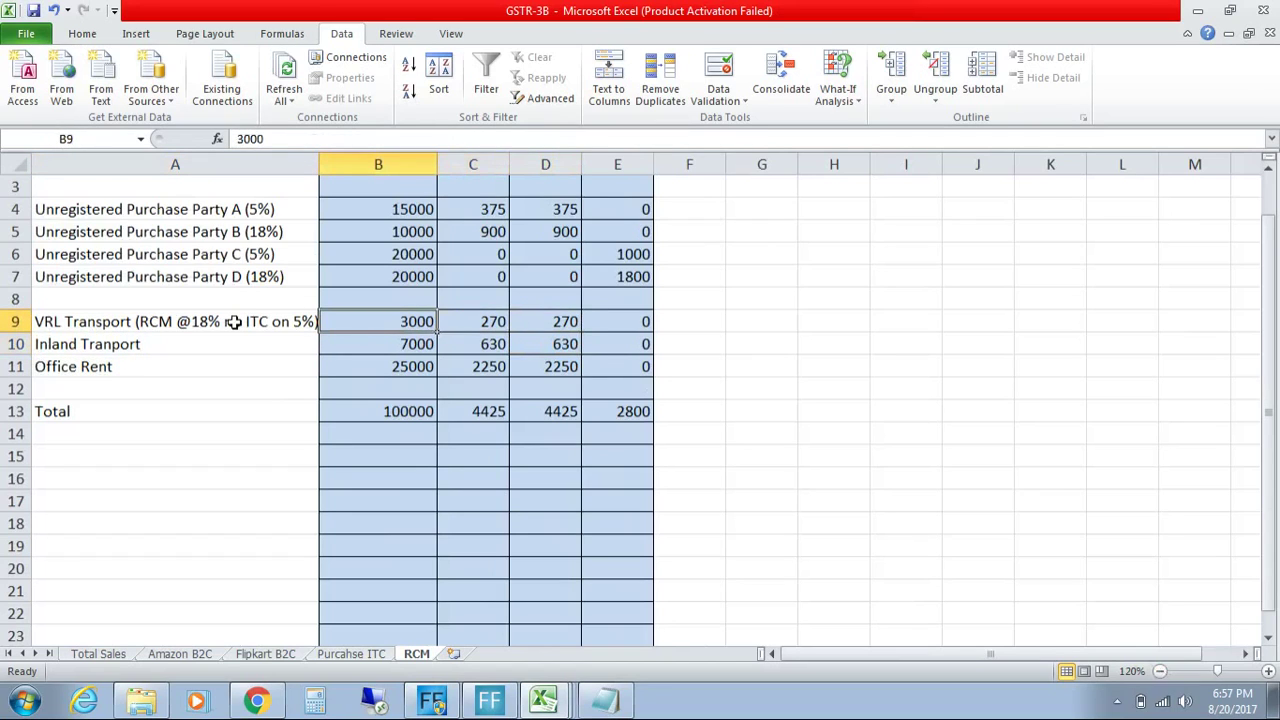
key(Right)
key(Right)
key(Right)
Step: Check the Inland Tranport CGST of 630 and the Office Rent amount of 25000
key(Down)
key(Down)
key(Left)
key(Left)
key(Left)
key(Left)
key(Up)
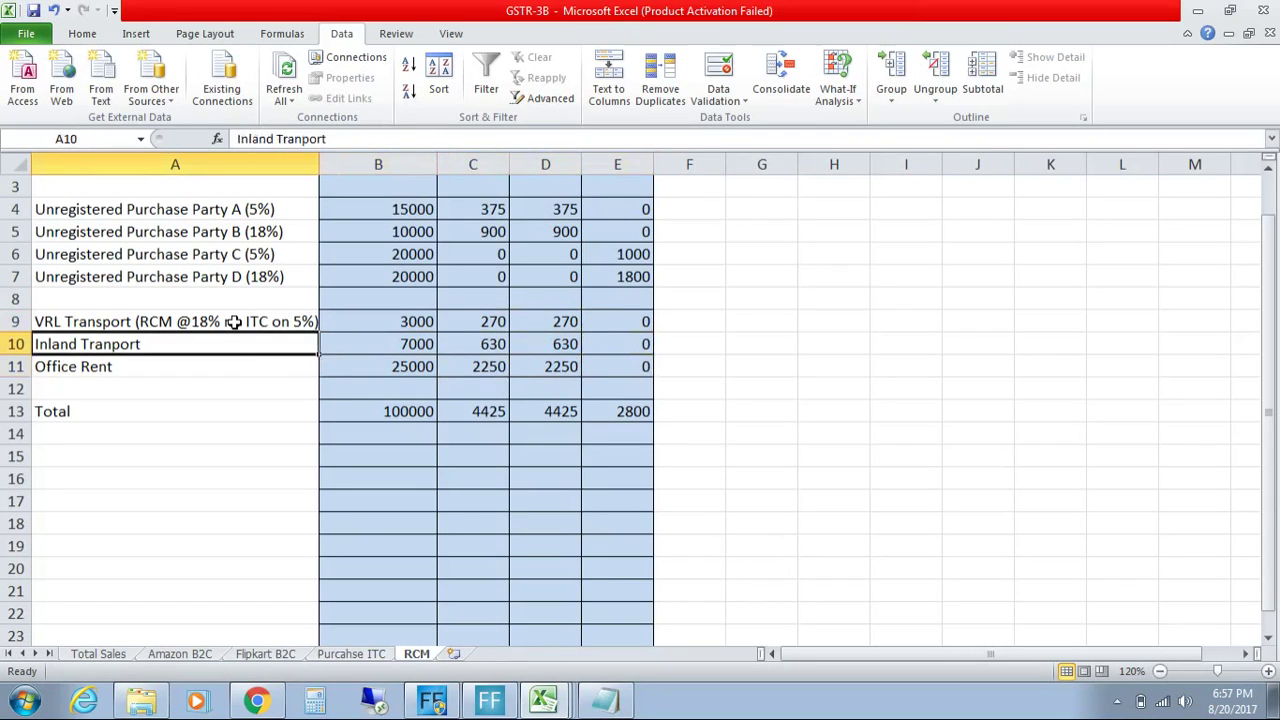
key(Right)
key(Right)
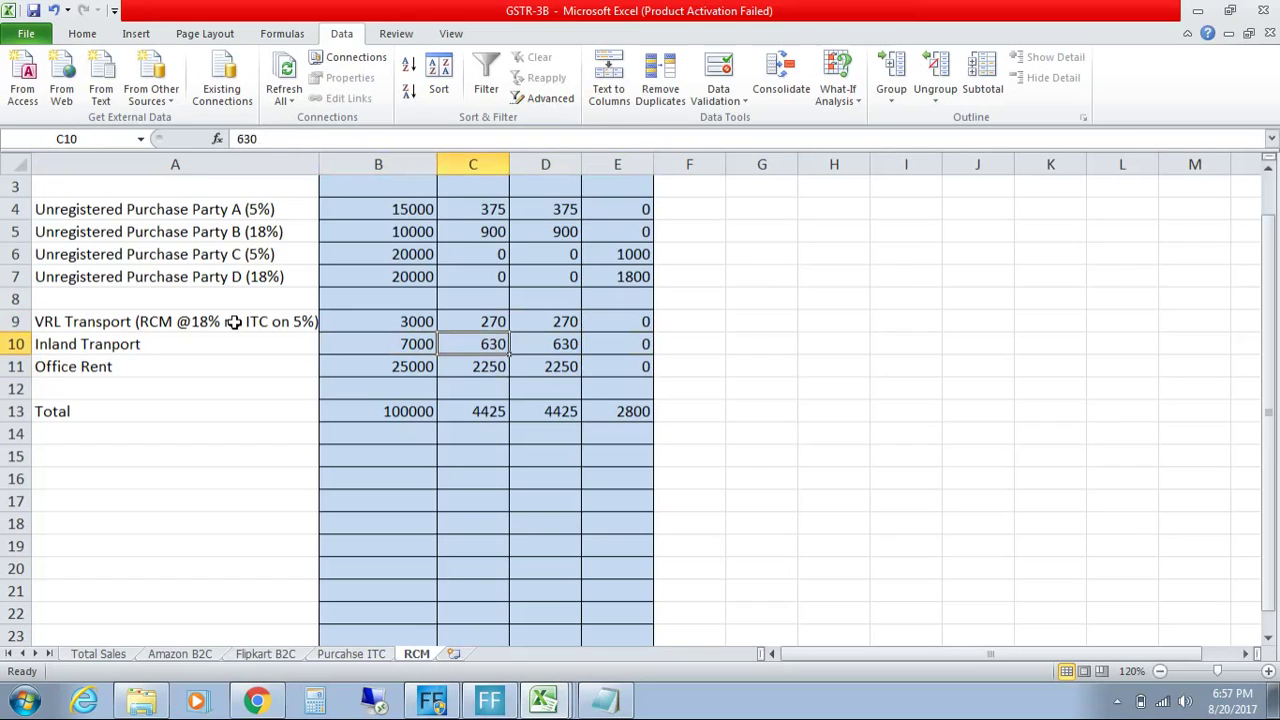
key(Down)
key(Down)
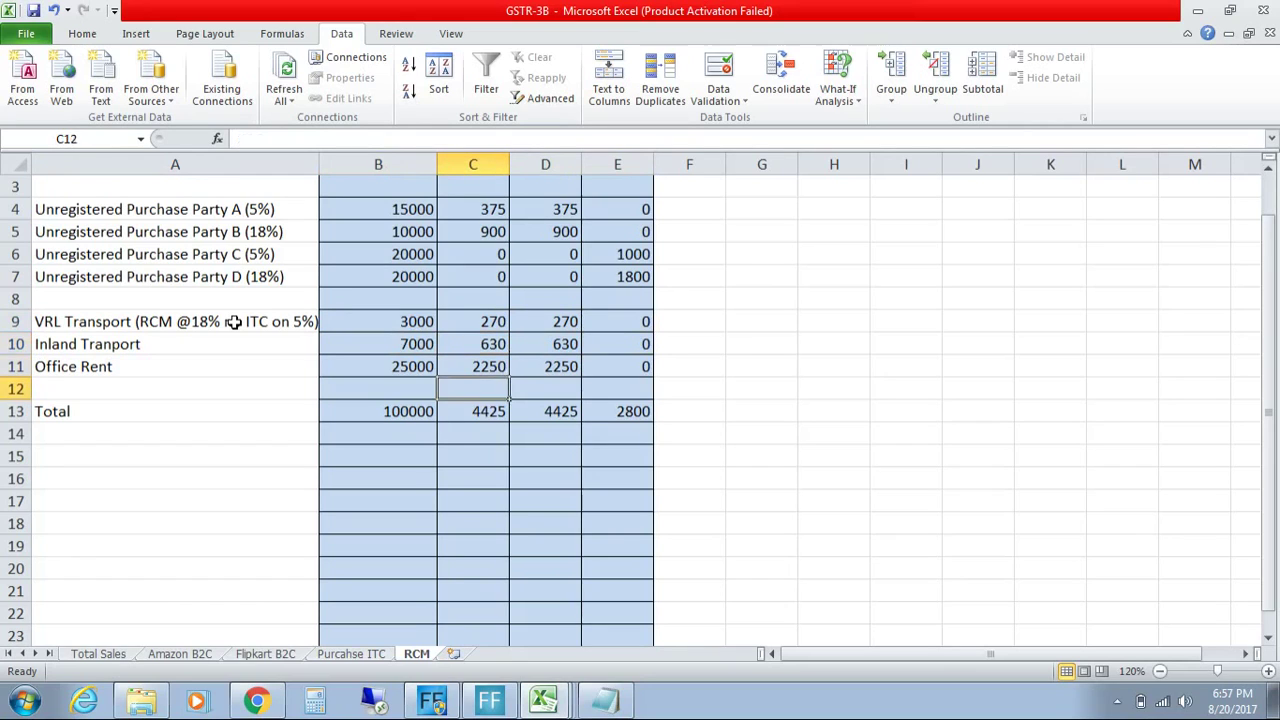
key(Up)
key(Left)
key(Left)
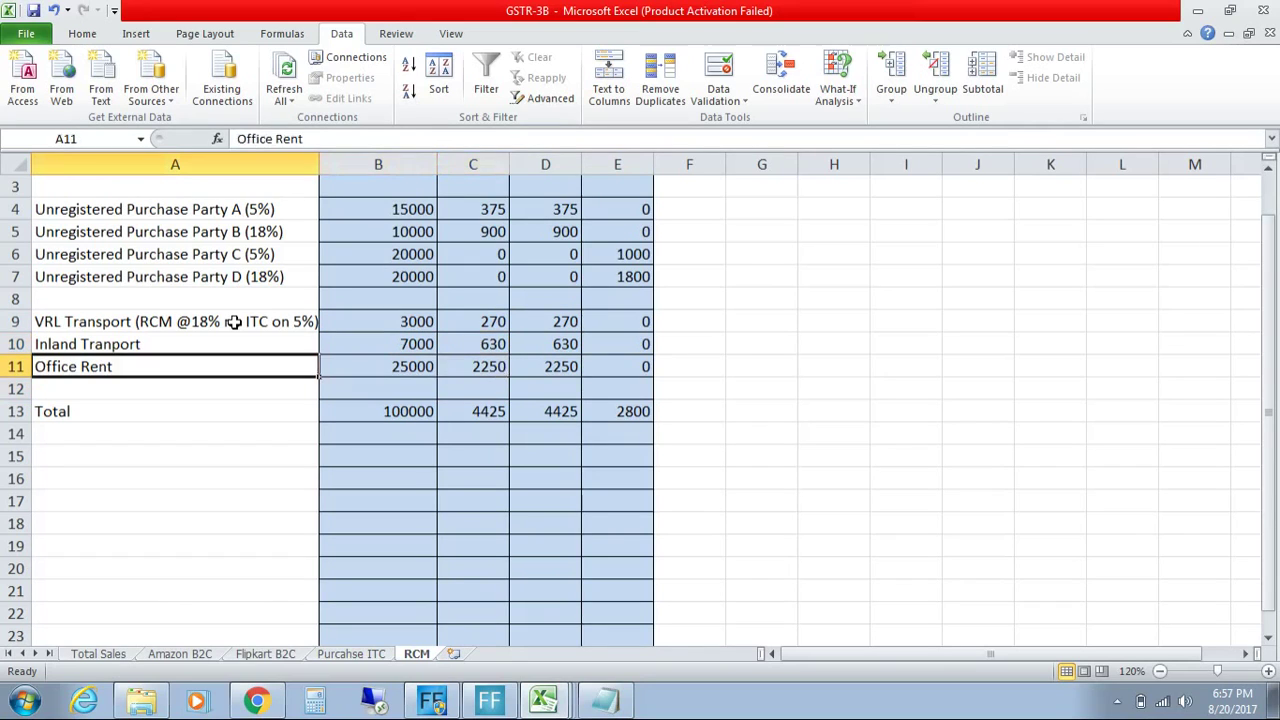
key(Right)
key(Right)
key(Right)
key(Right)
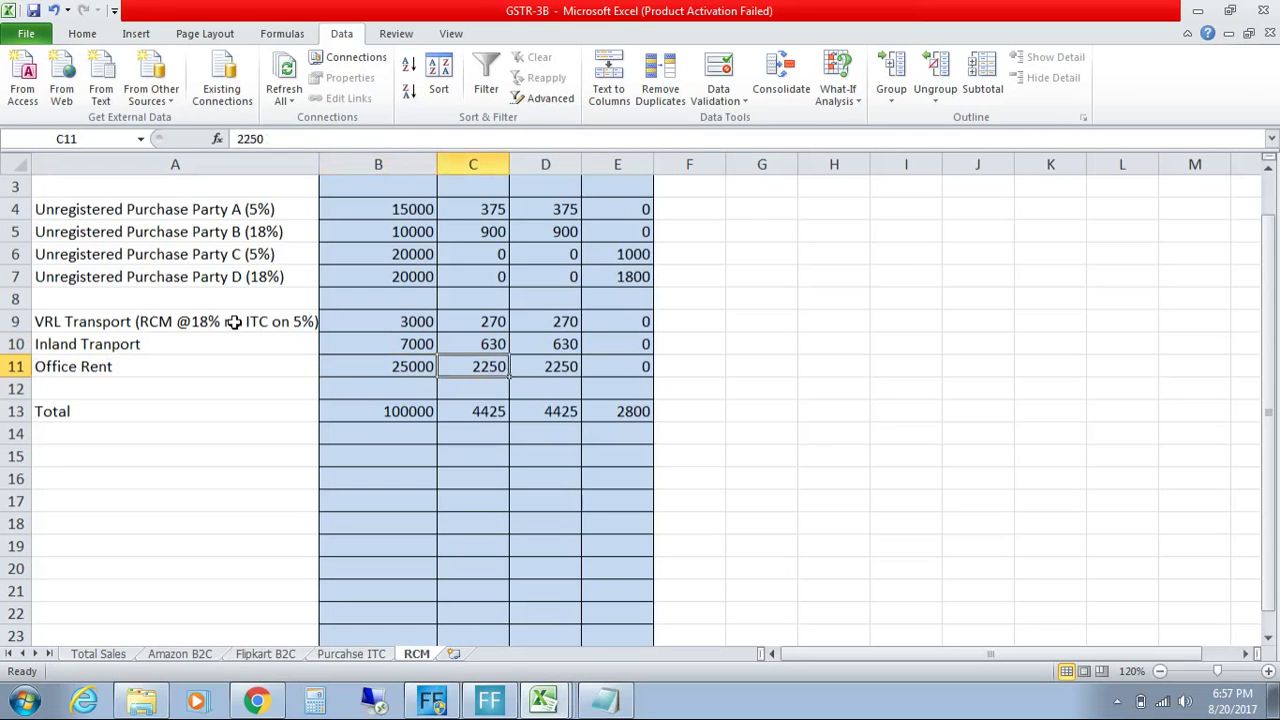
Step: Inspect the IGST total formula, then return to the sheet title
key(Down)
key(Down)
key(Up)
key(Up)
key(Up)
key(Up)
key(Up)
key(Up)
key(Up)
key(Up)
key(ctrl+Home)
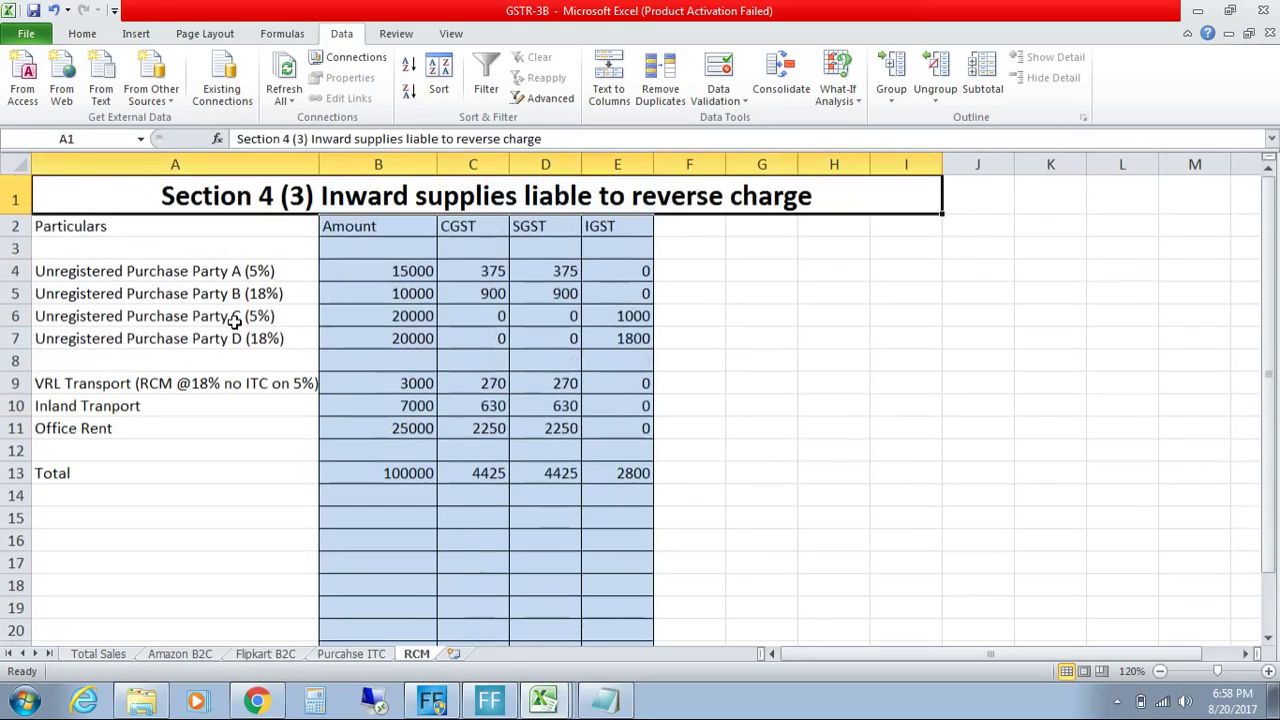
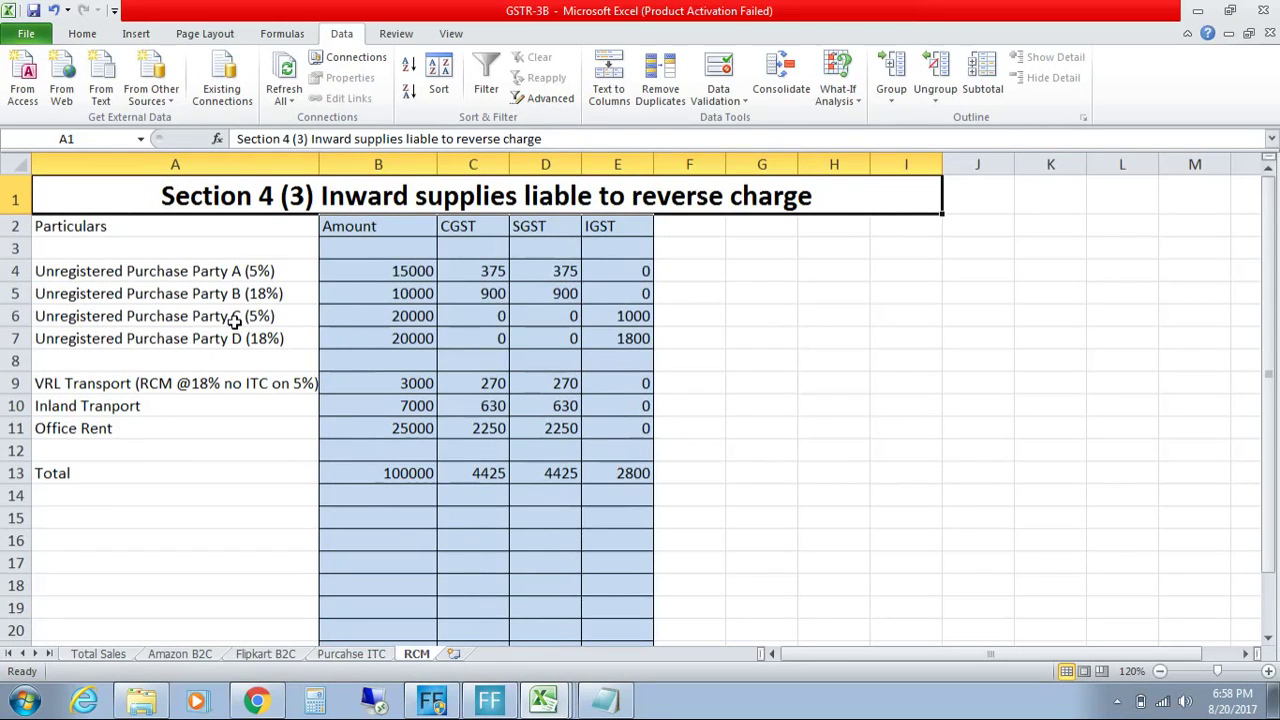
Step: Load gst.gov.in in Chrome and go to the portal login page
click(257, 701)
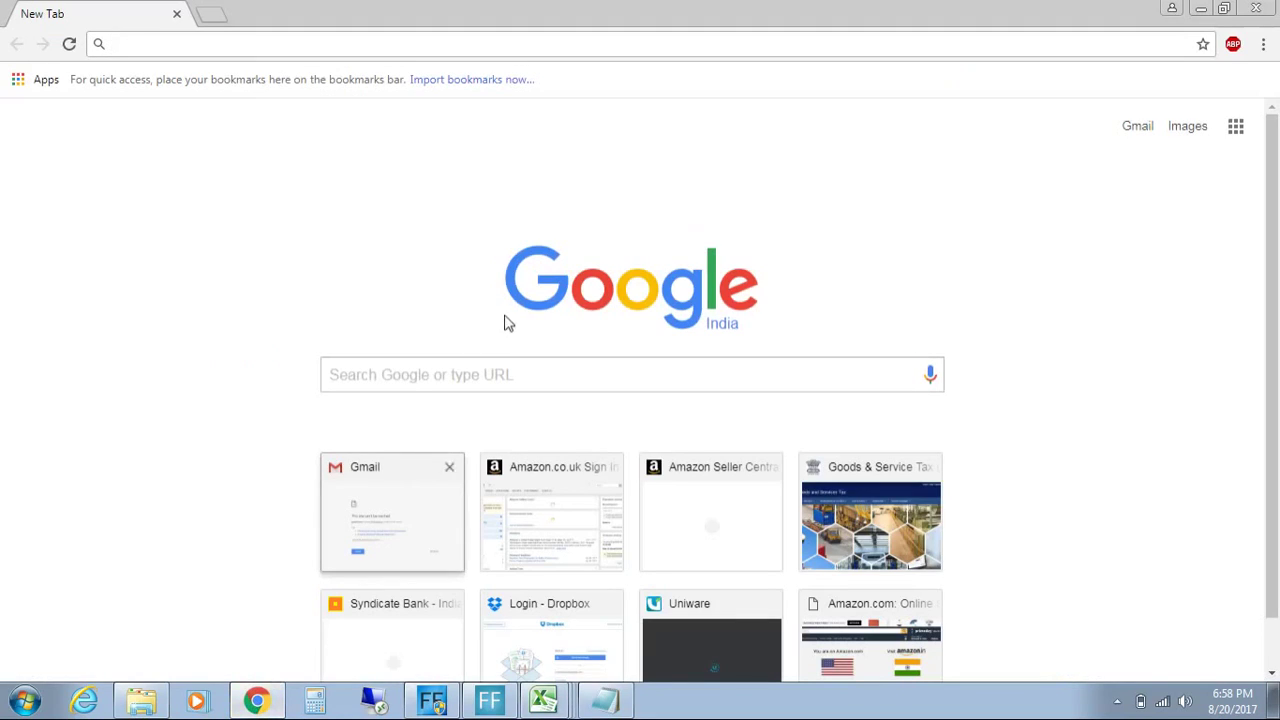
text(gst.gov.in)
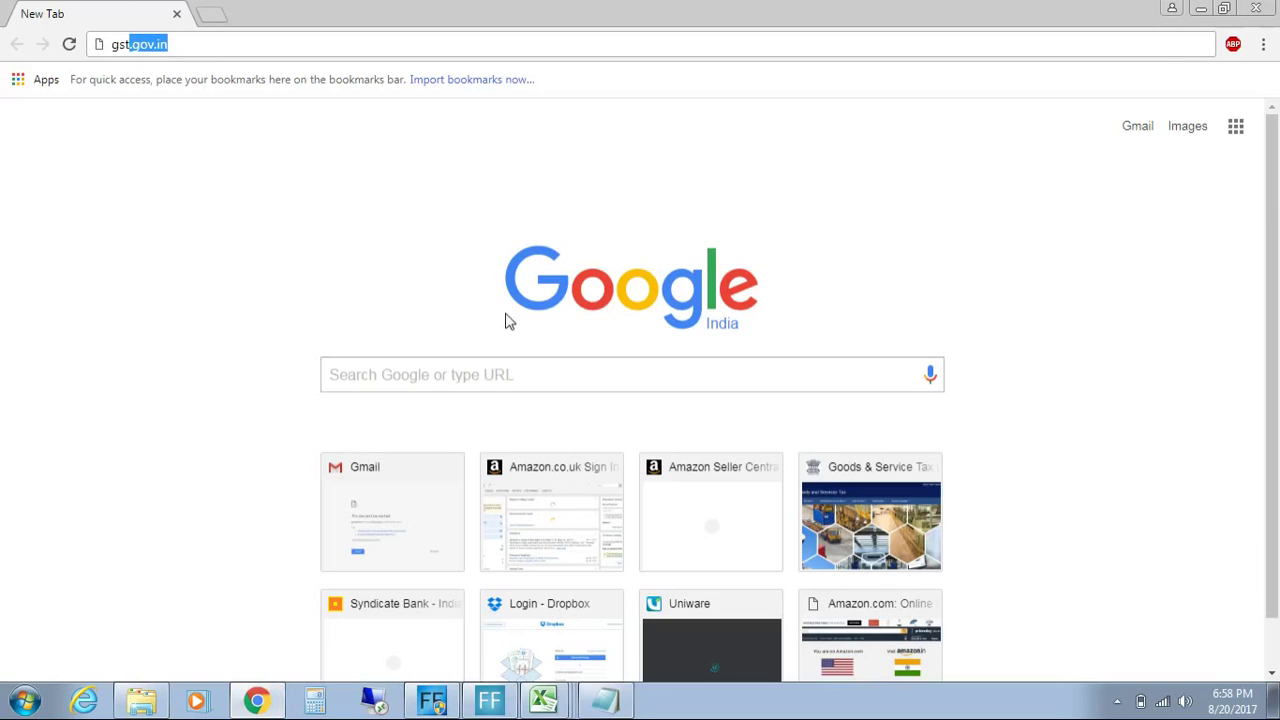
click(207, 42)
key(Return)
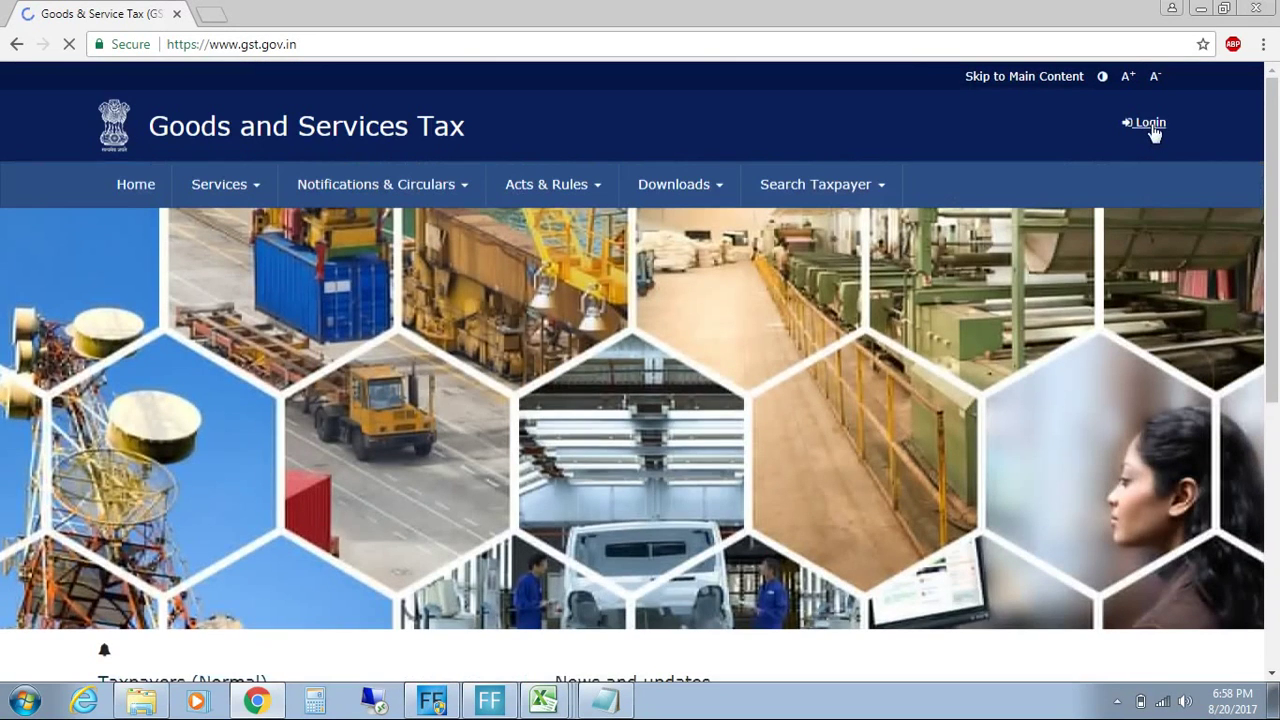
click(1150, 123)
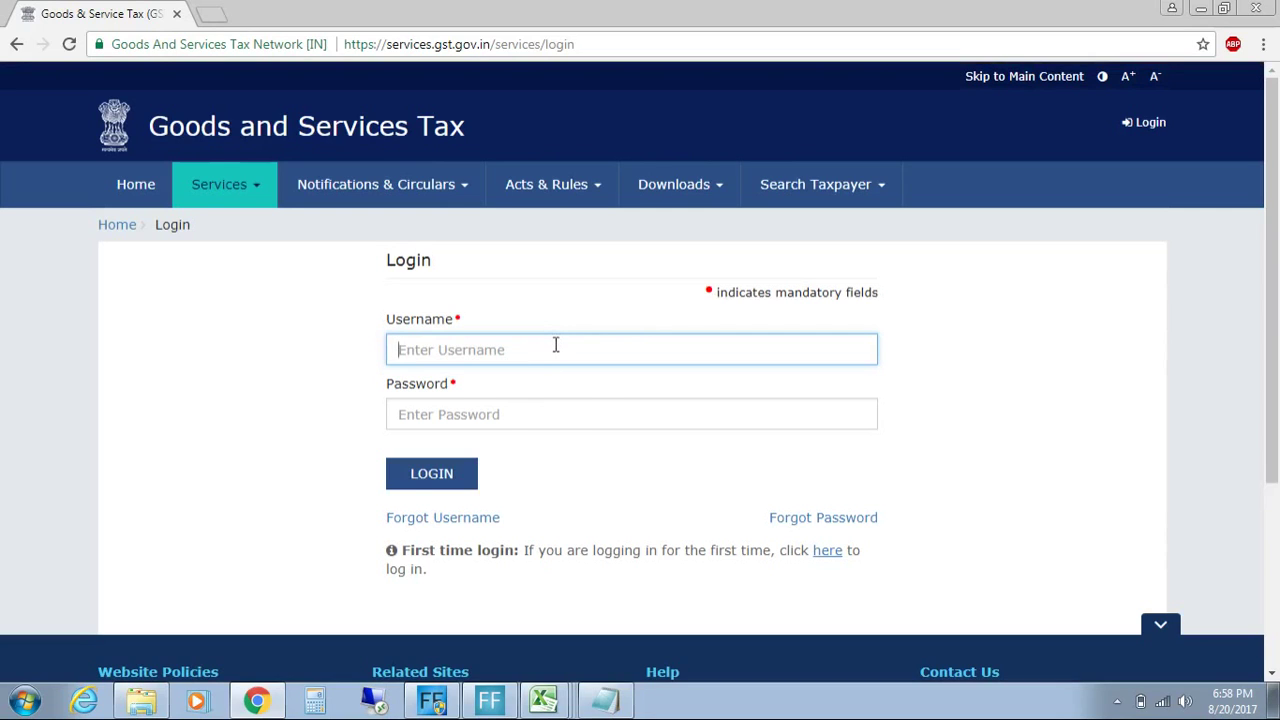
Step: Sign in with the taxpayer username, password and captcha code
key(Tab)
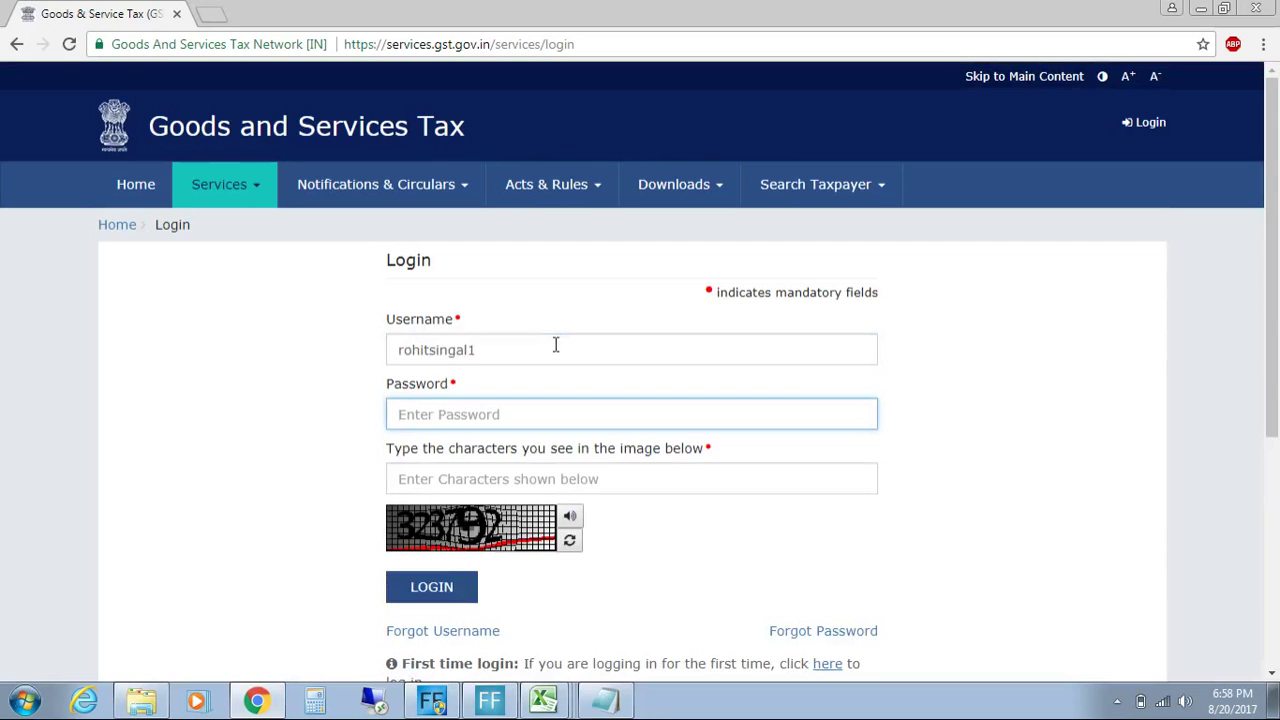
text(***********)
key(Tab)
text(323)
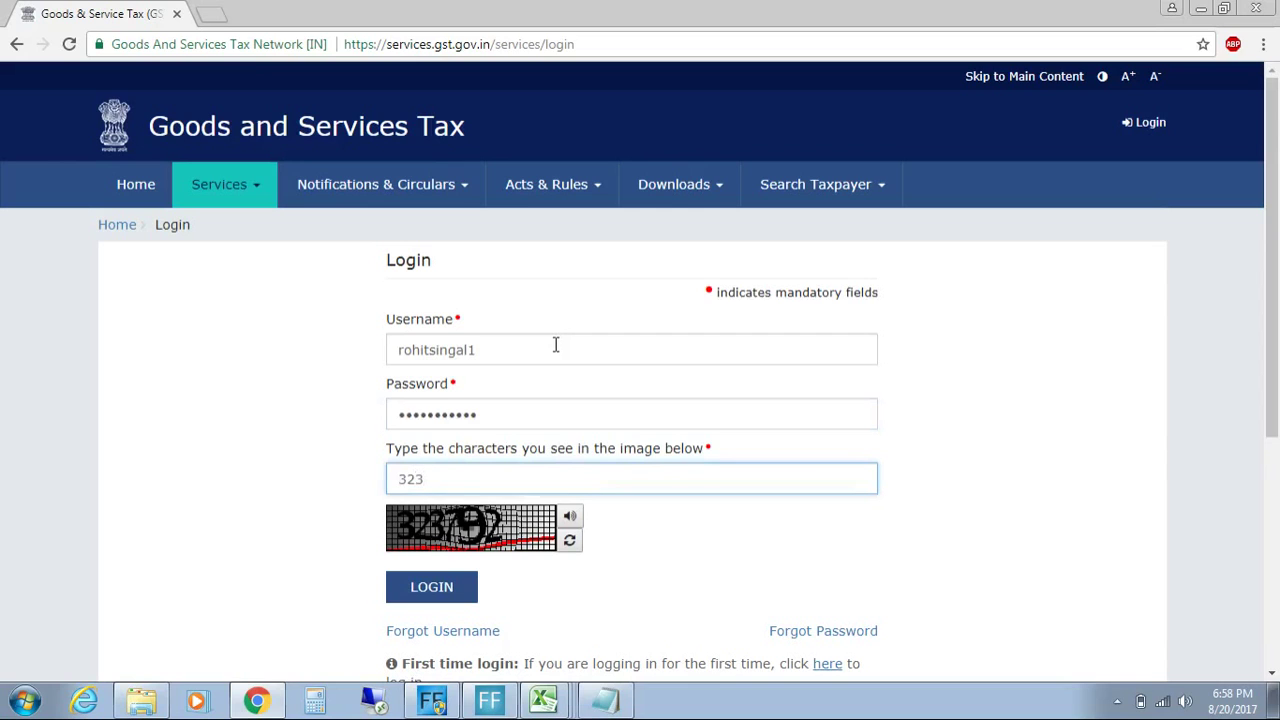
text(792)
click(445, 588)
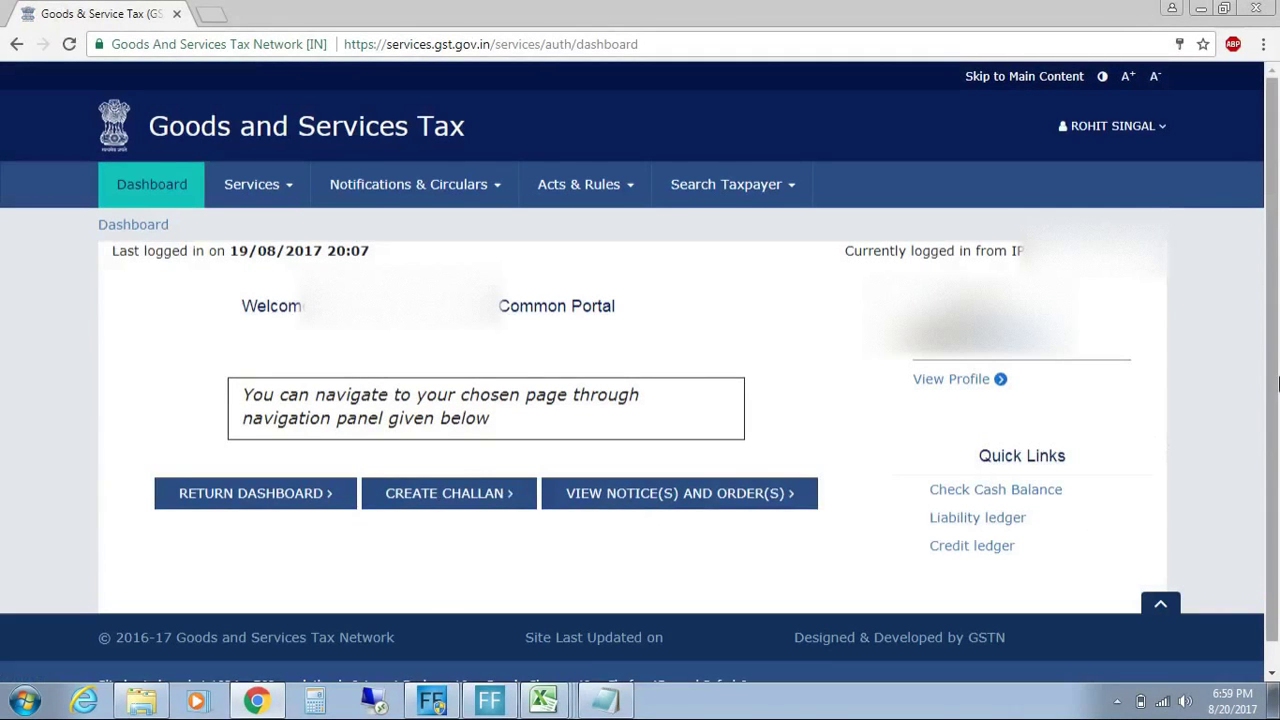
Step: Search the Return Dashboard for the July 2017-18 returns
drag(1278, 372, 1277, 475)
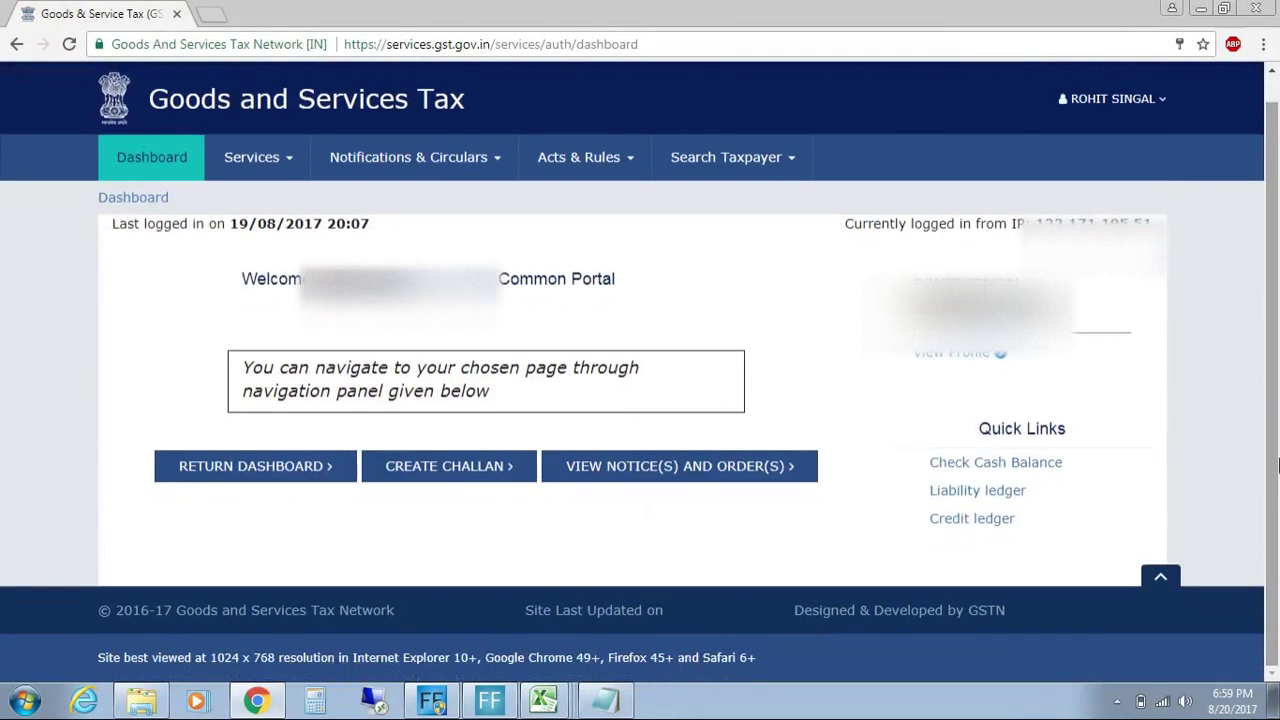
scroll(1278, 465, up, 1)
click(282, 501)
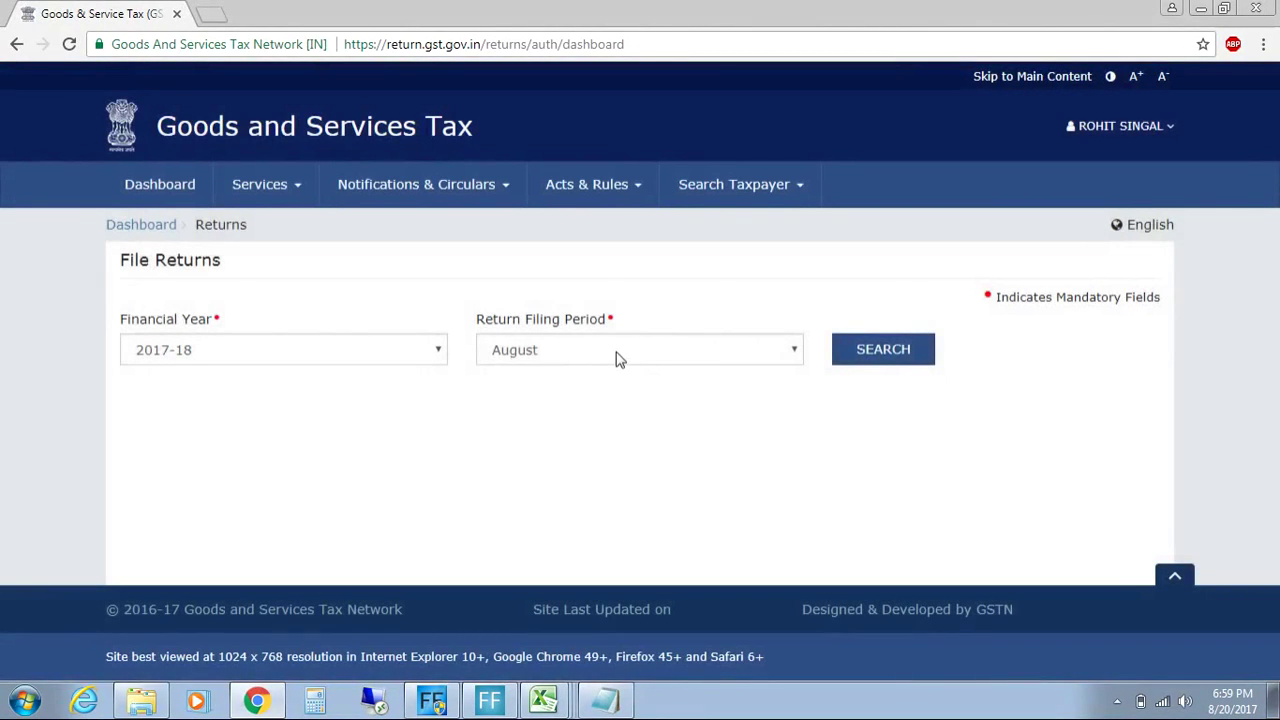
click(617, 358)
click(566, 380)
click(884, 360)
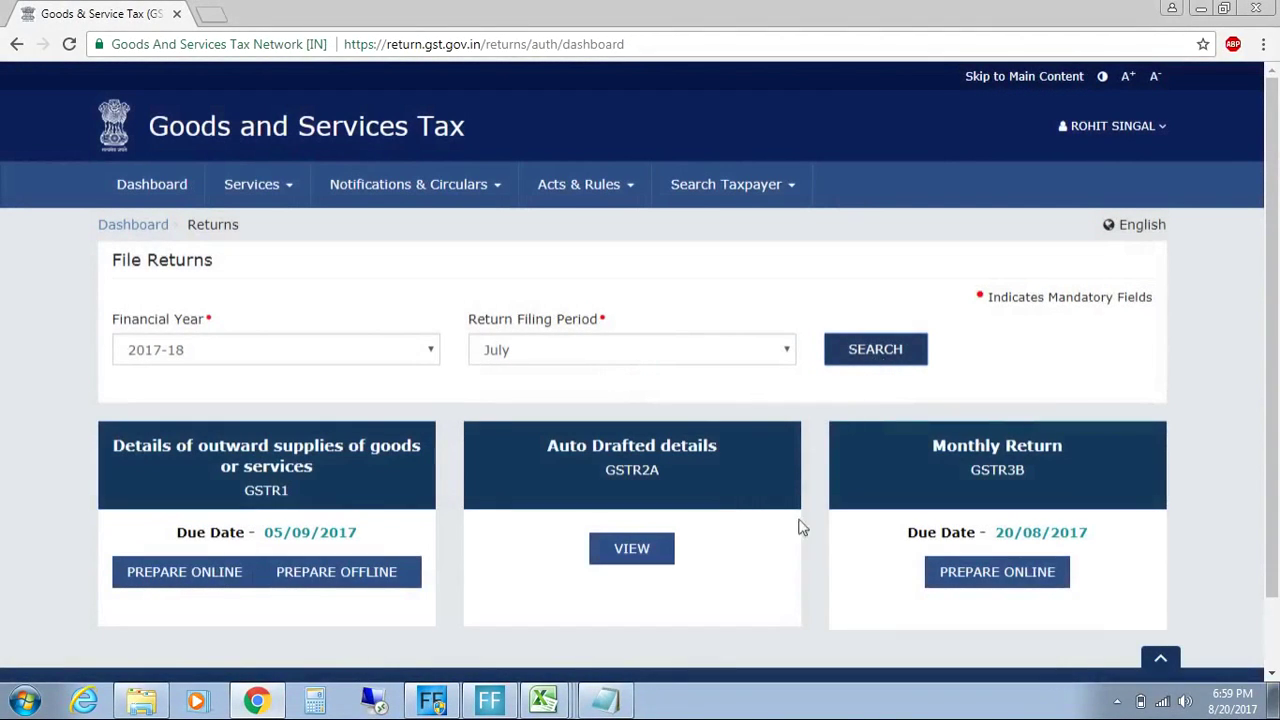
Step: Prepare GSTR-3B online and open the empty 3.1 outward supplies form
click(983, 584)
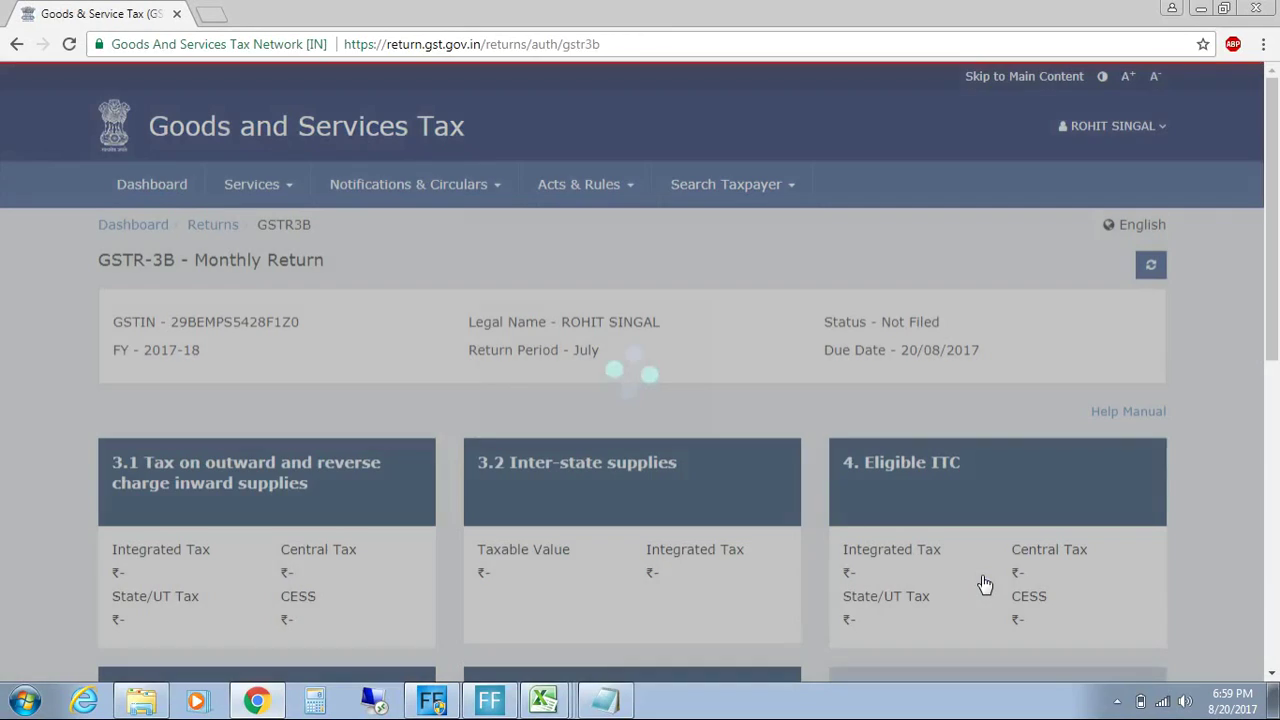
scroll(1278, 225, down, 3)
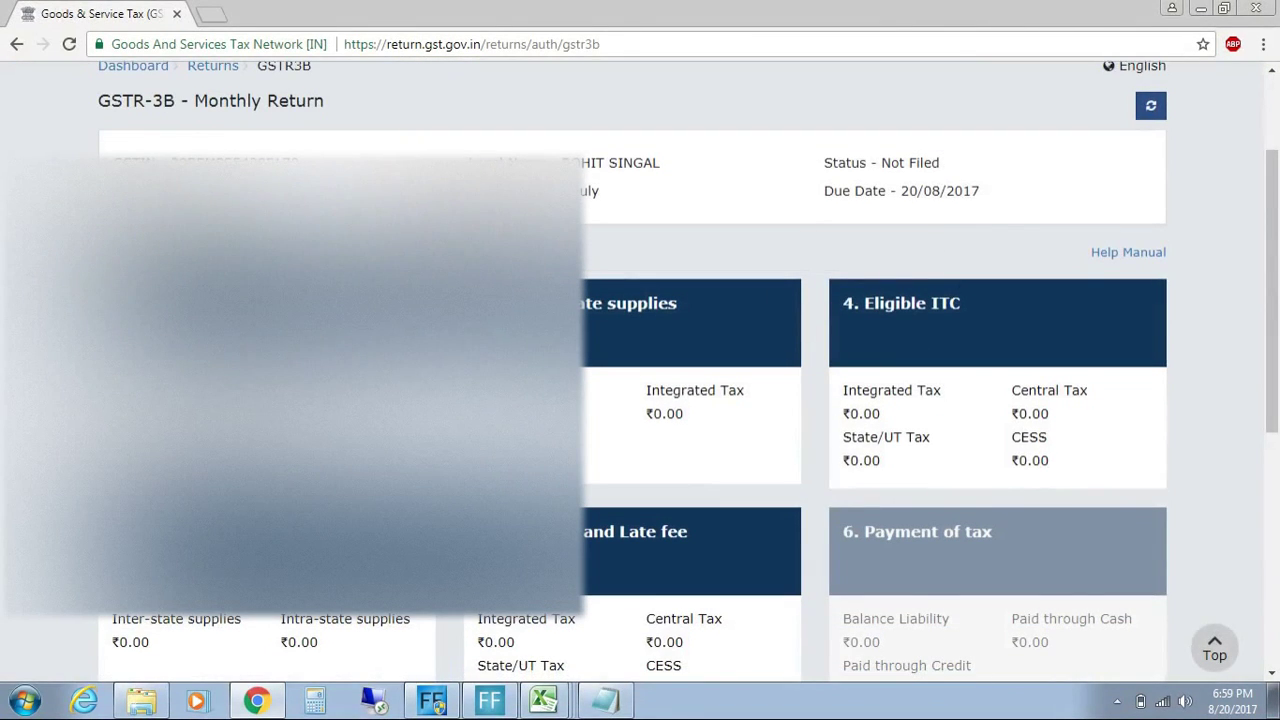
click(305, 328)
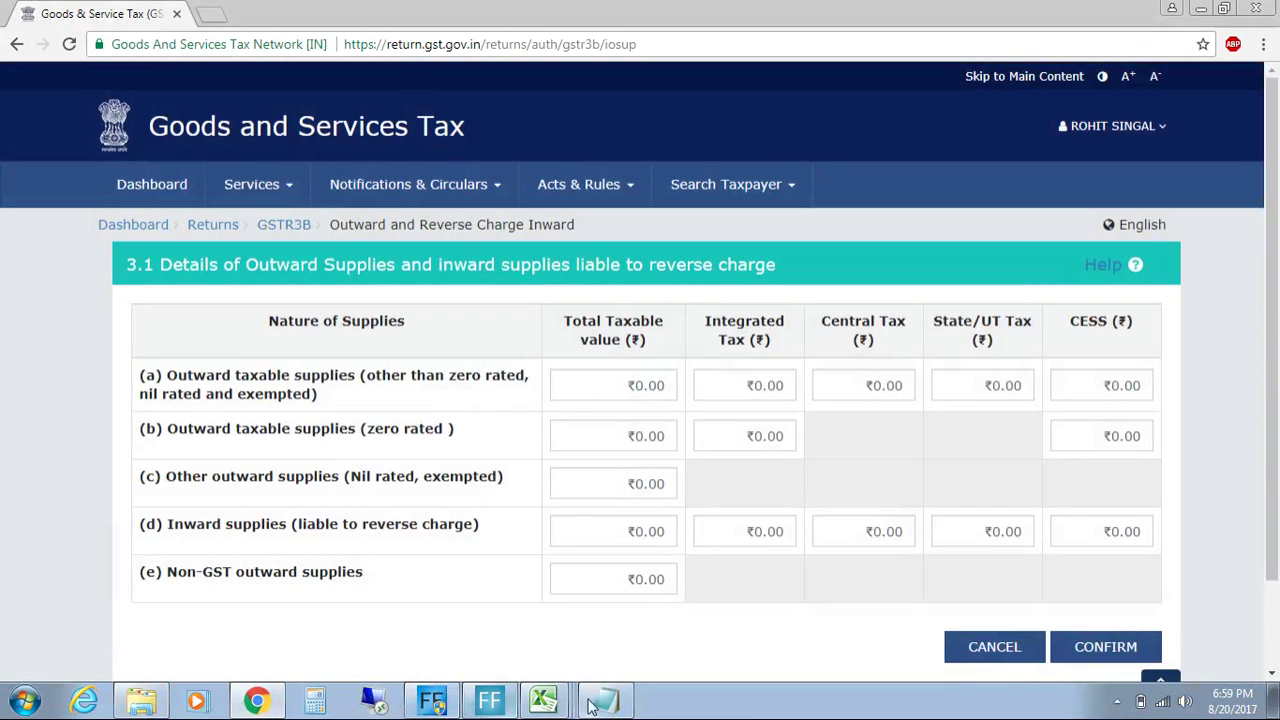
click(552, 636)
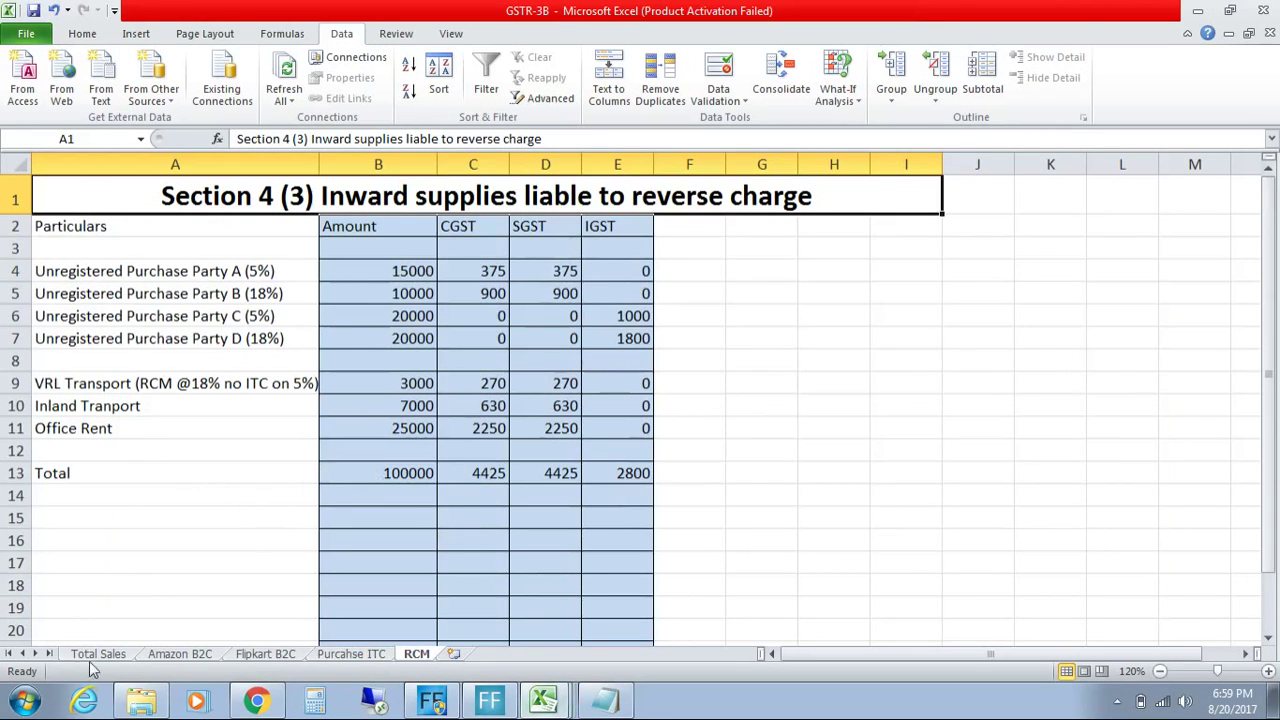
Step: Copy the 281663.64 total sale from B10 of the Total Sales sheet
click(98, 654)
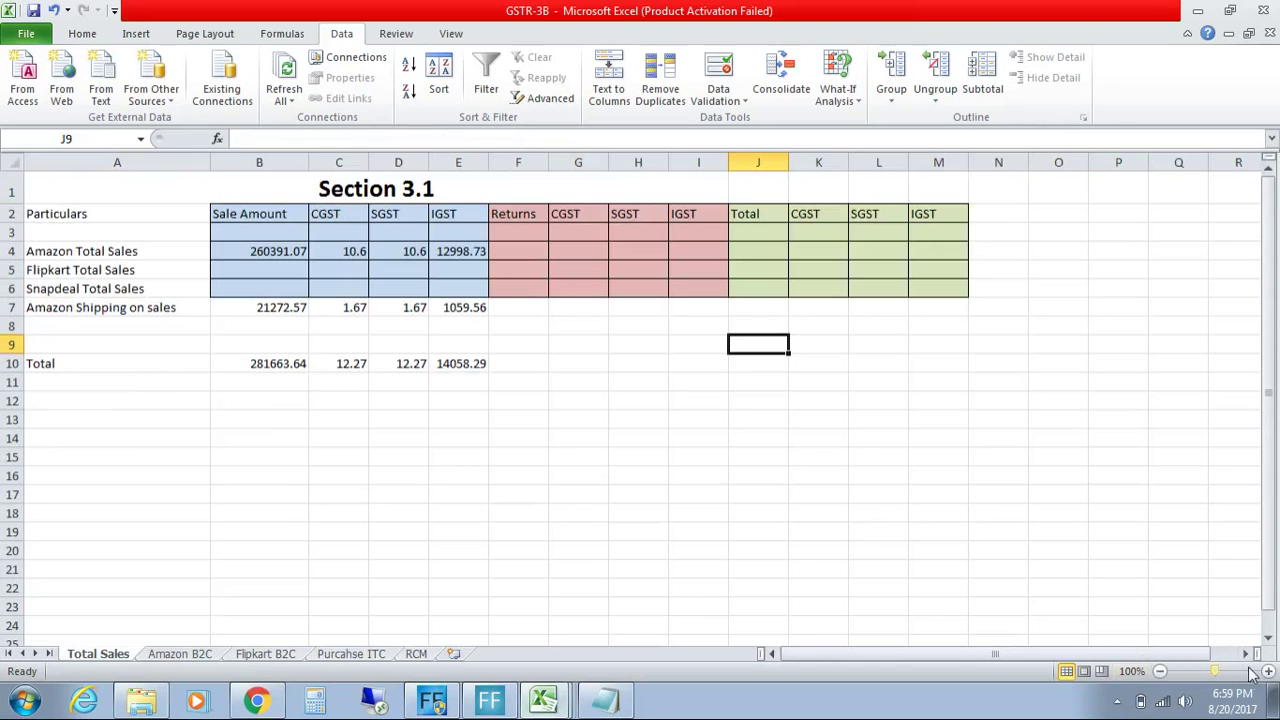
click(1268, 671)
click(1268, 671)
click(1268, 671)
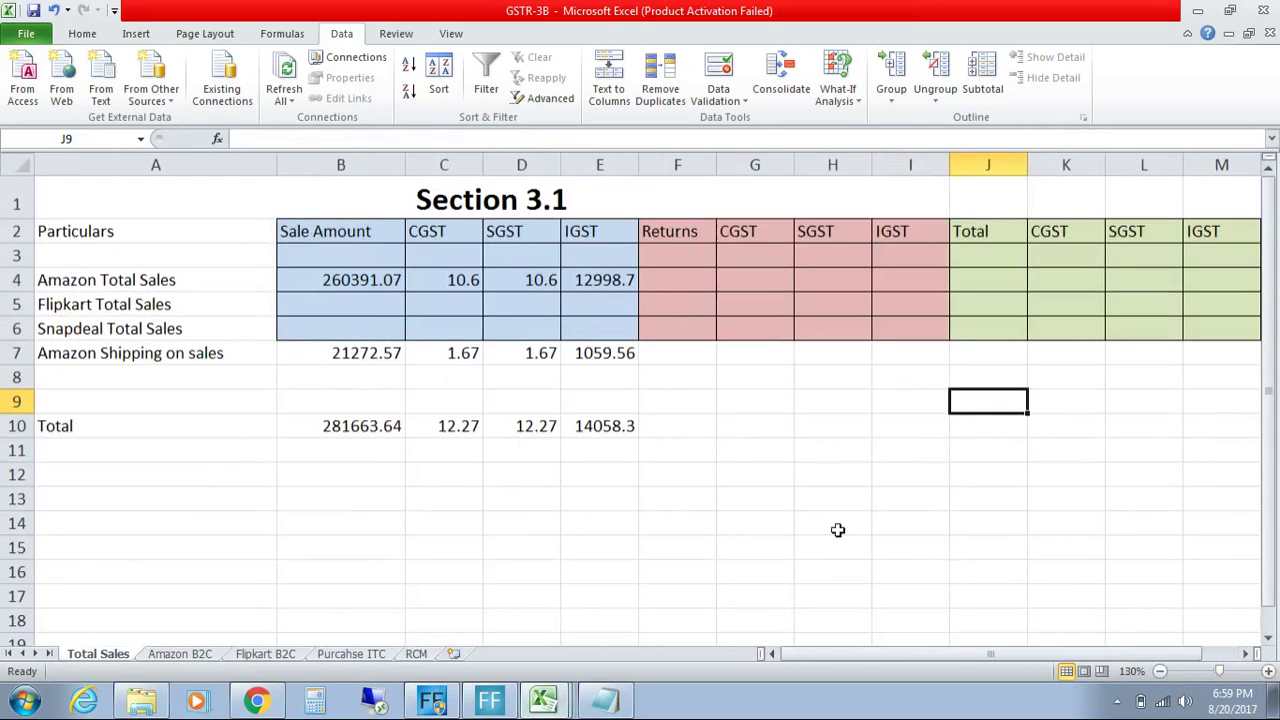
click(337, 426)
key(ctrl+c)
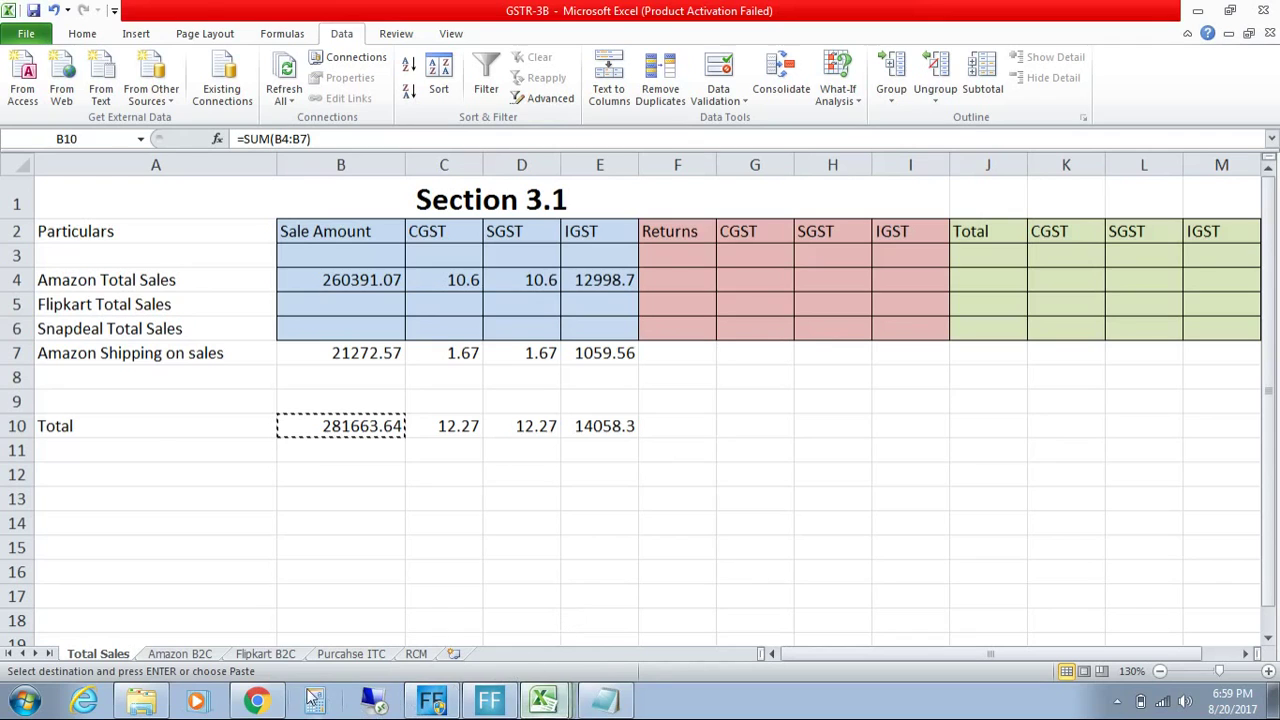
Step: Select the 3.1 row (a) Total Taxable value field, checking the open Excel workbooks in between
click(258, 700)
click(636, 385)
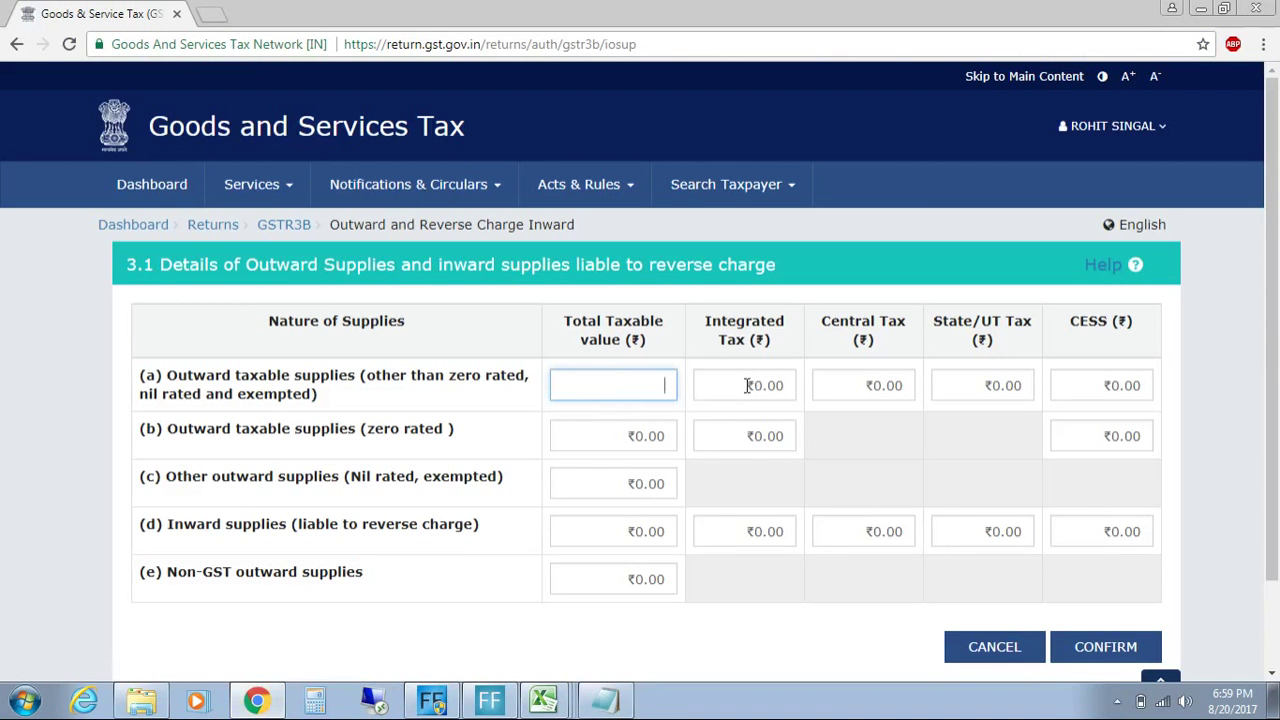
click(548, 707)
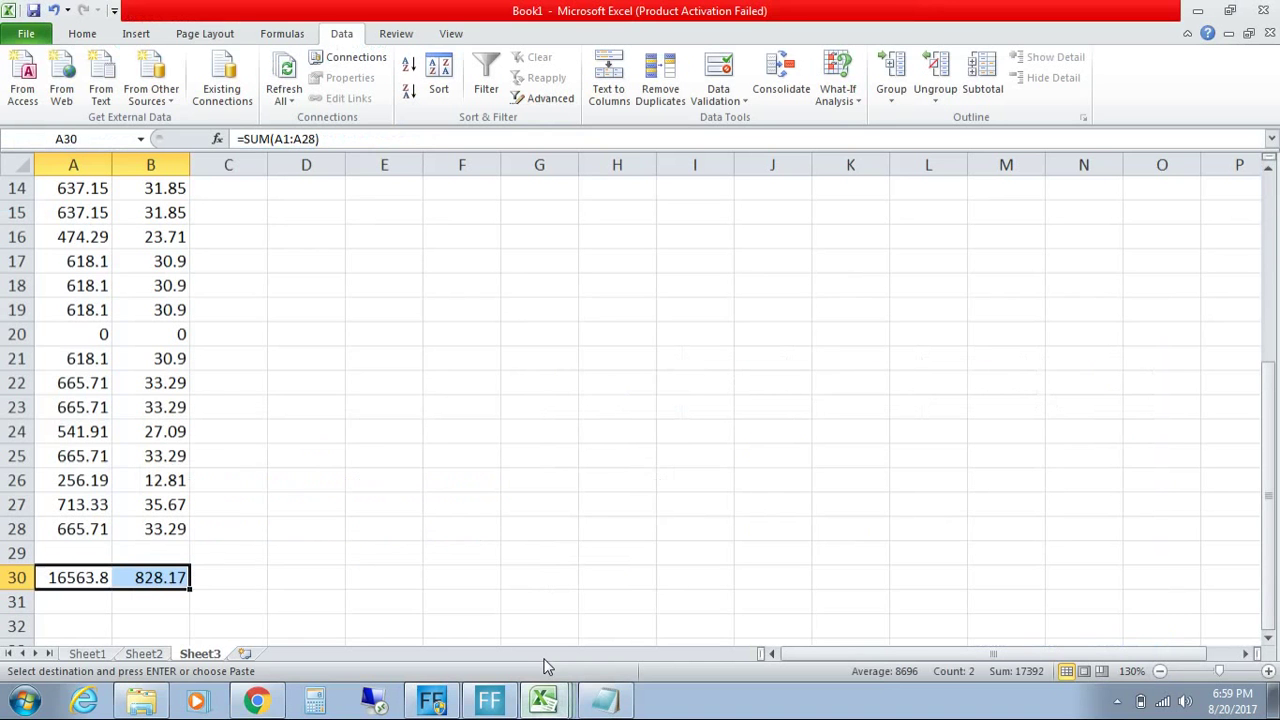
click(543, 694)
click(546, 588)
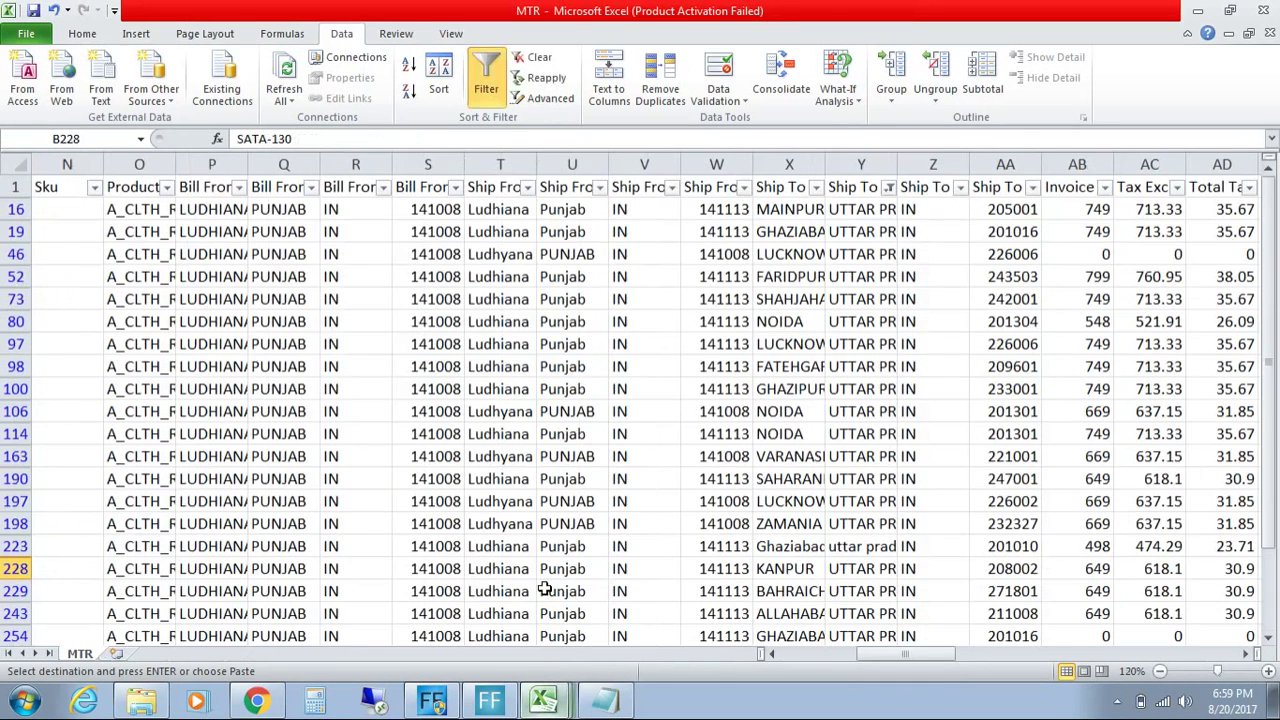
click(546, 700)
click(551, 648)
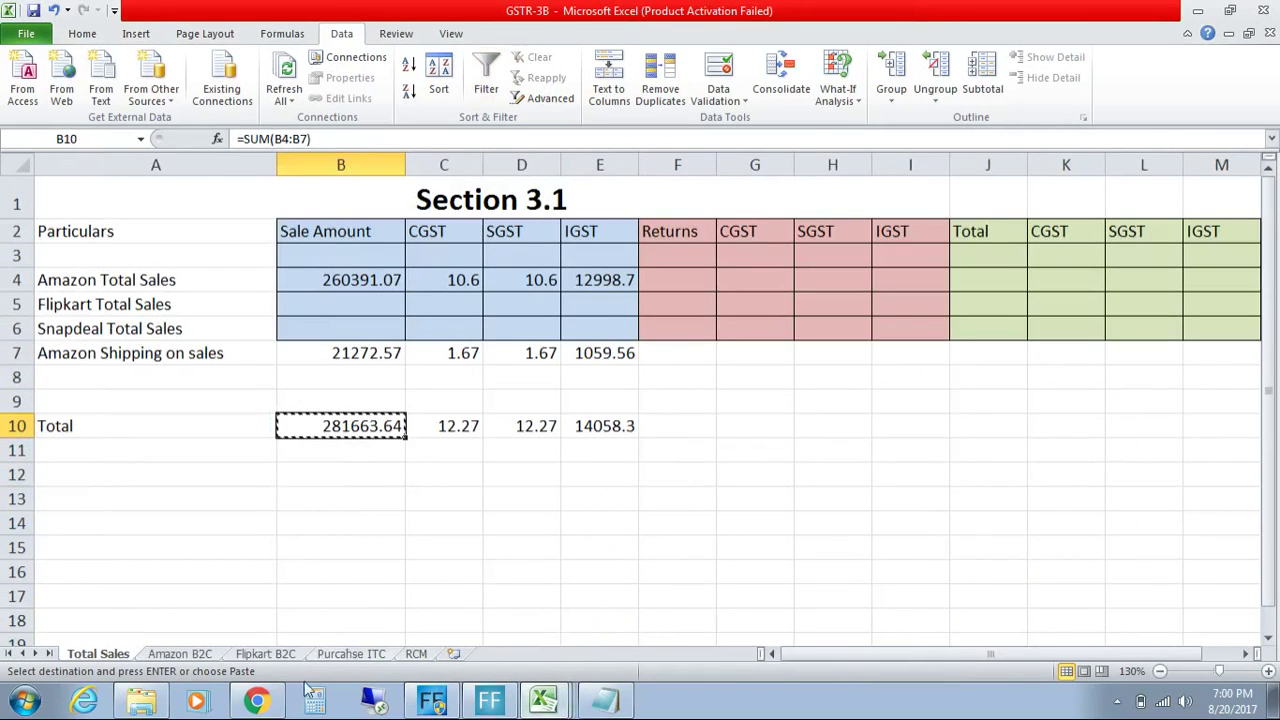
click(272, 704)
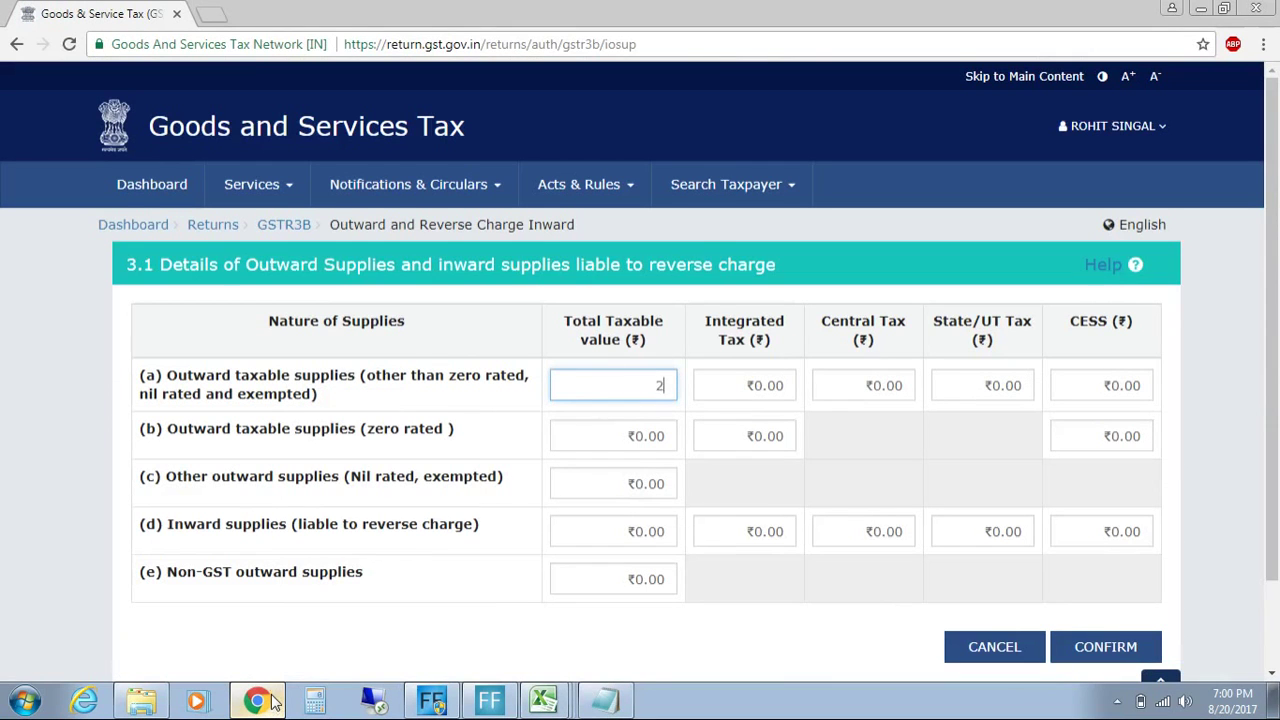
Step: Enter 281663.64 as row (a) total taxable value and tab through to row (b)
text(281663.64)
key(Tab)
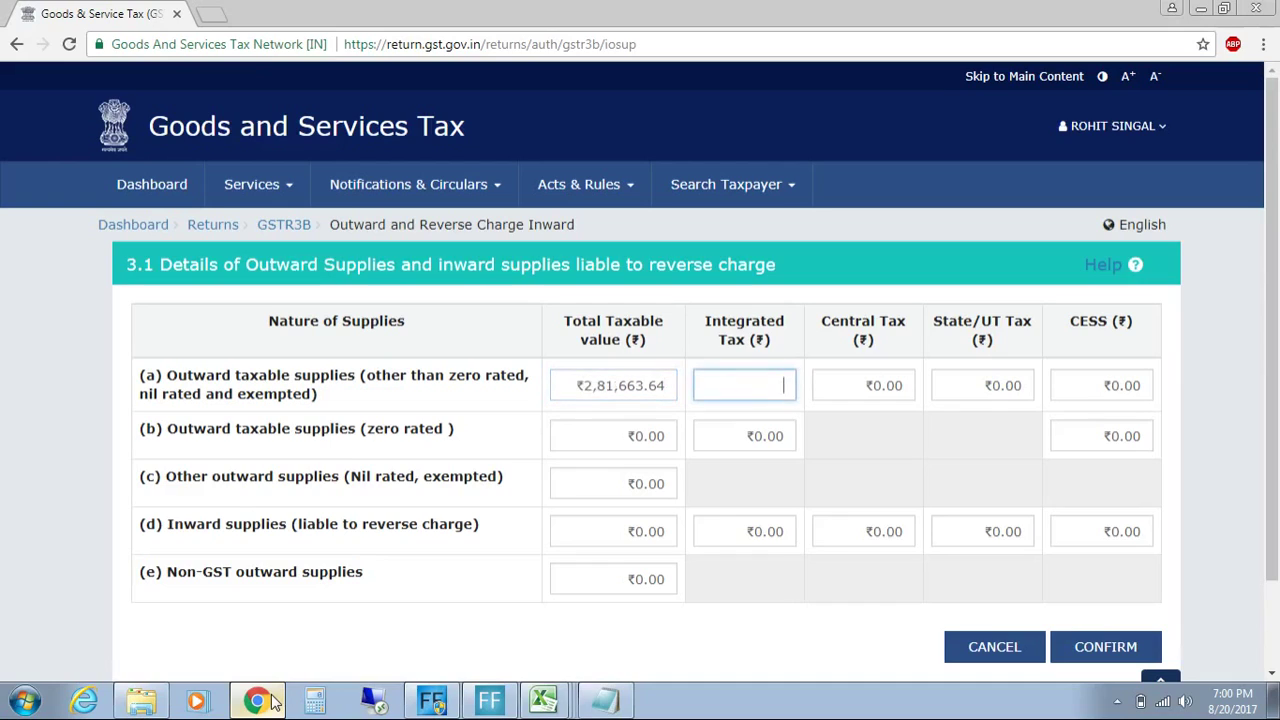
key(Tab)
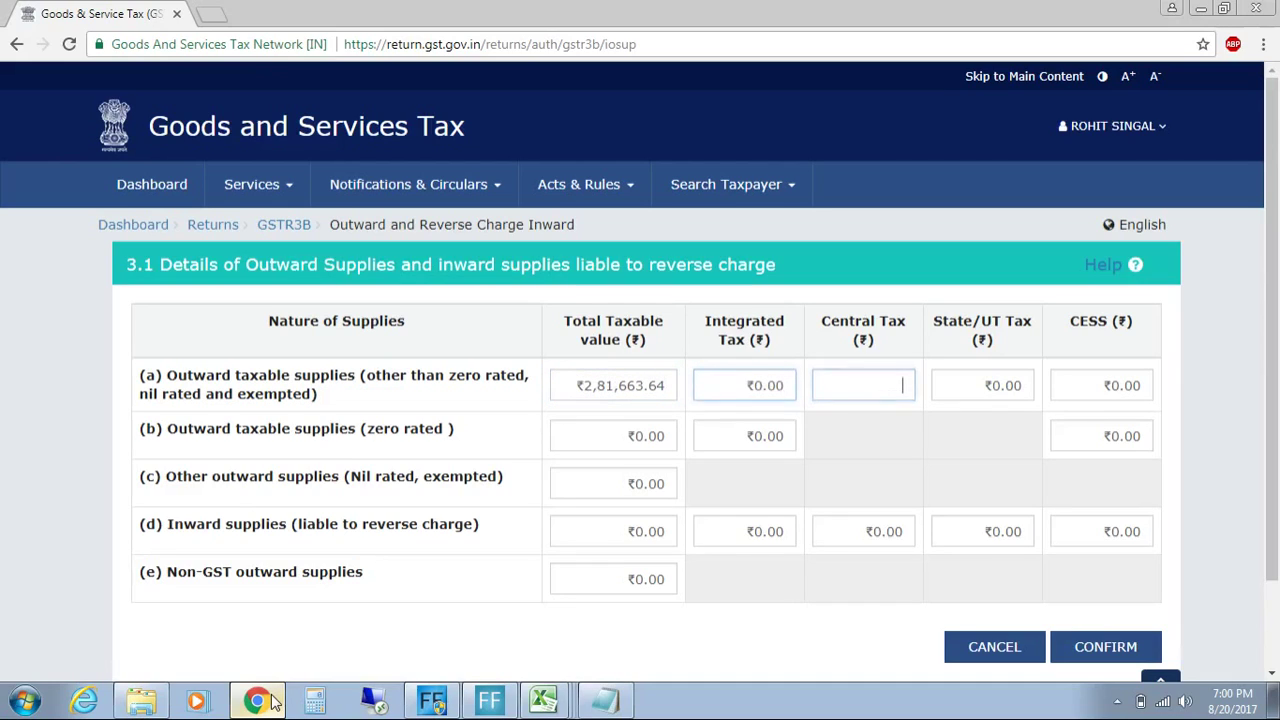
key(Tab)
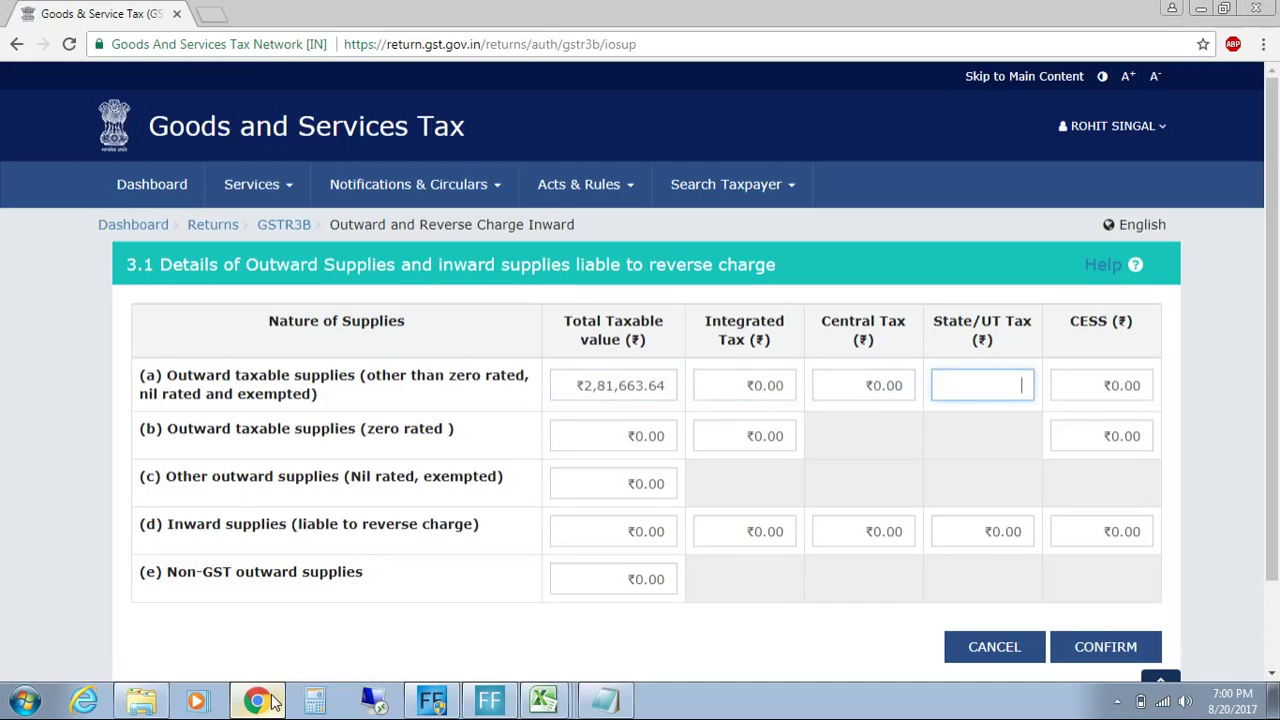
key(Tab)
key(Tab)
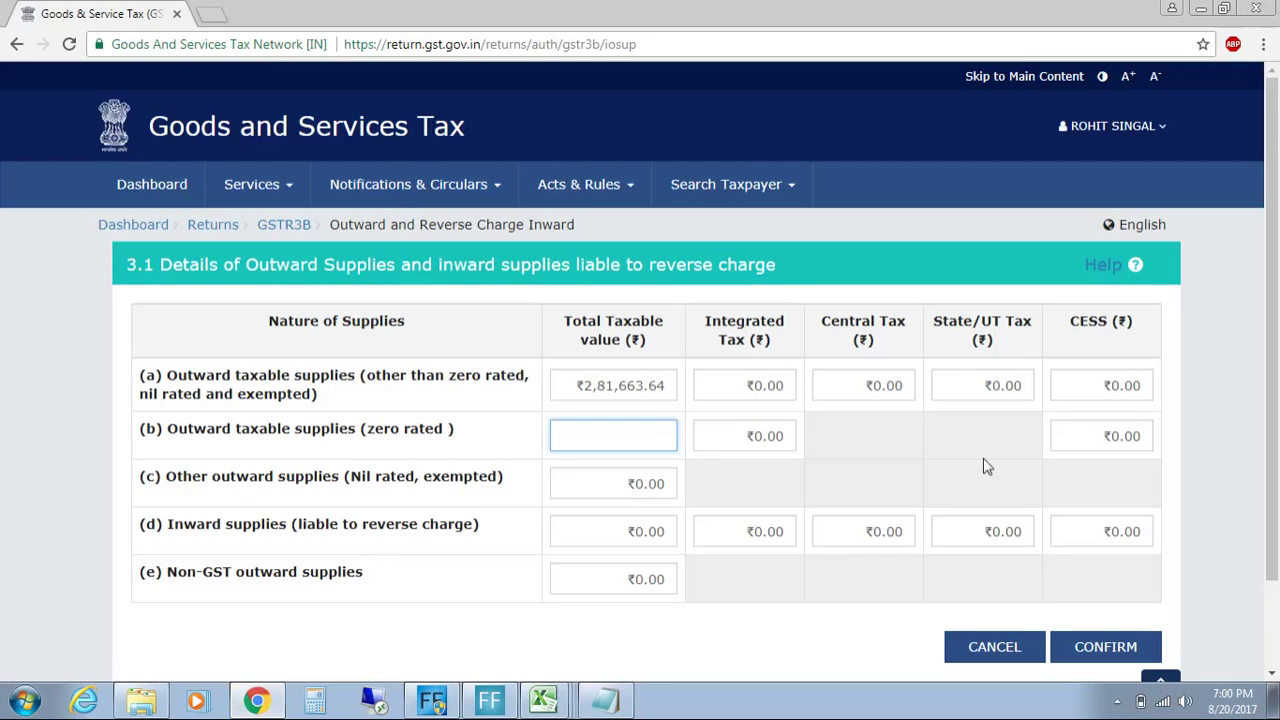
Step: Resize the portal page and look over the (b) zero-rated and (d) reverse-charge row labels
key(ctrl+plus)
key(ctrl+plus)
key(ctrl+plus)
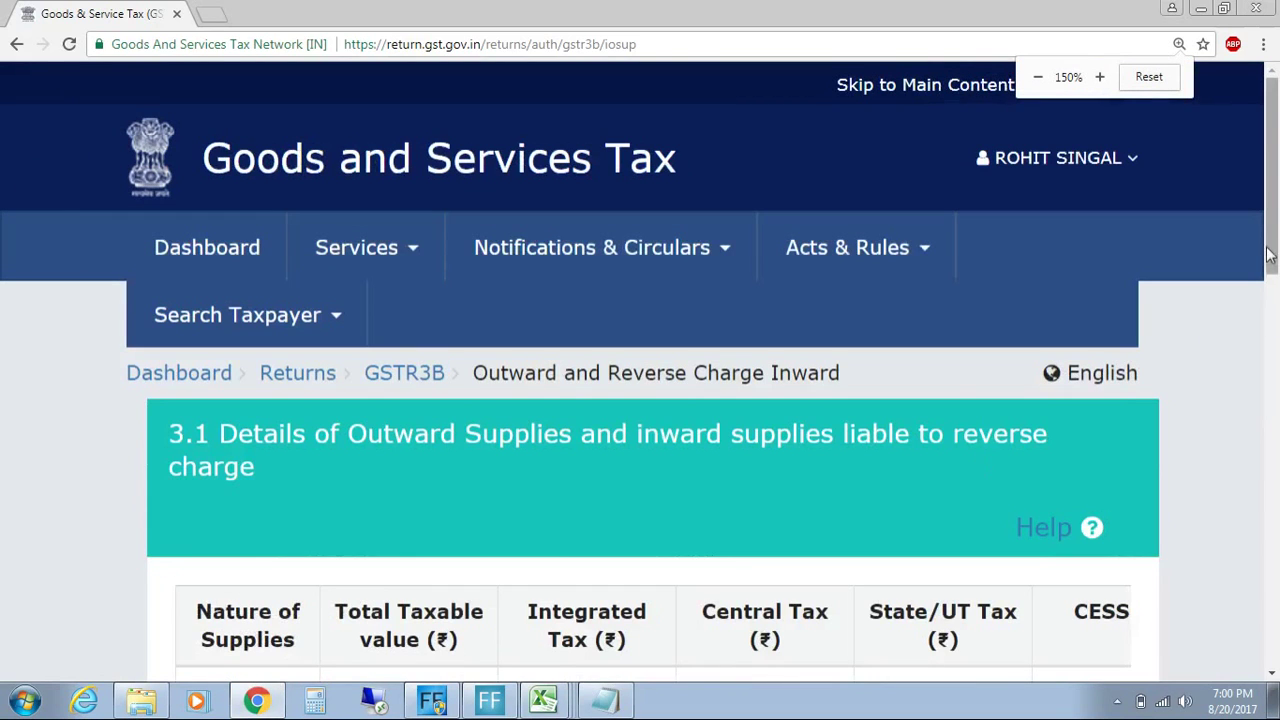
scroll(1251, 437, down, 5)
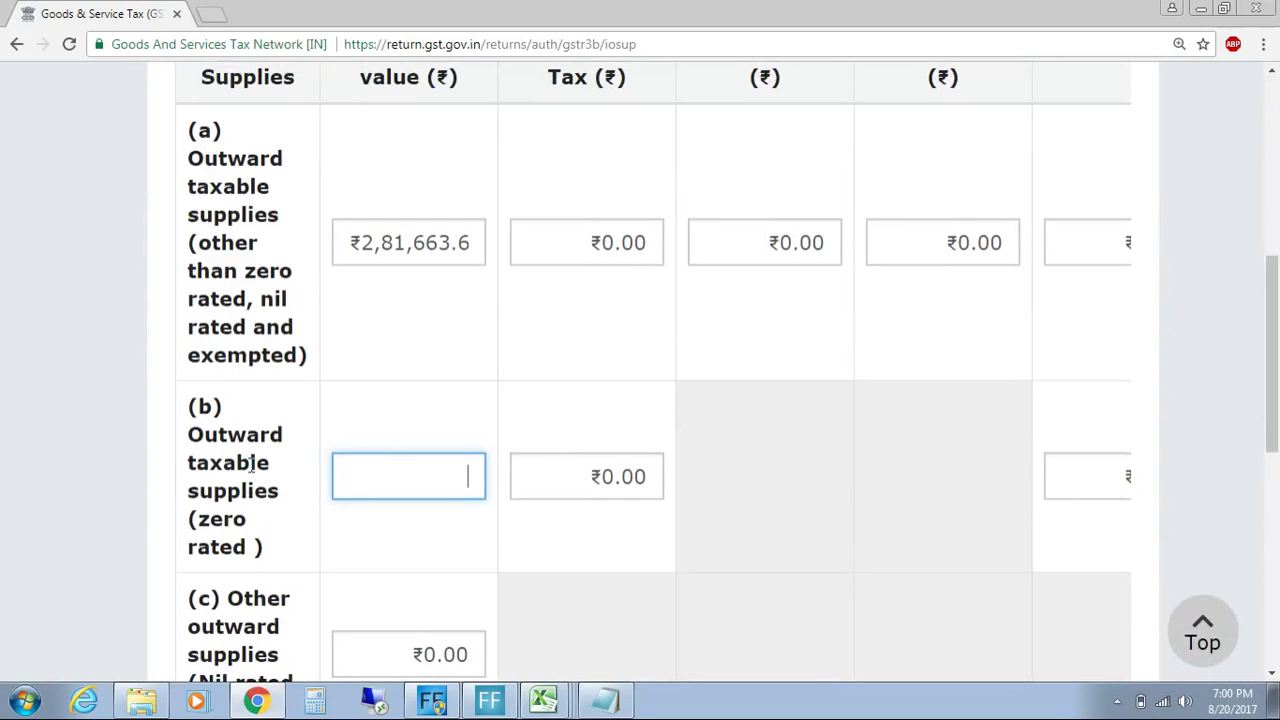
drag(188, 402, 275, 555)
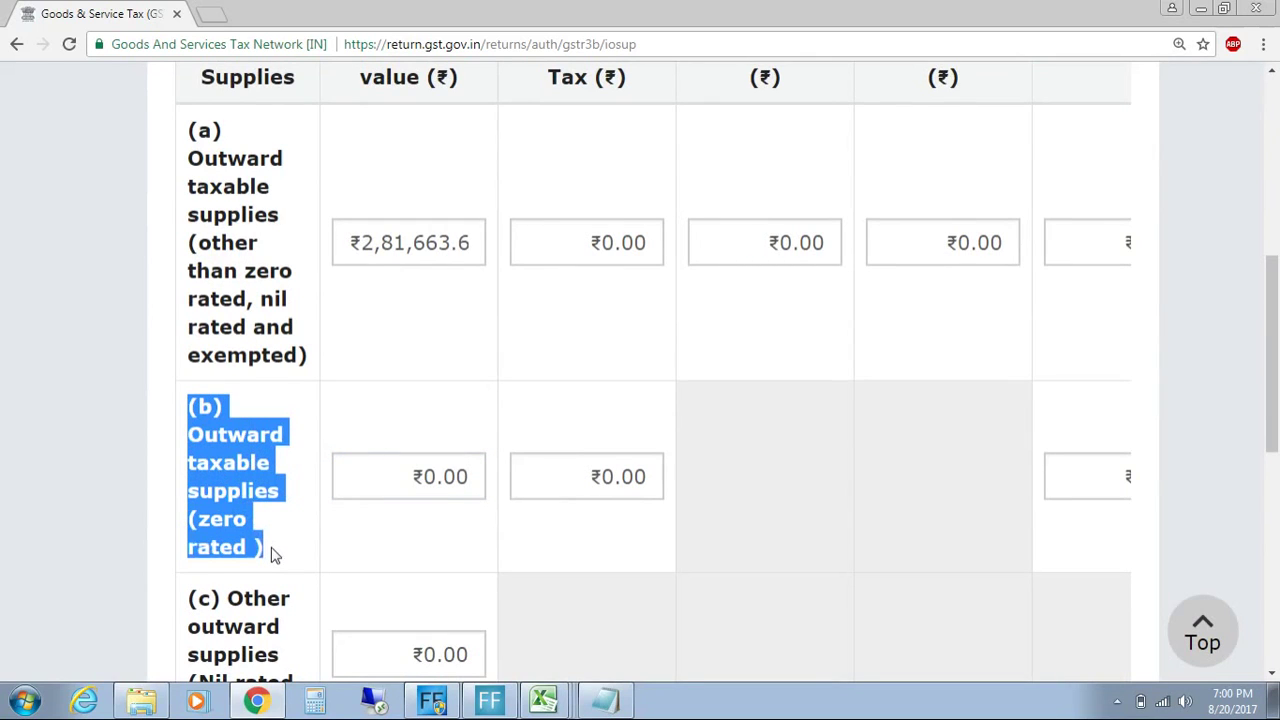
key(ctrl+minus)
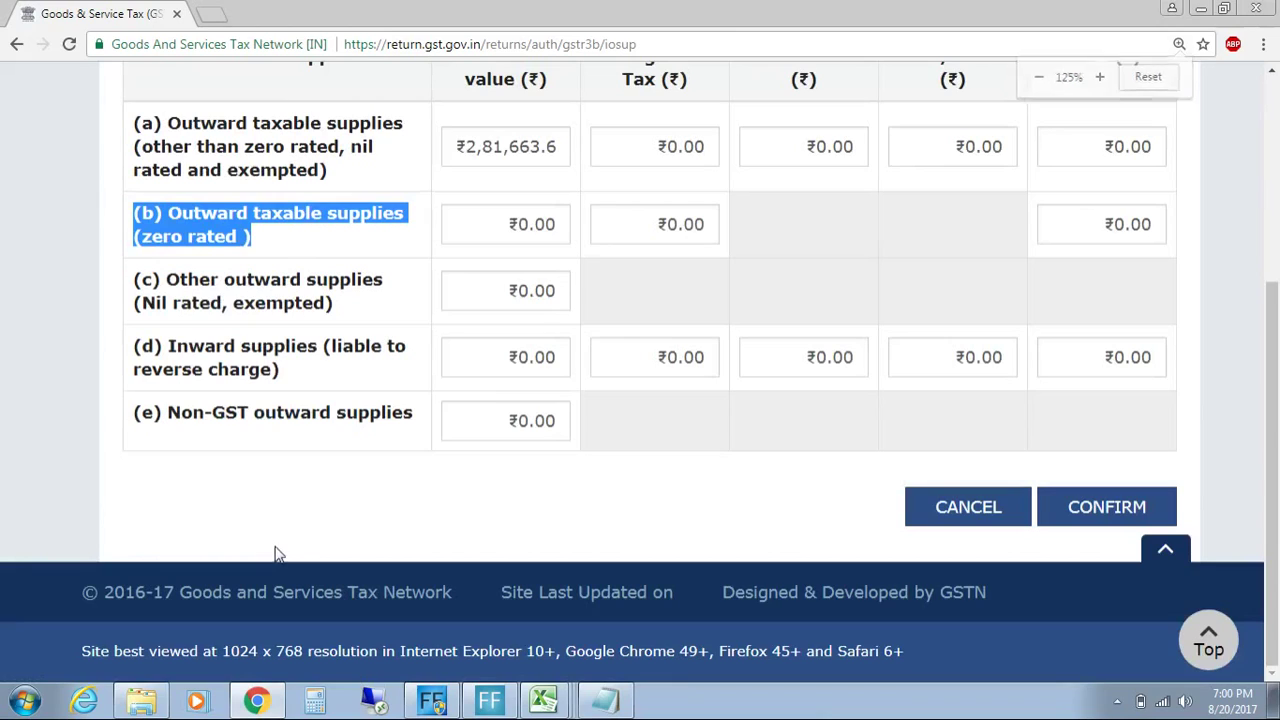
click(334, 357)
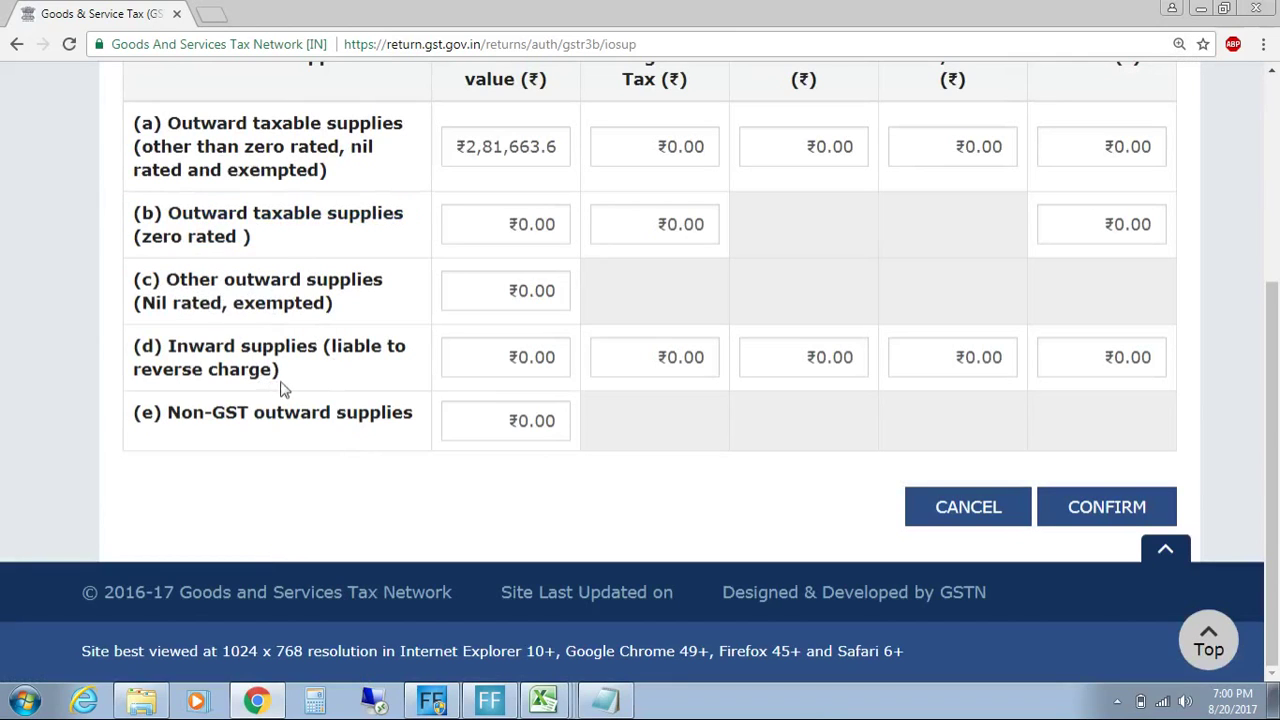
drag(143, 342, 192, 355)
click(322, 404)
drag(300, 386, 134, 338)
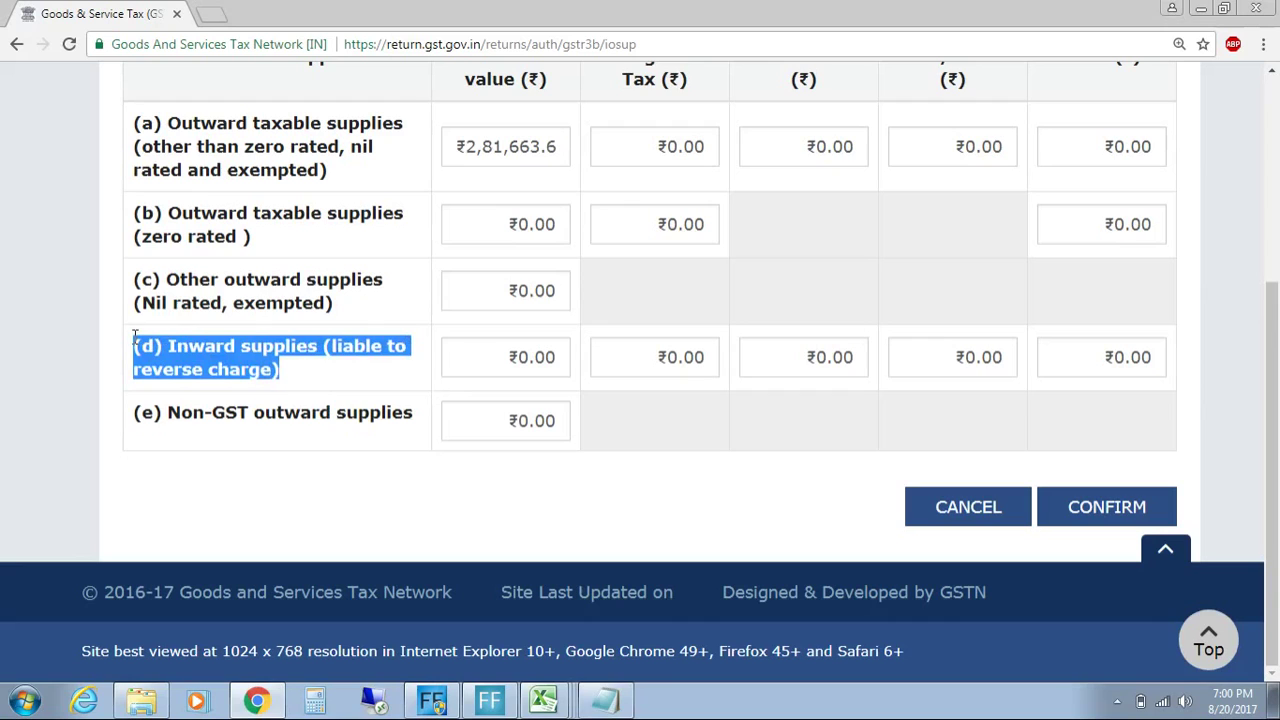
click(333, 375)
drag(290, 366, 131, 340)
click(127, 337)
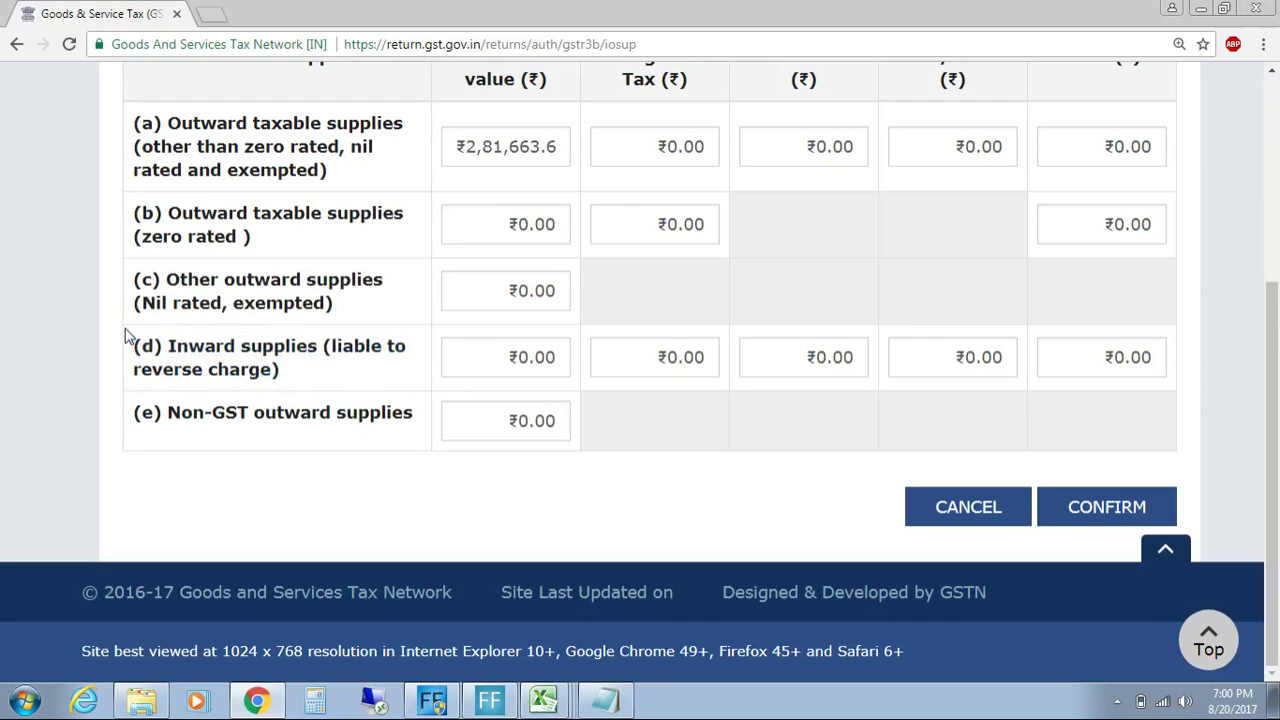
click(548, 706)
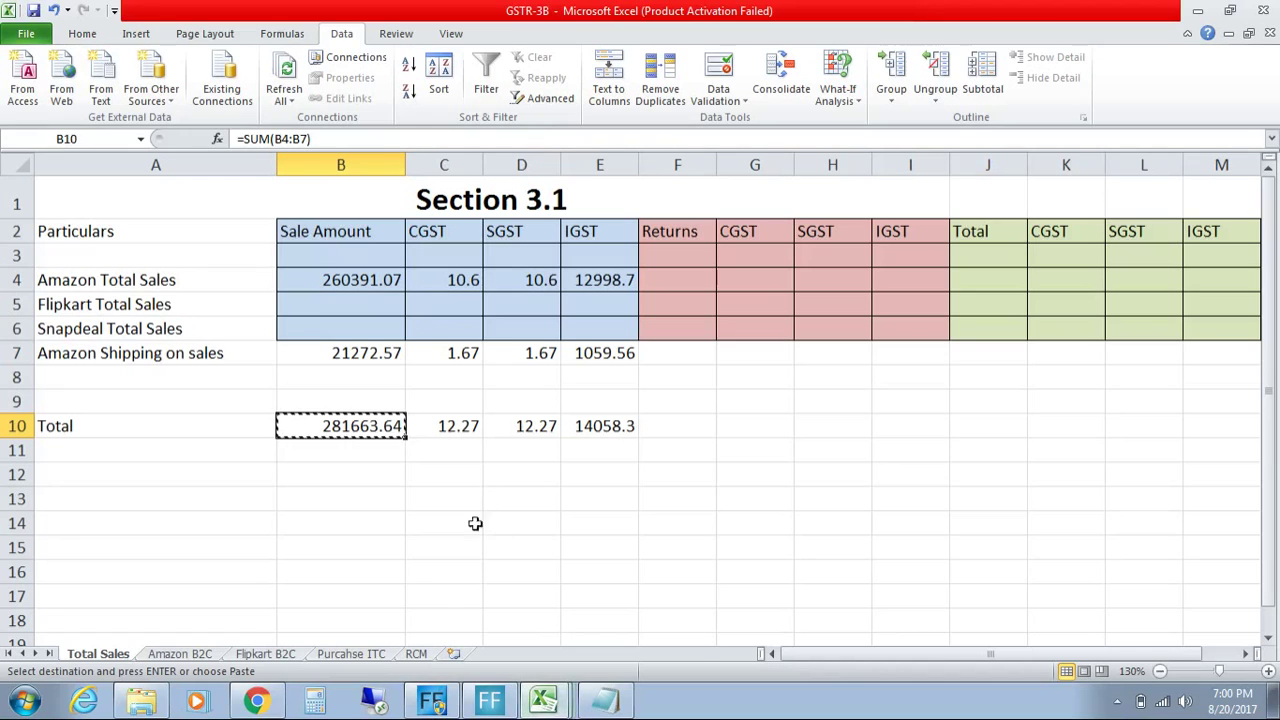
Step: On the RCM sheet, replace 'Inward supplies liable to' in A1 with 'Section 3.1'
click(415, 651)
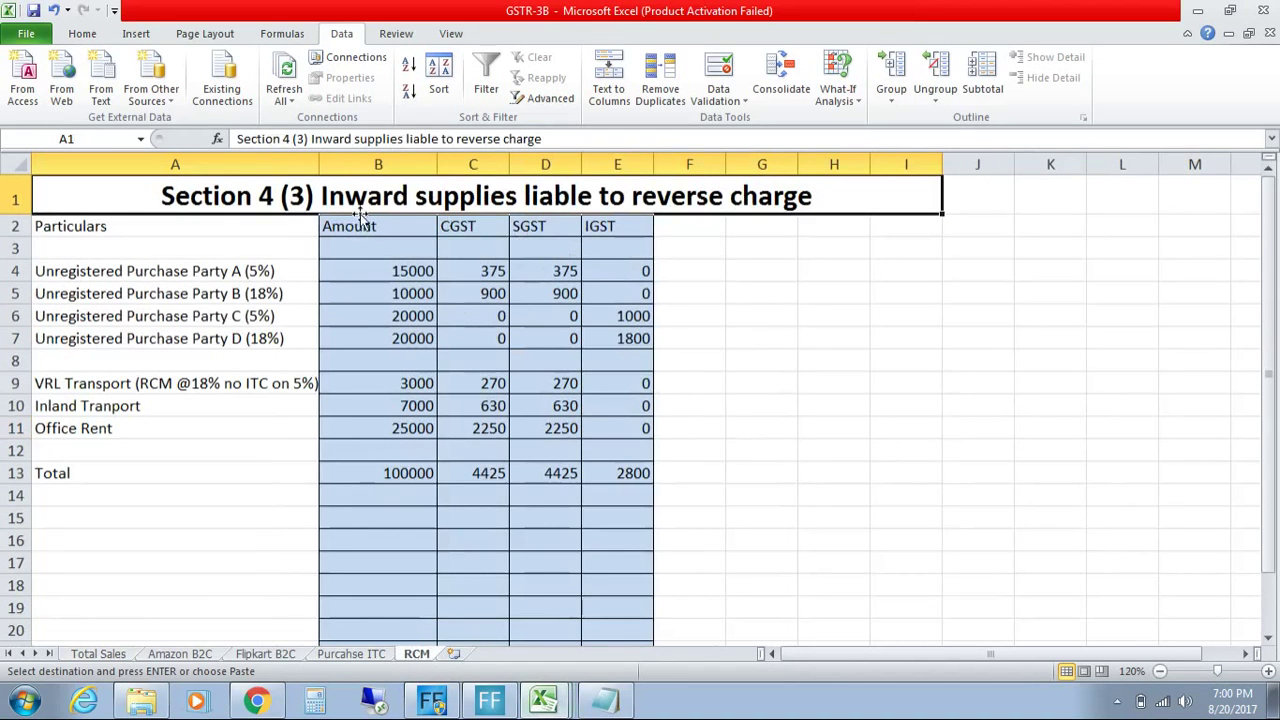
double_click(316, 196)
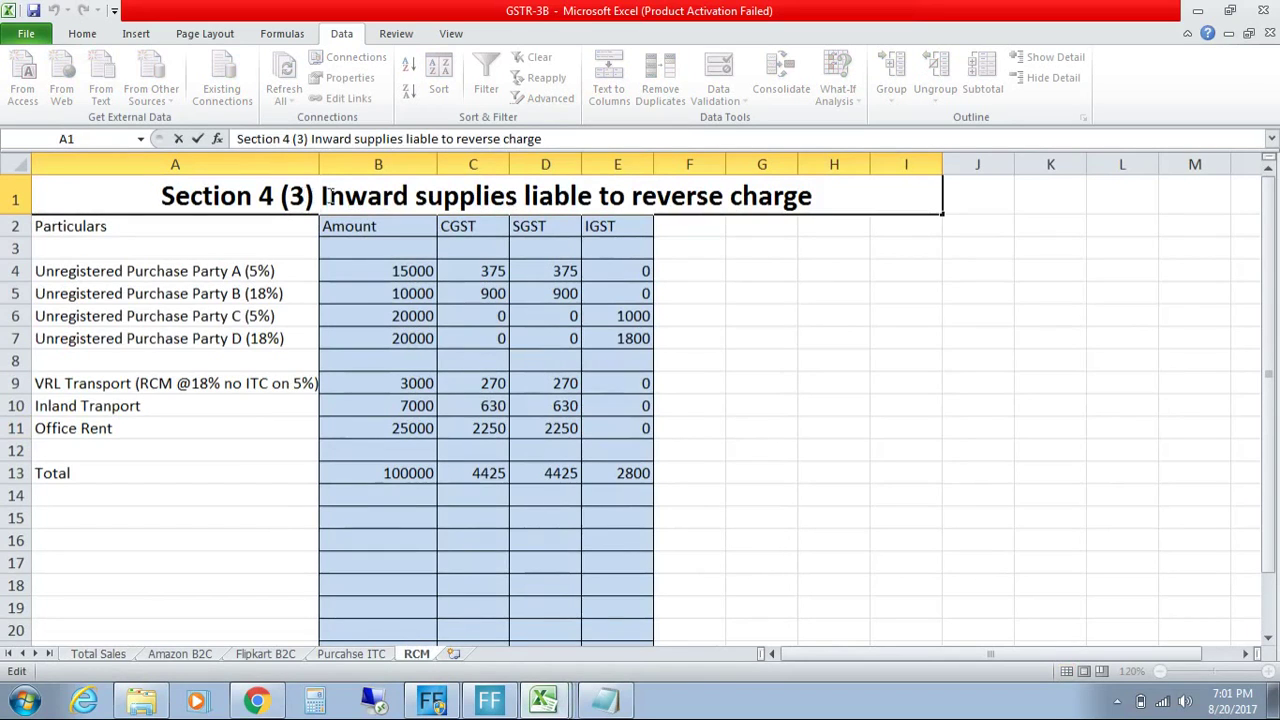
drag(323, 196, 623, 201)
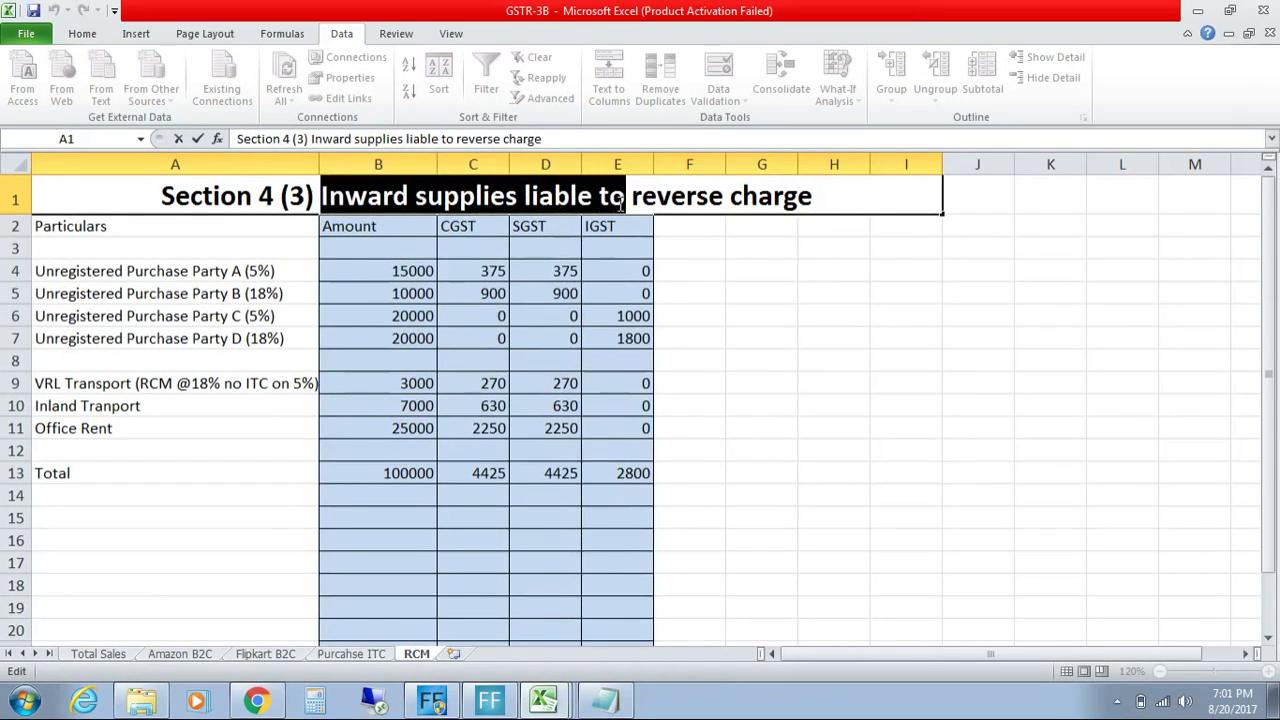
key(Delete)
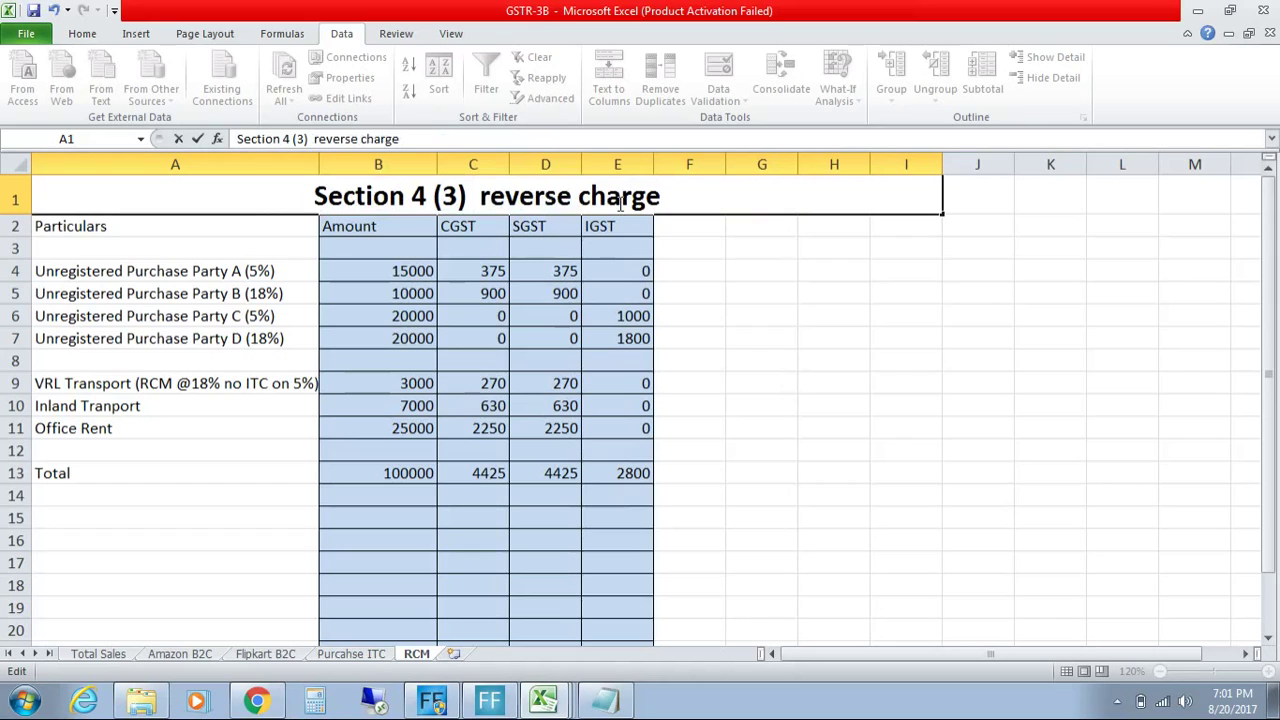
key(Delete)
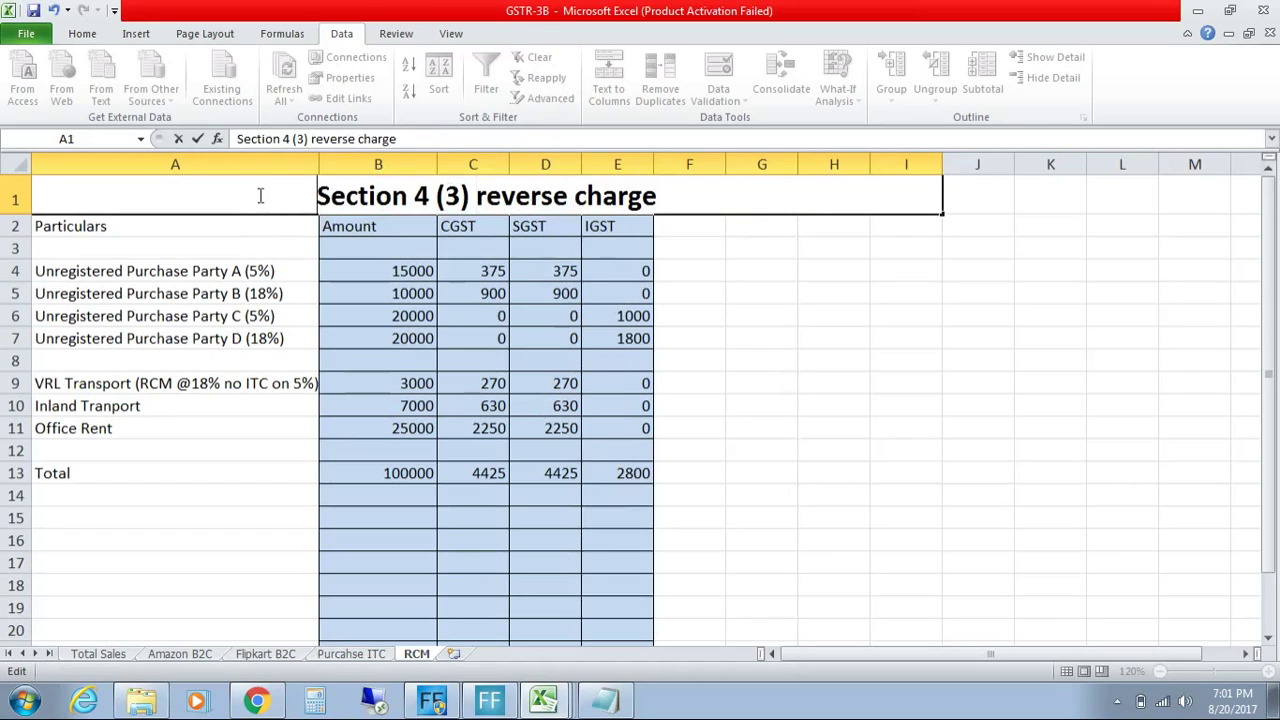
text(Section 3.)
key(BackSpace)
text(.1)
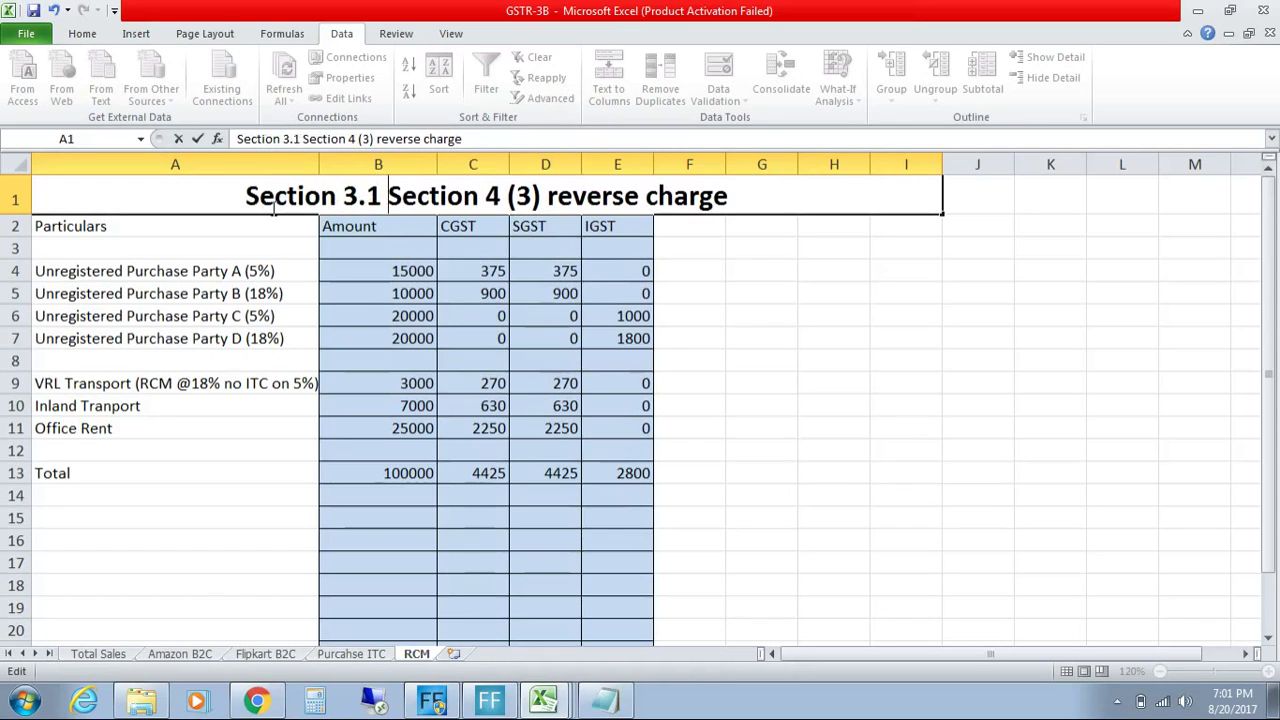
Step: Complete the A1 heading as 'Section 3.1(d) for URD Purchase Section 4 (3) reverse charge'
click(266, 700)
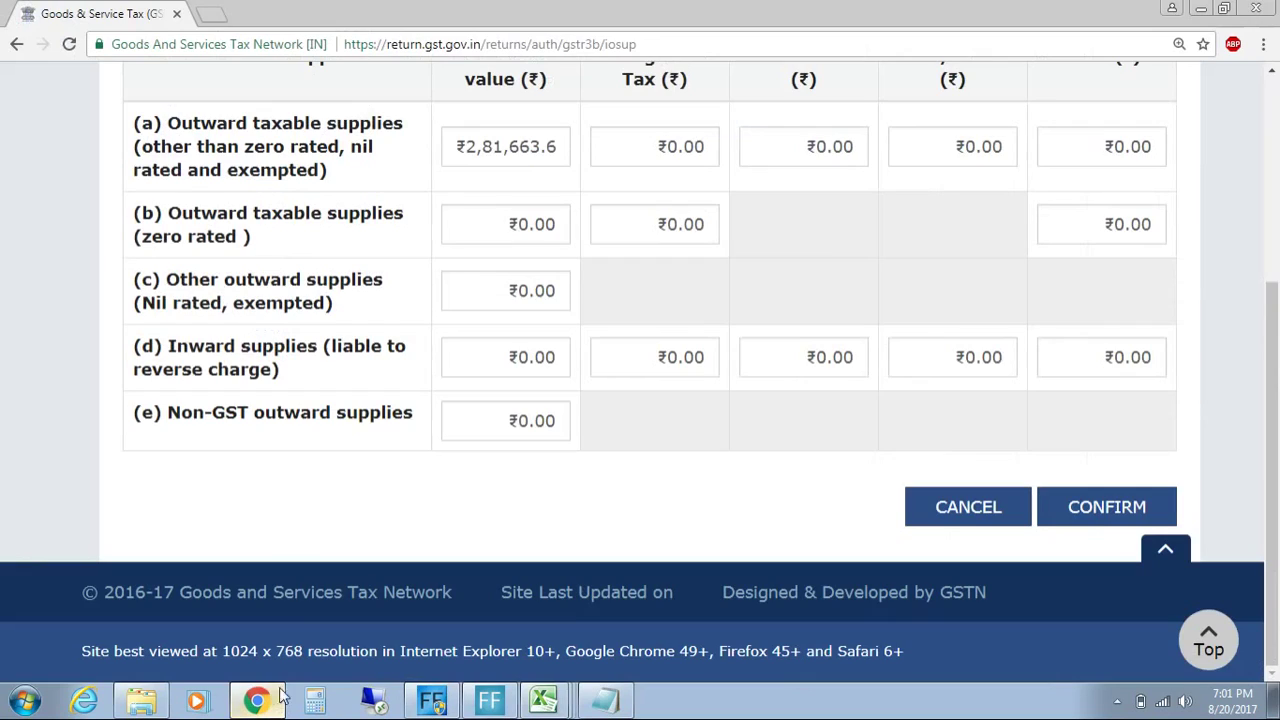
click(558, 706)
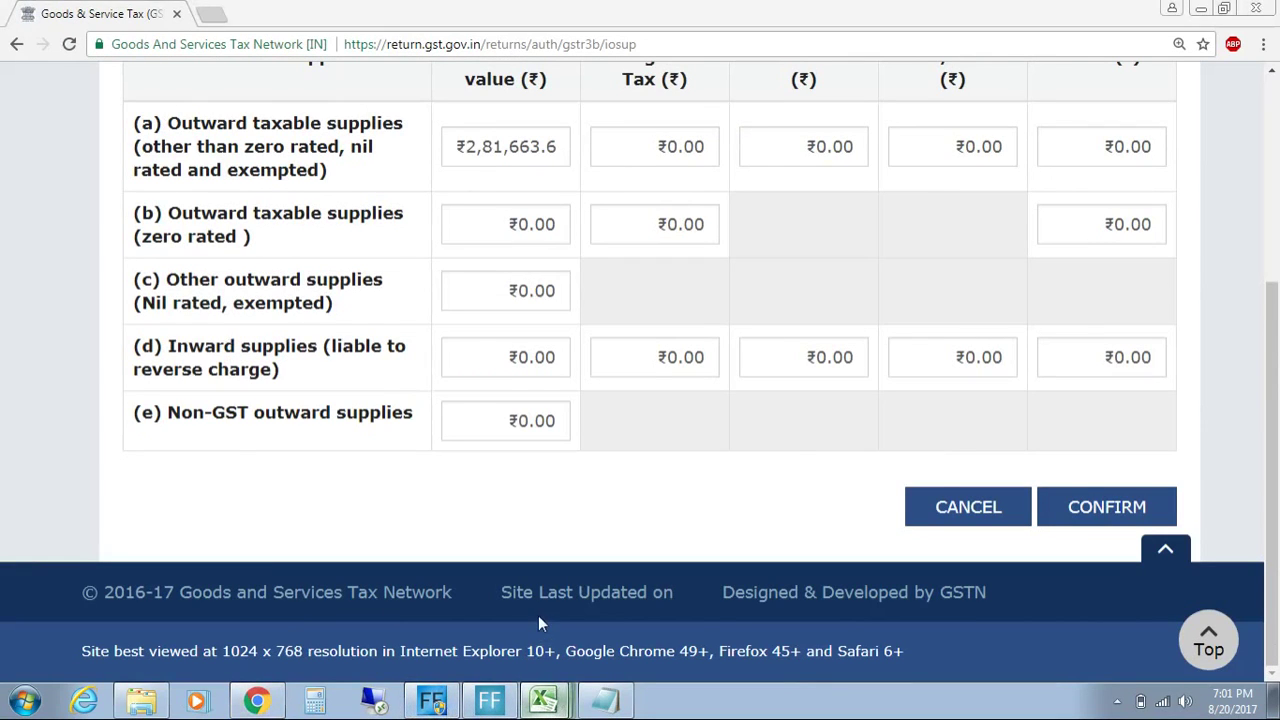
text(()
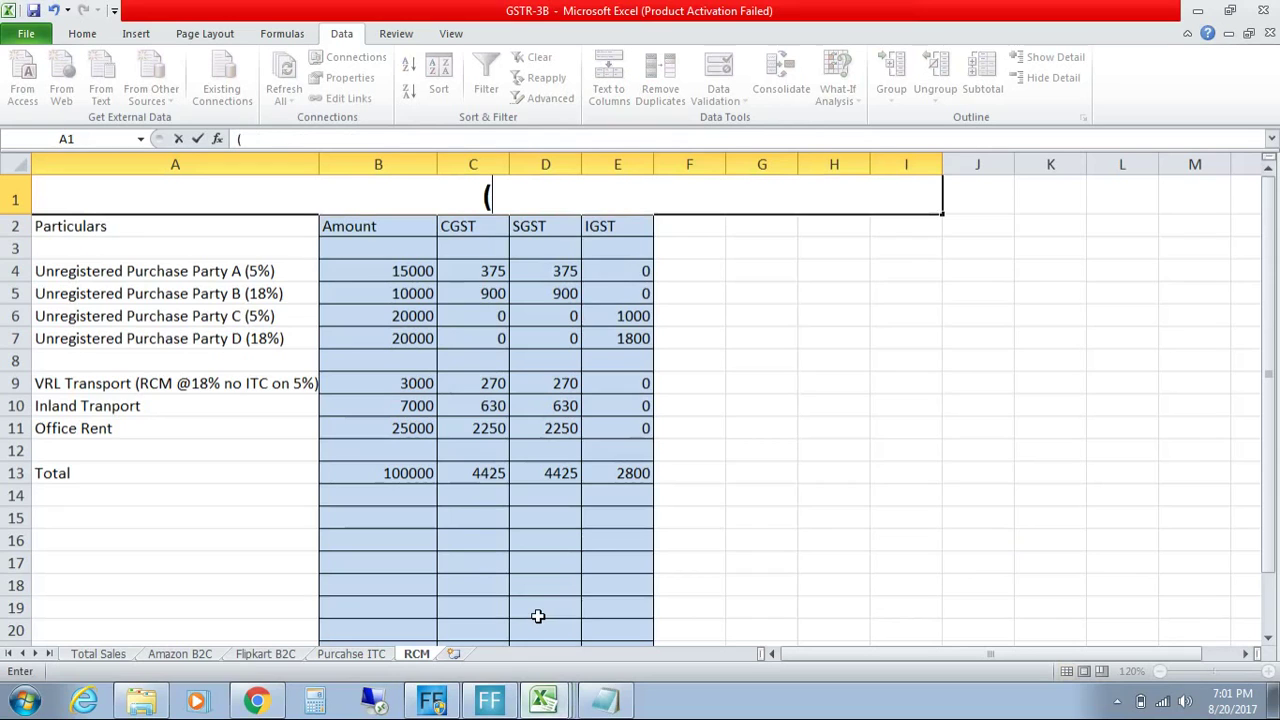
key(Escape)
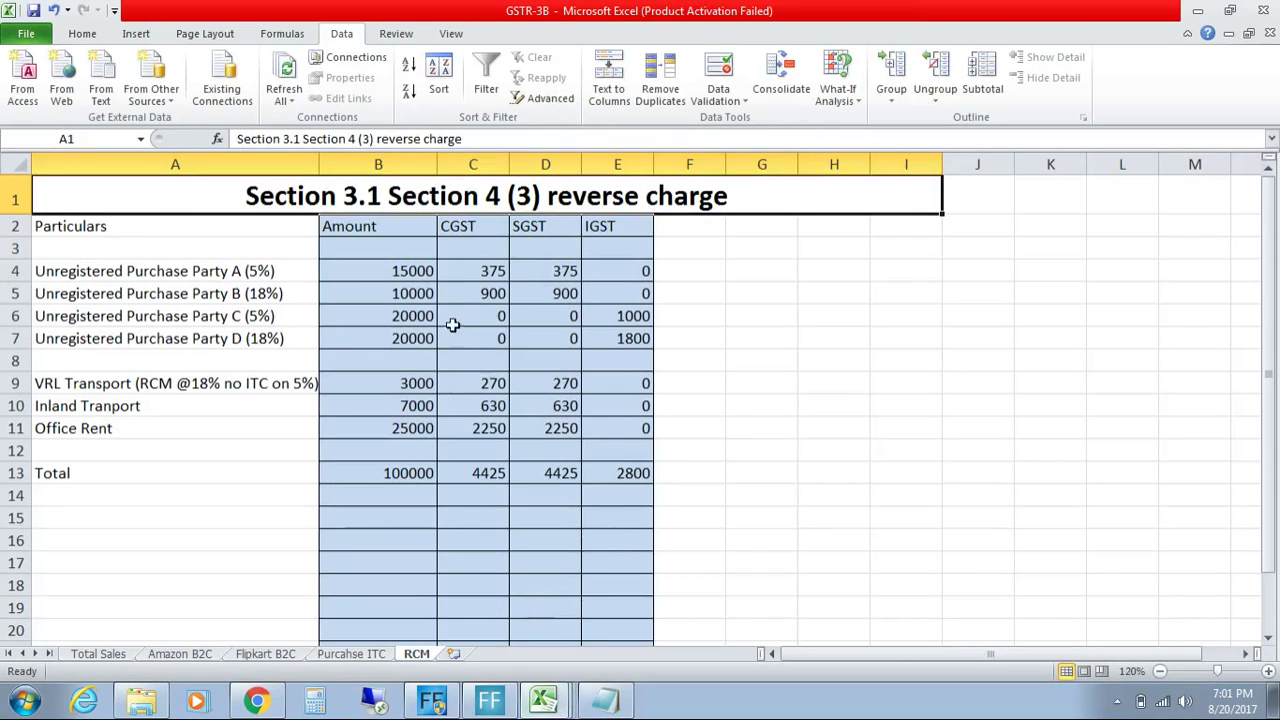
double_click(385, 197)
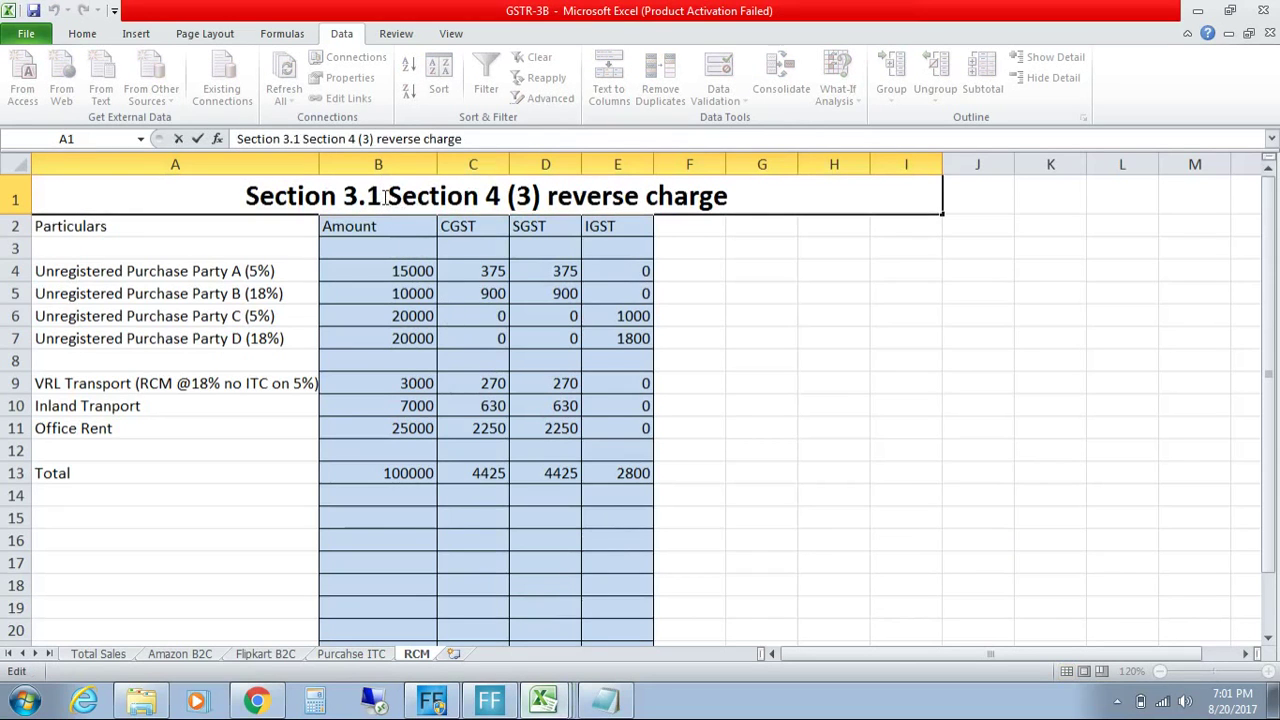
text((d) f)
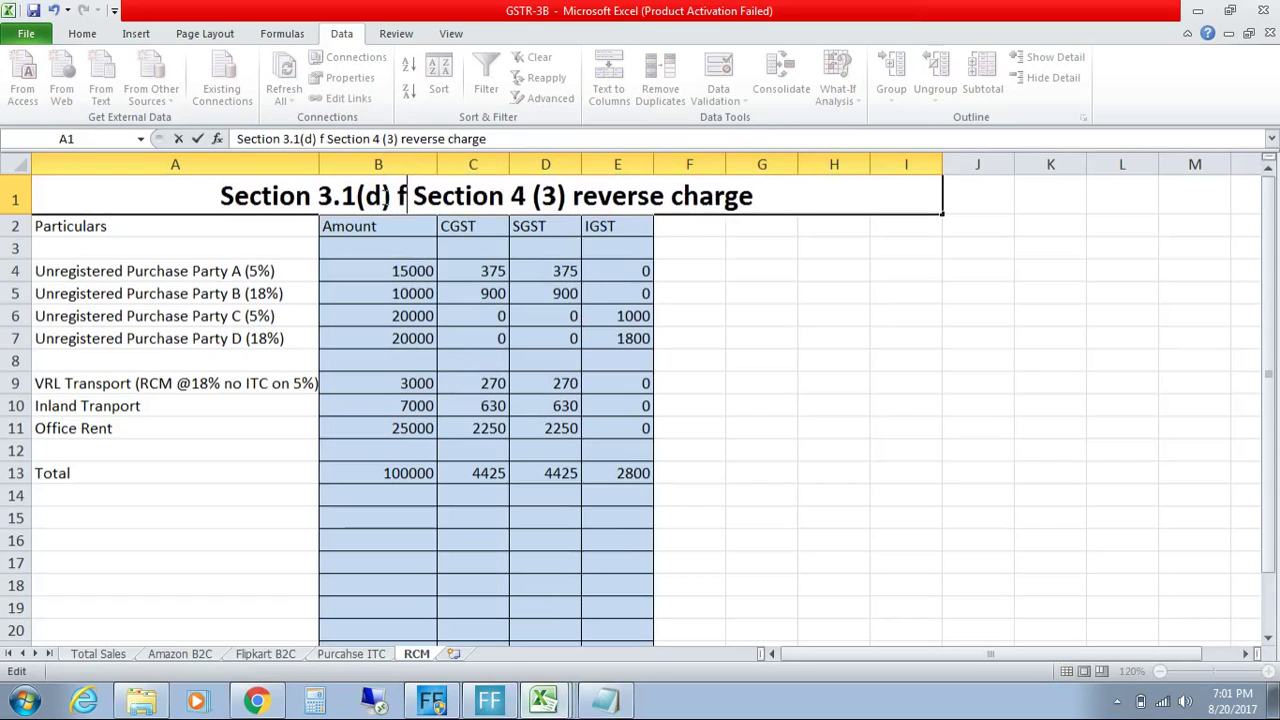
text(or pu)
key(BackSpace)
key(BackSpace)
text(URD Purchase)
key(Return)
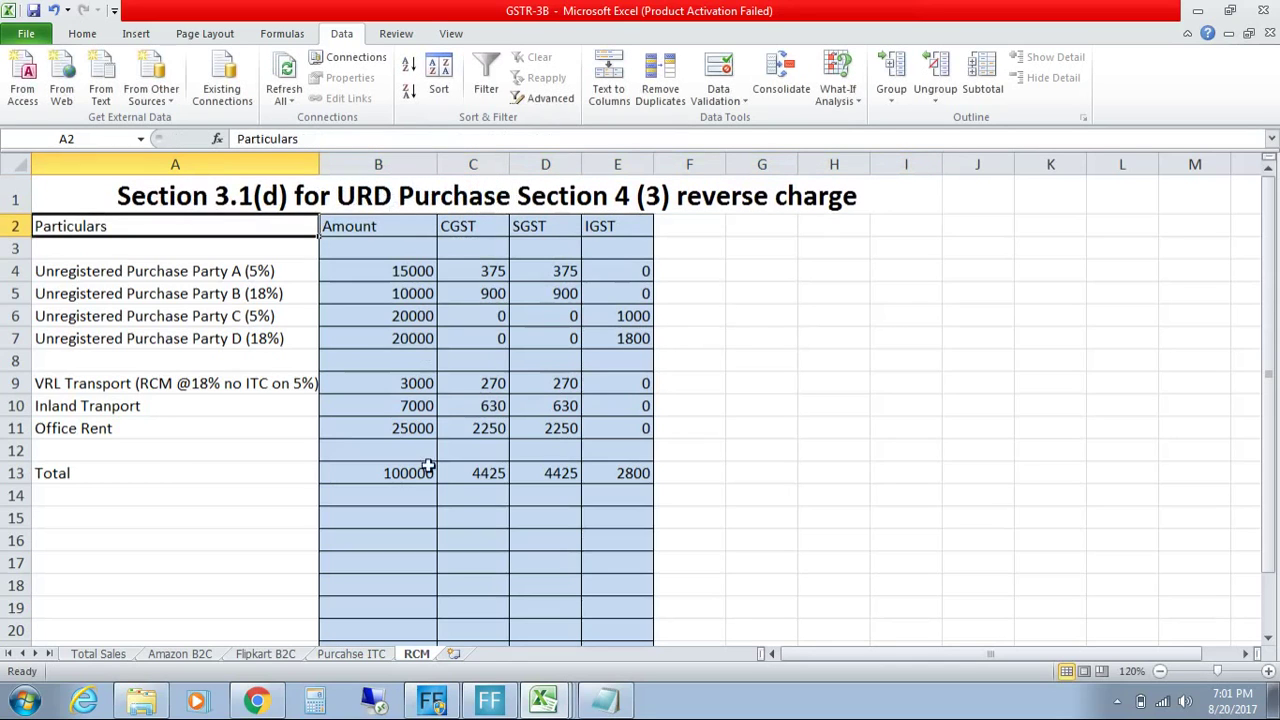
Step: Label A8 'Total' and put =SUM(B4:B7) in B8, filled across to E8
double_click(145, 362)
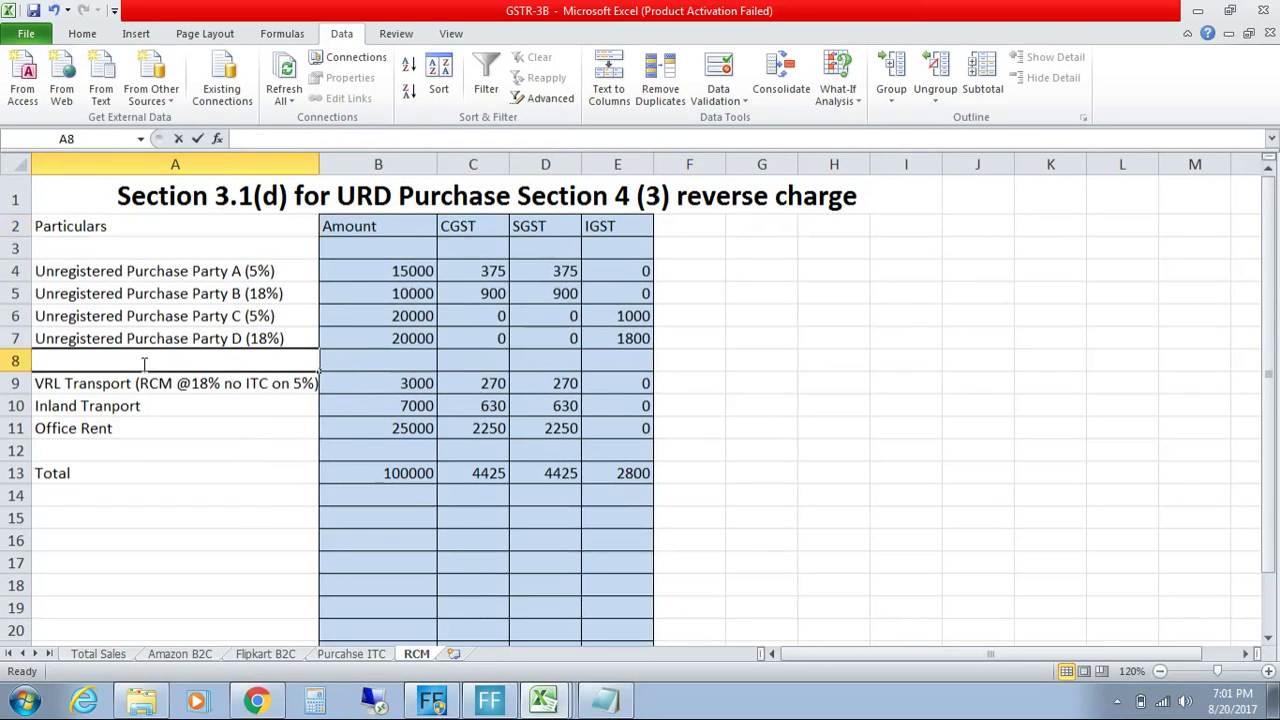
text(Total)
key(Return)
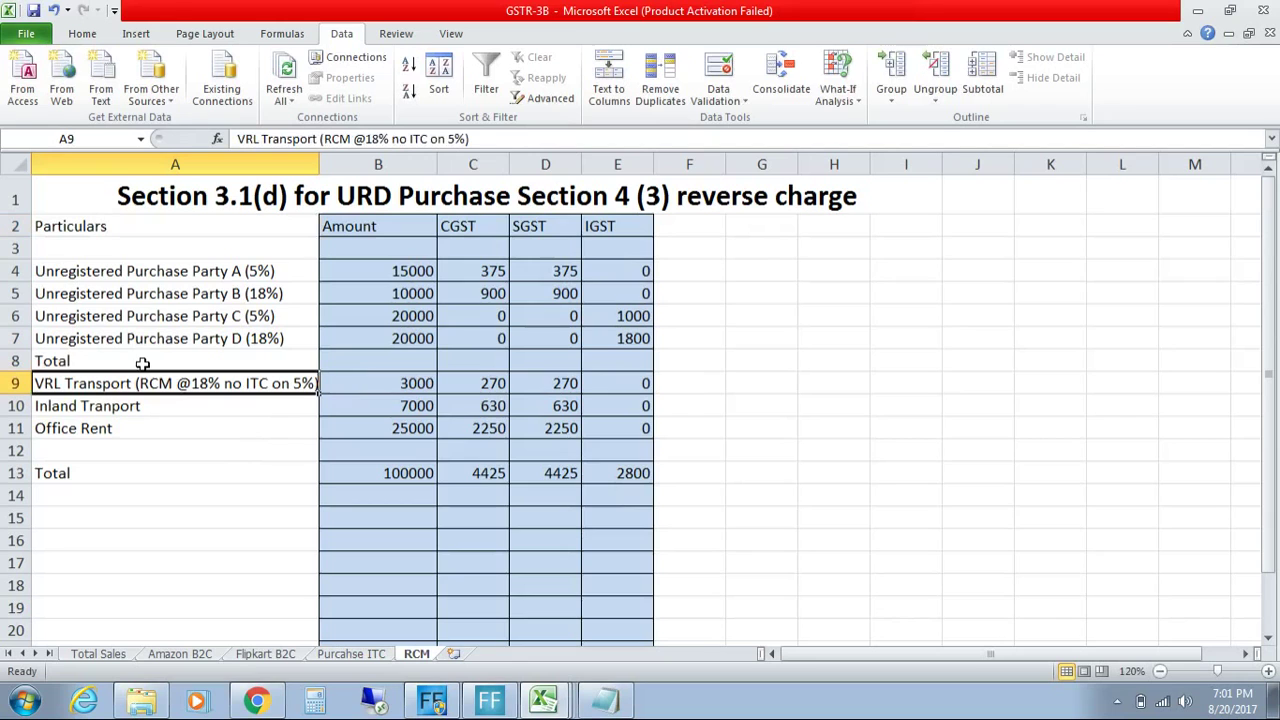
click(365, 360)
text(=s)
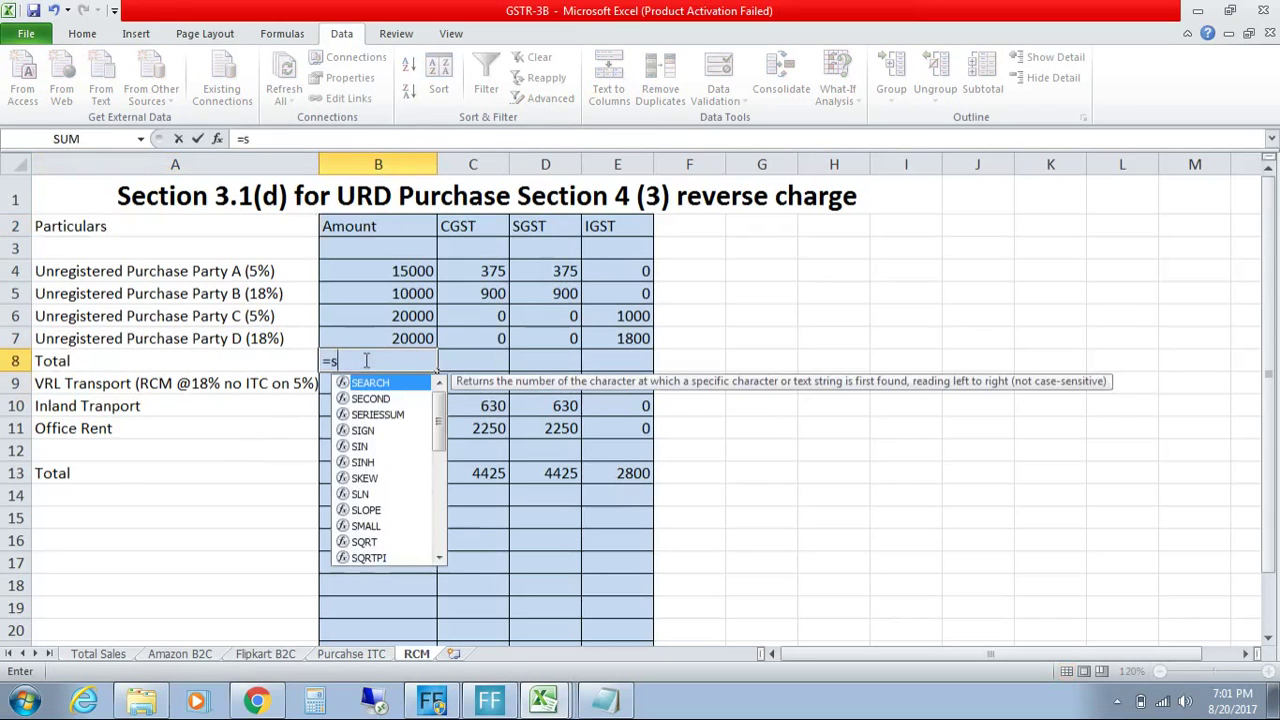
text(um()
drag(392, 274, 384, 332)
key(Return)
click(412, 360)
drag(435, 369, 645, 369)
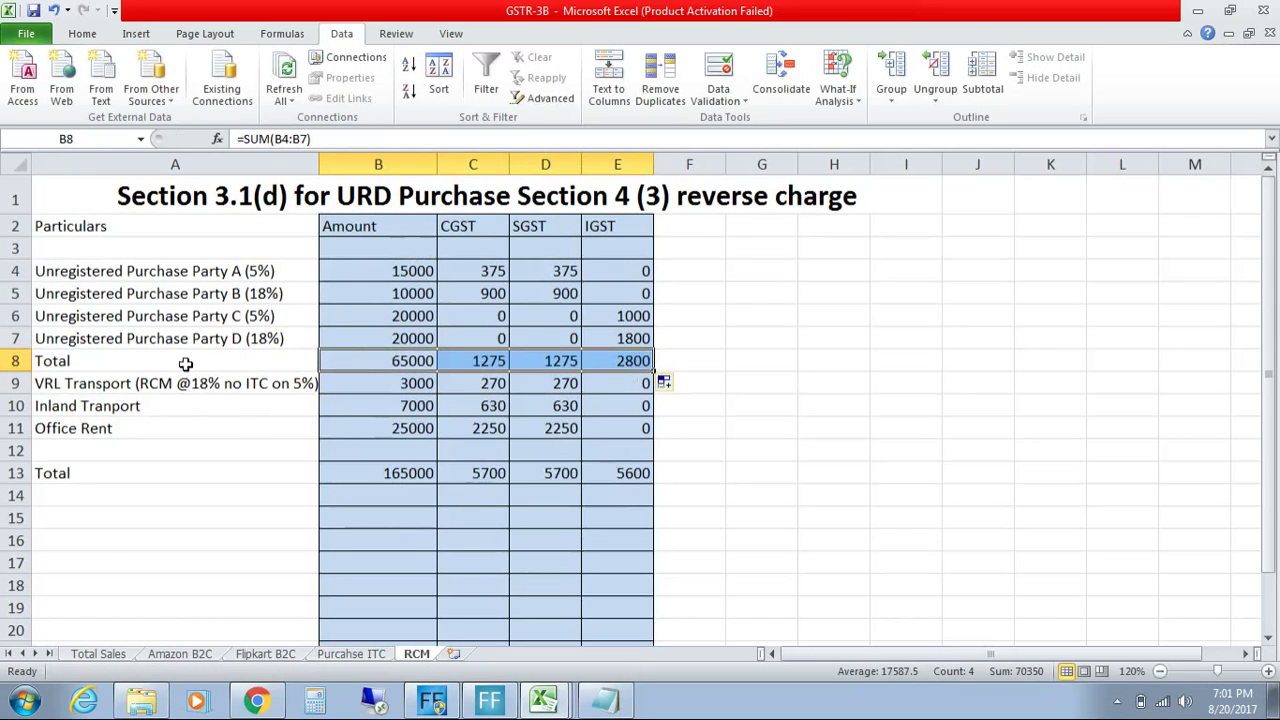
Step: Change B13 to =SUM(B9:B11) for transport and rent only, filled across to E13
click(369, 465)
key(alt+equal)
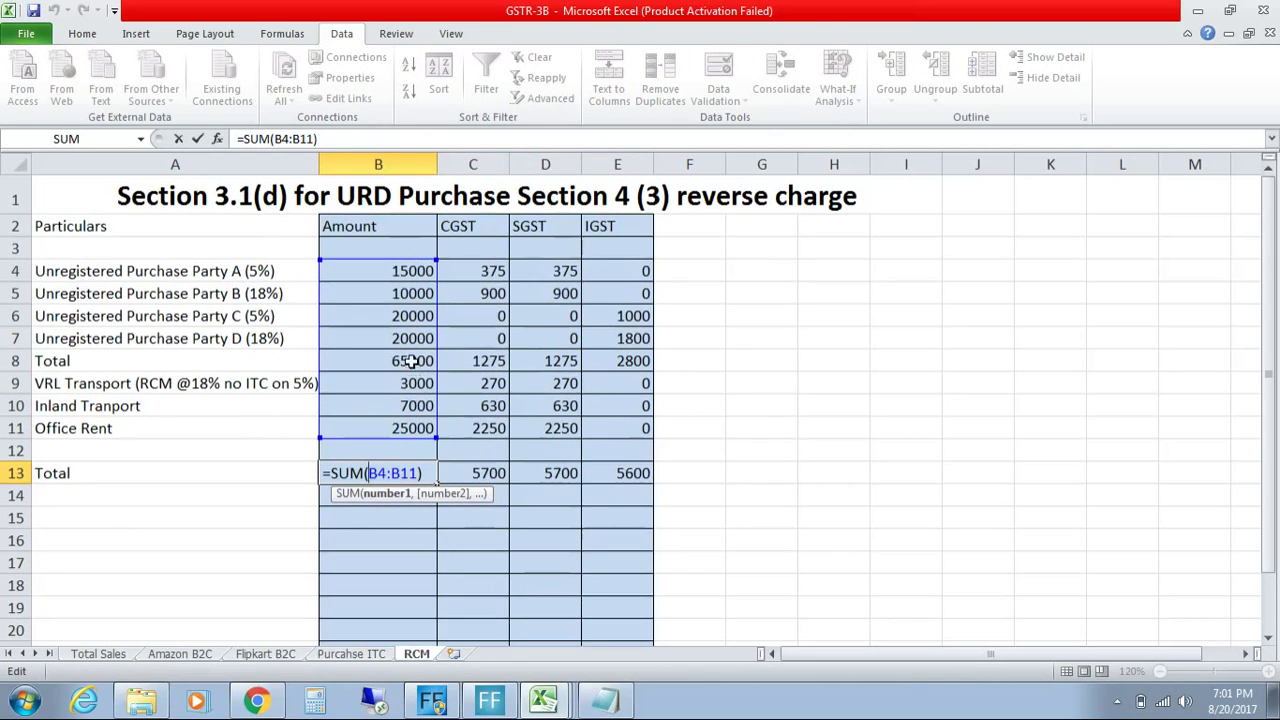
click(412, 381)
drag(412, 381, 412, 424)
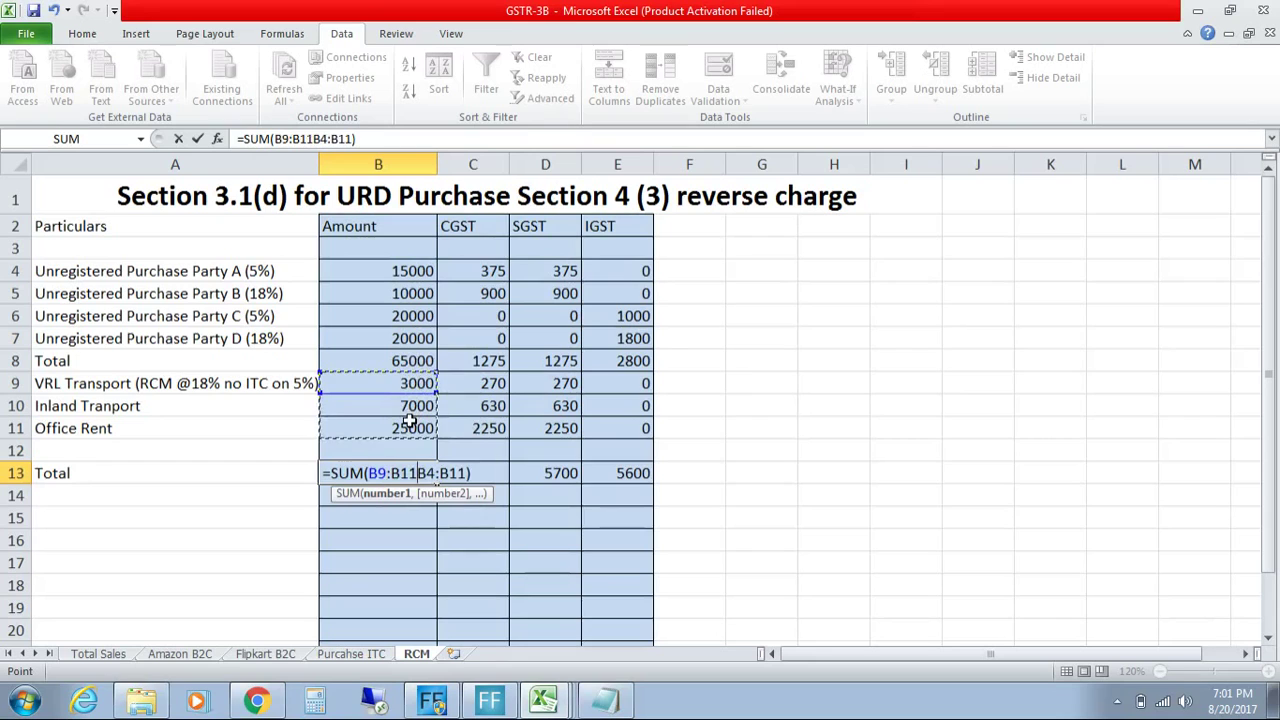
key(Delete)
key(Delete)
key(Delete)
key(Delete)
key(Delete)
key(Delete)
key(Delete)
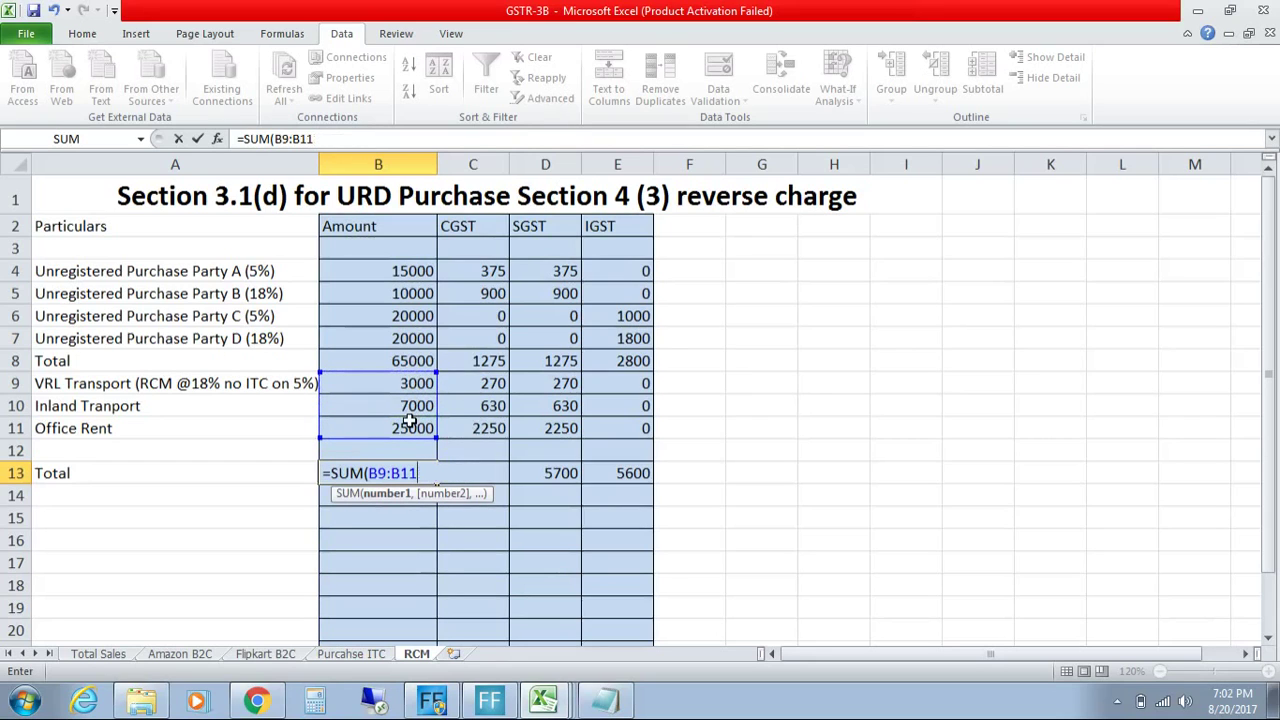
key(Return)
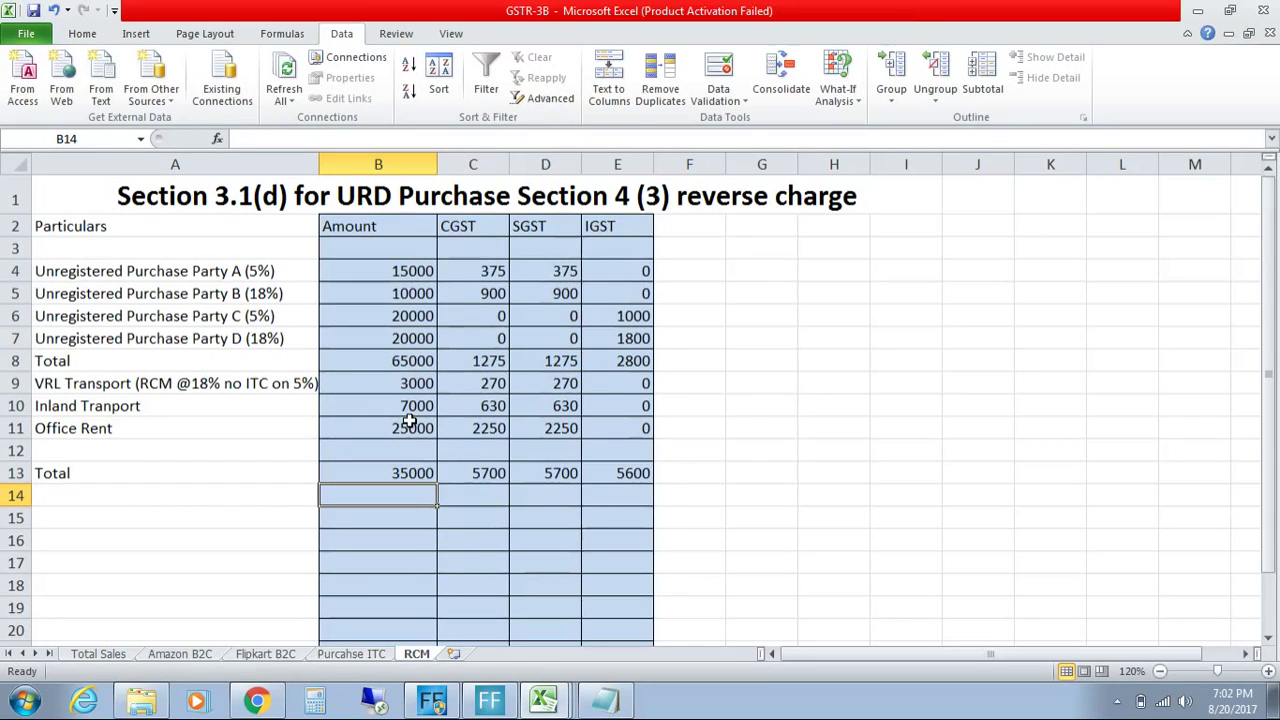
click(420, 477)
drag(436, 484, 632, 478)
click(633, 494)
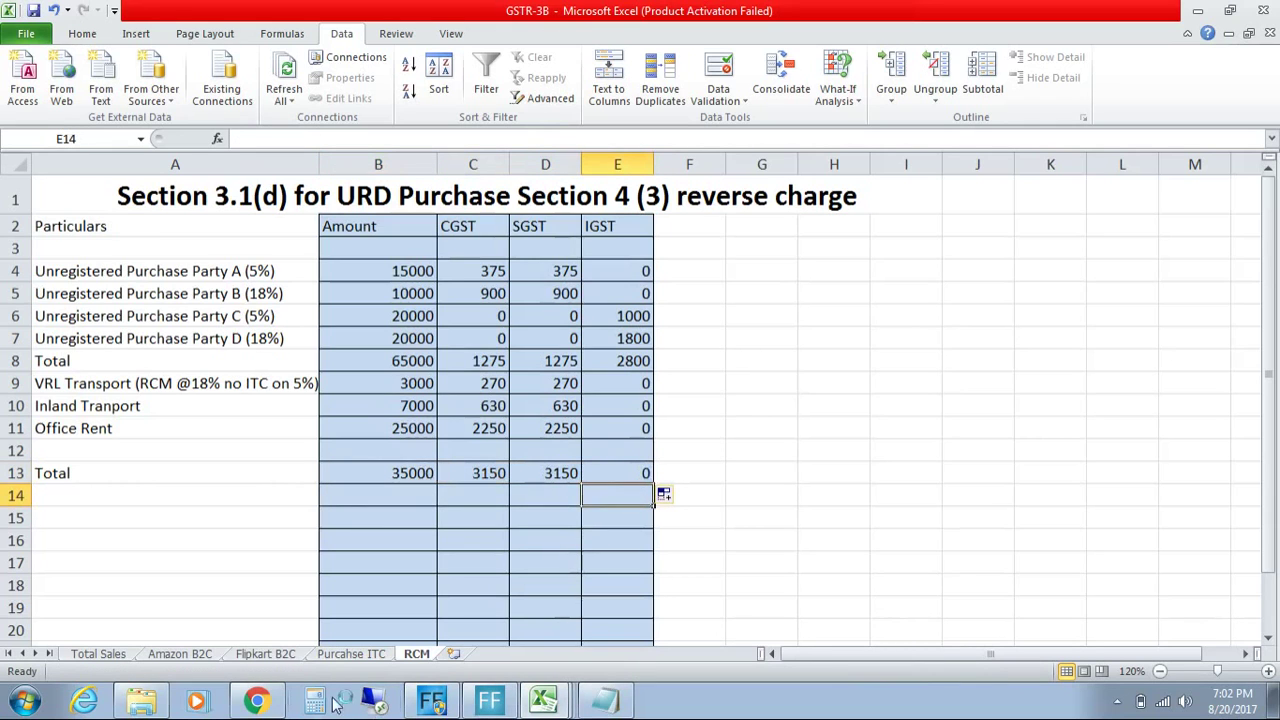
click(262, 702)
Step: Review the RCM row 8 totals in B8:E8, then cancel the unsaved 3.1 form
click(495, 368)
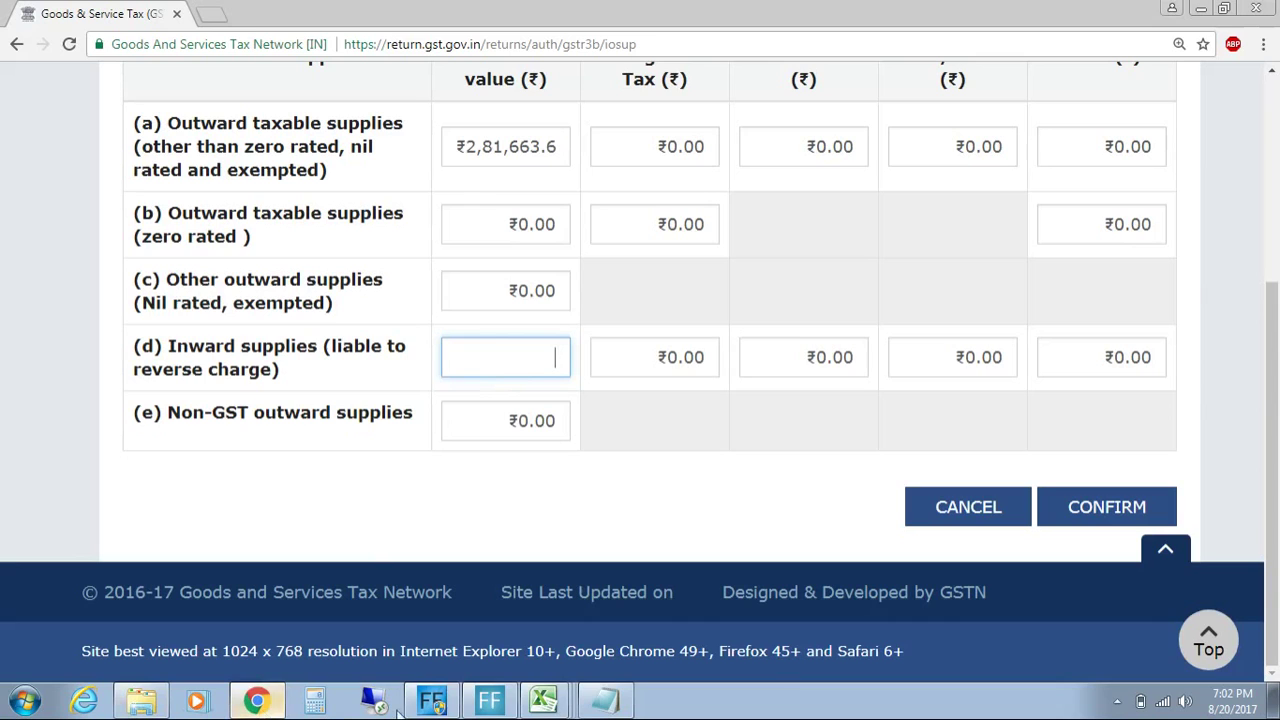
click(544, 702)
click(544, 700)
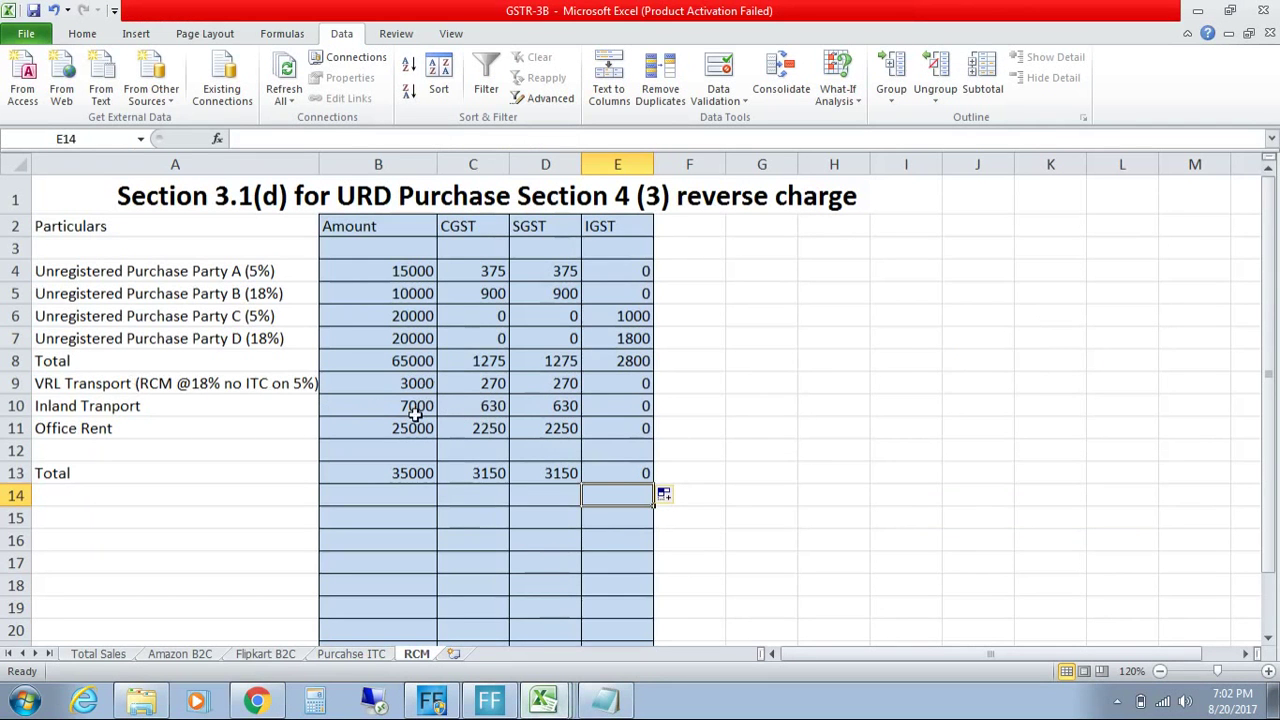
click(408, 358)
click(490, 364)
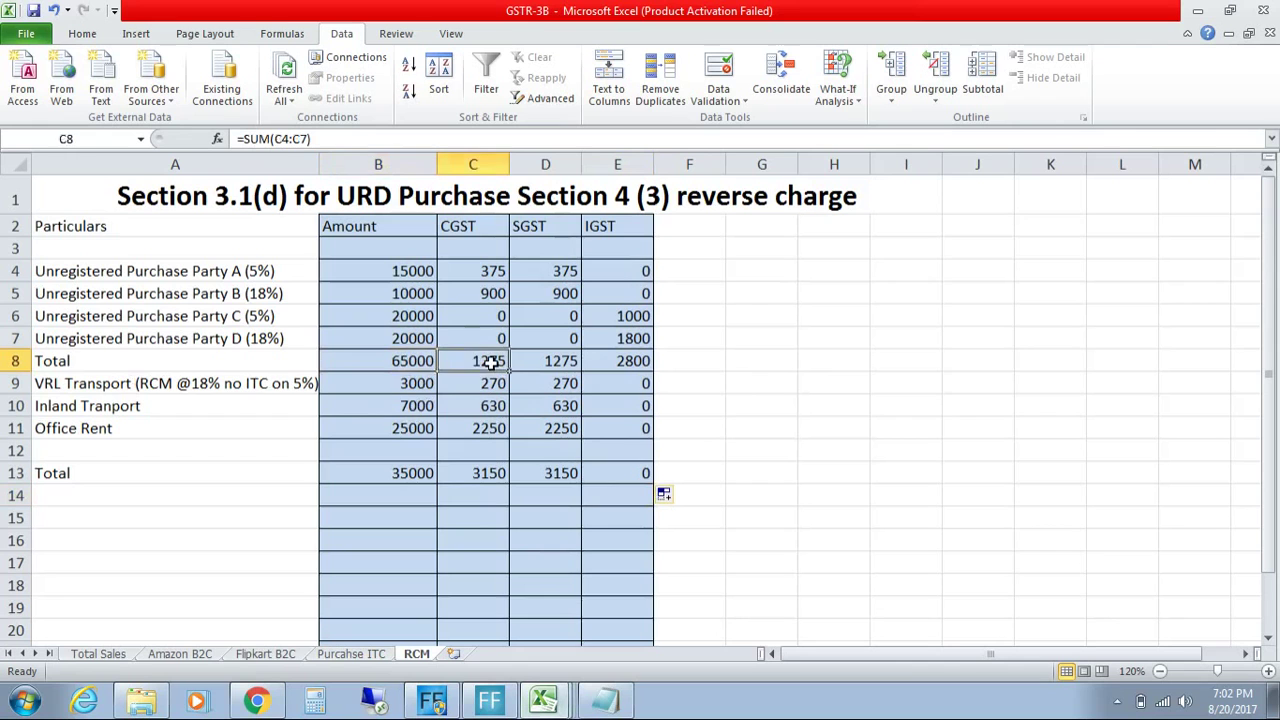
drag(426, 364, 612, 368)
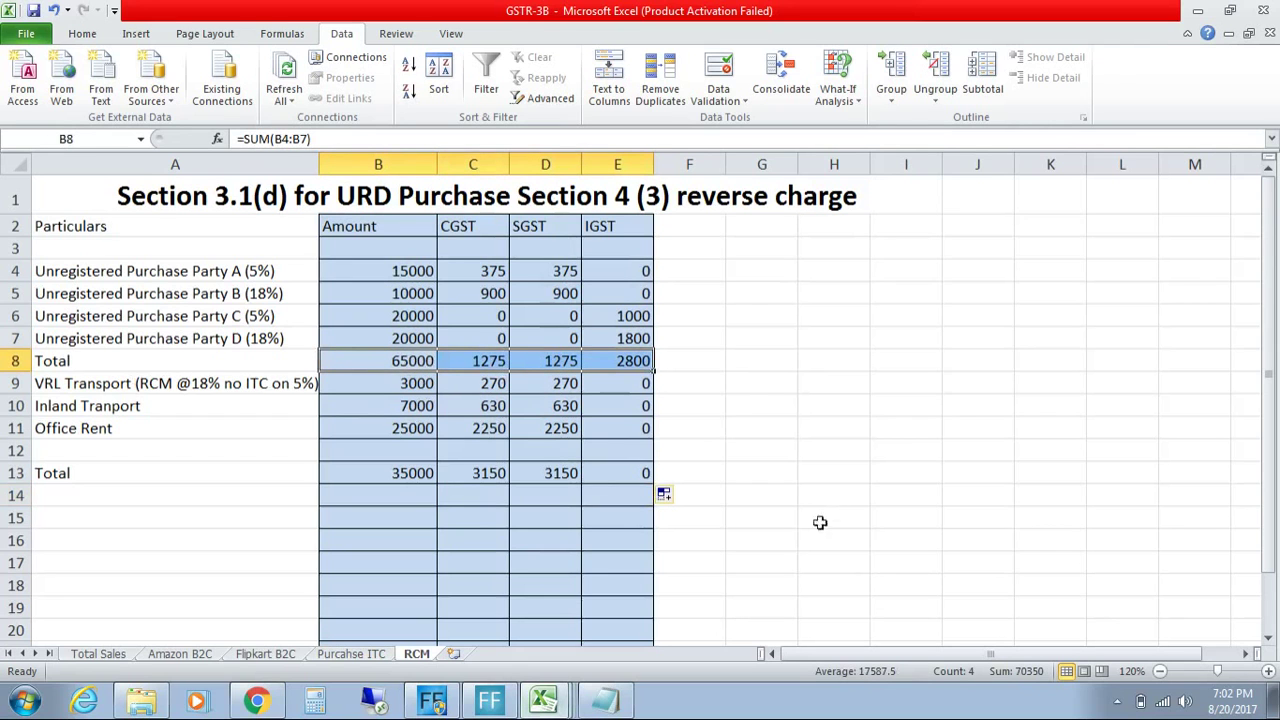
click(256, 700)
click(957, 508)
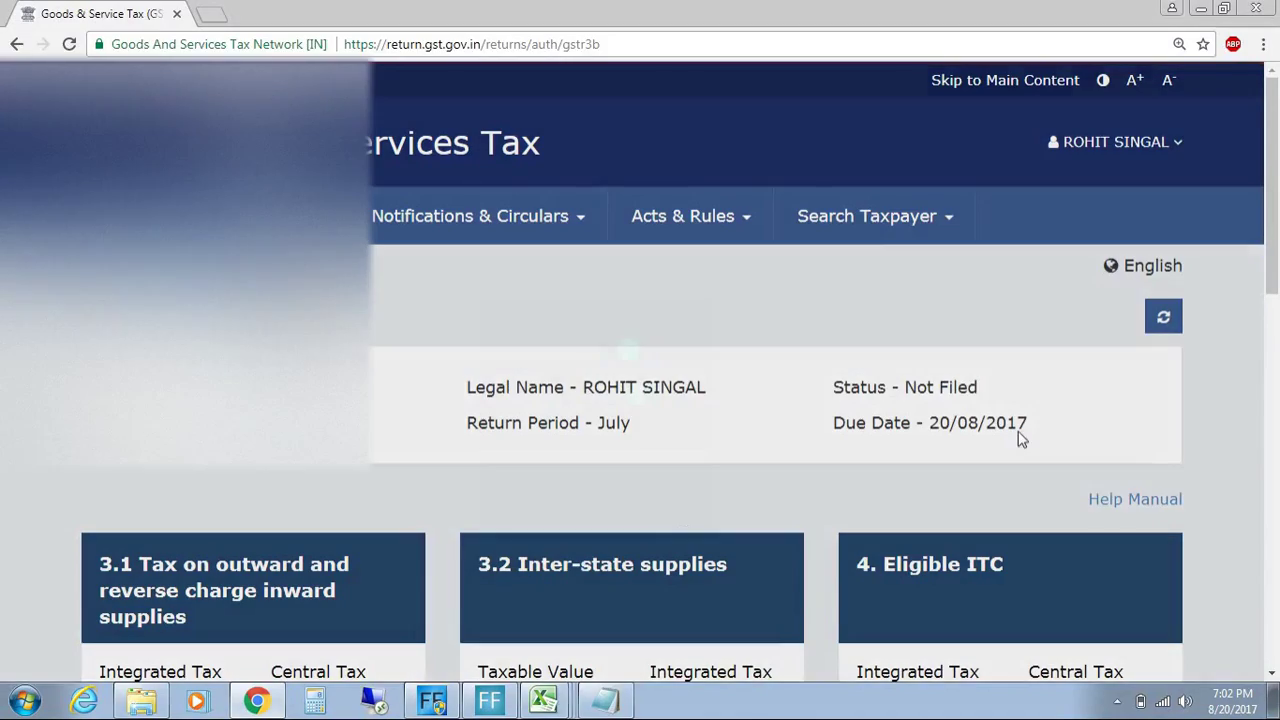
Step: In the 3.2 Inter-state supplies form, set unregistered persons' place of supply to 09 - Uttar Pradesh
scroll(810, 265, down, 3)
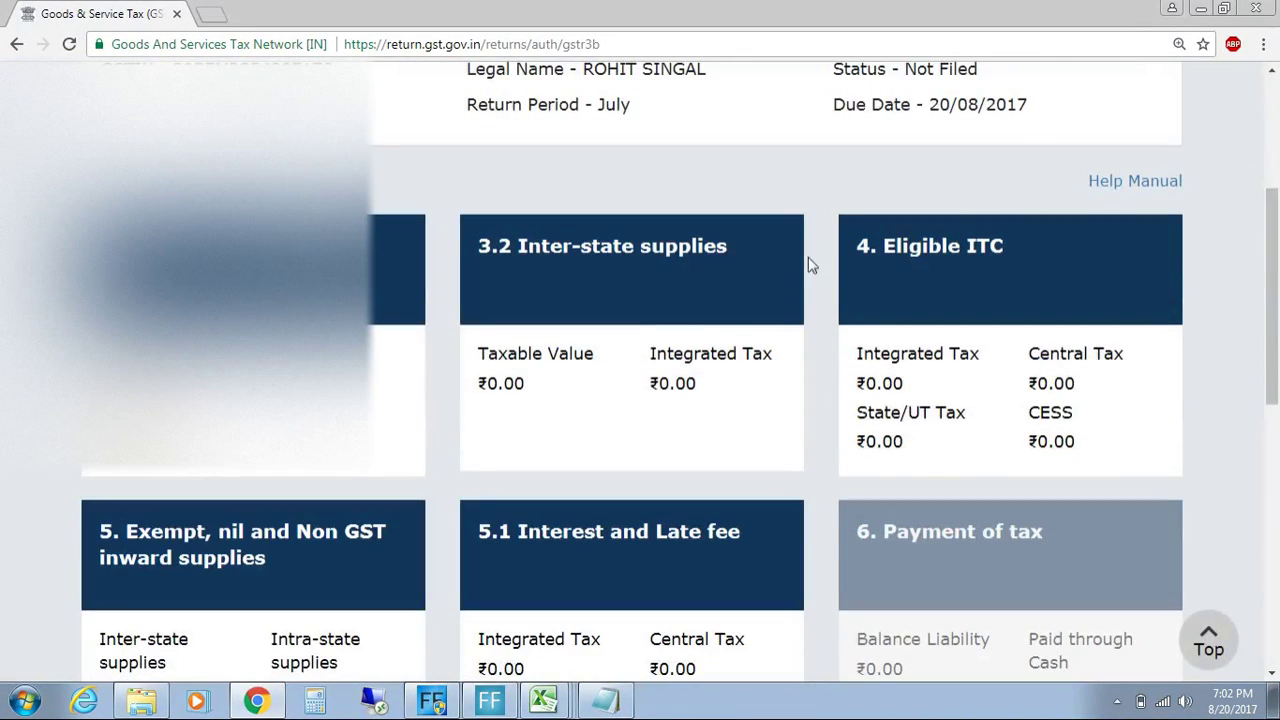
click(752, 265)
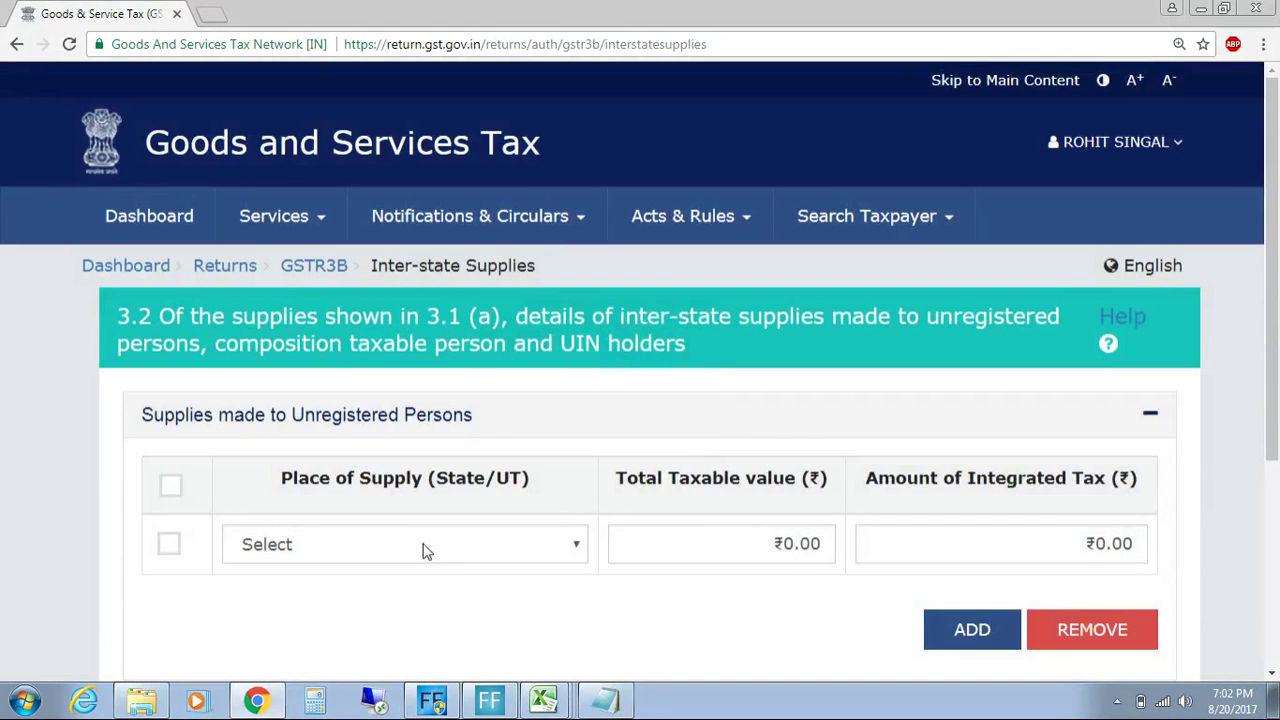
scroll(455, 558, down, 2)
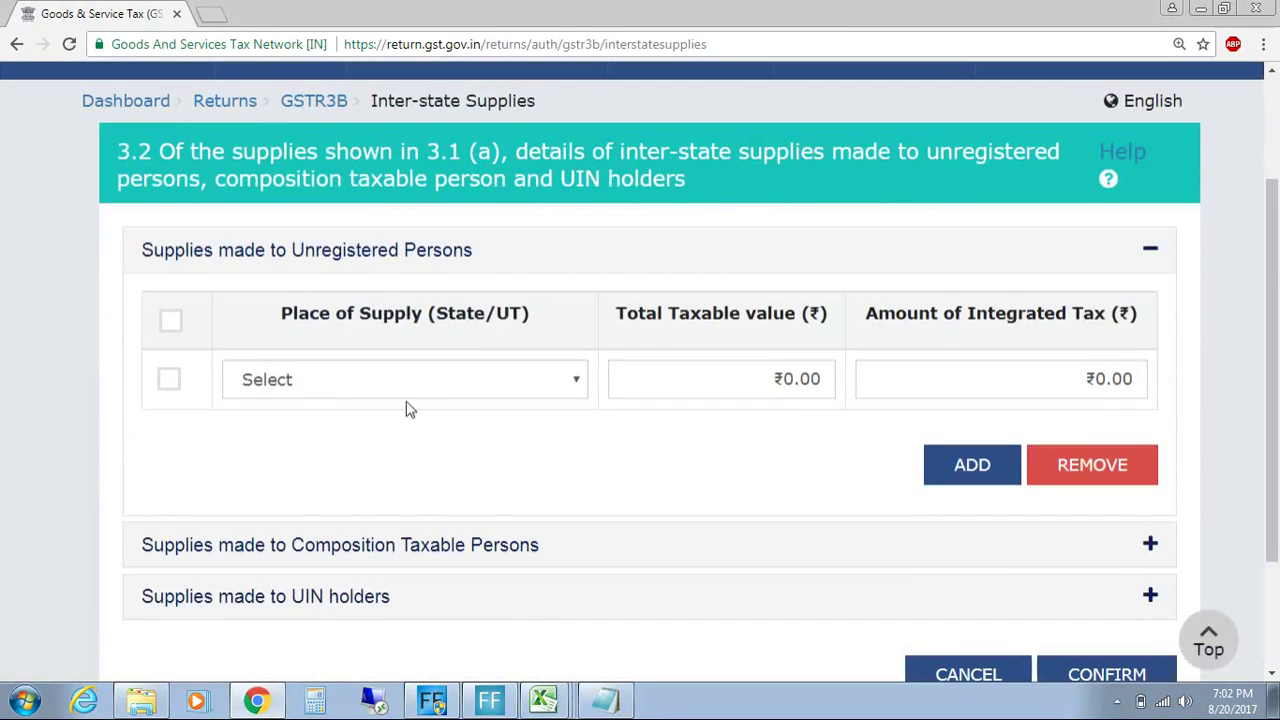
click(420, 395)
drag(578, 130, 566, 337)
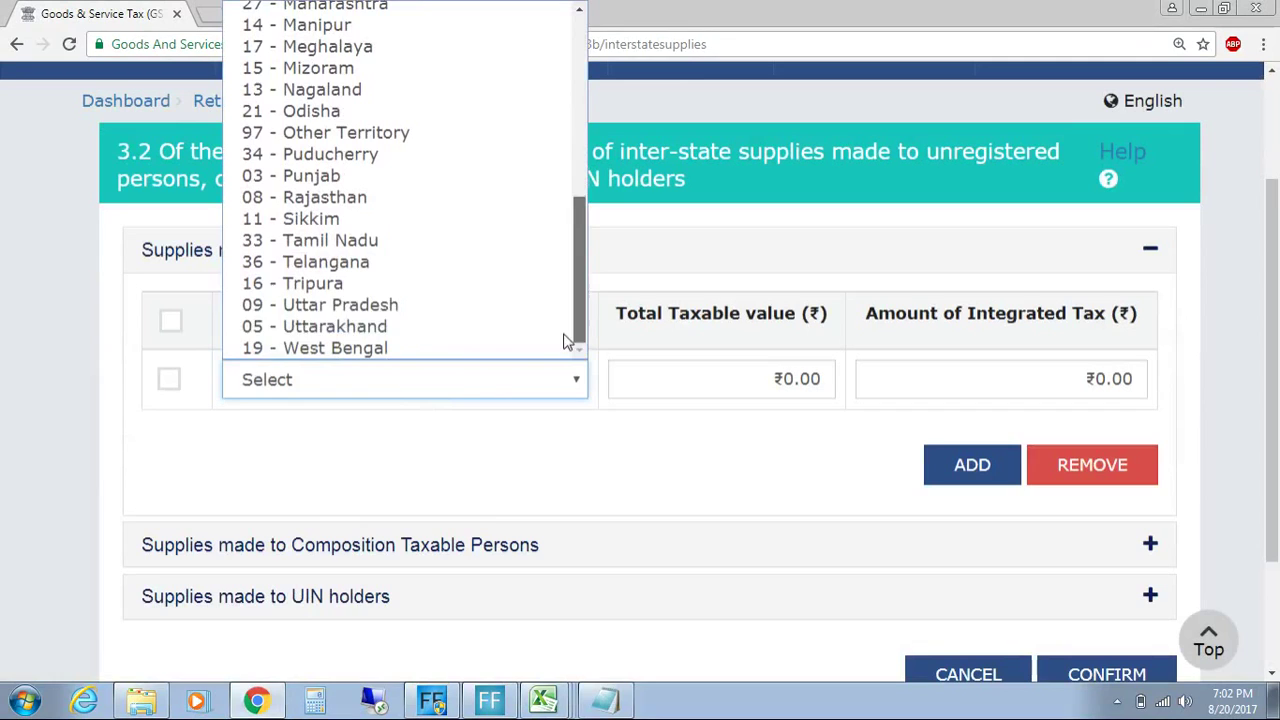
click(466, 304)
click(744, 378)
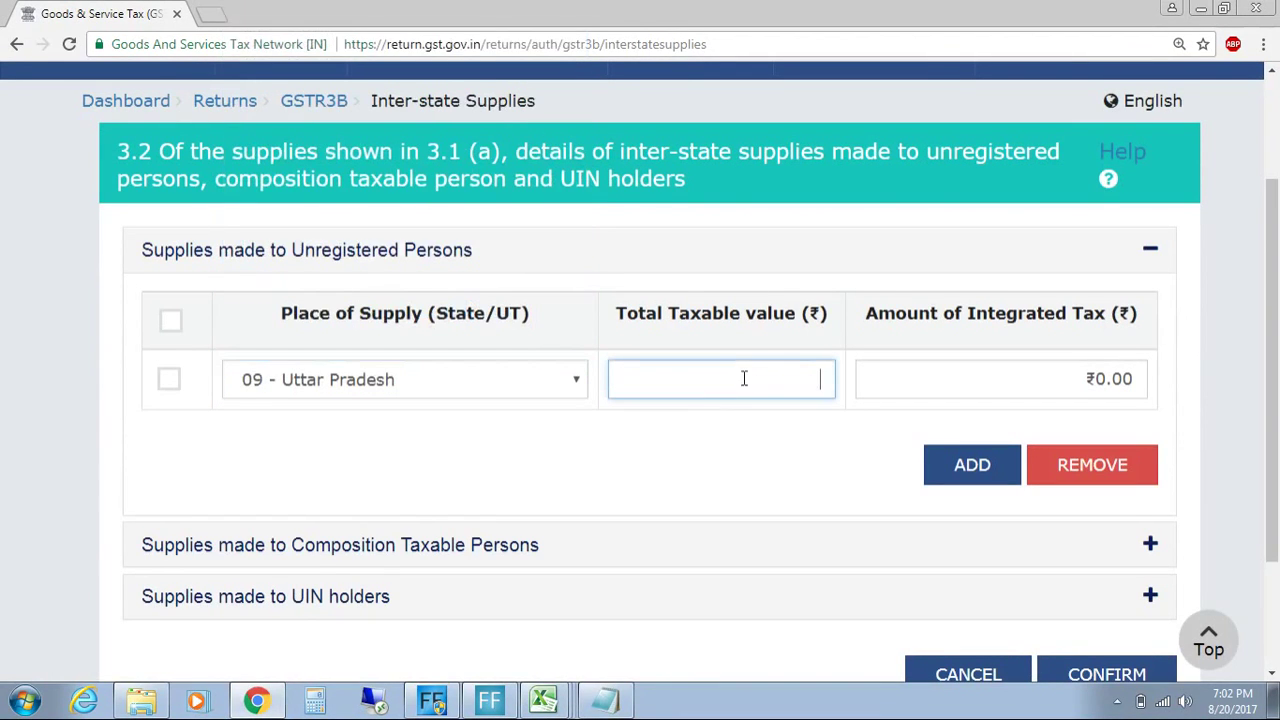
click(545, 704)
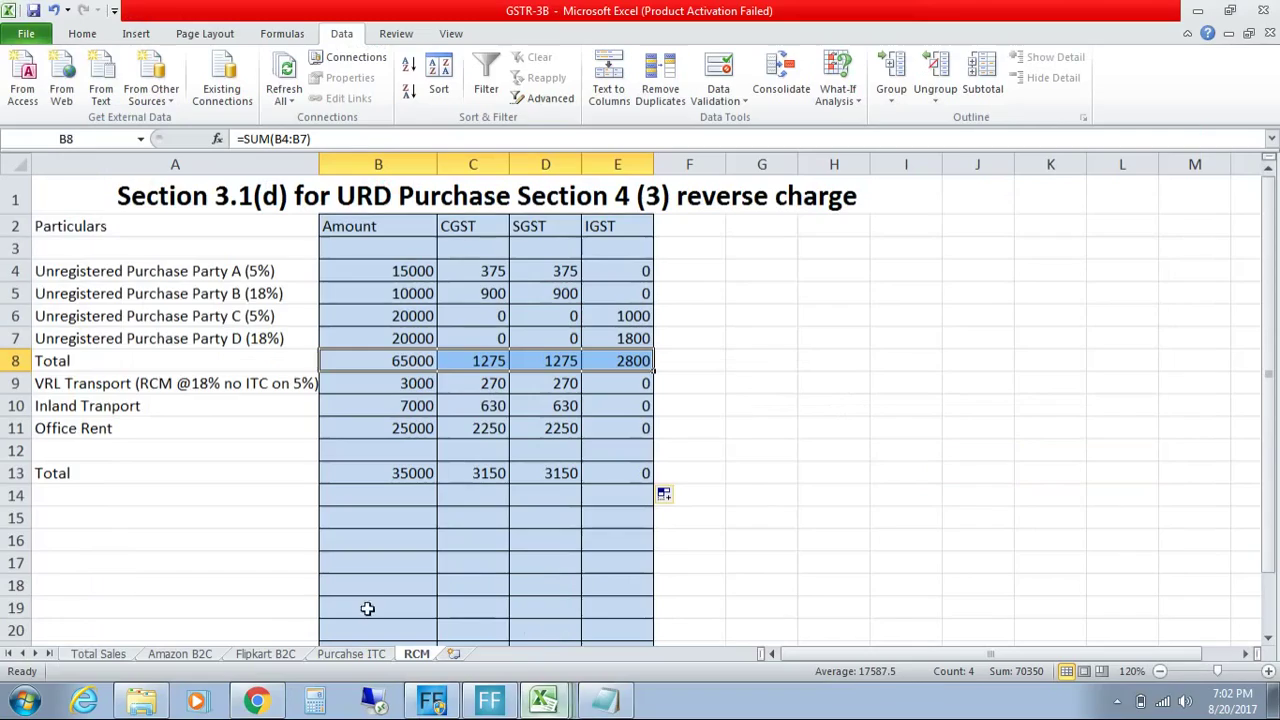
Step: Check the Amazon B2C totals for Tamil Nadu (J33) and Uttar Pradesh (J35)
click(180, 654)
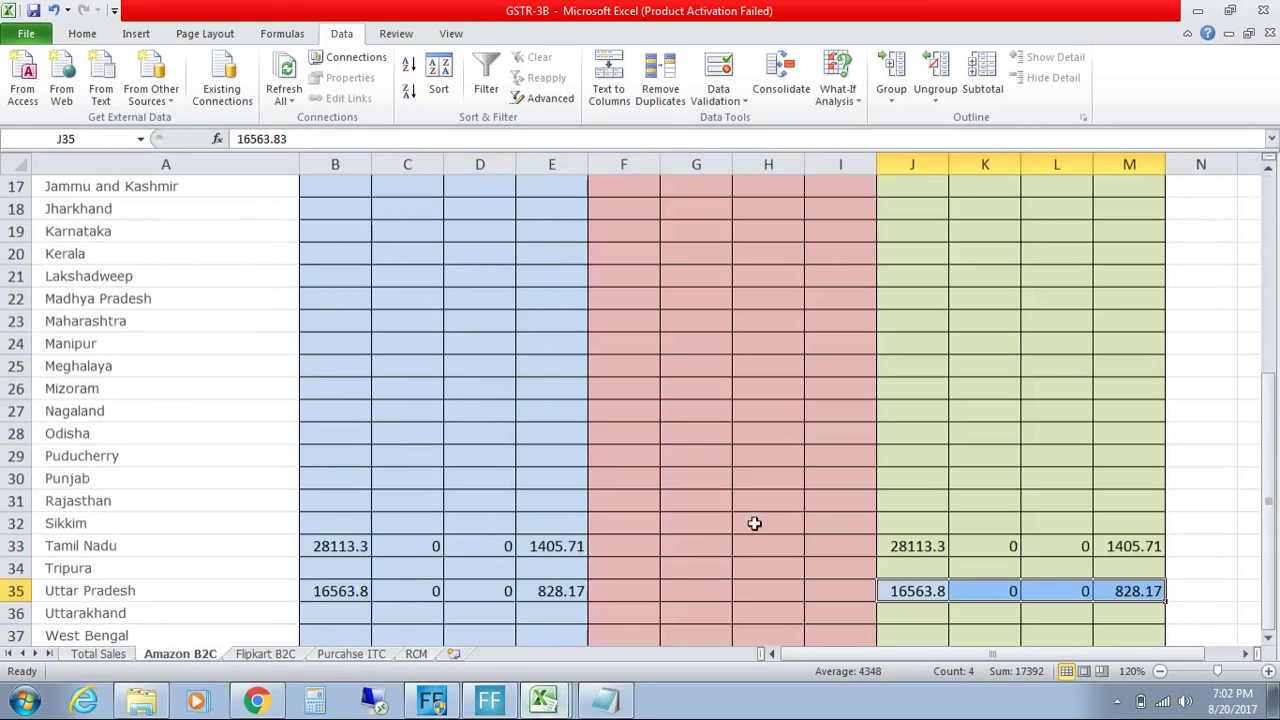
click(940, 553)
click(930, 585)
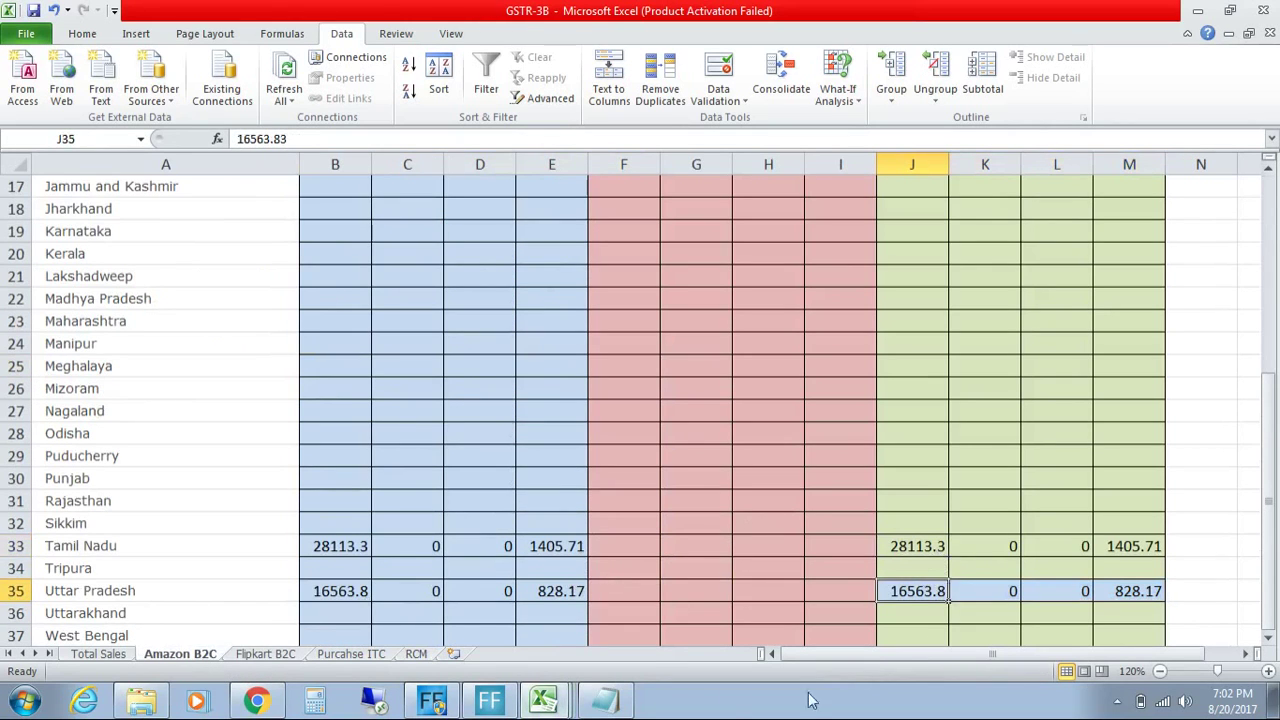
Step: Change the 3.2 place of supply to 97 - Other Territory, then glance at Flipkart B2C
click(258, 701)
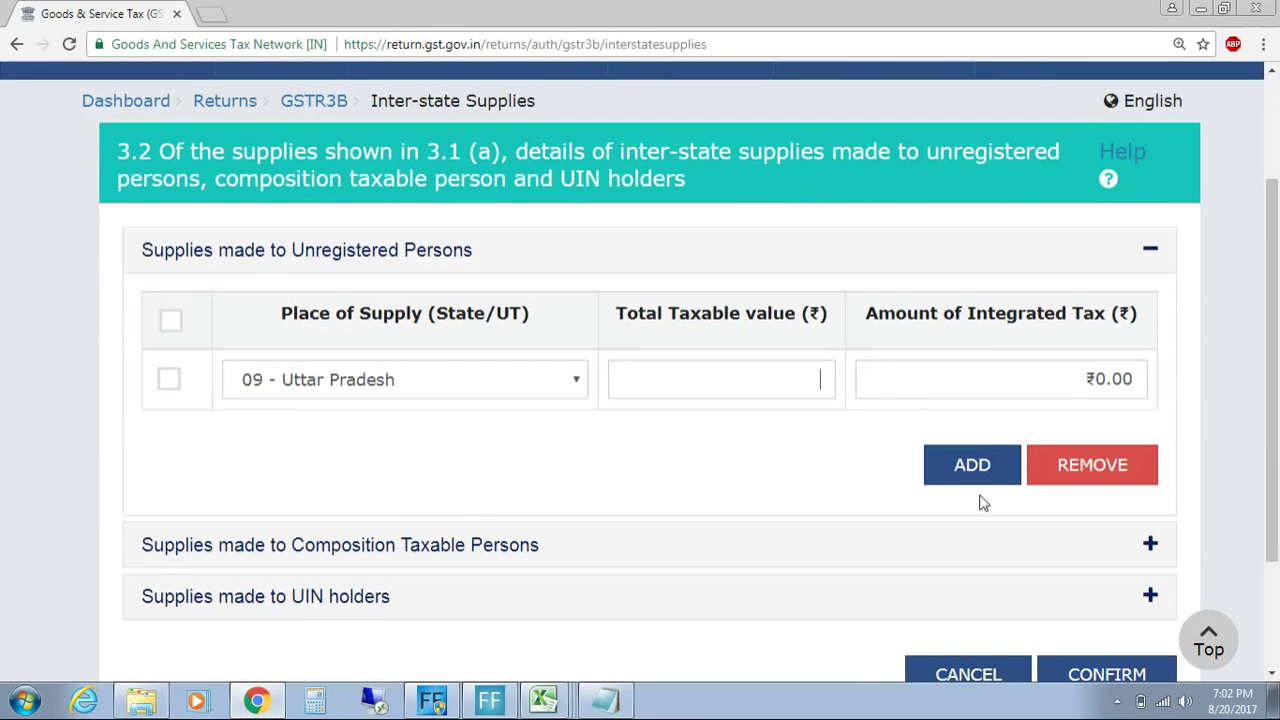
click(520, 382)
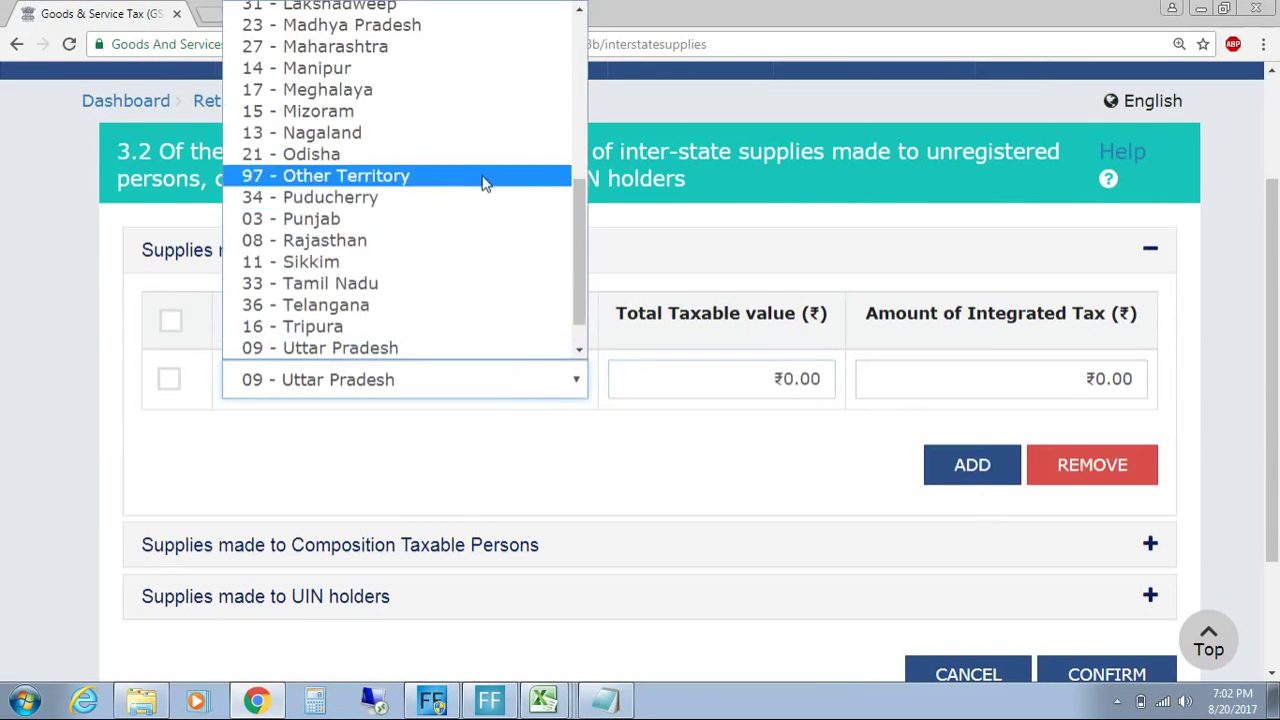
click(487, 178)
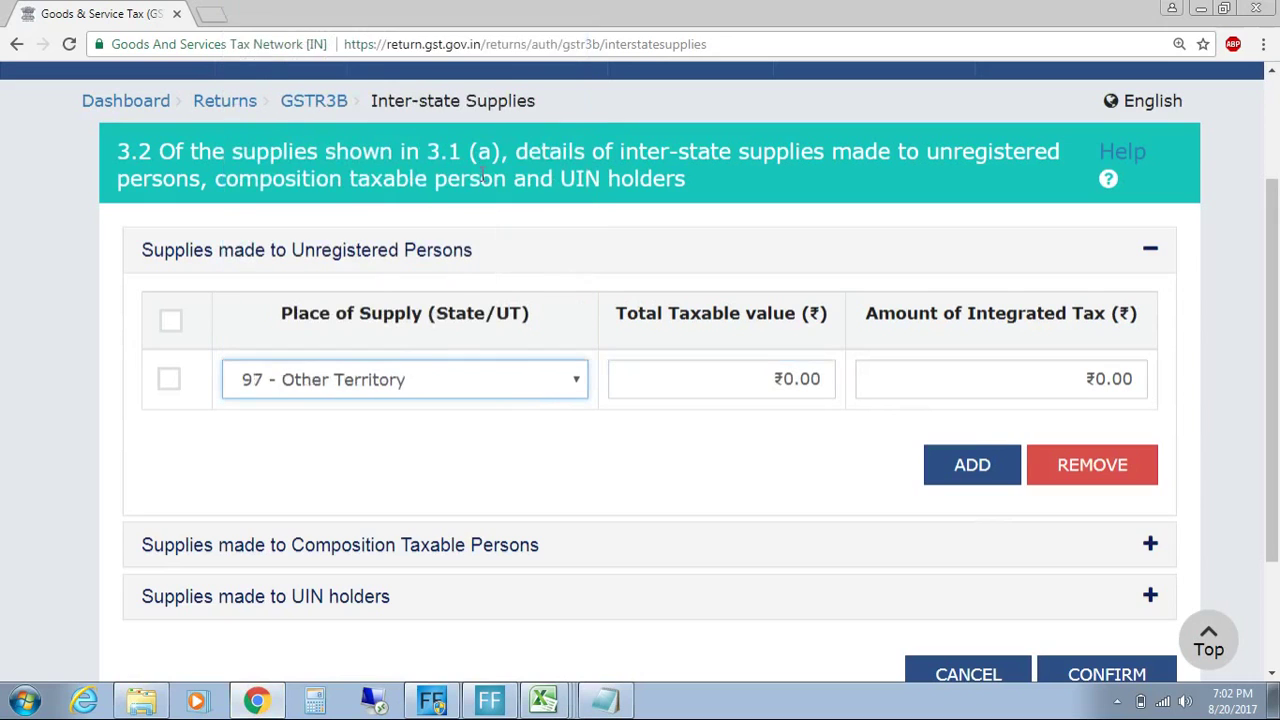
click(543, 700)
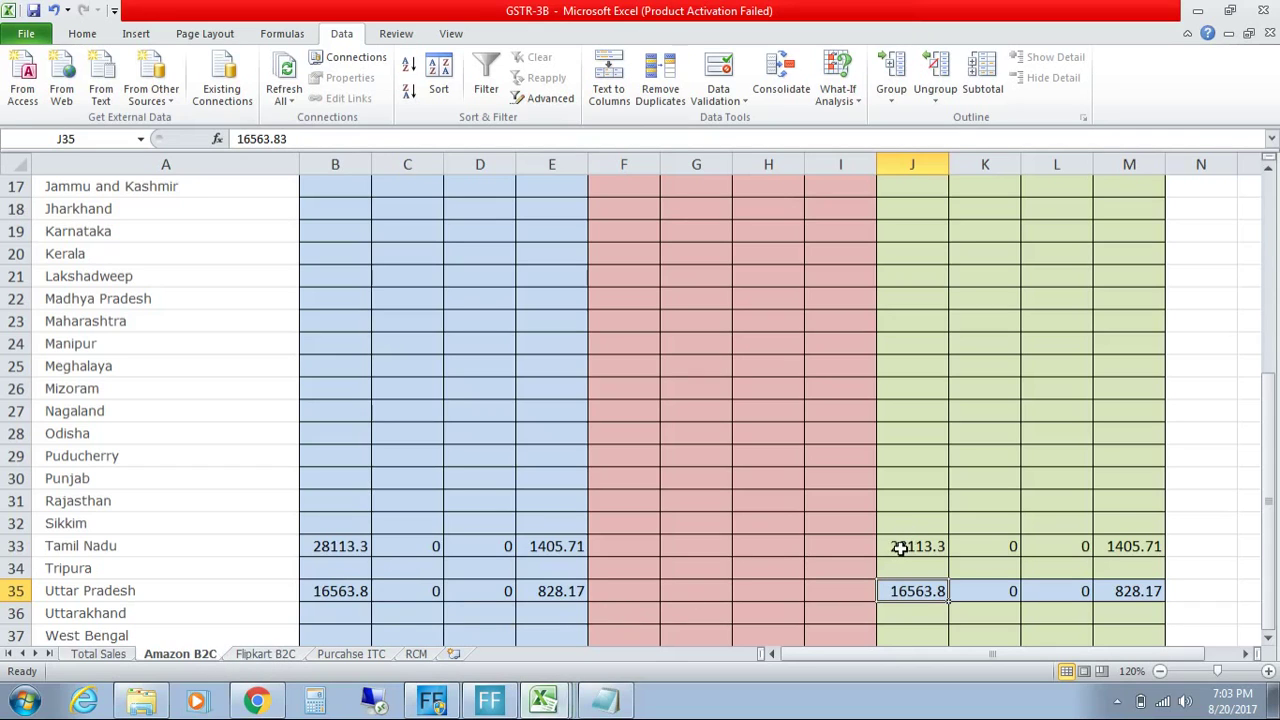
click(265, 654)
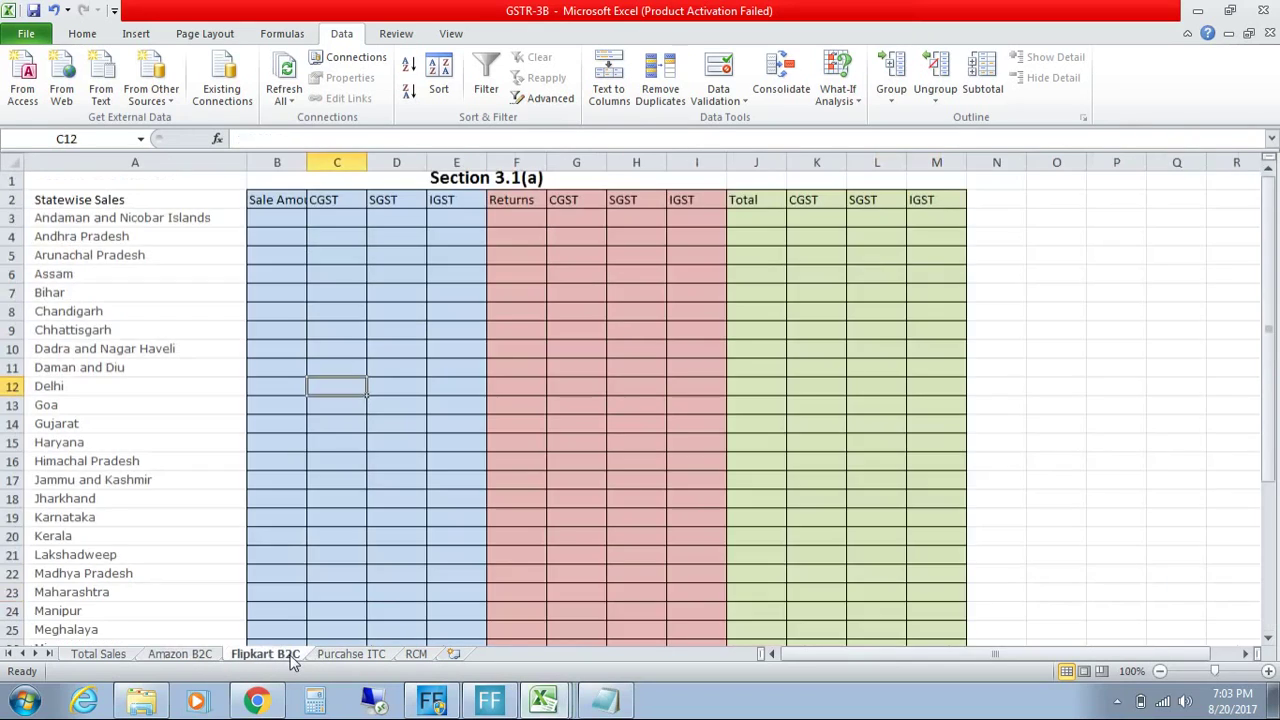
click(180, 655)
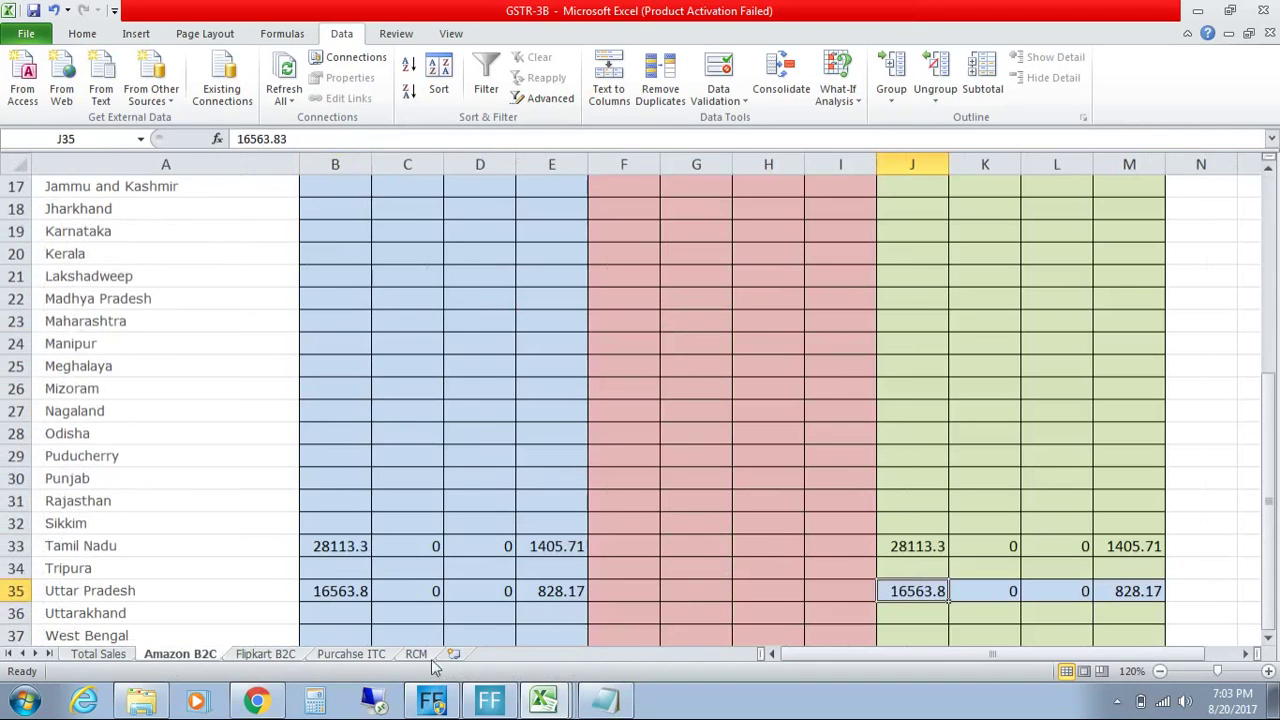
Step: Bring up the Purchase ITC sheet and discard the unsaved 3.2 form
click(376, 656)
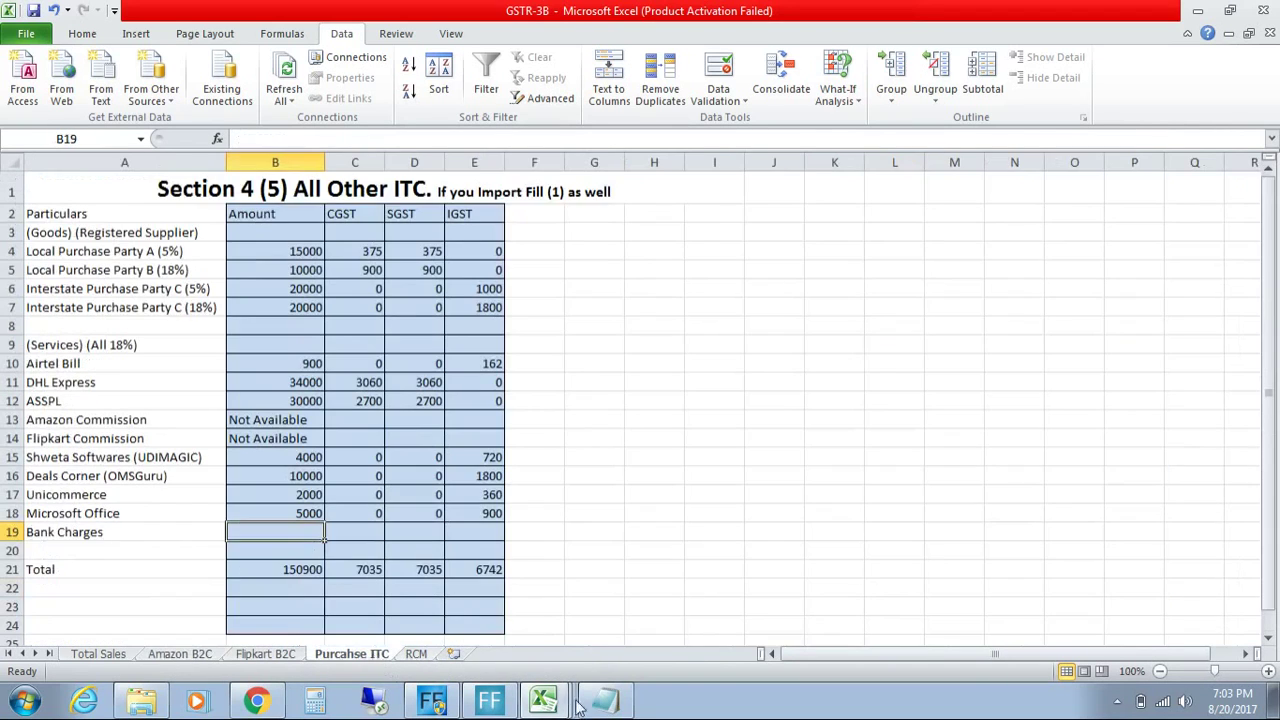
click(256, 700)
scroll(1277, 395, down, 2)
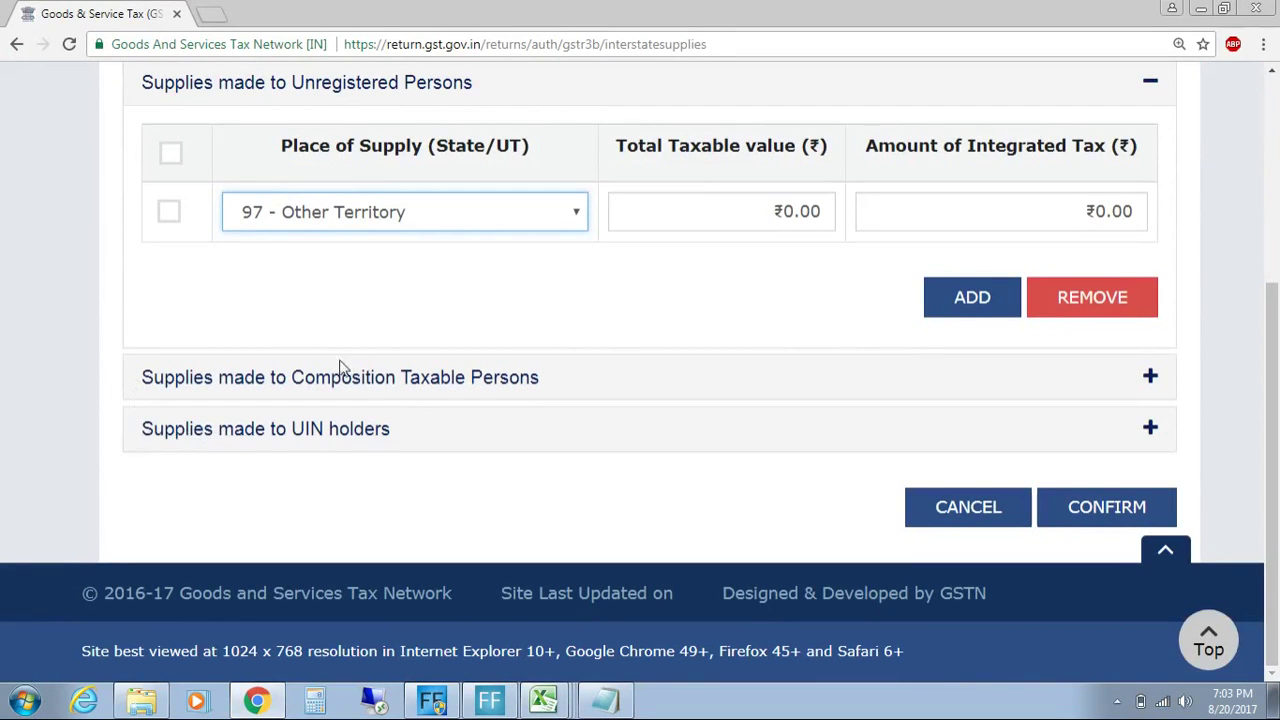
click(963, 520)
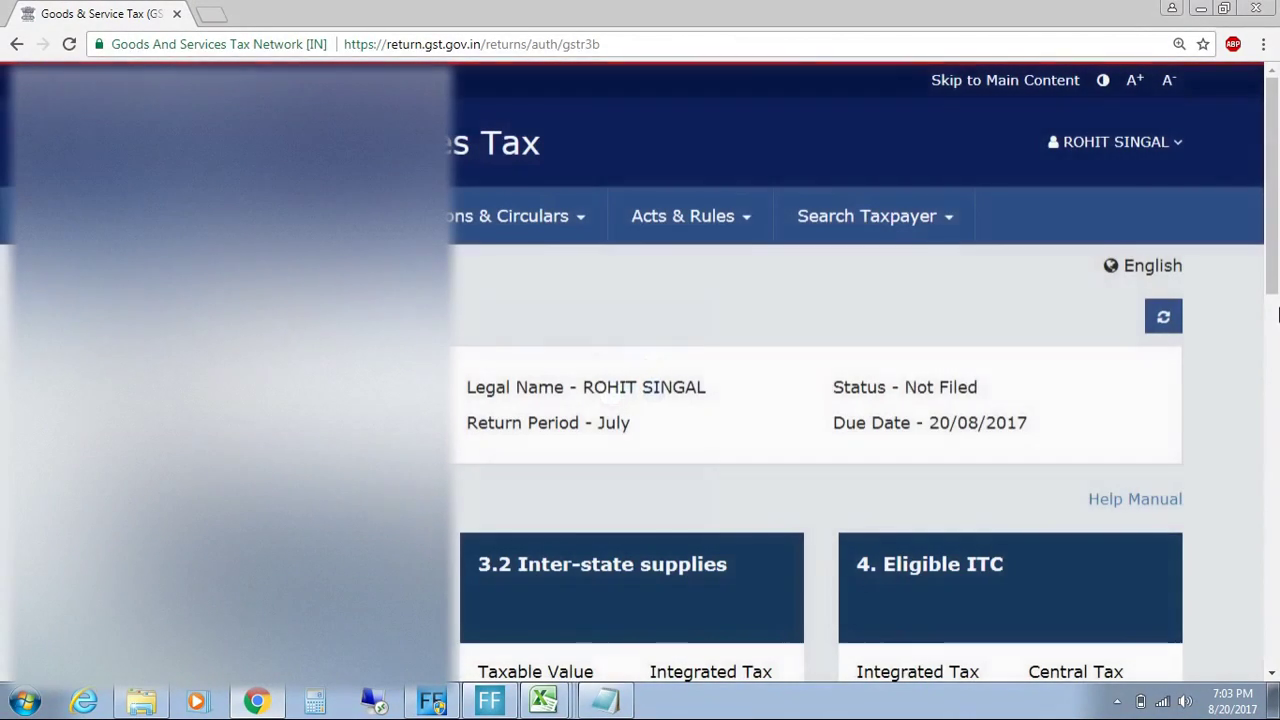
Step: Open the 4. Eligible ITC page and select the All other ITC Integrated and Central Tax fields
click(1276, 318)
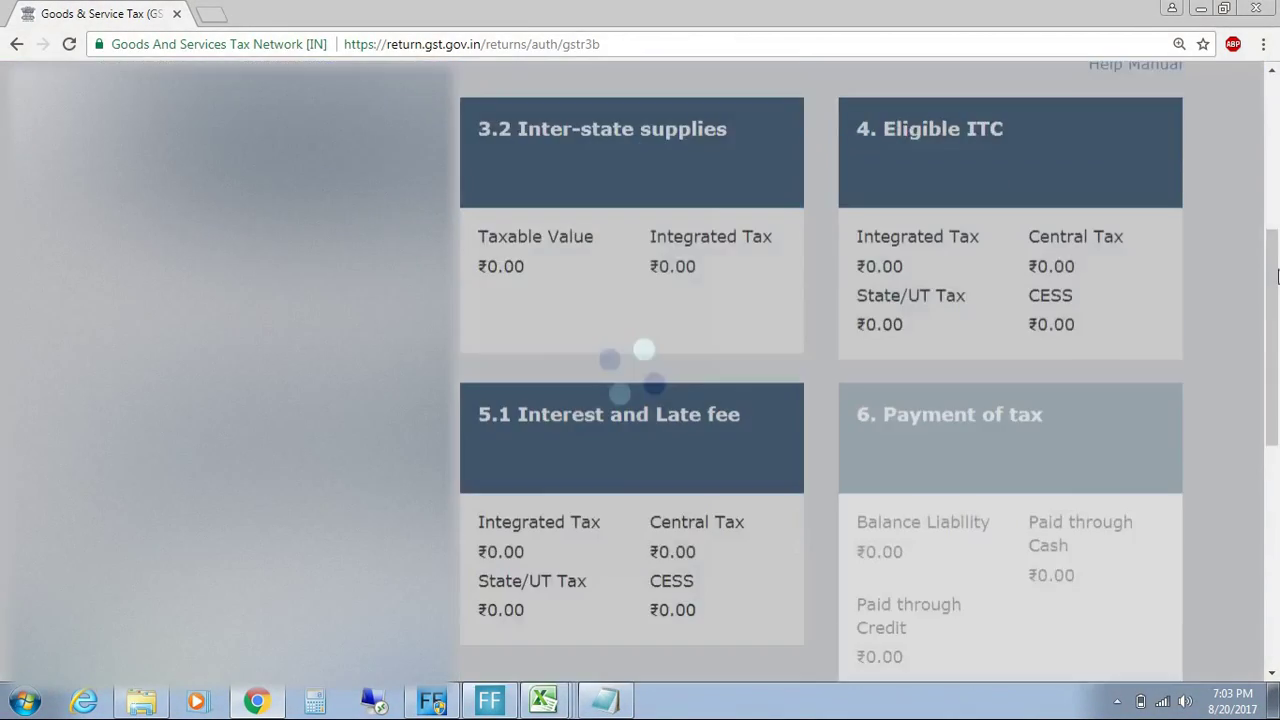
drag(1276, 335, 1274, 269)
click(983, 243)
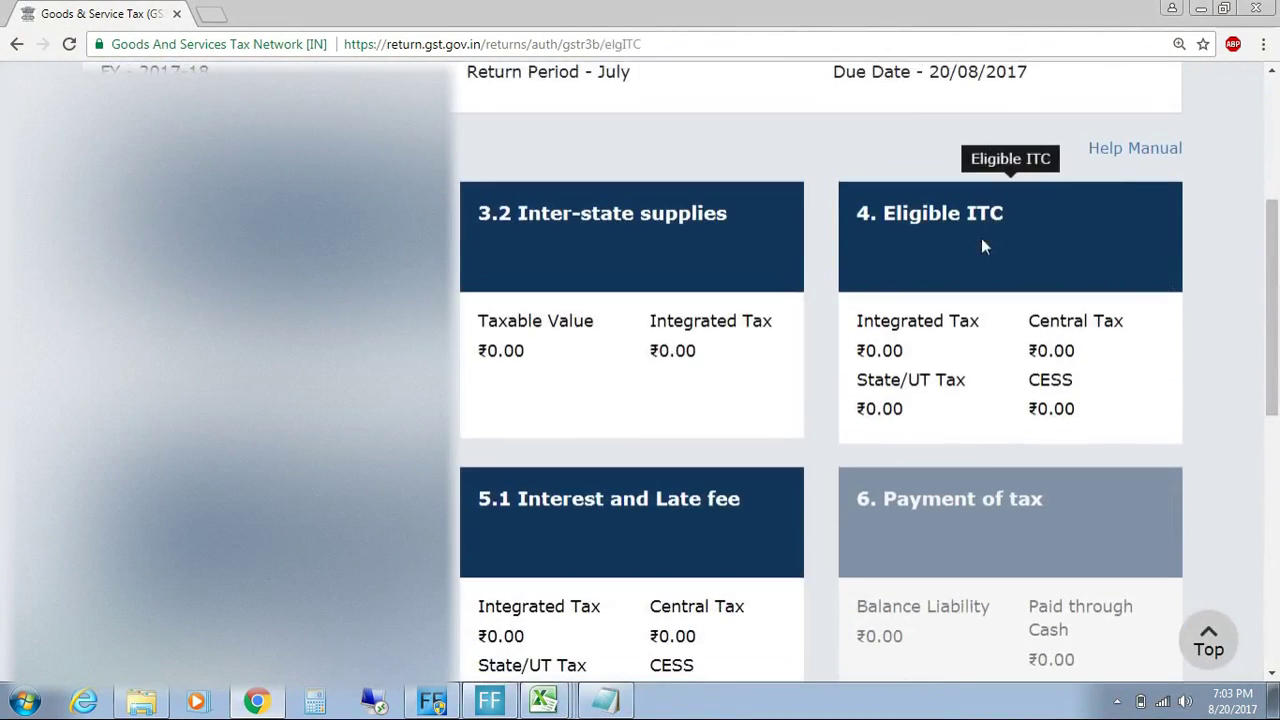
scroll(746, 413, down, 3)
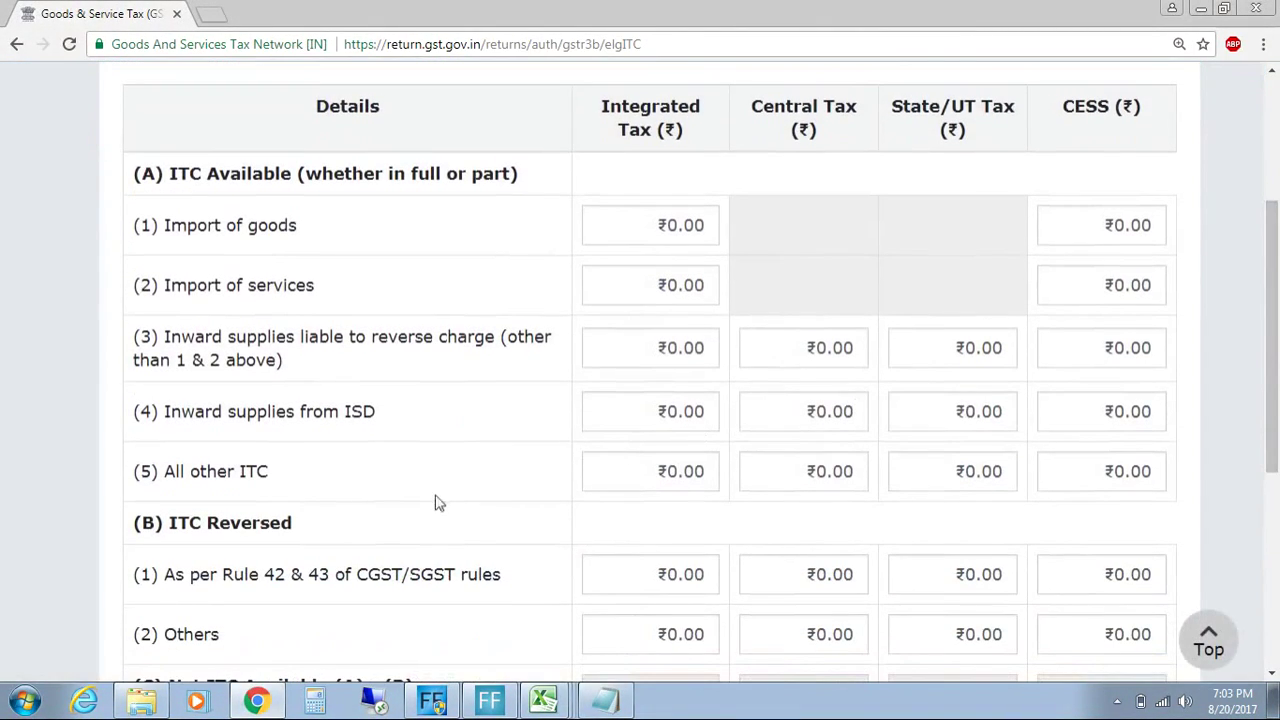
click(640, 466)
click(794, 471)
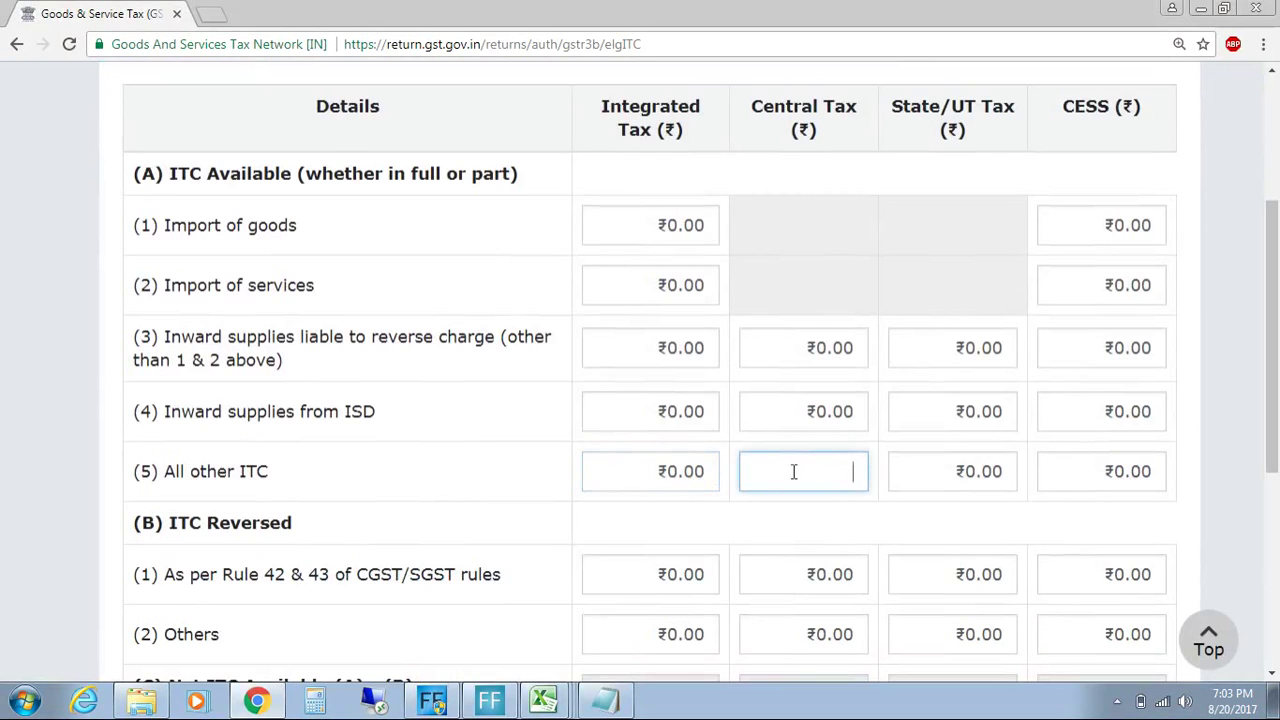
click(554, 700)
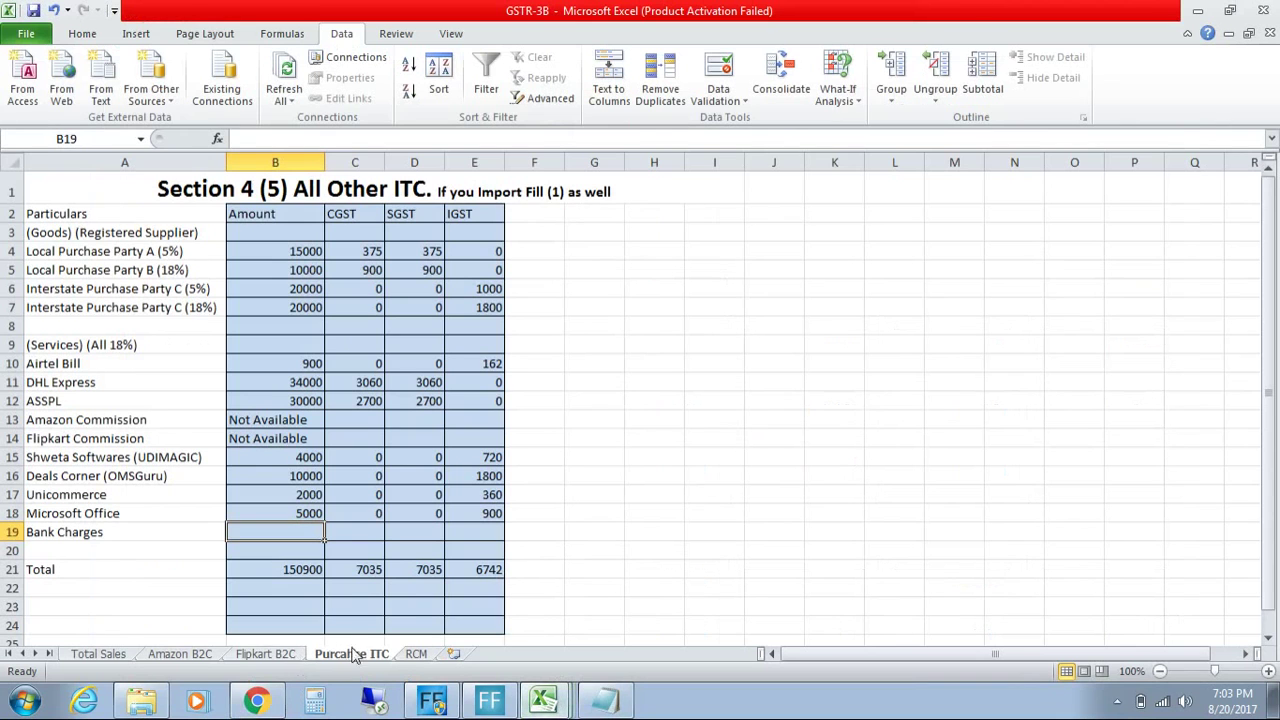
Step: Select the Total row B21:E21 at 140% zoom, then return to the RCM sheet
drag(270, 570, 470, 568)
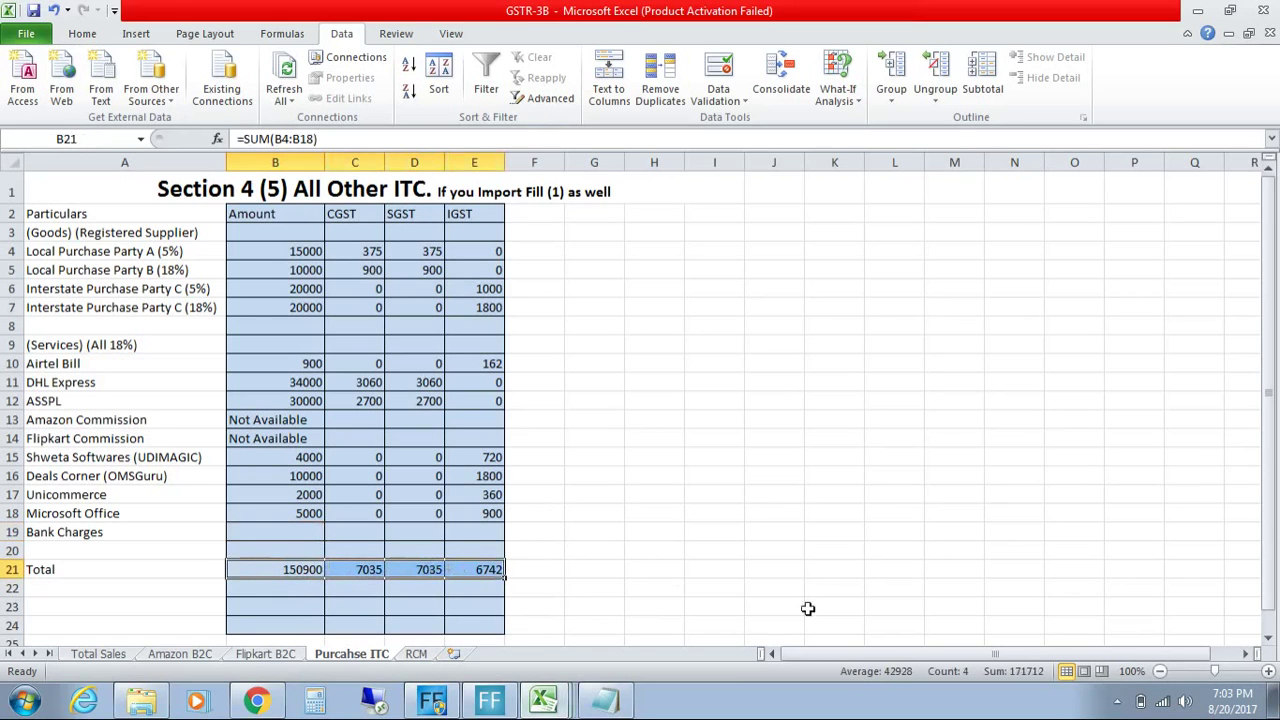
click(1268, 671)
click(1268, 671)
click(1268, 671)
click(1268, 671)
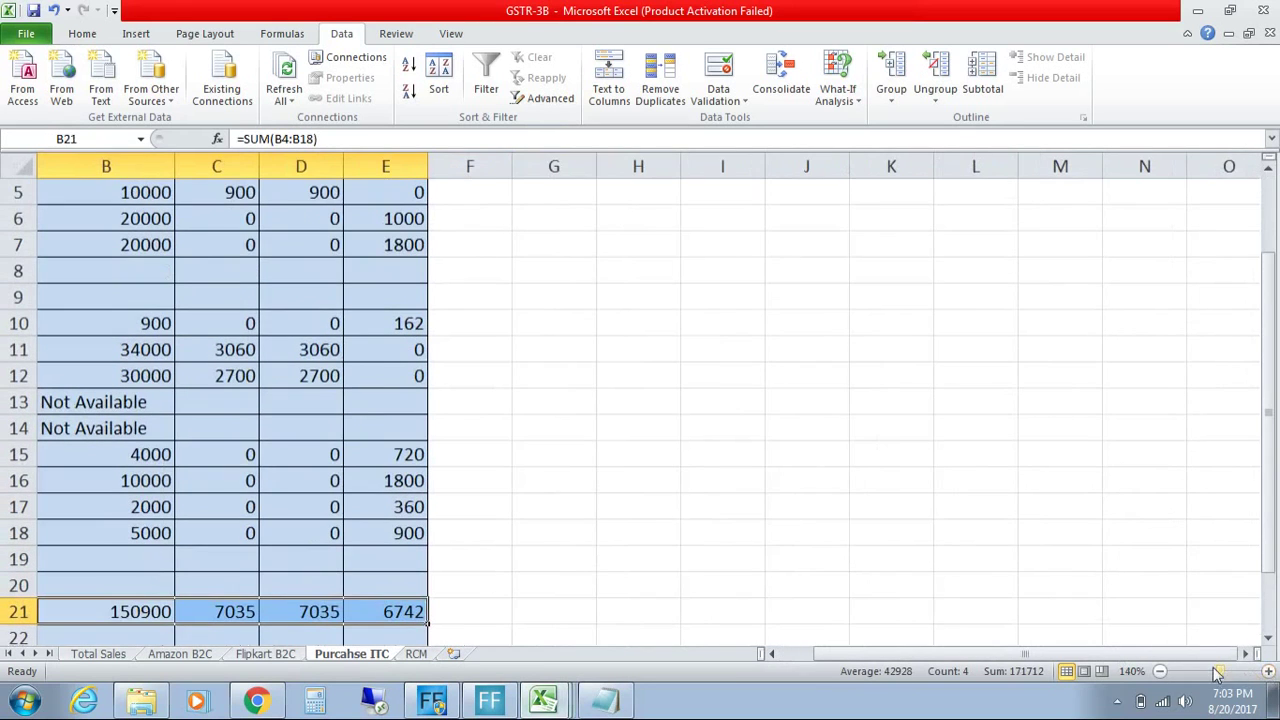
drag(1210, 654, 990, 656)
drag(408, 617, 691, 611)
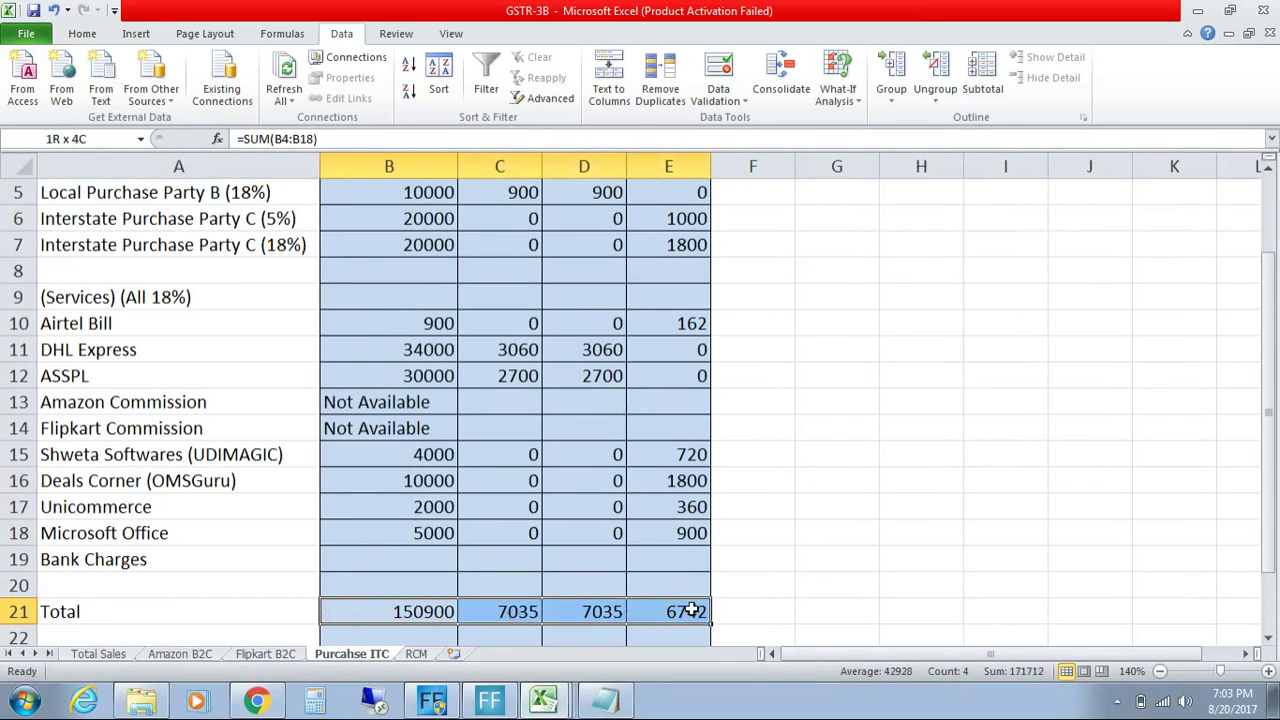
click(416, 655)
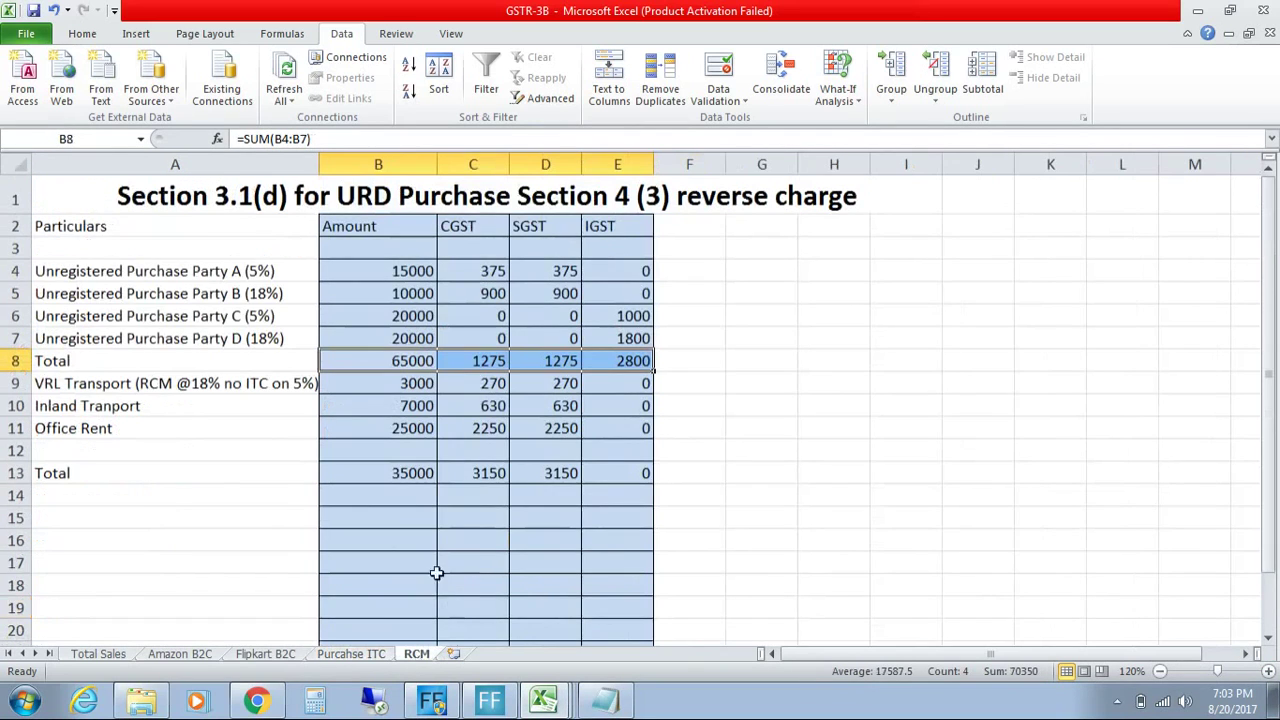